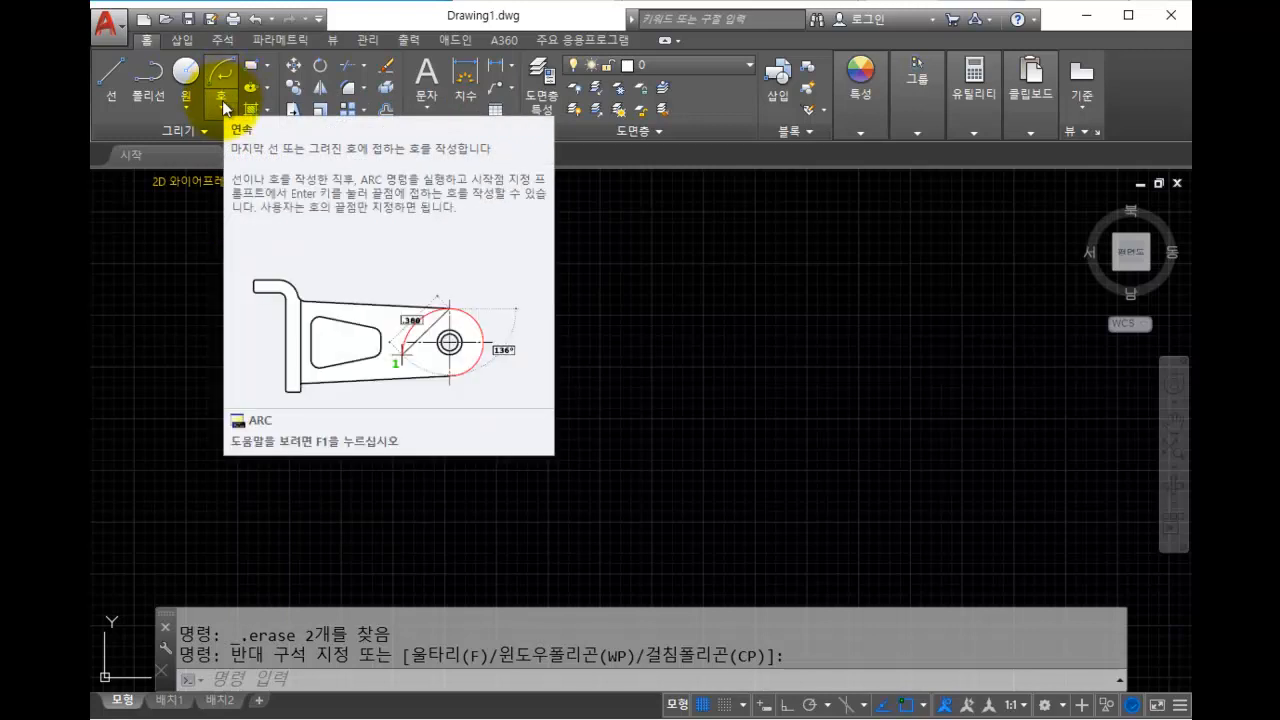
# Draw a wide upward-bulging arc through three points in the empty drawing area using the 3-Point arc method.
pyautogui.click(222, 100)
pyautogui.click(232, 135)
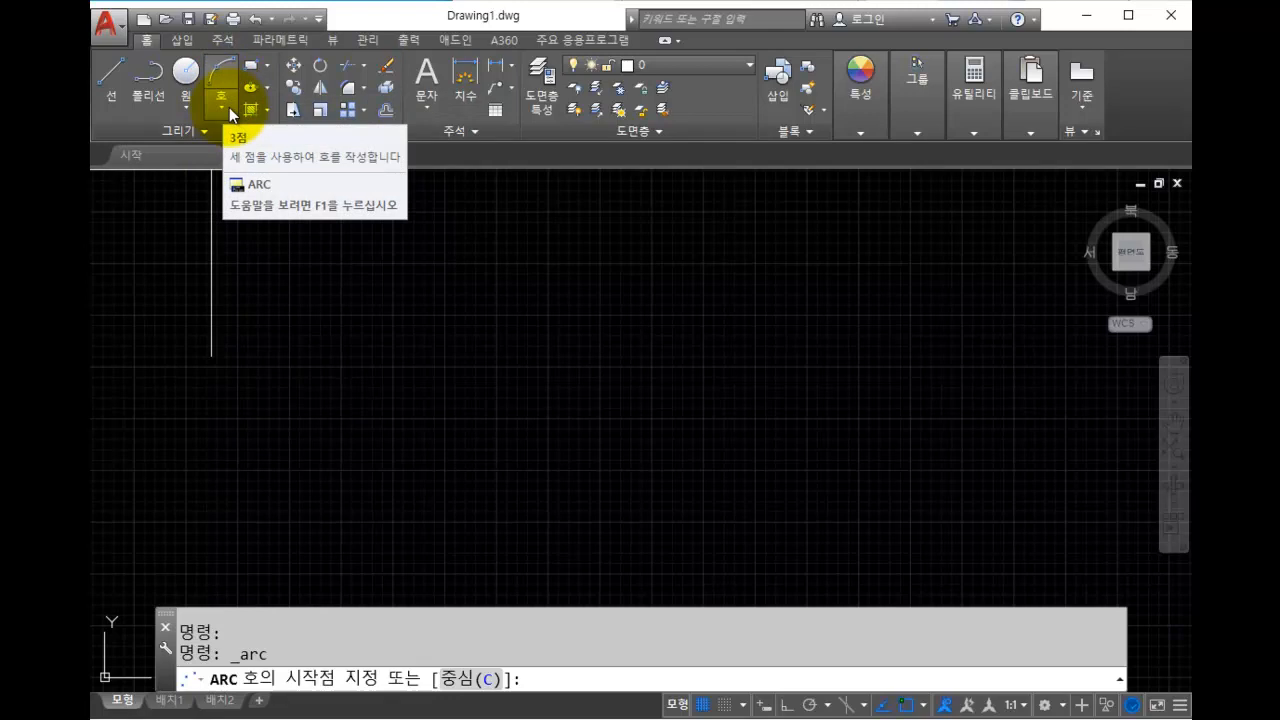
pyautogui.click(229, 107)
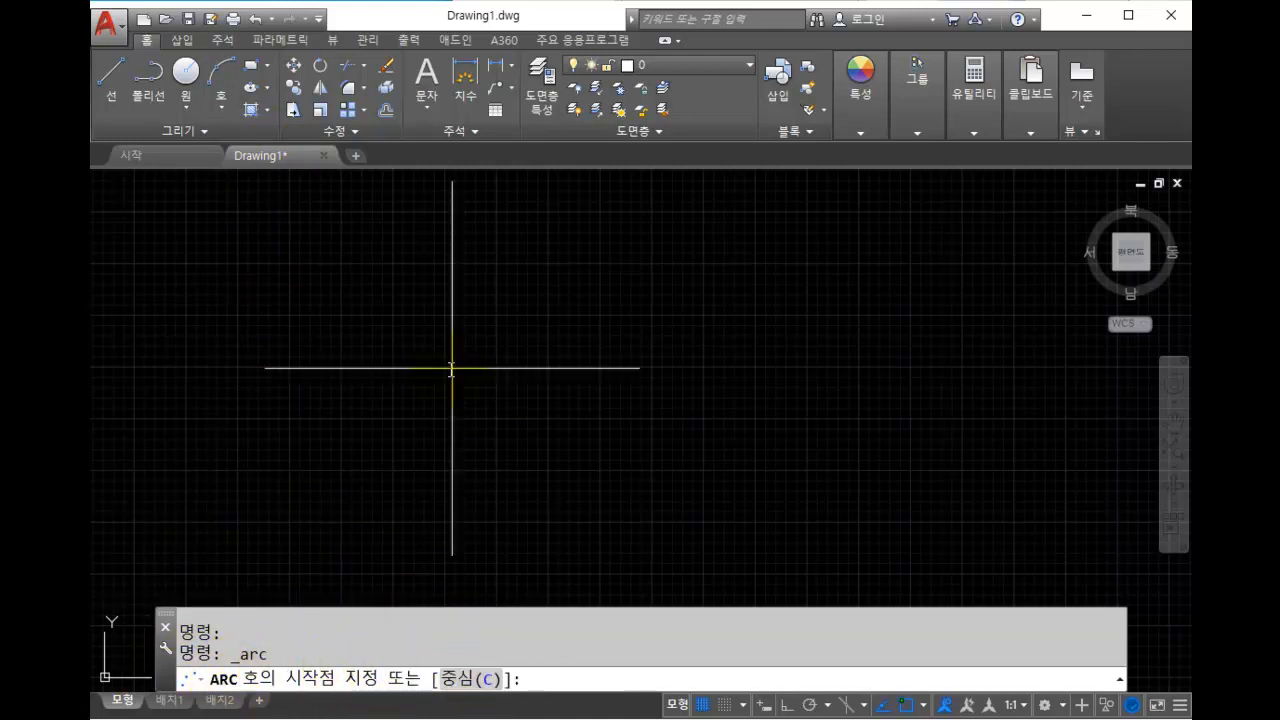
pyautogui.click(351, 451)
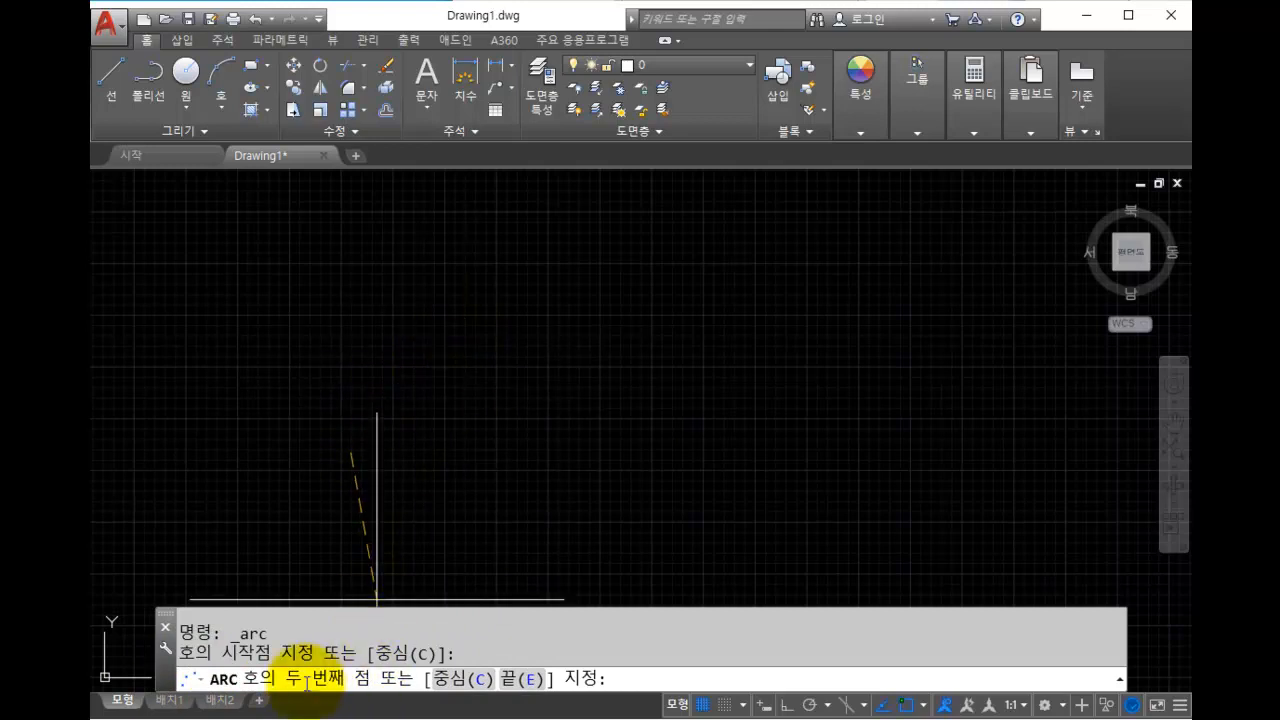
pyautogui.click(526, 294)
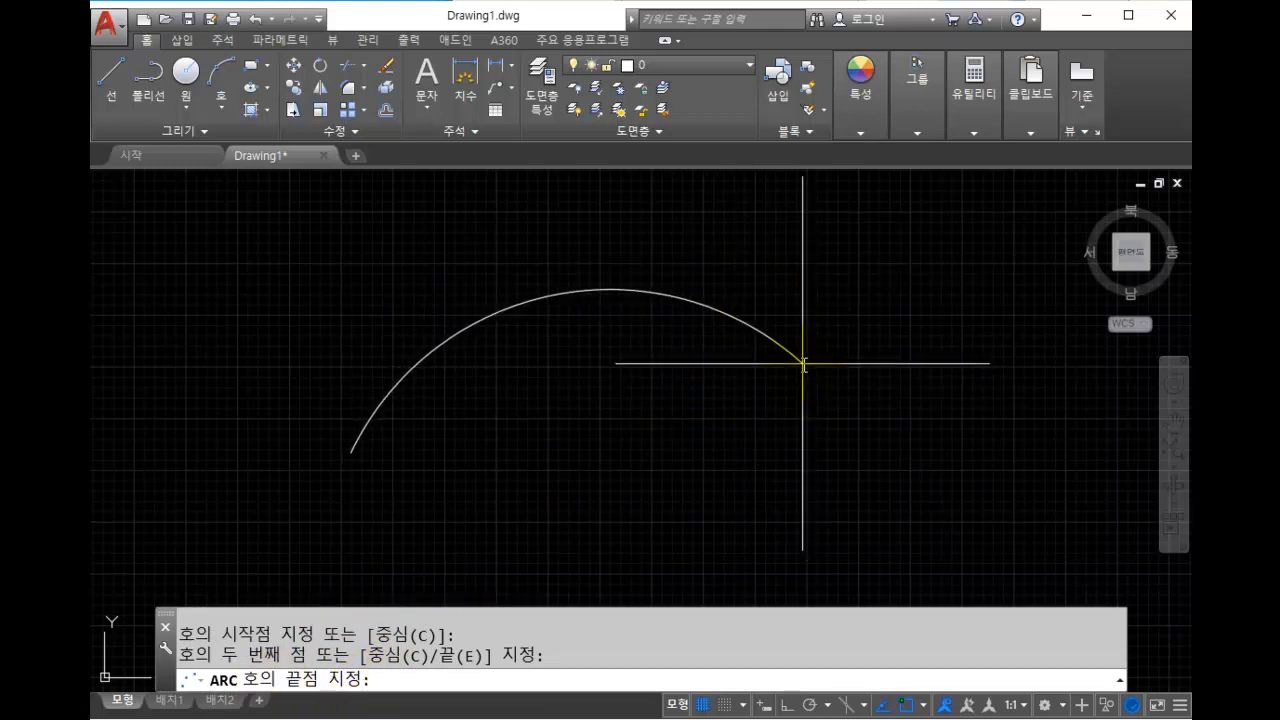
pyautogui.click(804, 363)
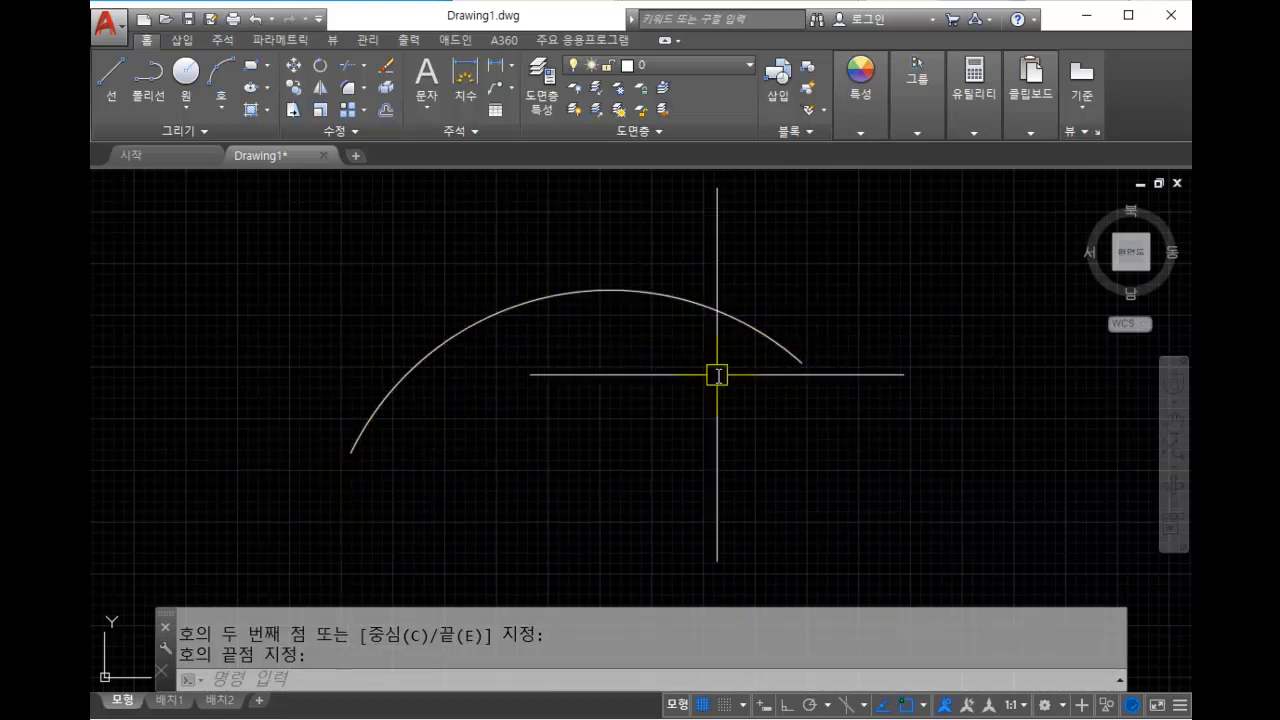
# Select the arc with a crossing window to examine its grips, and clear the selection.
pyautogui.click(675, 347)
pyautogui.click(513, 268)
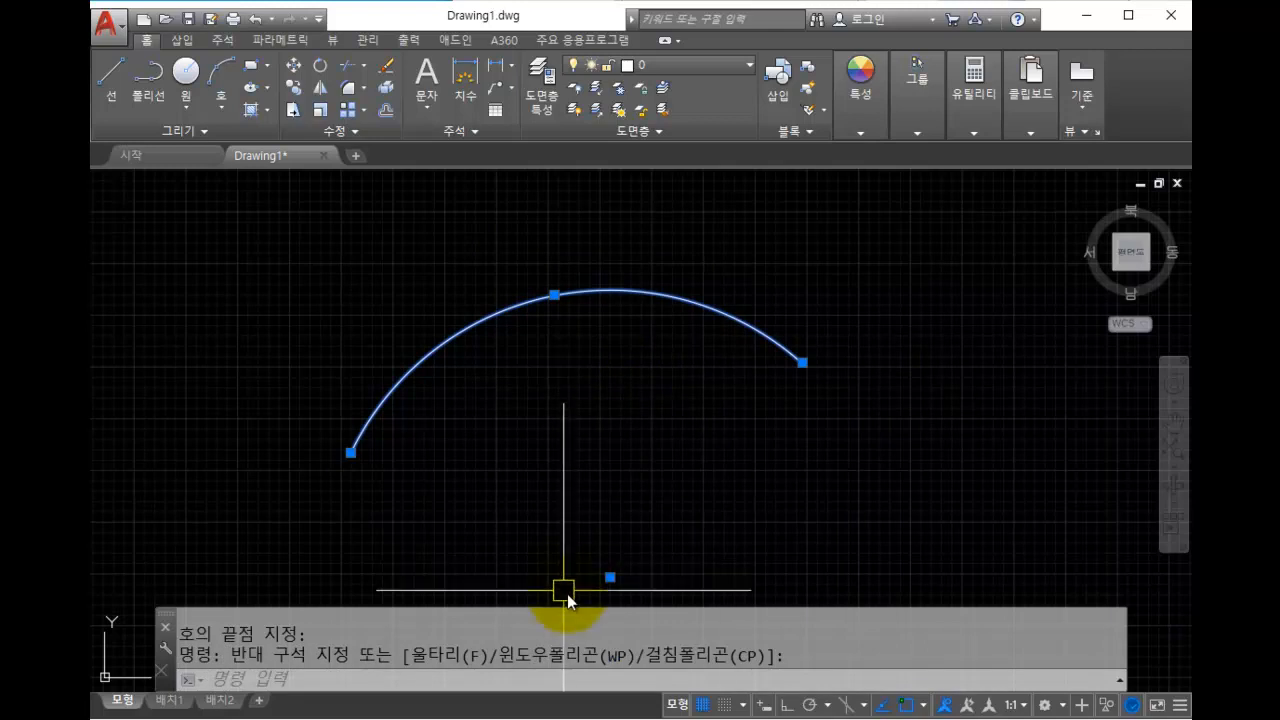
pyautogui.press('Escape')
pyautogui.press('Escape')
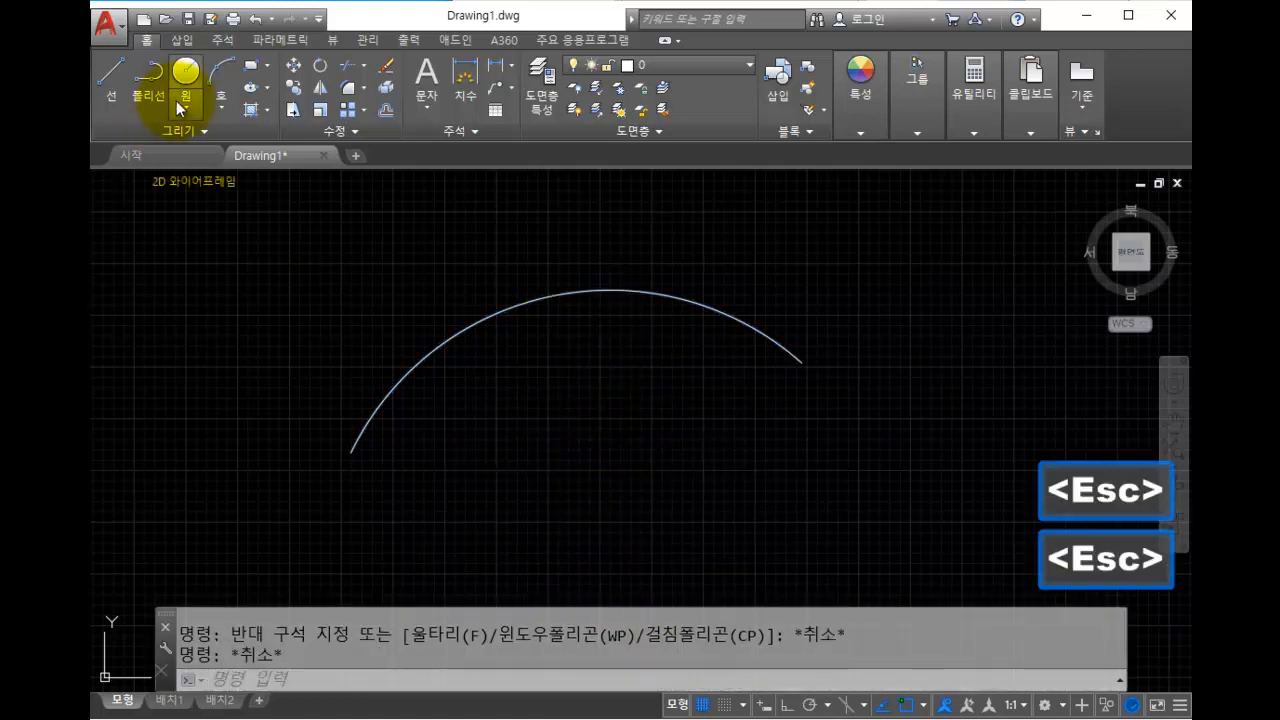
pyautogui.click(224, 77)
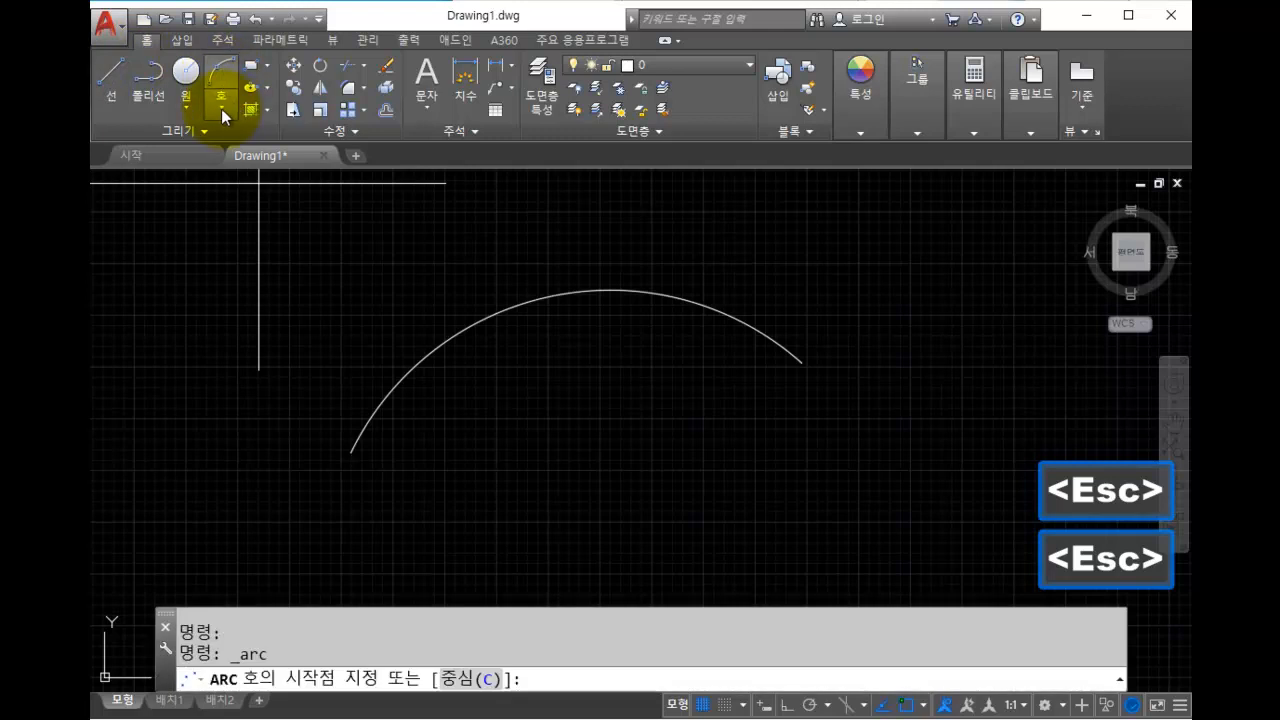
pyautogui.click(221, 106)
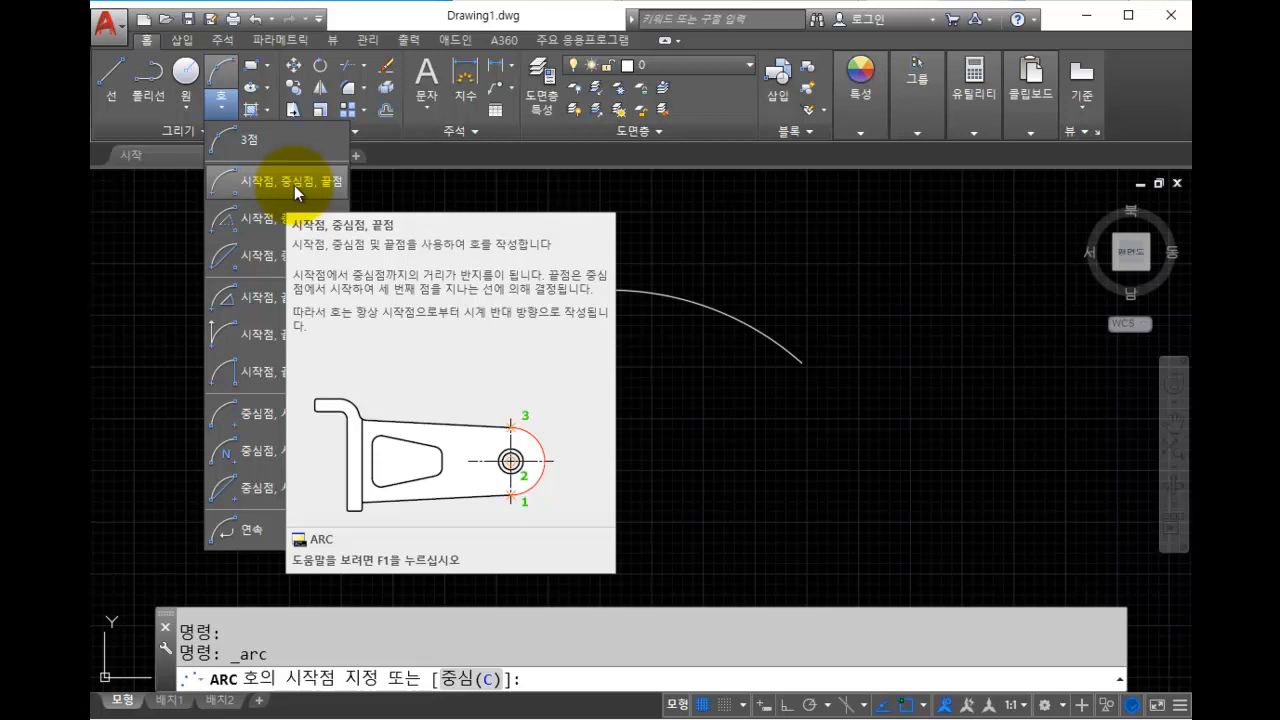
pyautogui.click(742, 415)
pyautogui.press('Escape')
pyautogui.click(632, 357)
pyautogui.press('Escape')
# Pick the arc to examine where its centre point lies relative to its endpoints, and deselect it.
pyautogui.click(624, 293)
pyautogui.scroll(-4, 701, 391)
pyautogui.scroll(6, 831, 294)
pyautogui.moveTo(800, 329); pyautogui.dragTo(747, 358, button='middle')
pyautogui.scroll(-2, 747, 362)
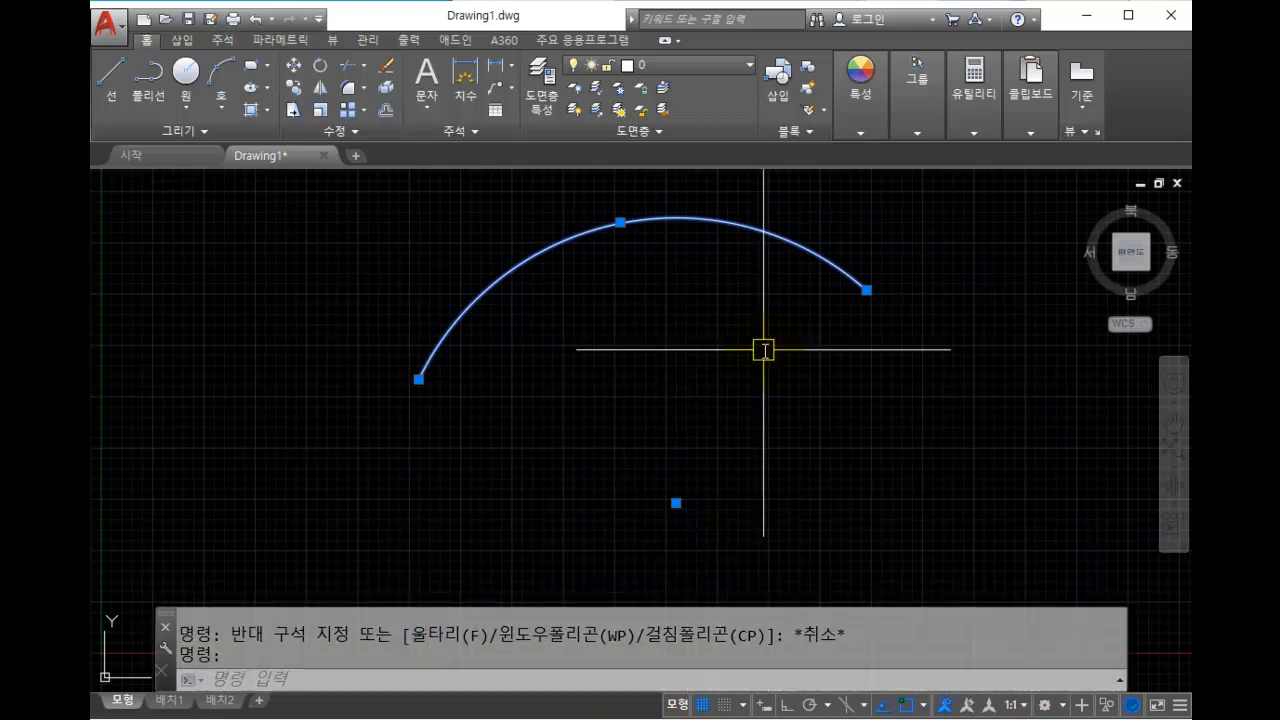
pyautogui.press('Escape')
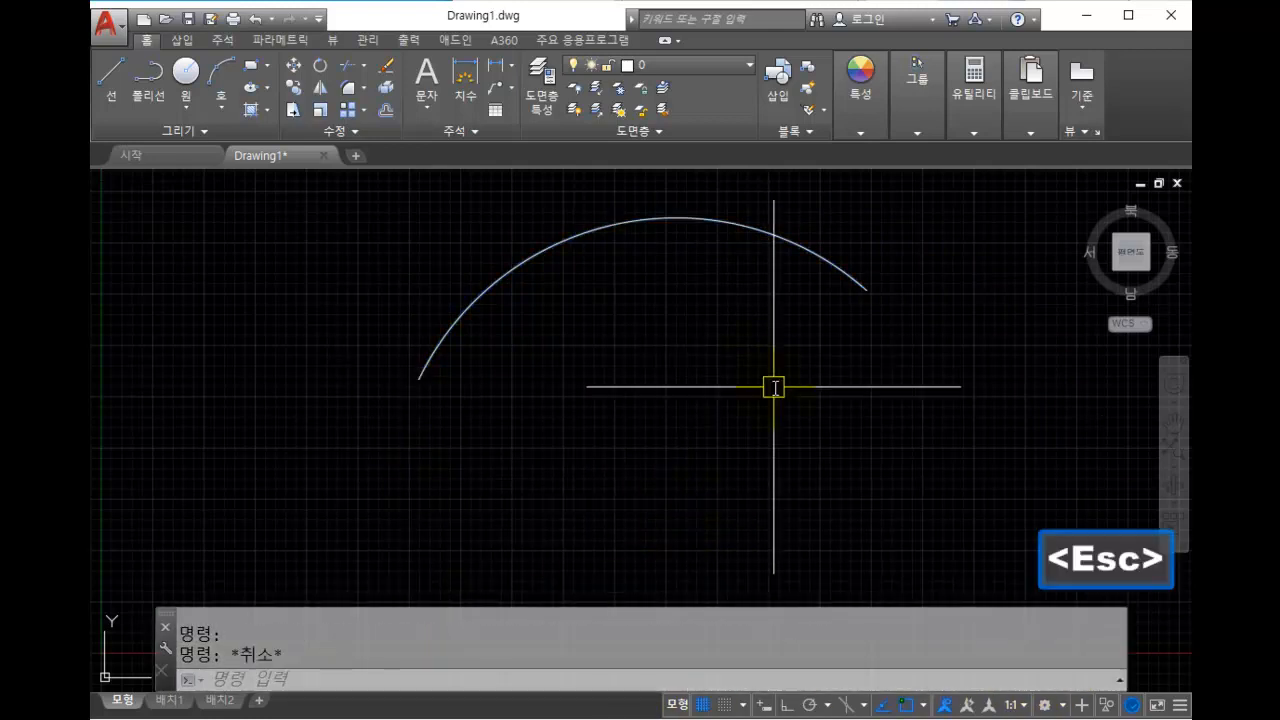
# Draw a smaller concentric Start, Center, End arc centred on the first arc's centre, reversing its direction and ending toward that arc's far endpoint.
pyautogui.click(222, 103)
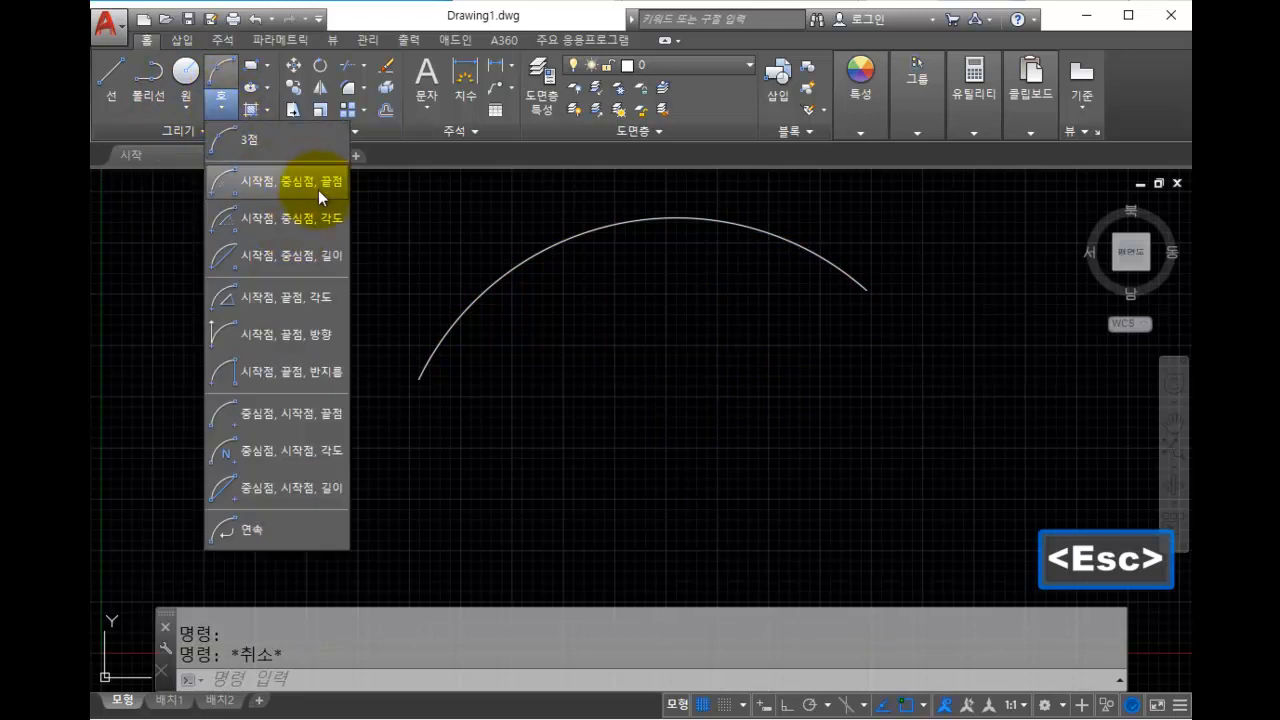
pyautogui.click(318, 190)
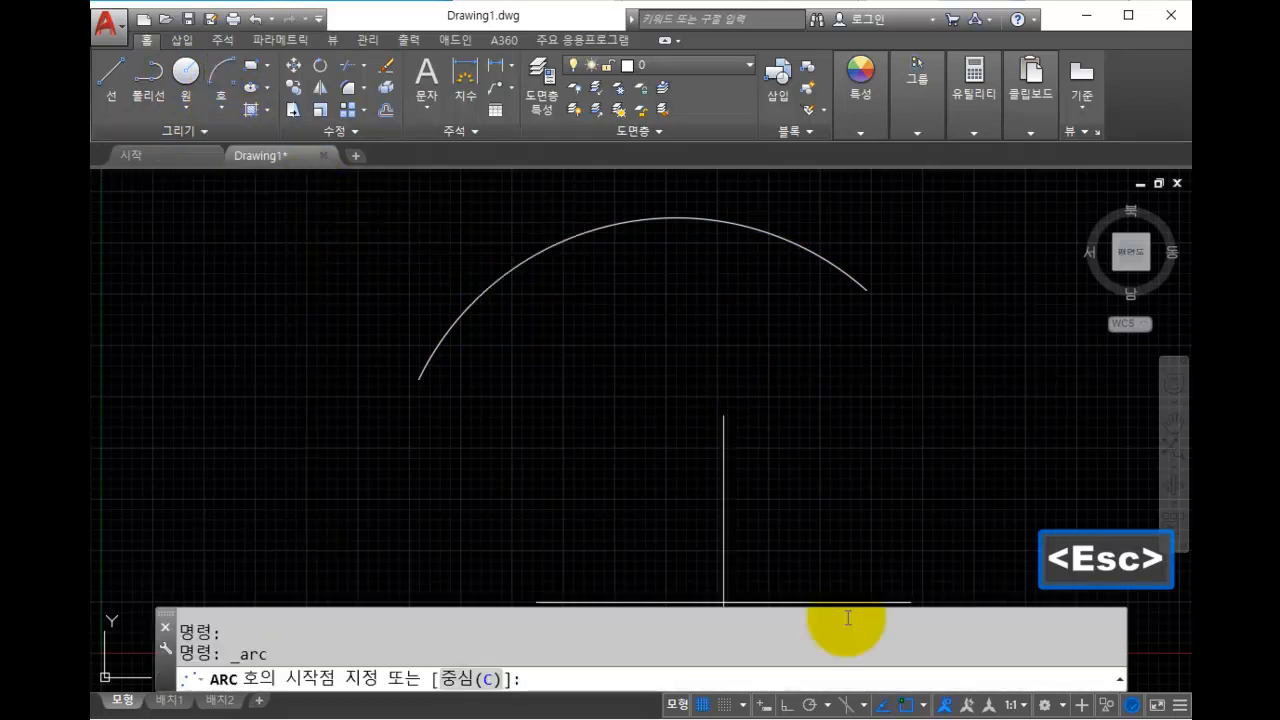
pyautogui.click(539, 404)
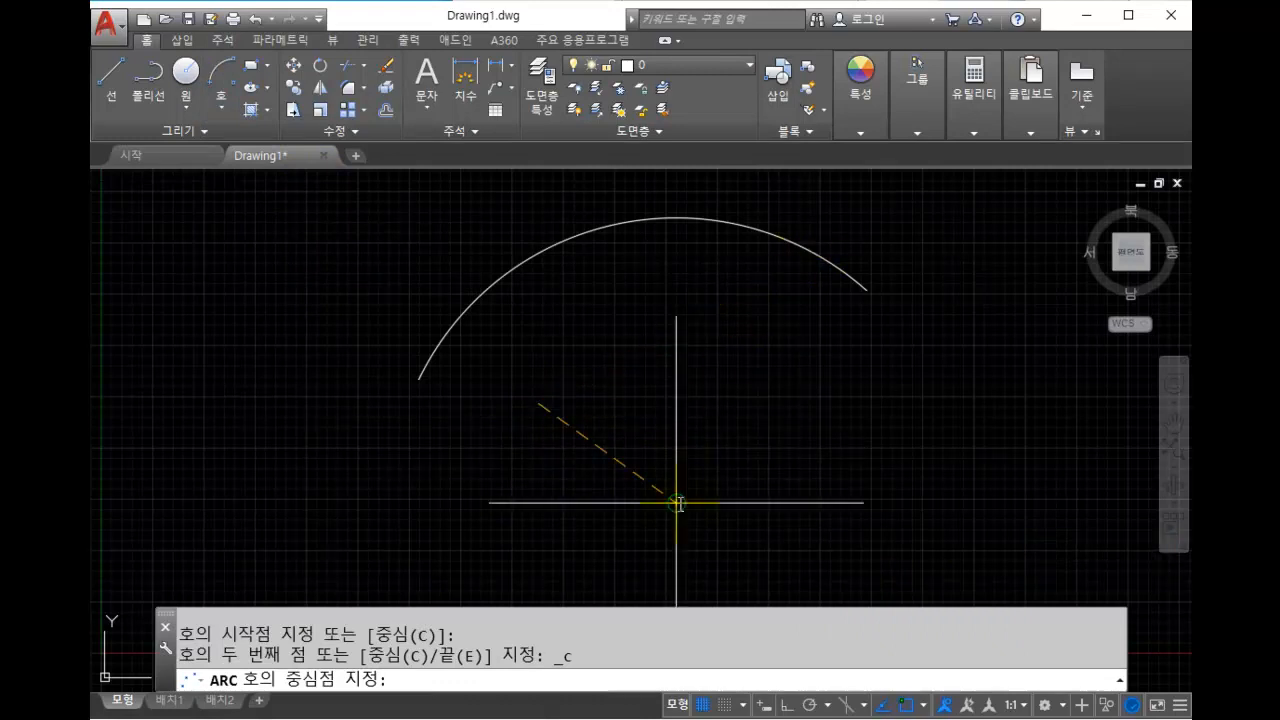
pyautogui.click(678, 503)
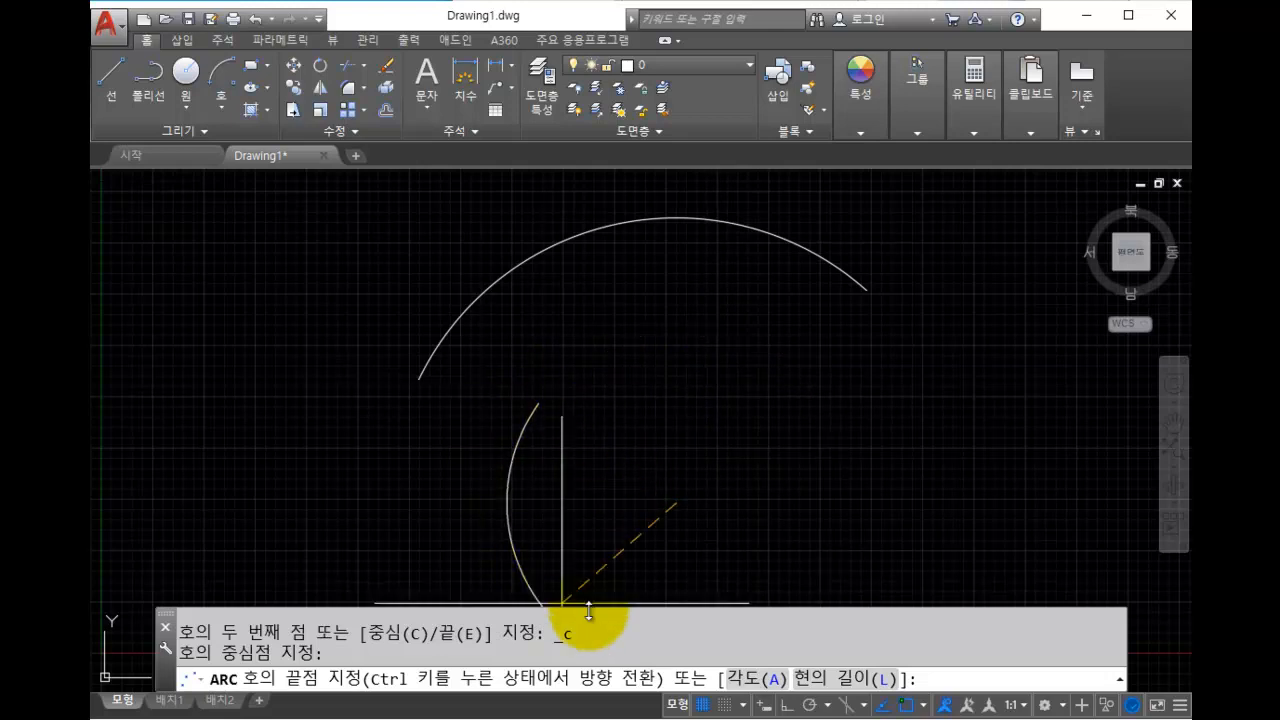
pyautogui.scroll(-3, 763, 366)
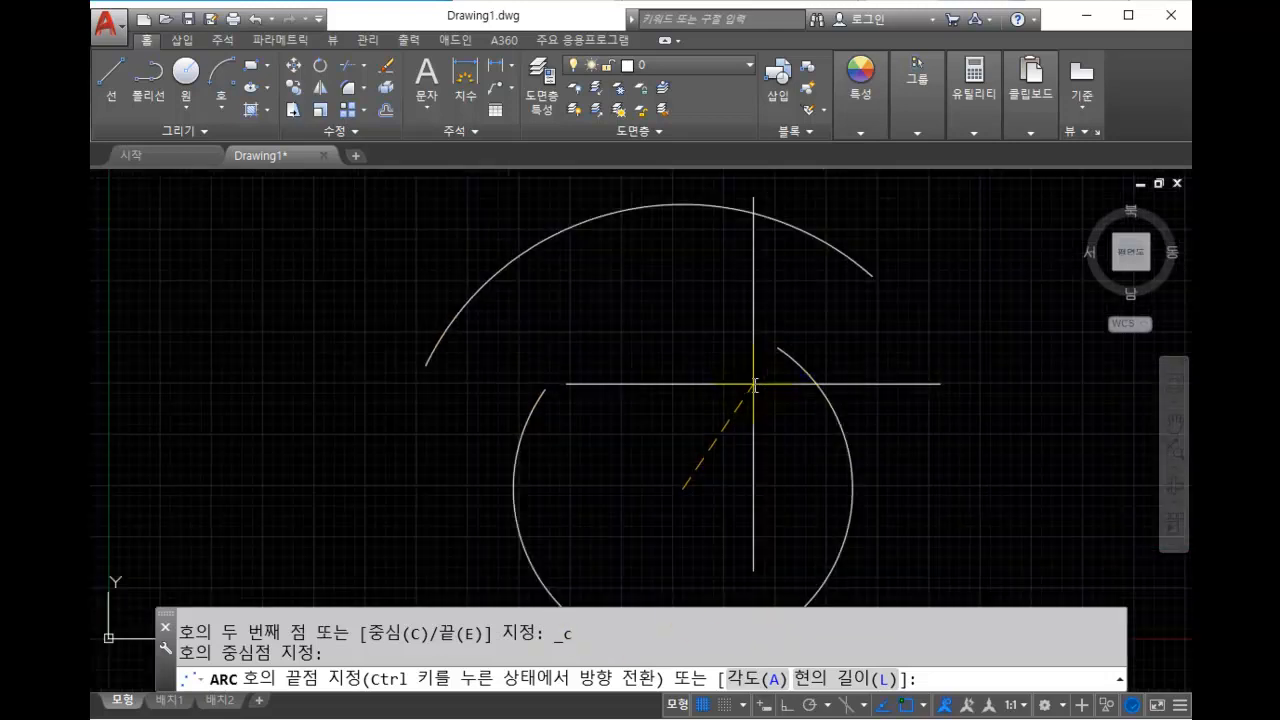
pyautogui.scroll(2, 694, 536)
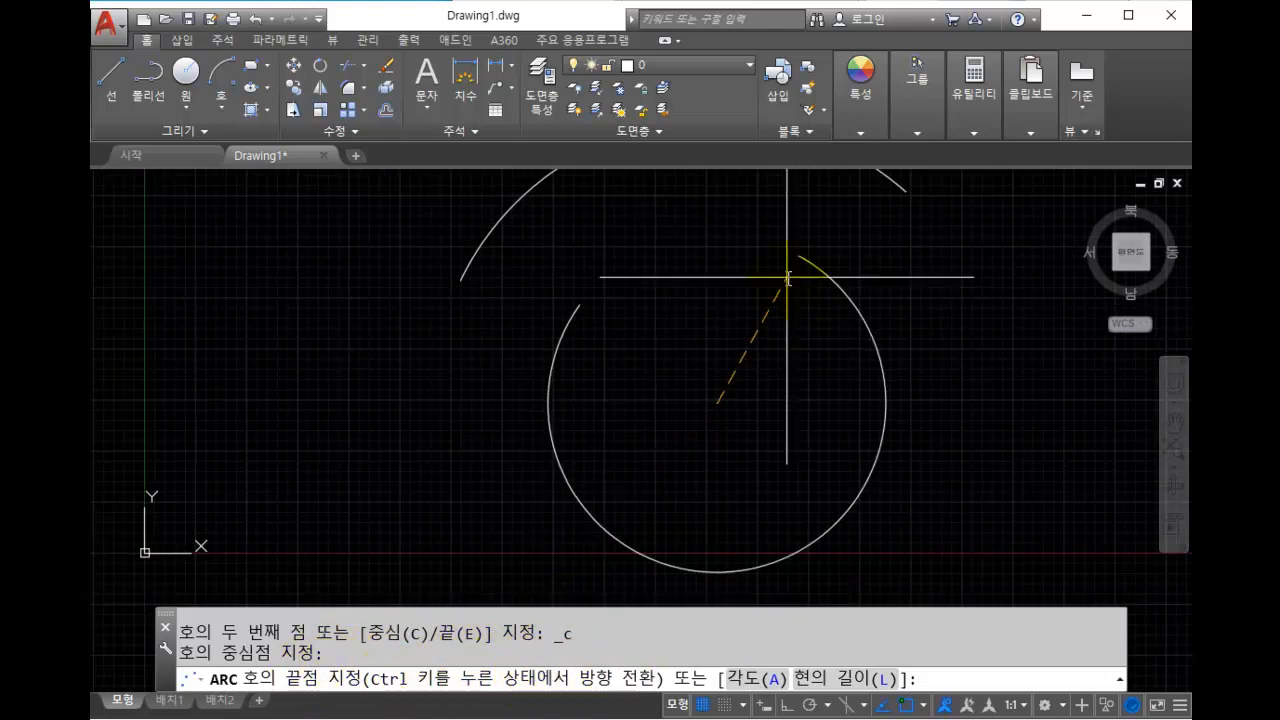
pyautogui.press('ctrl')
pyautogui.press('ctrl')
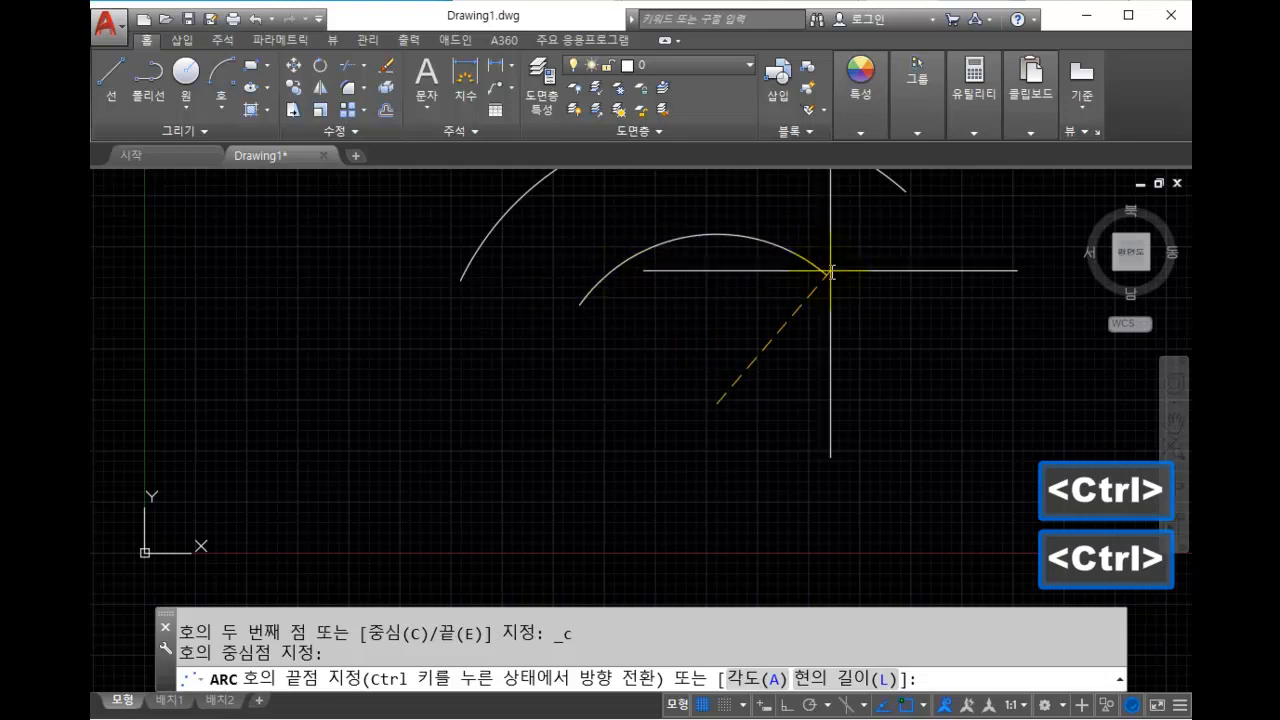
pyautogui.press('ctrl')
pyautogui.press('ctrl')
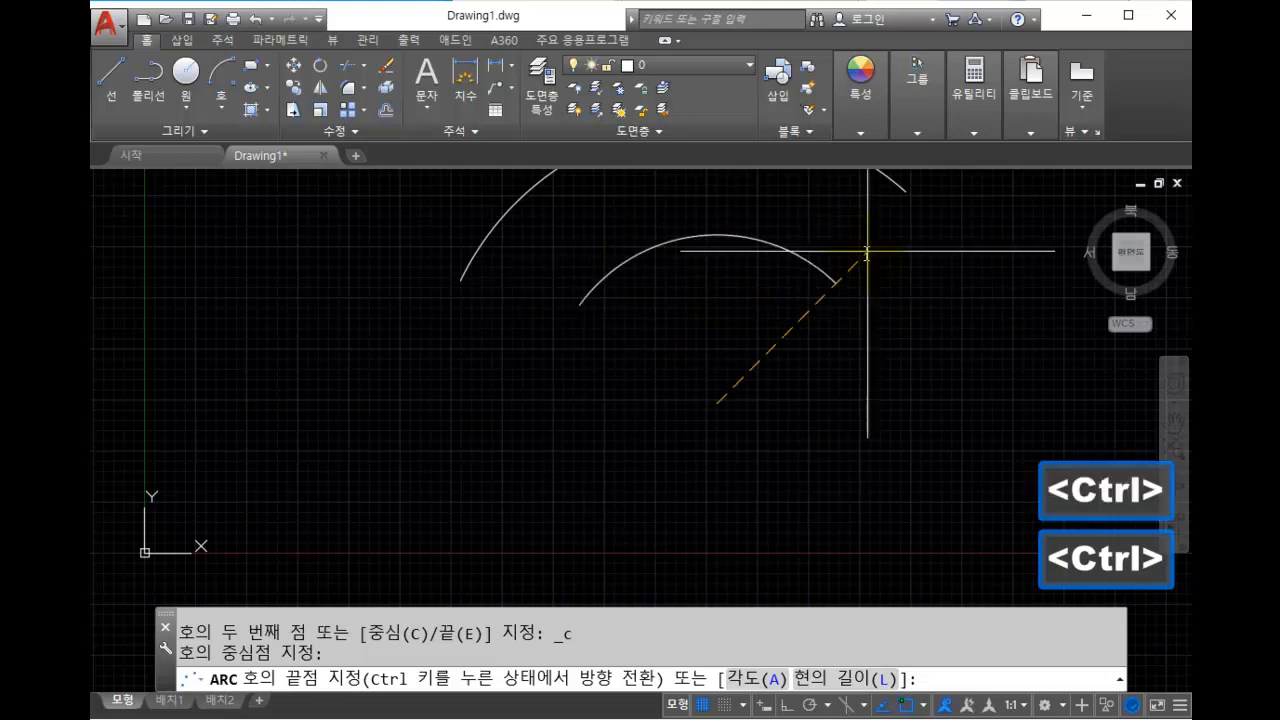
pyautogui.click(906, 191)
# Select the two concentric arcs with a crossing window to compare them, and clear the selection.
pyautogui.scroll(-2, 773, 373)
pyautogui.scroll(4, 769, 325)
pyautogui.scroll(-2, 700, 437)
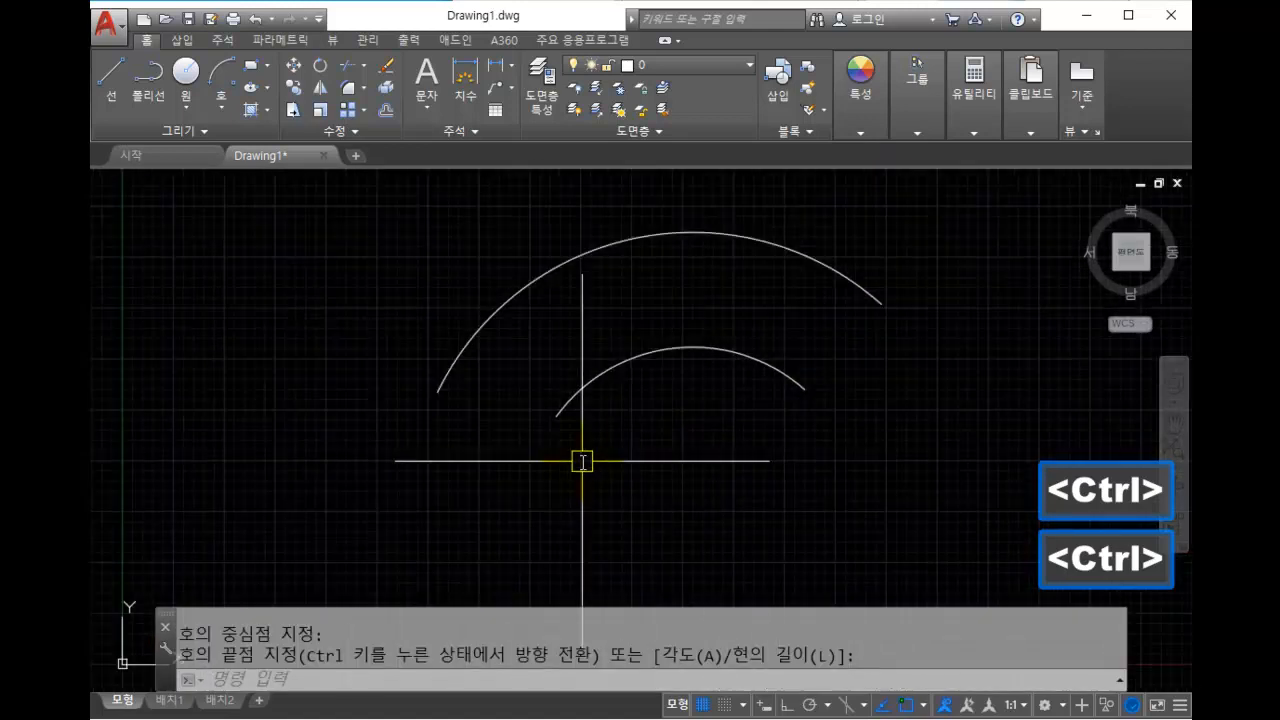
pyautogui.scroll(-2, 746, 436)
pyautogui.moveTo(771, 401); pyautogui.dragTo(768, 357, button='middle')
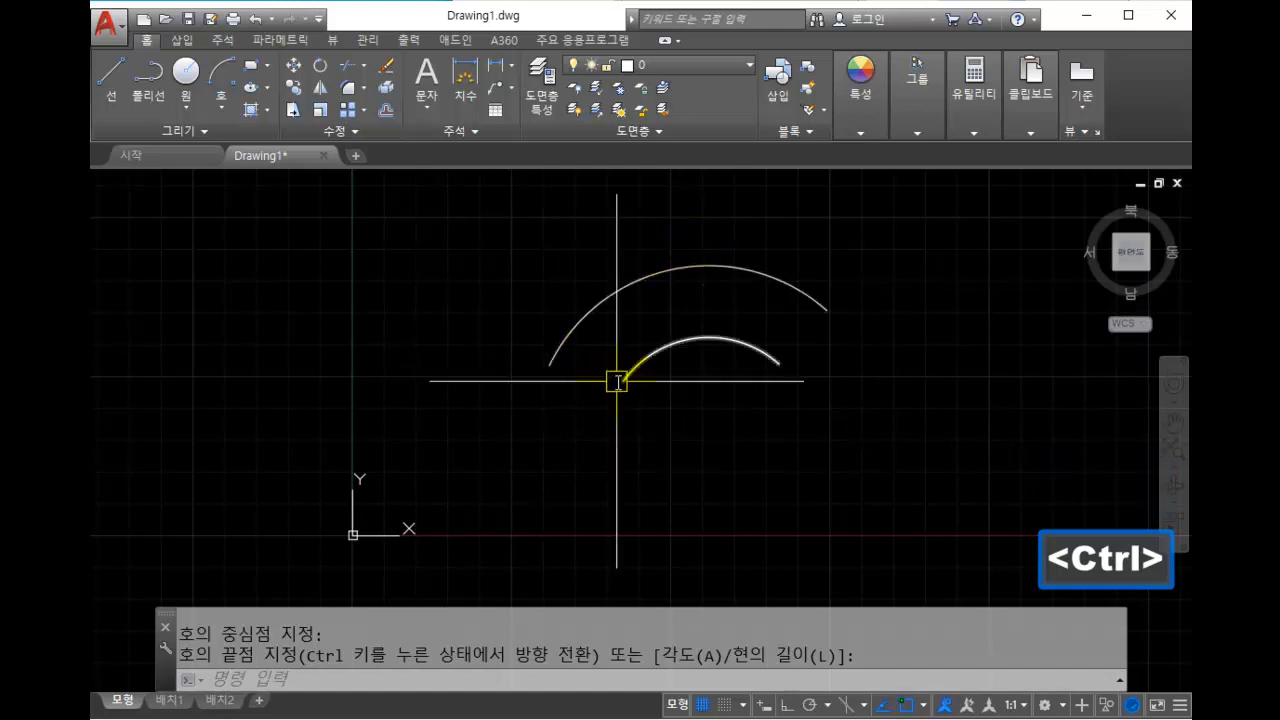
pyautogui.click(781, 368)
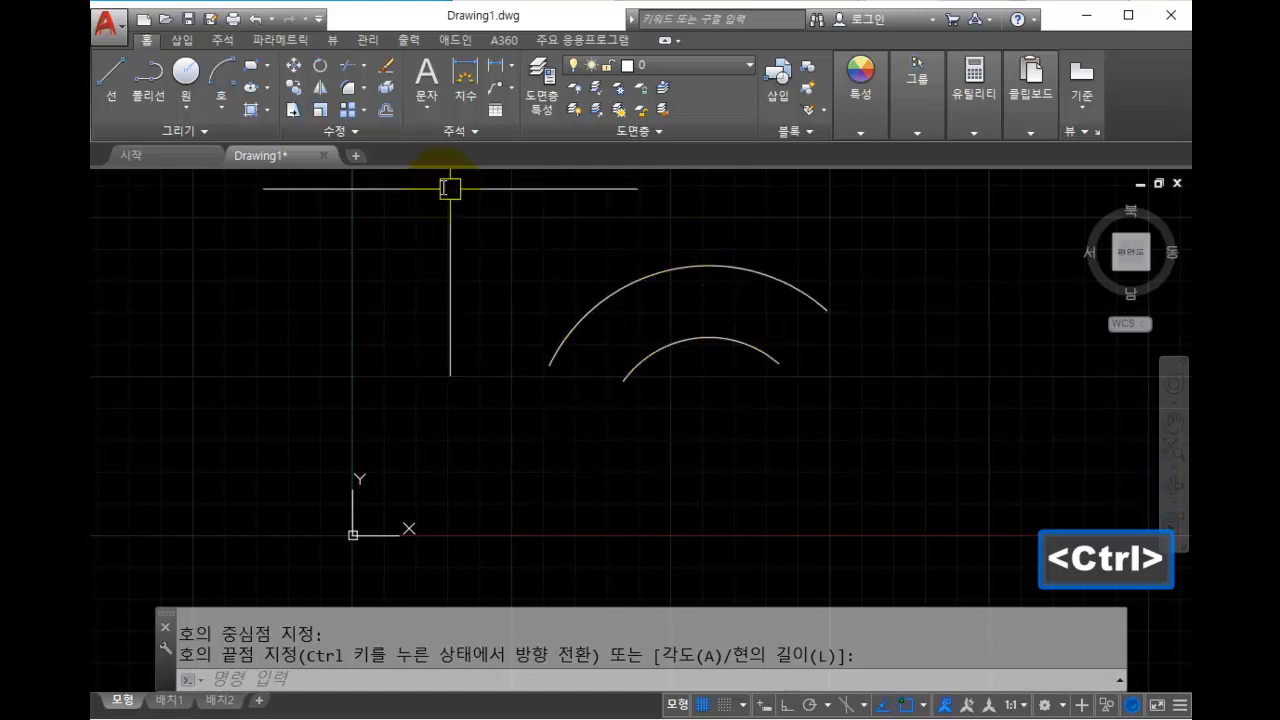
pyautogui.click(763, 419)
pyautogui.click(638, 204)
pyautogui.press('Escape')
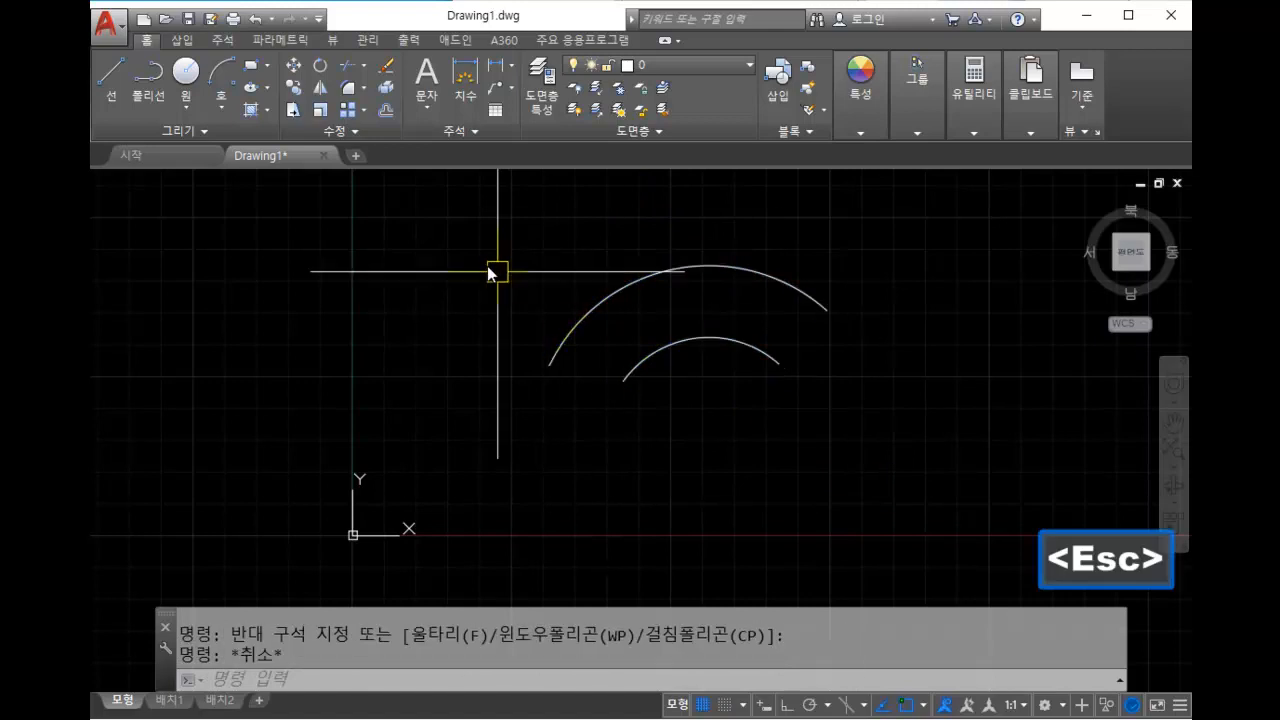
# Review the Start, Center, Angle arc method's description and examine the inner arc's start and centre grips.
pyautogui.click(223, 106)
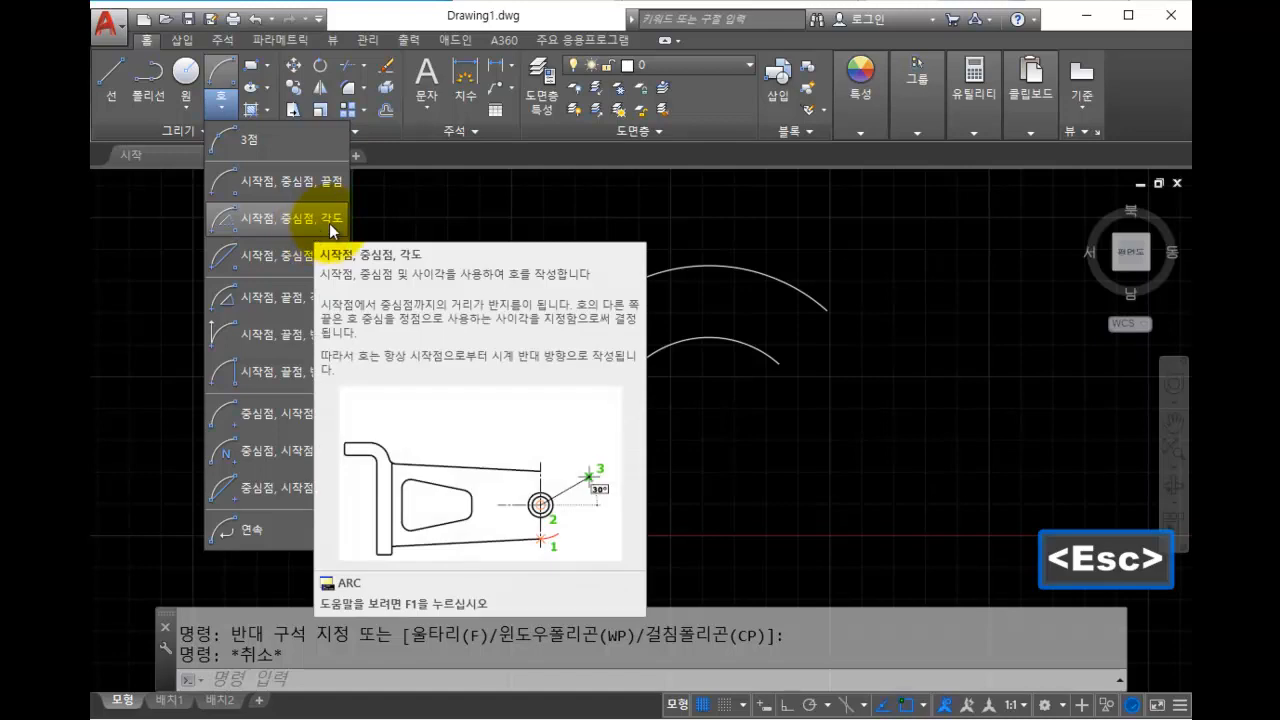
pyautogui.scroll(2, 700, 400)
pyautogui.press('Escape')
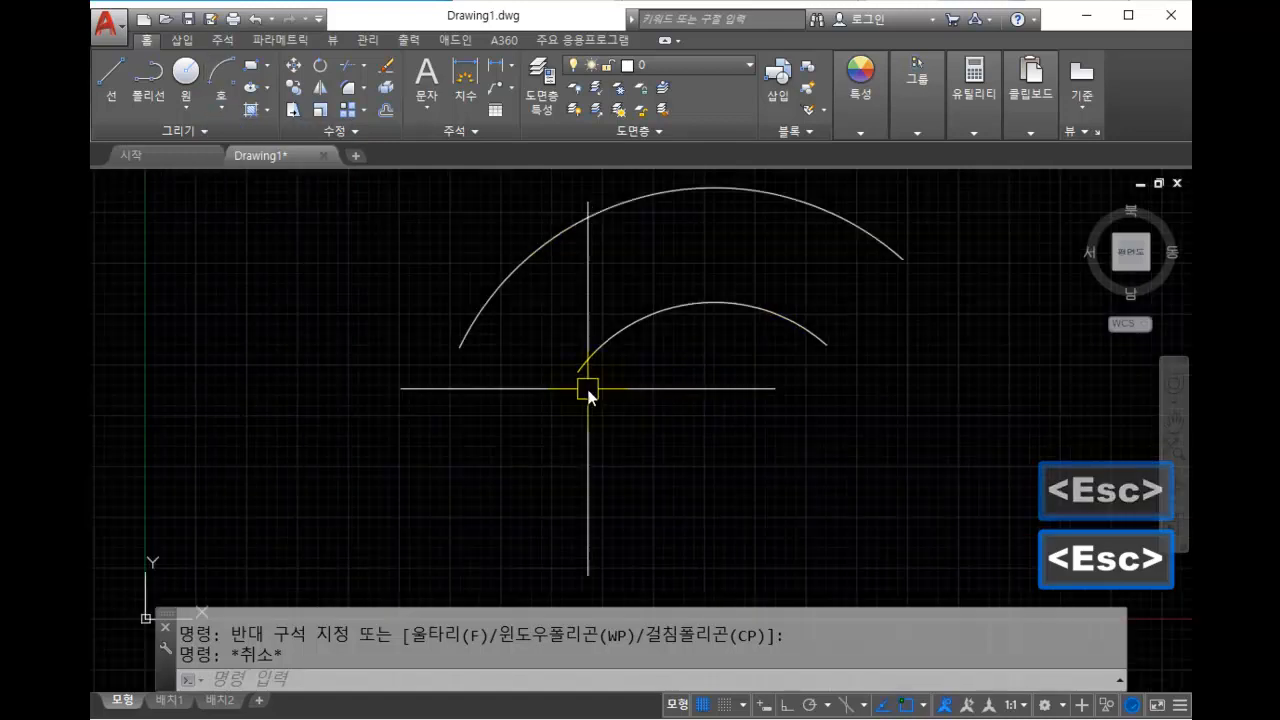
pyautogui.click(578, 372)
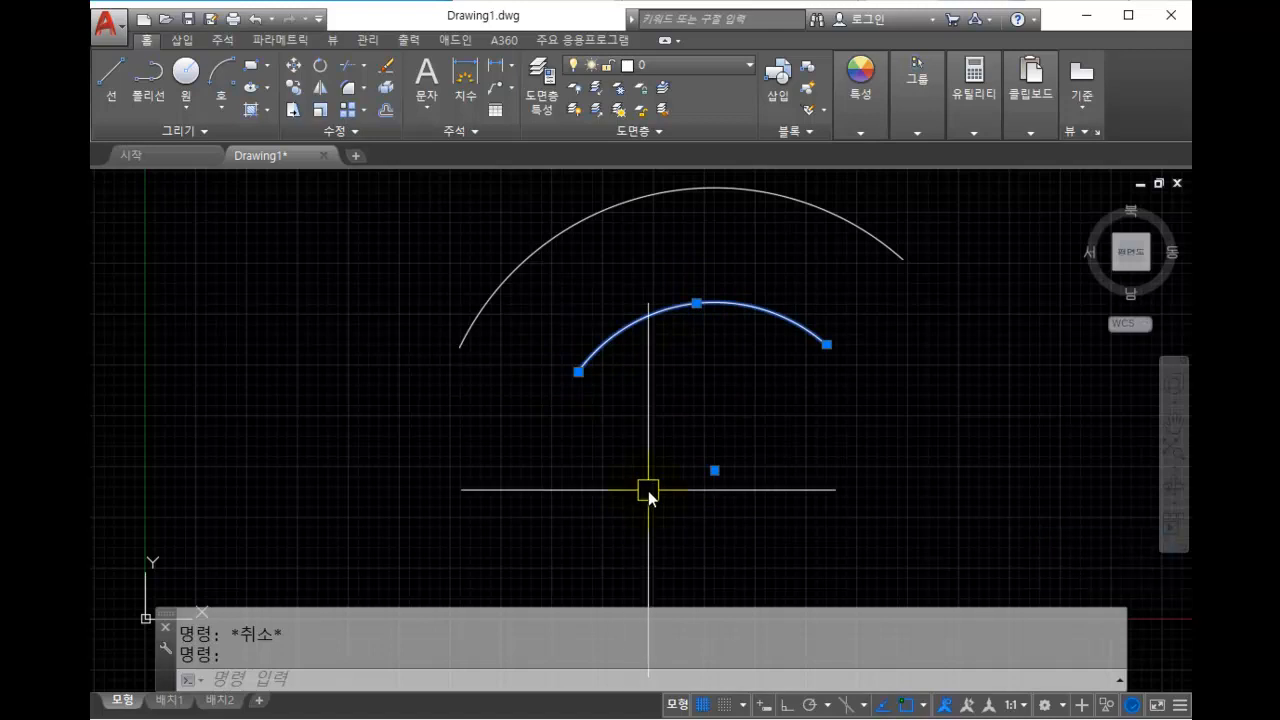
pyautogui.press('Escape')
# Draw a Start, Center, Angle arc in the empty area beside the concentric arcs, with an included angle of 30 degrees.
pyautogui.scroll(-3, 740, 449)
pyautogui.moveTo(660, 370); pyautogui.dragTo(621, 367, button='middle')
pyautogui.scroll(2, 621, 367)
pyautogui.scroll(-2, 726, 374)
pyautogui.moveTo(725, 378); pyautogui.dragTo(632, 427, button='middle')
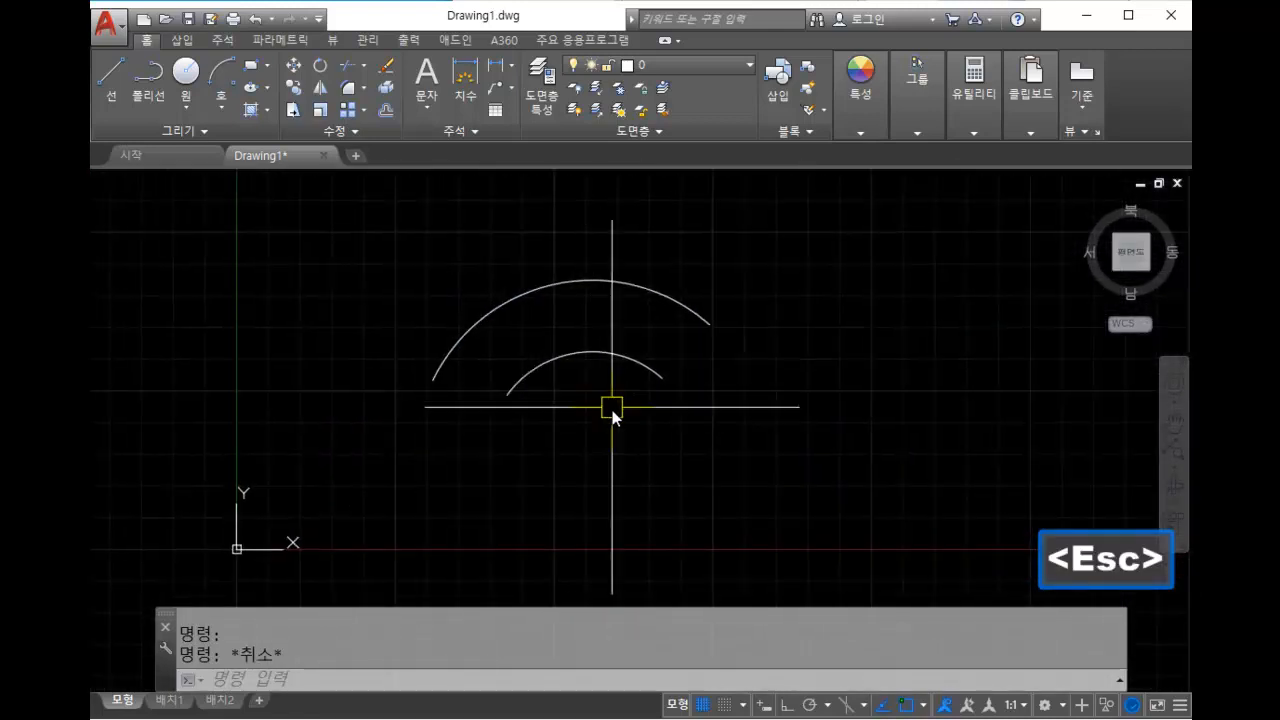
pyautogui.moveTo(879, 322)
pyautogui.mouseDown(button='middle')
pyautogui.moveTo(585, 374)
pyautogui.moveTo(991, 374)
pyautogui.moveTo(676, 428)
pyautogui.mouseUp(button='middle')
pyautogui.click(219, 105)
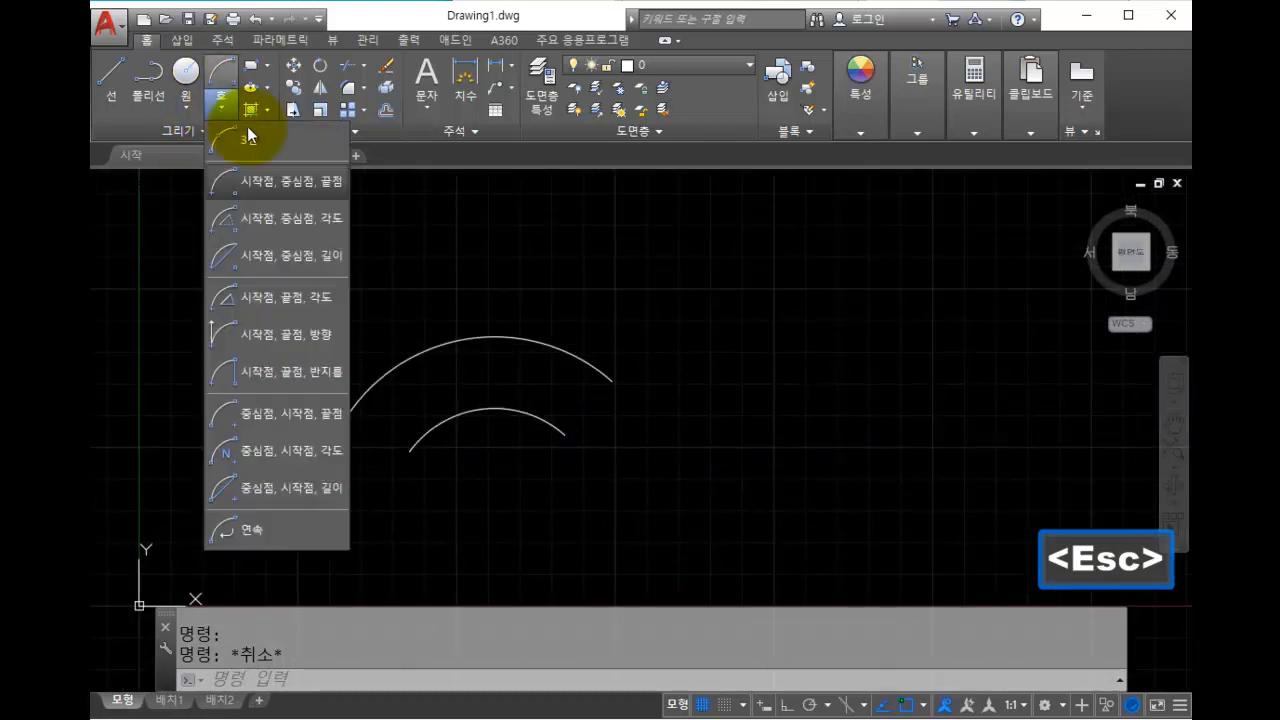
pyautogui.click(316, 216)
pyautogui.moveTo(786, 266); pyautogui.dragTo(484, 312, button='middle')
pyautogui.click(484, 312)
pyautogui.click(720, 497)
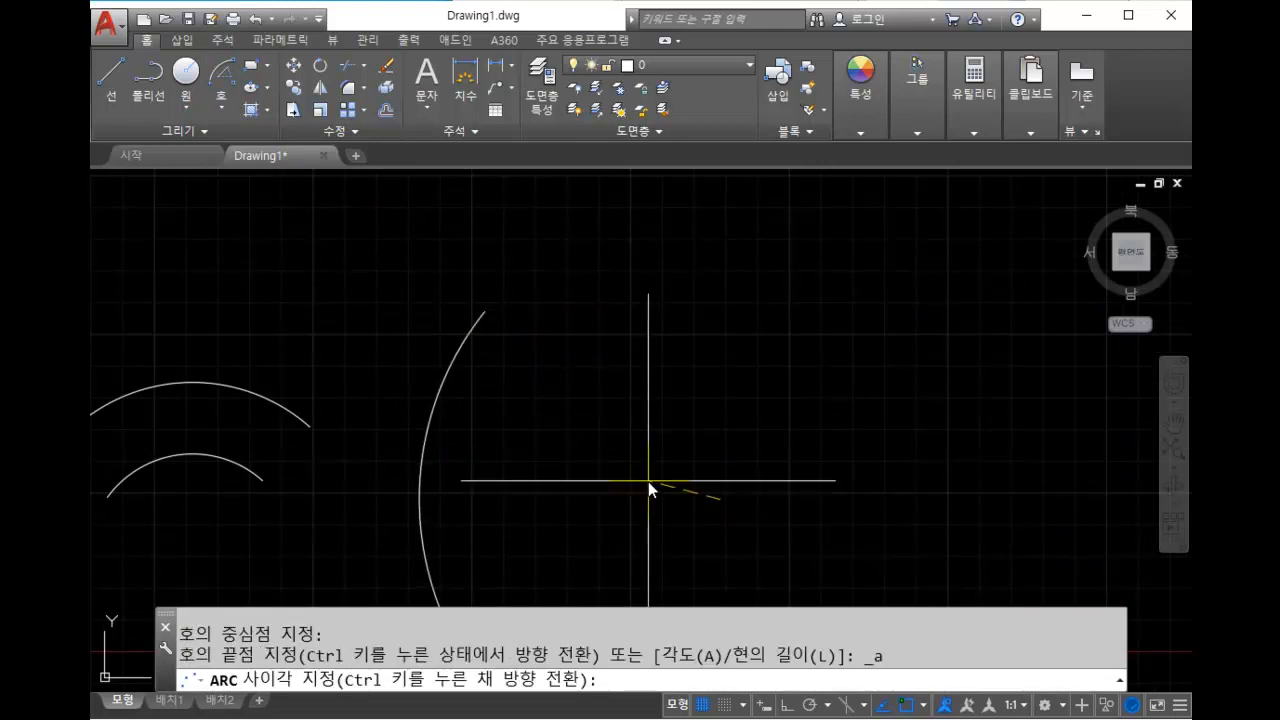
pyautogui.write('30')
pyautogui.press('Return')
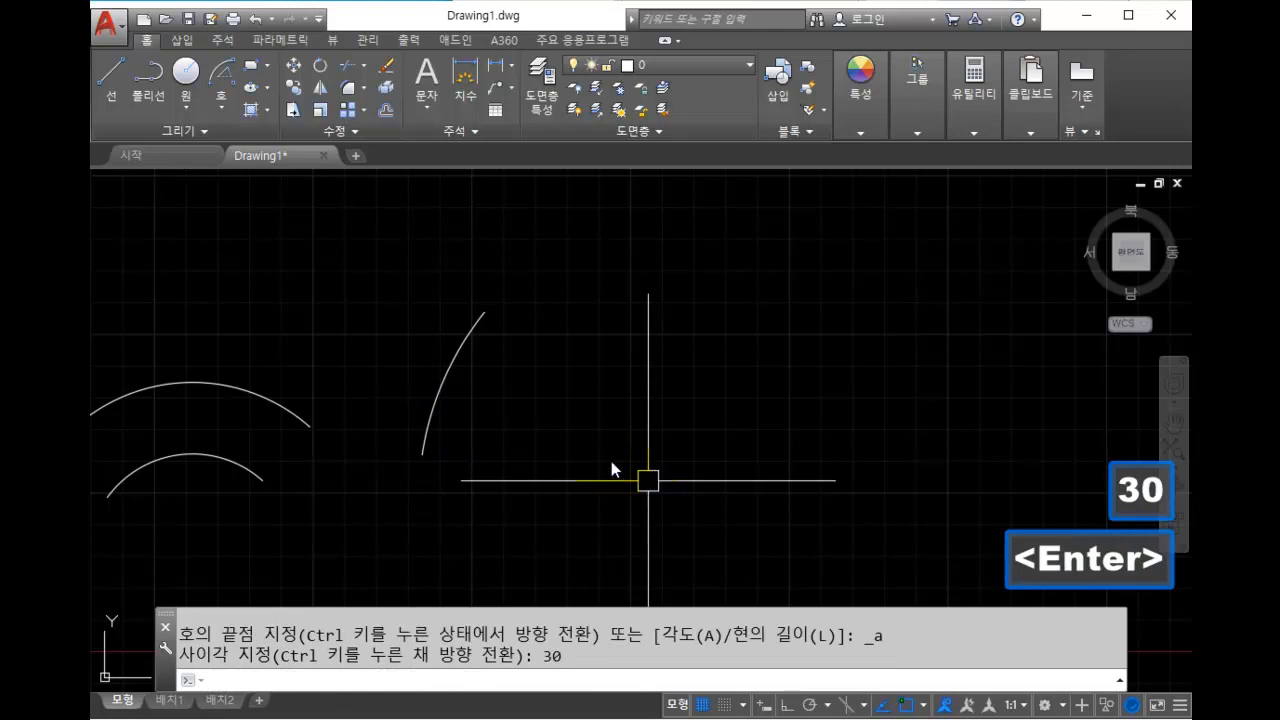
# Select the new 30-degree arc to examine its endpoint and centre grips, and deselect it.
pyautogui.scroll(-2, 648, 481)
pyautogui.click(512, 400)
pyautogui.scroll(2, 655, 455)
pyautogui.moveTo(663, 456); pyautogui.dragTo(820, 404, button='middle')
pyautogui.scroll(2, 813, 406)
pyautogui.moveTo(546, 215); pyautogui.dragTo(495, 288, button='middle')
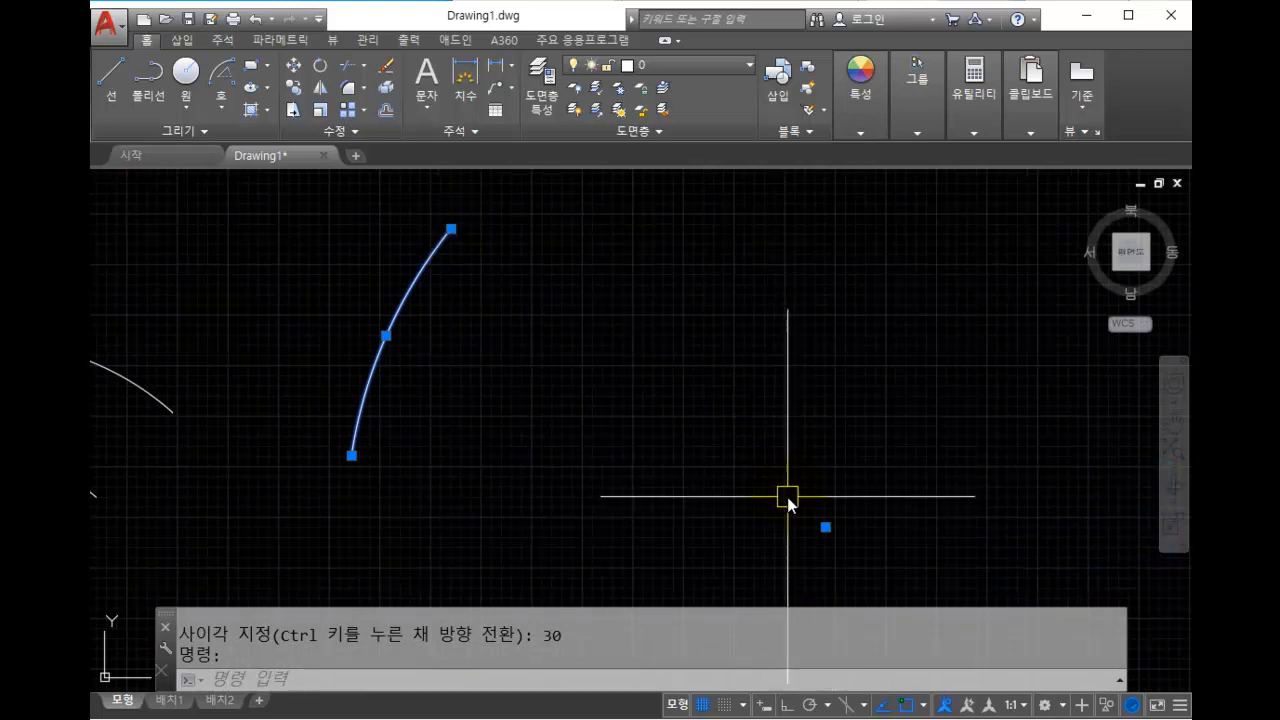
pyautogui.press('Escape')
# Draw two connected lines from the 30-degree arc's upper endpoint to its centre and back to its lower endpoint.
pyautogui.write('l')
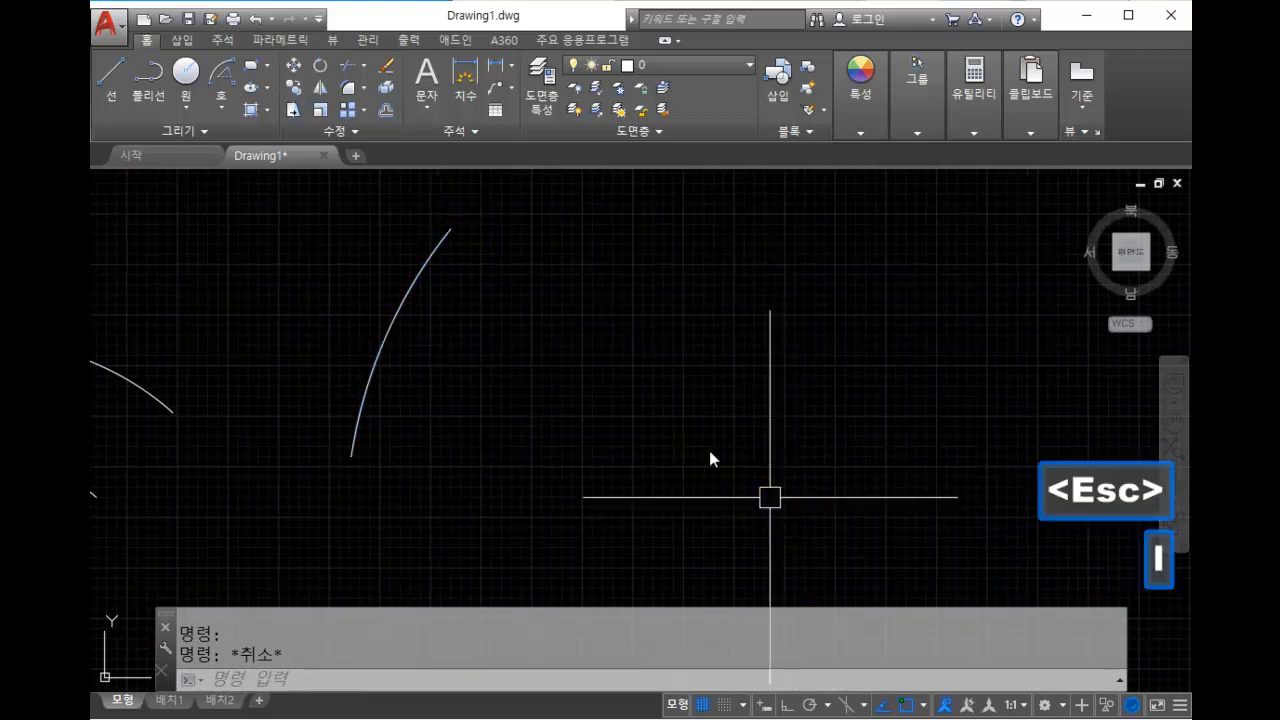
pyautogui.press('space')
pyautogui.click(447, 230)
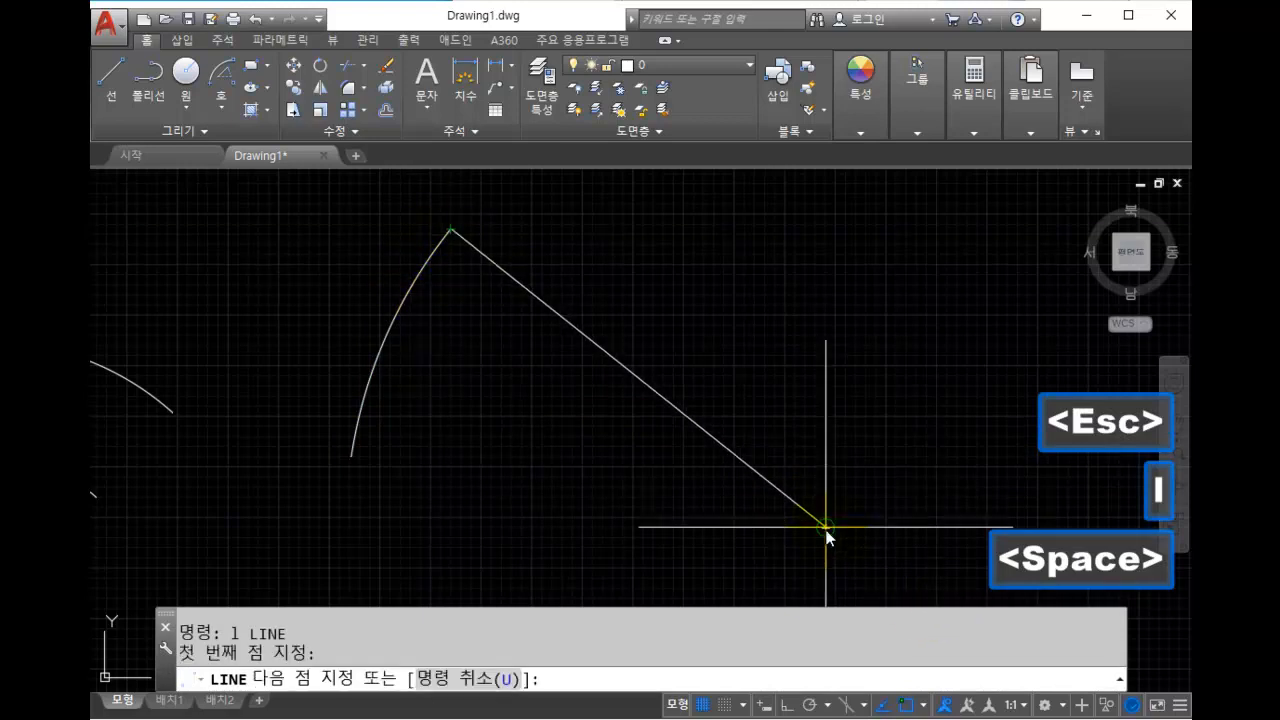
pyautogui.click(825, 527)
pyautogui.click(350, 458)
pyautogui.press('Escape')
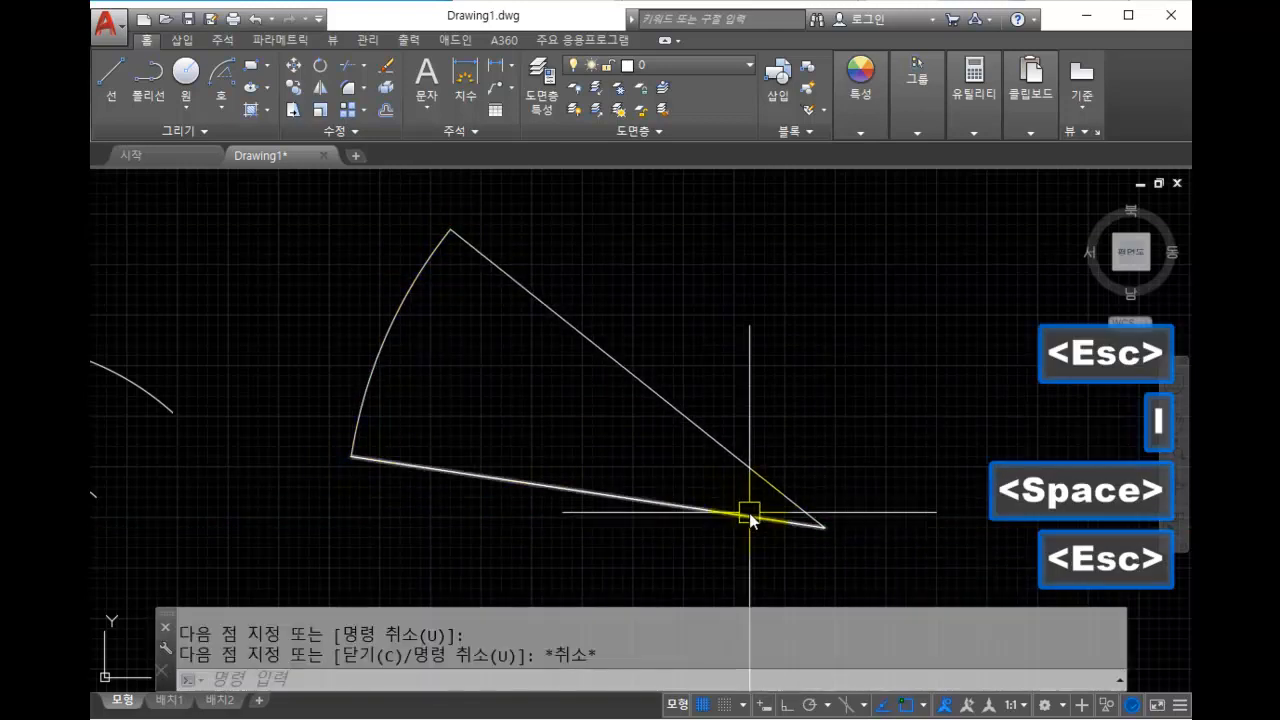
# Add an angular dimension between the two radius lines of the 30-degree arc, near its centre.
pyautogui.write('dan')
pyautogui.press('space')
pyautogui.click(755, 472)
pyautogui.click(715, 513)
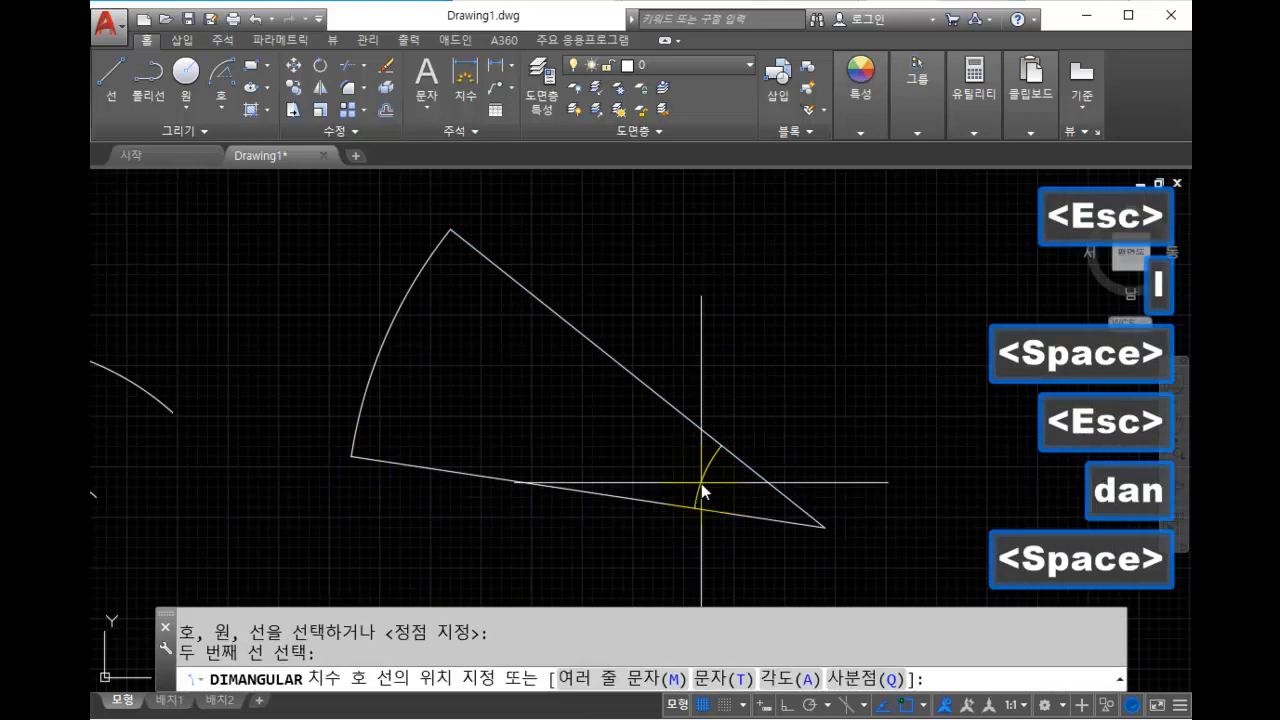
pyautogui.scroll(6, 694, 478)
pyautogui.scroll(3, 766, 371)
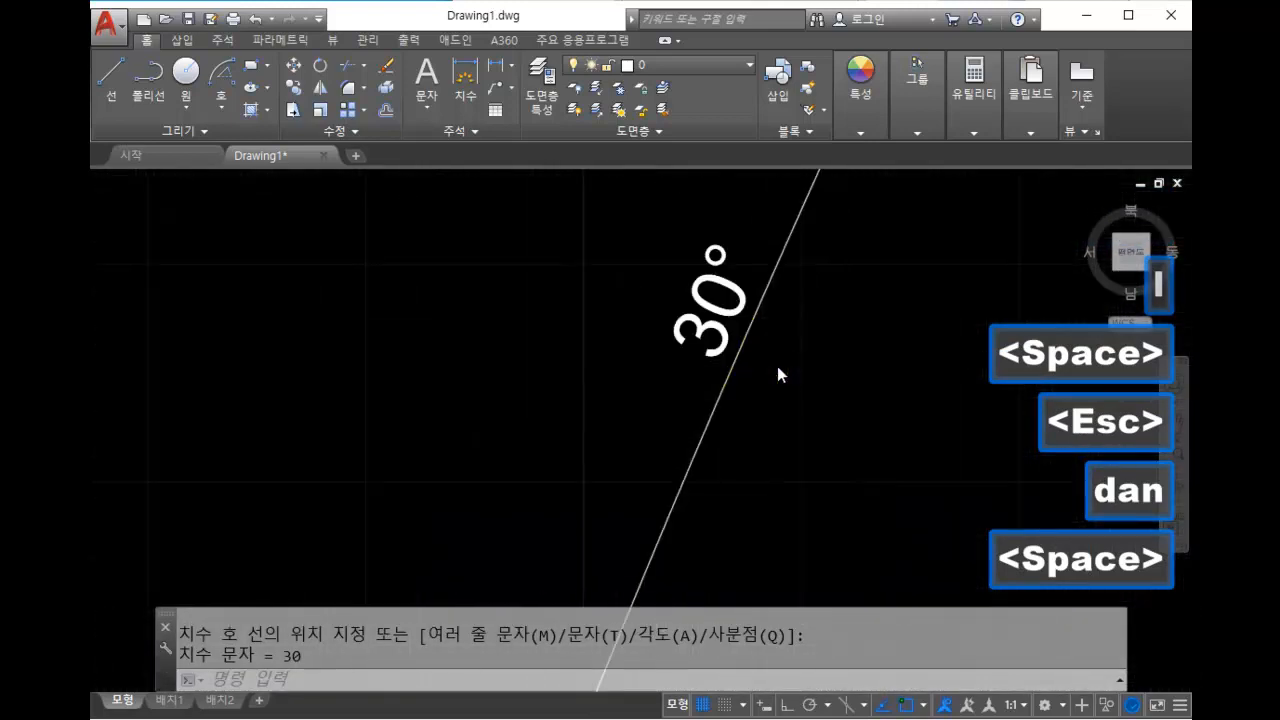
# Examine the angular-dimensioned sector and compare it with the two concentric arcs beside it.
pyautogui.scroll(-6, 820, 371)
pyautogui.moveTo(823, 376); pyautogui.dragTo(812, 459, button='middle')
pyautogui.moveTo(726, 421)
pyautogui.mouseDown(button='middle')
pyautogui.moveTo(692, 501)
pyautogui.moveTo(659, 509)
pyautogui.moveTo(602, 424)
pyautogui.mouseUp(button='middle')
pyautogui.scroll(-2, 660, 500)
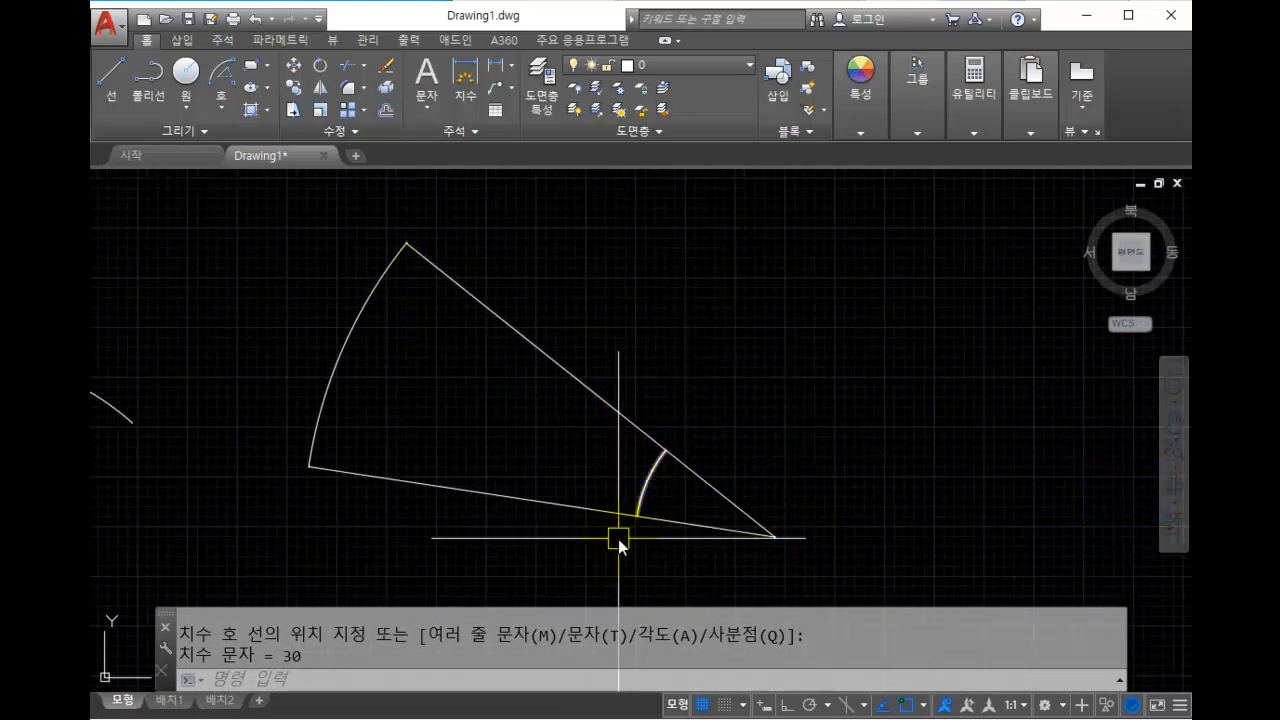
pyautogui.moveTo(373, 481); pyautogui.dragTo(589, 538, button='middle')
pyautogui.scroll(-4, 589, 536)
pyautogui.moveTo(738, 466); pyautogui.dragTo(705, 437, button='middle')
pyautogui.scroll(4, 574, 440)
pyautogui.scroll(-4, 628, 420)
pyautogui.scroll(4, 705, 437)
pyautogui.moveTo(478, 262); pyautogui.dragTo(446, 394, button='middle')
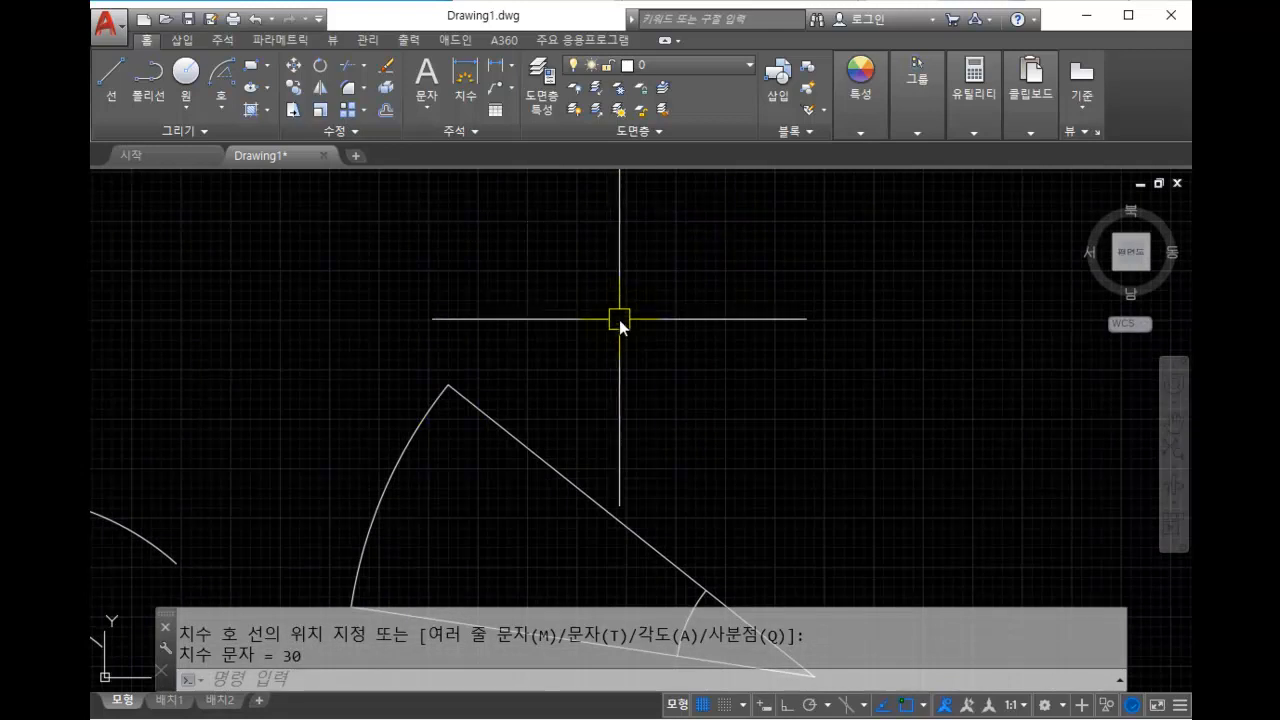
pyautogui.scroll(-4, 626, 330)
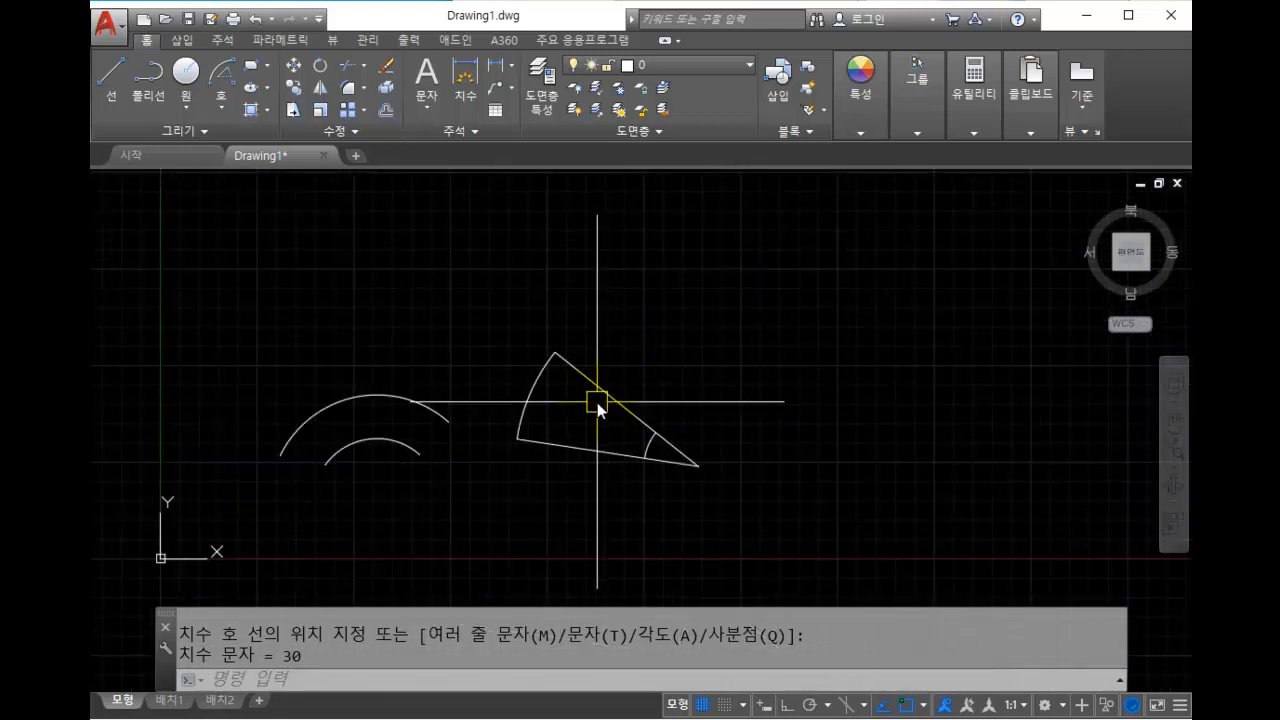
pyautogui.scroll(2, 598, 407)
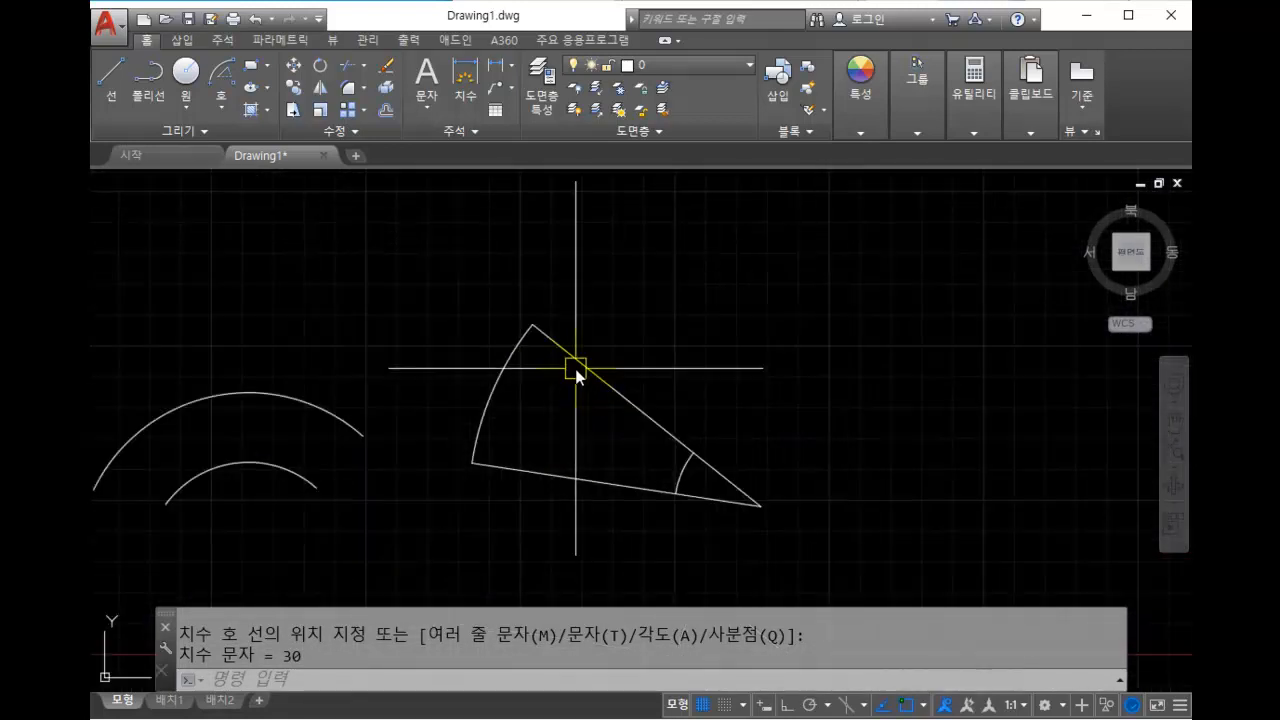
pyautogui.scroll(2, 736, 301)
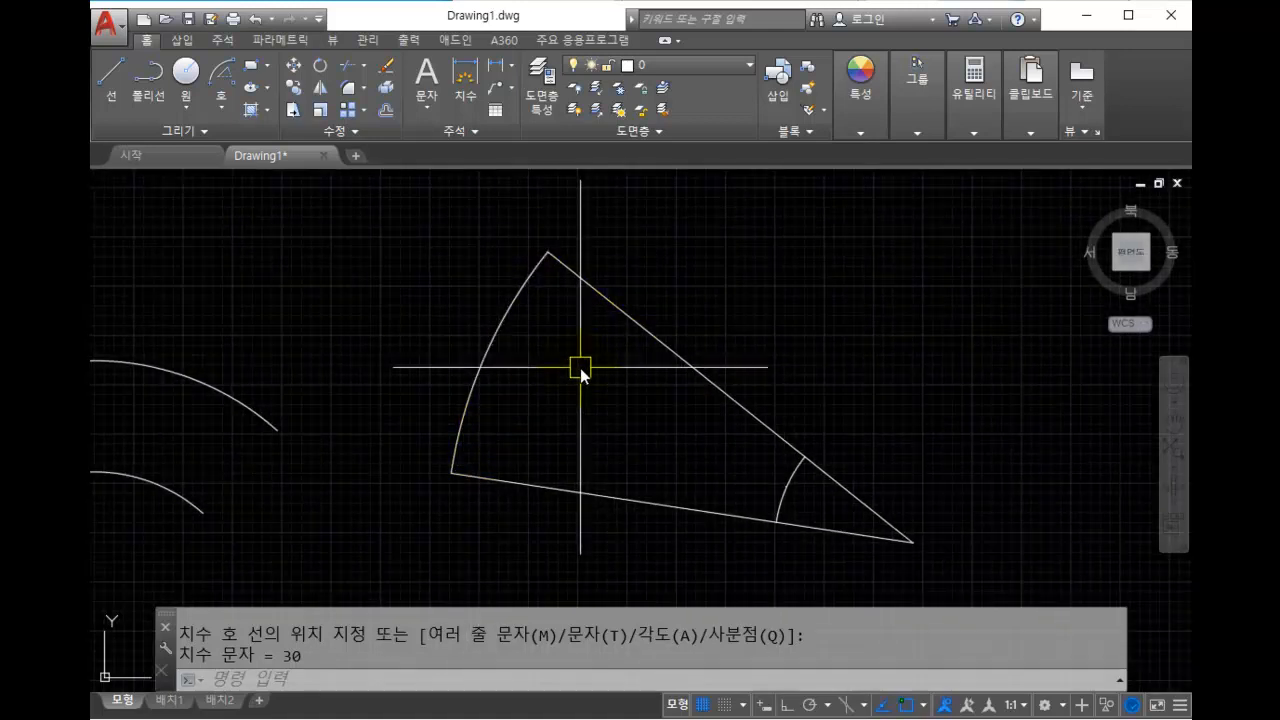
# Select all arcs, lines and the angular dimension with a crossing window and delete them.
pyautogui.scroll(-2, 550, 428)
pyautogui.moveTo(550, 428); pyautogui.dragTo(750, 389, button='middle')
pyautogui.click(973, 552)
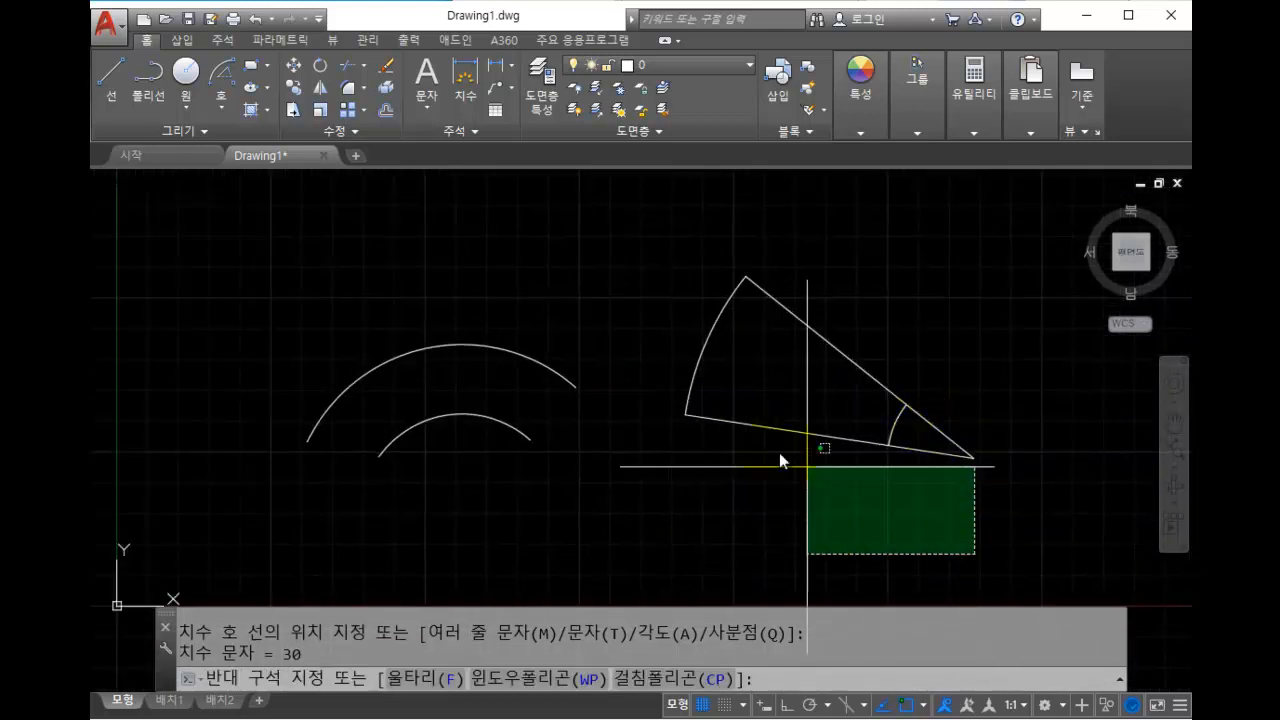
pyautogui.click(365, 253)
pyautogui.press('Delete')
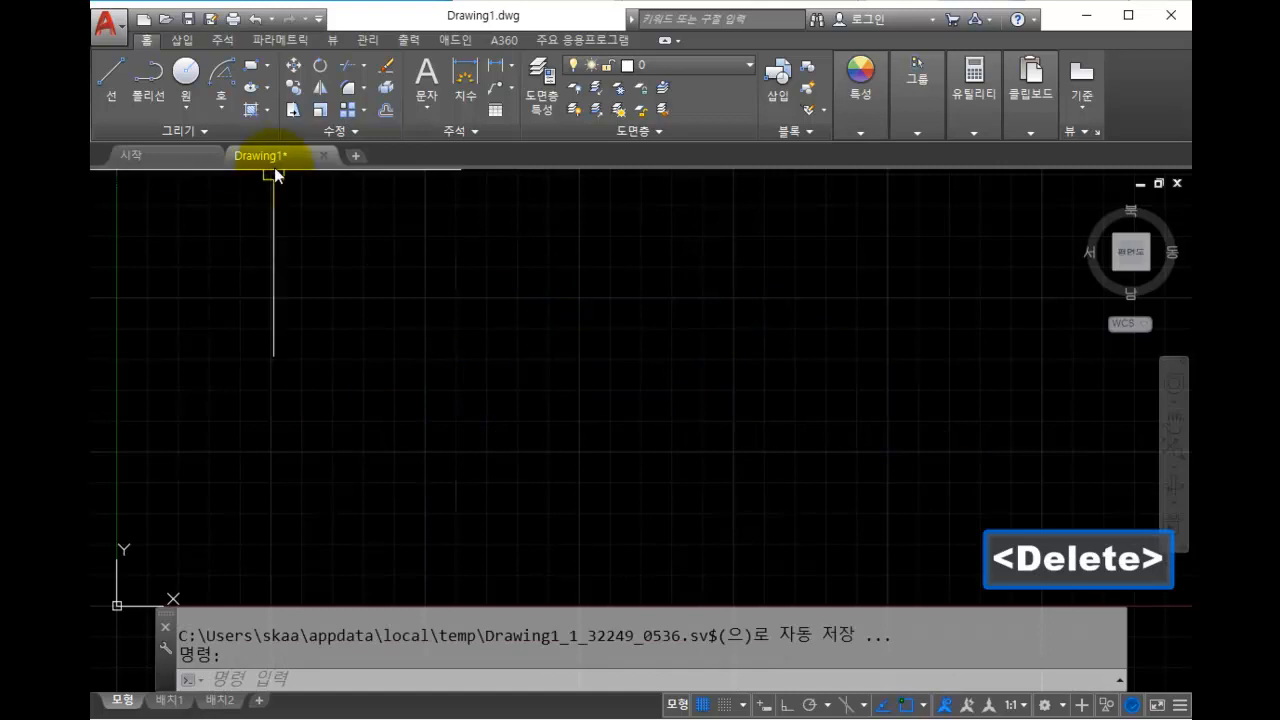
# Look over the arc method list, and switch to the lecture document to read the arc section and its chord-length diagram.
pyautogui.click(222, 98)
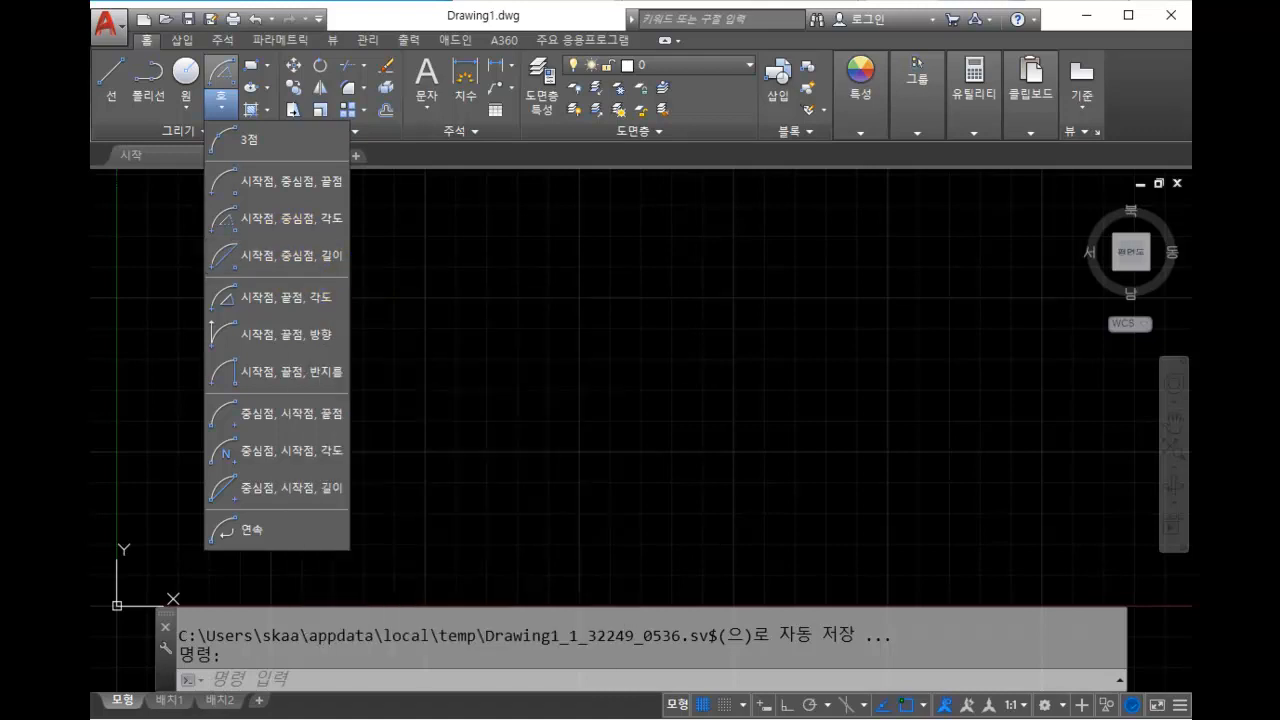
pyautogui.click(876, 330)
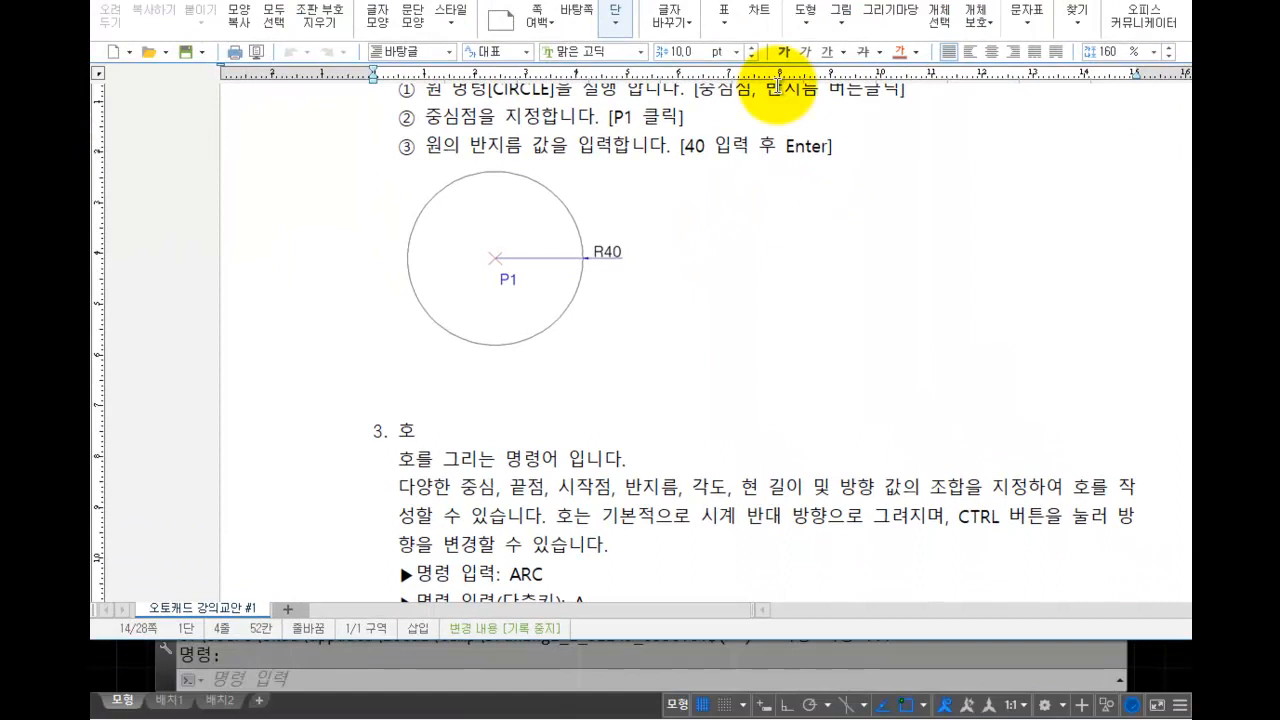
pyautogui.scroll(-10, 871, 329)
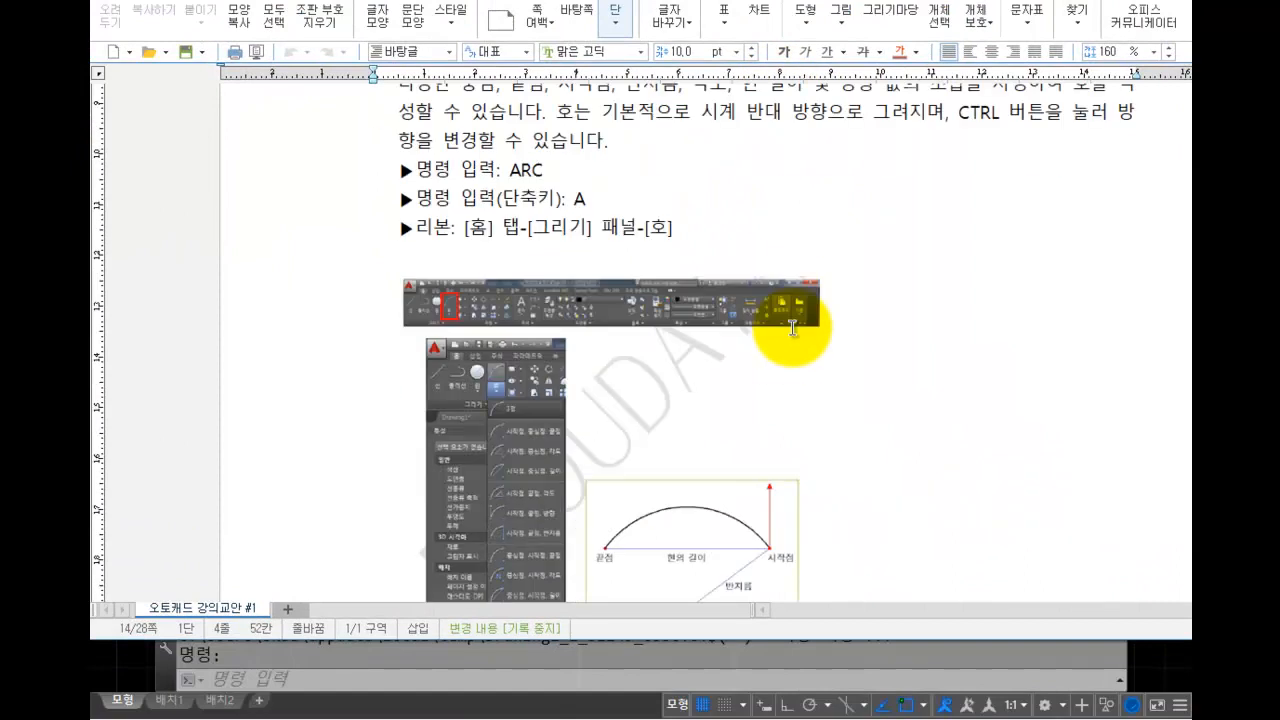
pyautogui.scroll(3, 834, 337)
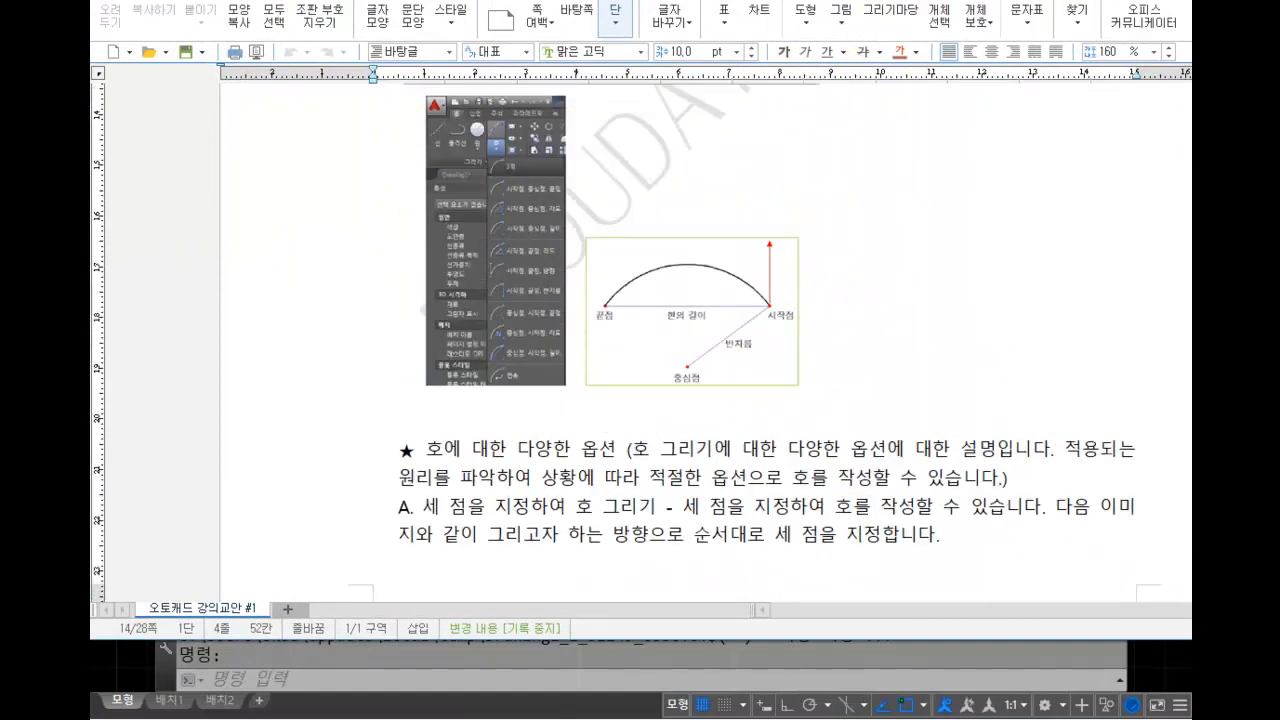
pyautogui.keyDown('ctrl'); pyautogui.scroll(2, 556, 421); pyautogui.keyUp('ctrl')
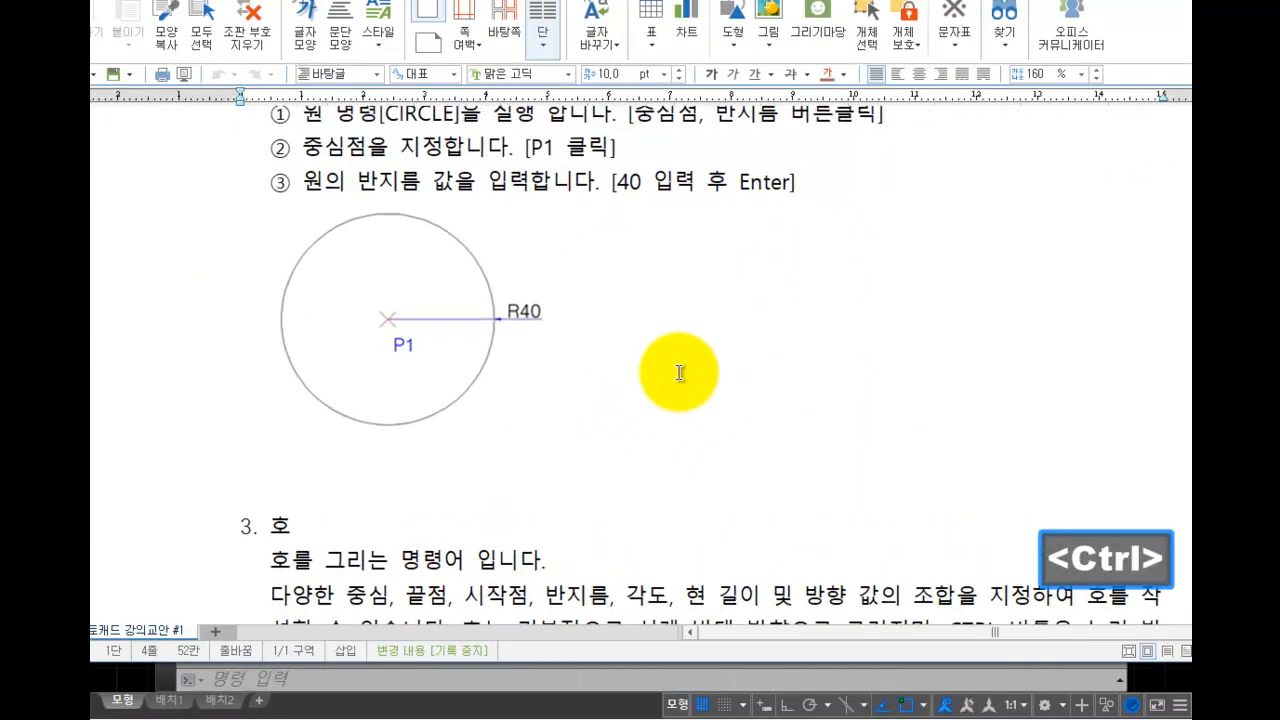
pyautogui.keyDown('ctrl'); pyautogui.scroll(2, 731, 373); pyautogui.keyUp('ctrl')
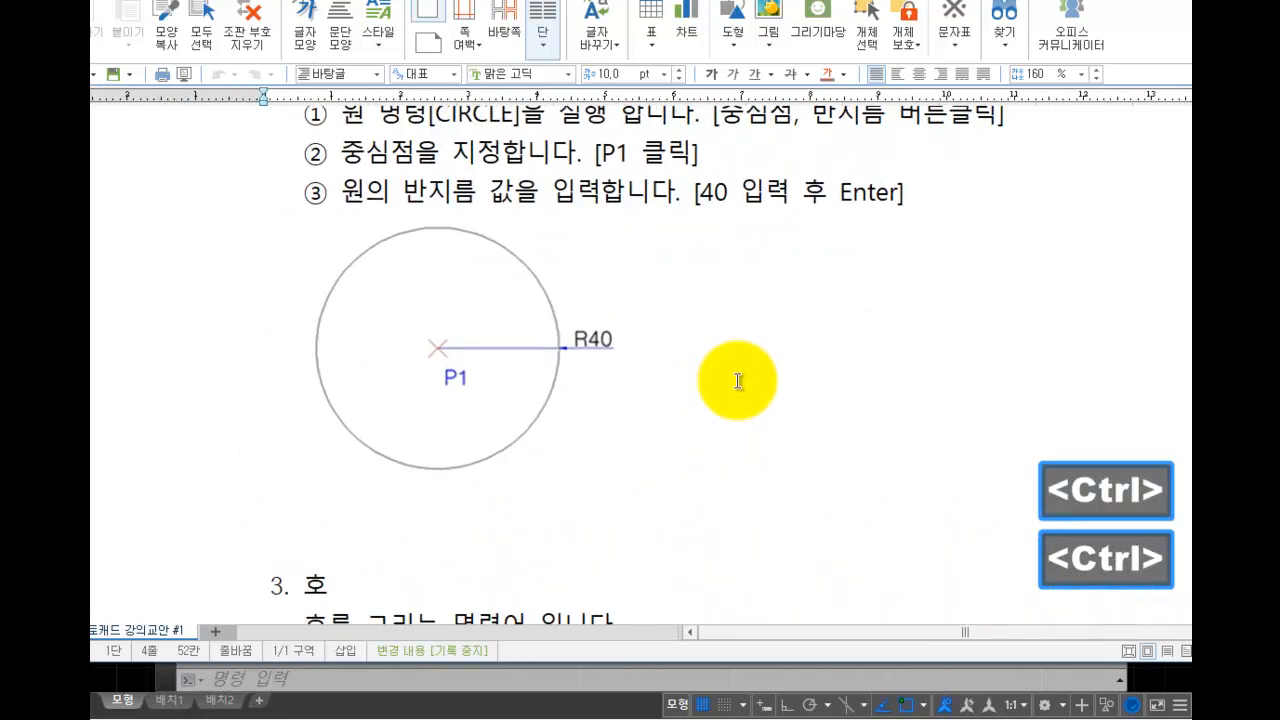
pyautogui.scroll(-7, 740, 383)
pyautogui.scroll(1, 760, 382)
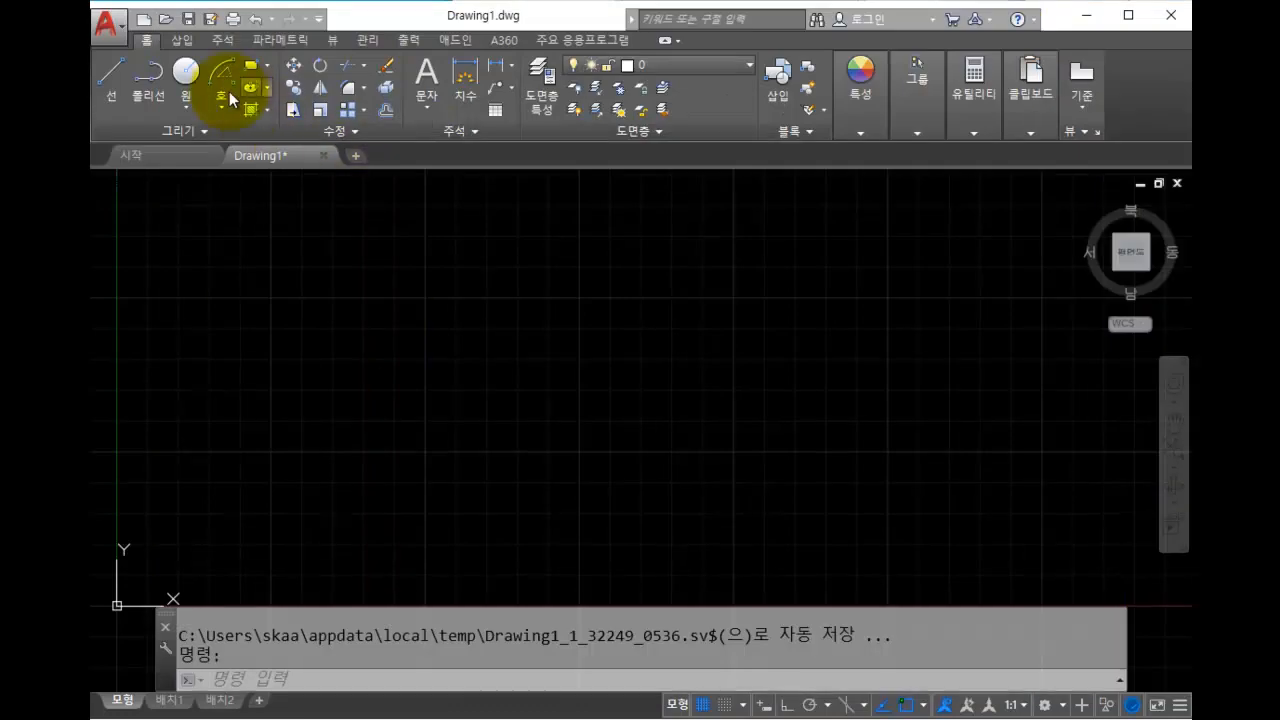
# Switch back to AutoCAD and draw a Start, Center, Length arc in the empty drawing with a chord length of 2000.
pyautogui.click(239, 103)
pyautogui.click(447, 266)
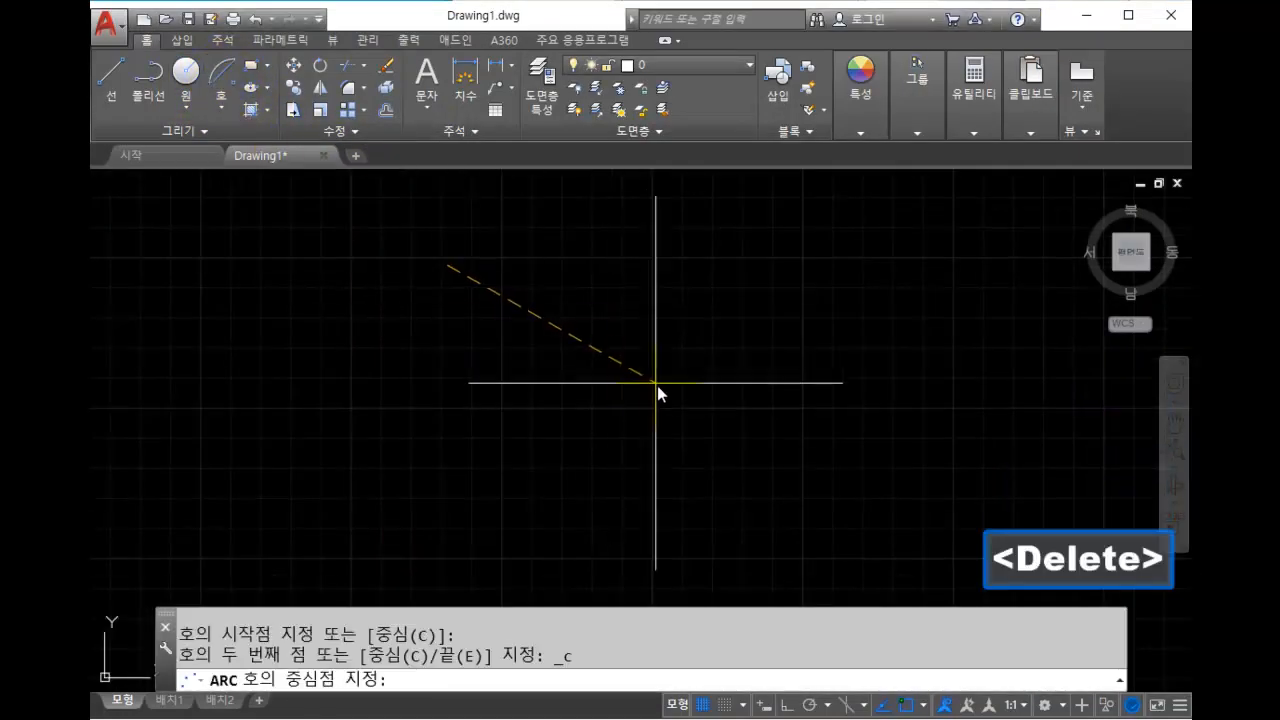
pyautogui.click(768, 431)
pyautogui.write('2000')
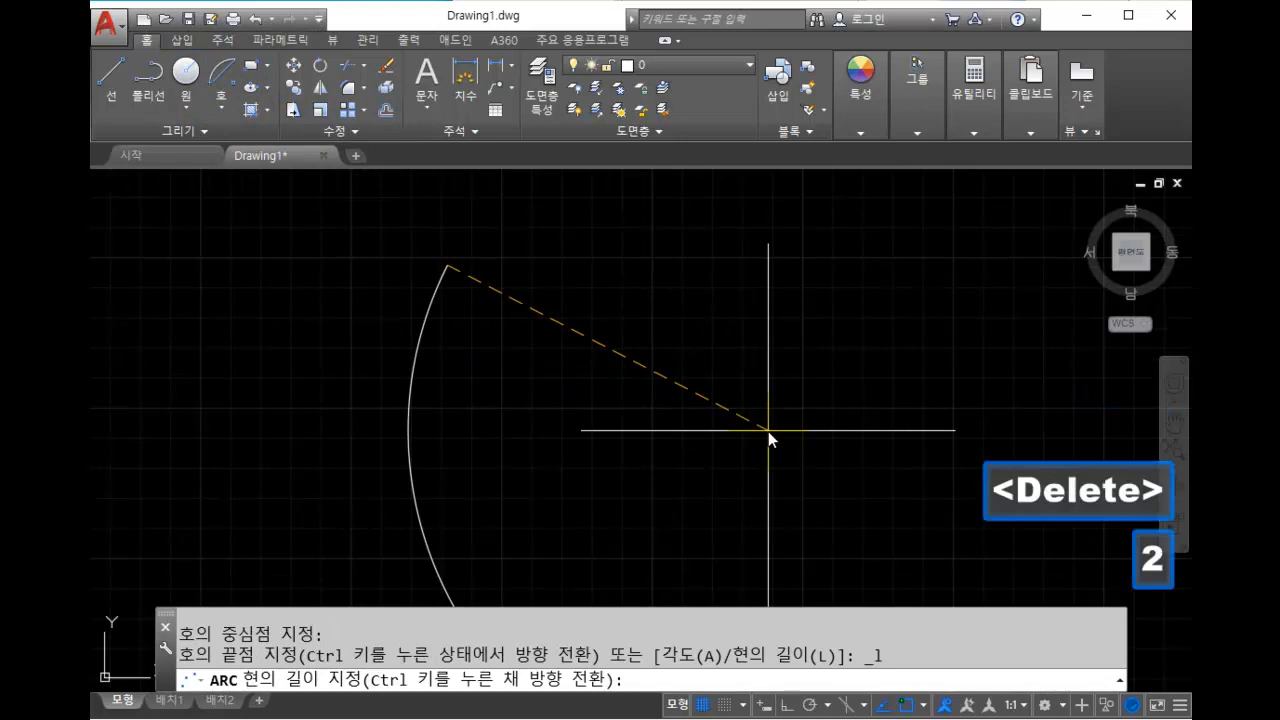
pyautogui.press('Return')
pyautogui.scroll(3, 466, 380)
pyautogui.scroll(-2, 500, 363)
# Add an aligned dimension between the arc's upper and lower endpoints, placed on its inner side.
pyautogui.write('dal')
pyautogui.press('space')
pyautogui.click(450, 261)
pyautogui.scroll(-4, 450, 262)
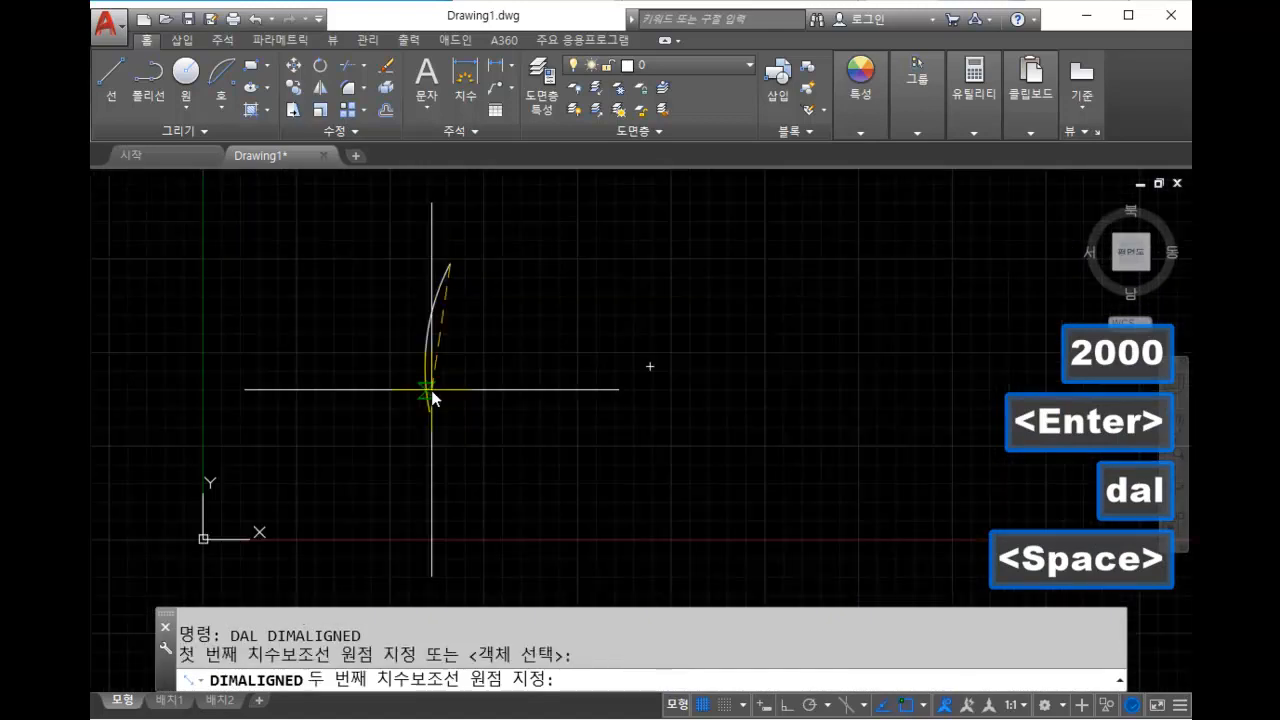
pyautogui.click(432, 410)
pyautogui.click(456, 296)
pyautogui.press('Escape')
# Select the new arc to examine its endpoint, midpoint and centre grips, and deselect it.
pyautogui.scroll(2, 458, 305)
pyautogui.scroll(3, 480, 370)
pyautogui.scroll(-3, 540, 400)
pyautogui.click(455, 337)
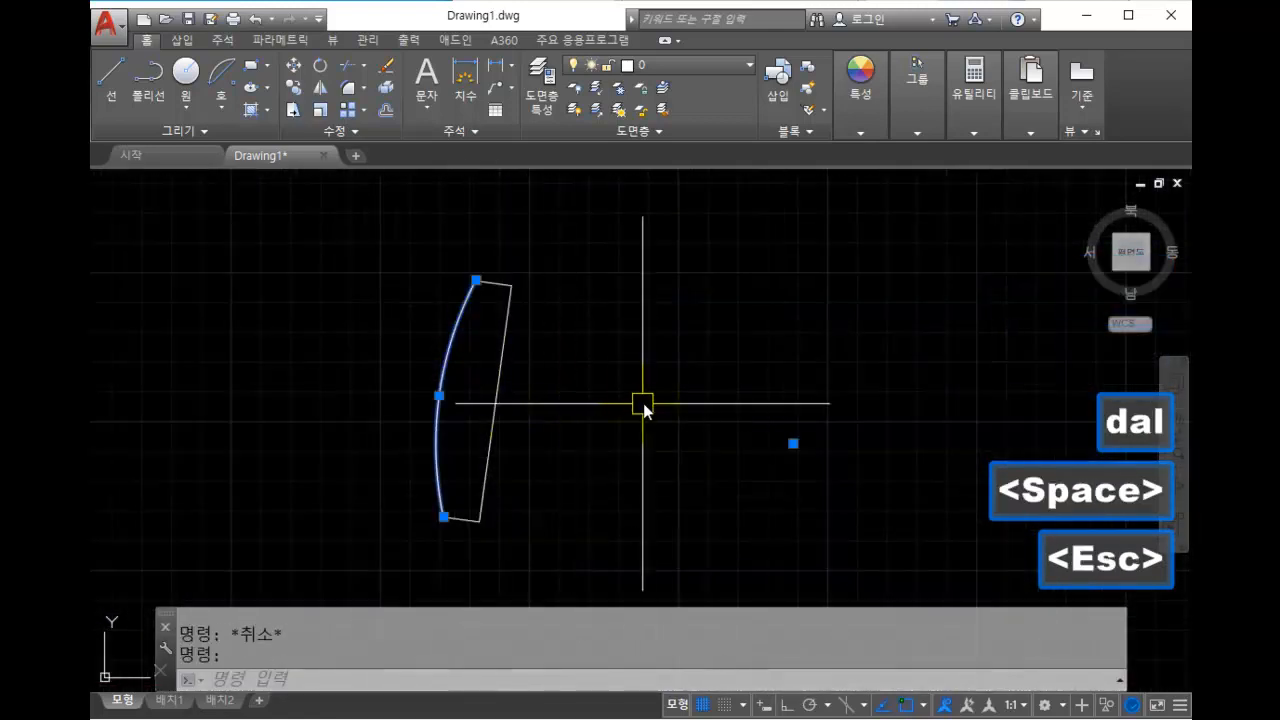
pyautogui.press('Escape')
pyautogui.press('Escape')
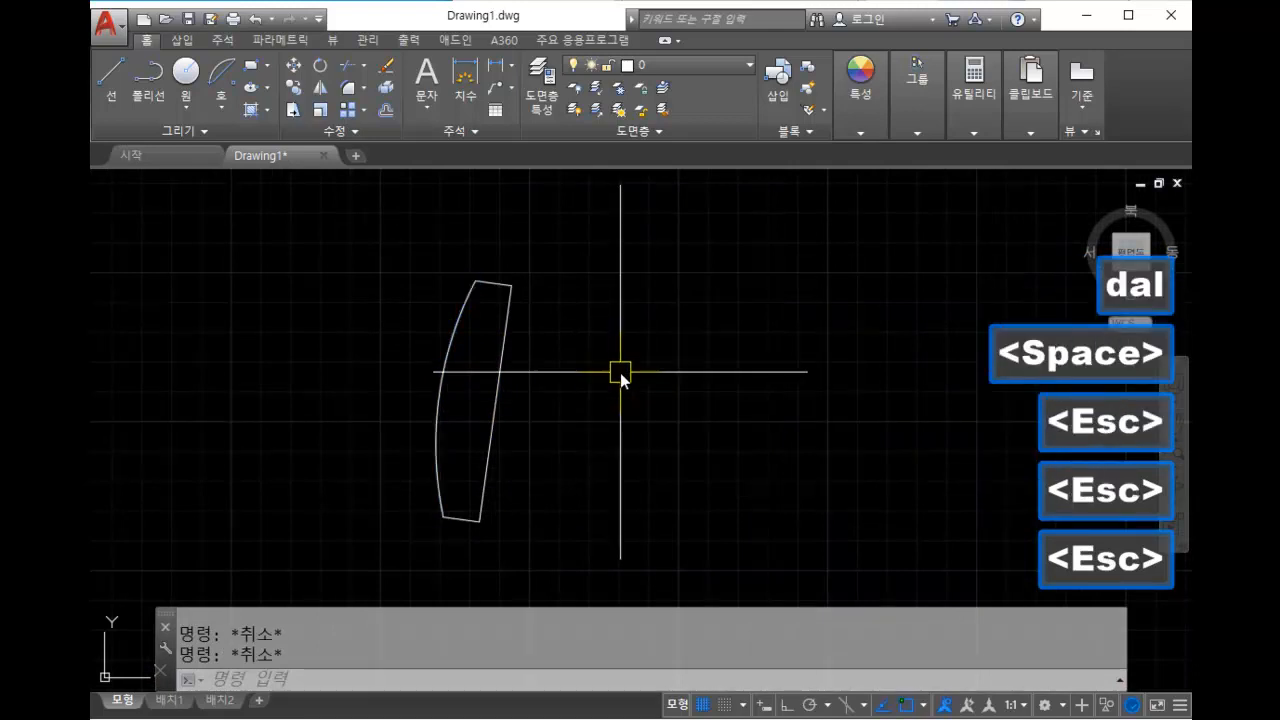
# Open the ISO-25 dimension style for modification and set its dimension line colour to green (초록색).
pyautogui.write('d')
pyautogui.press('space')
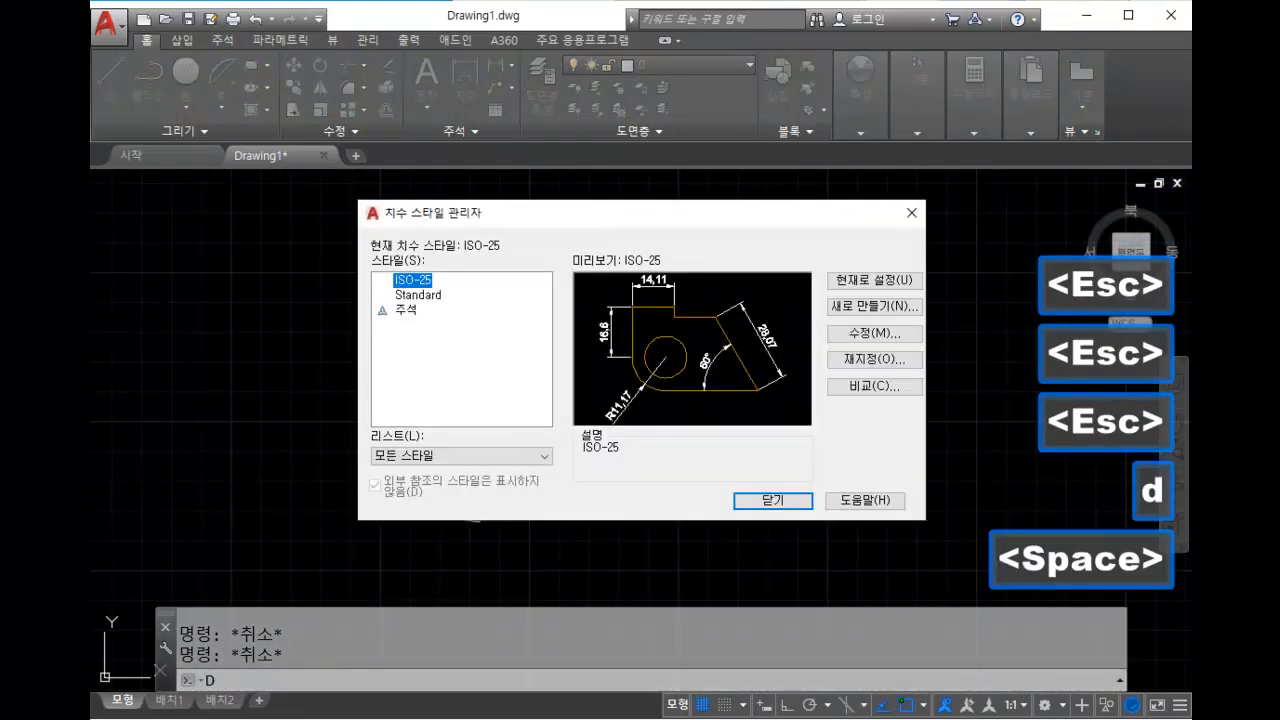
pyautogui.click(863, 333)
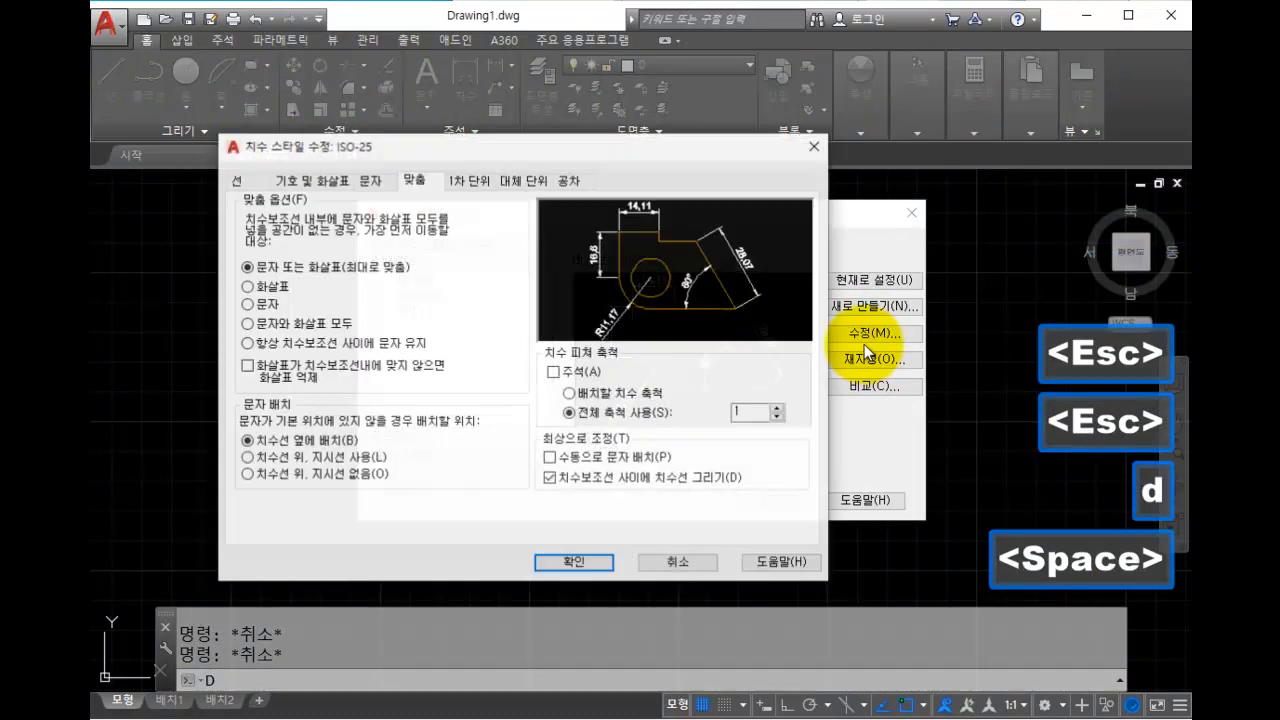
pyautogui.click(237, 180)
pyautogui.click(416, 185)
pyautogui.click(312, 180)
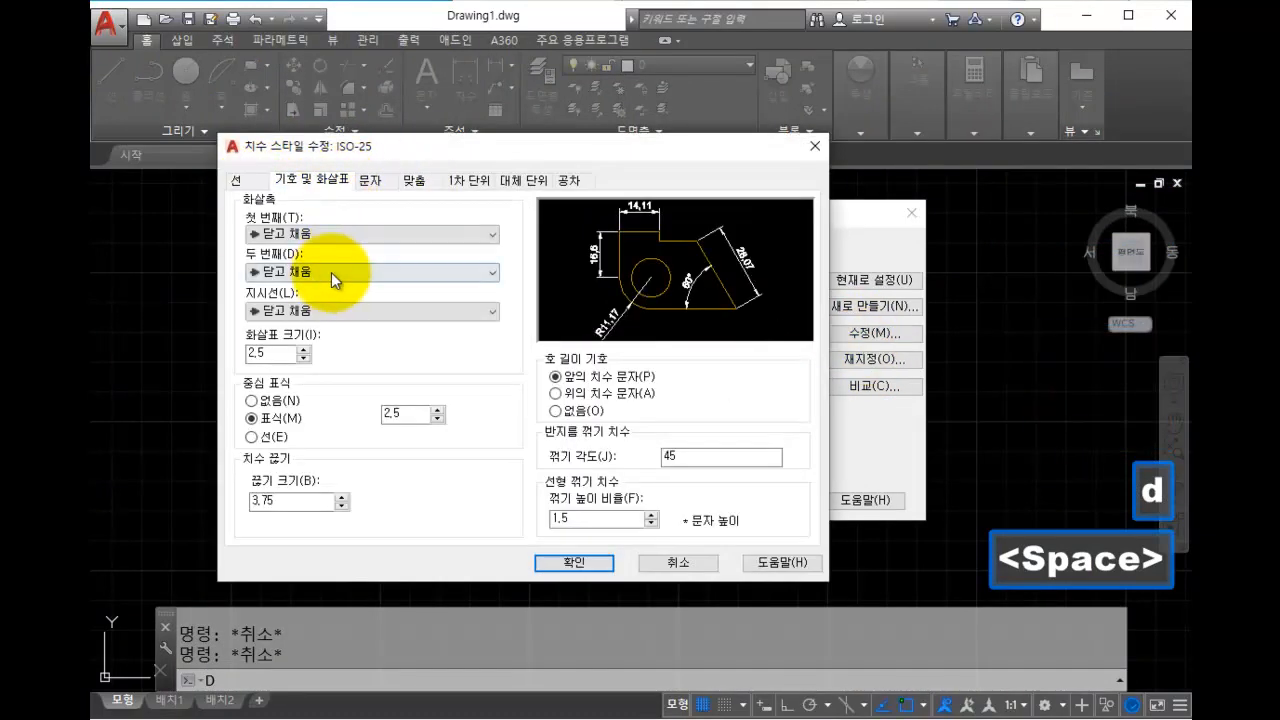
pyautogui.click(371, 182)
pyautogui.click(237, 180)
pyautogui.click(430, 219)
pyautogui.click(410, 291)
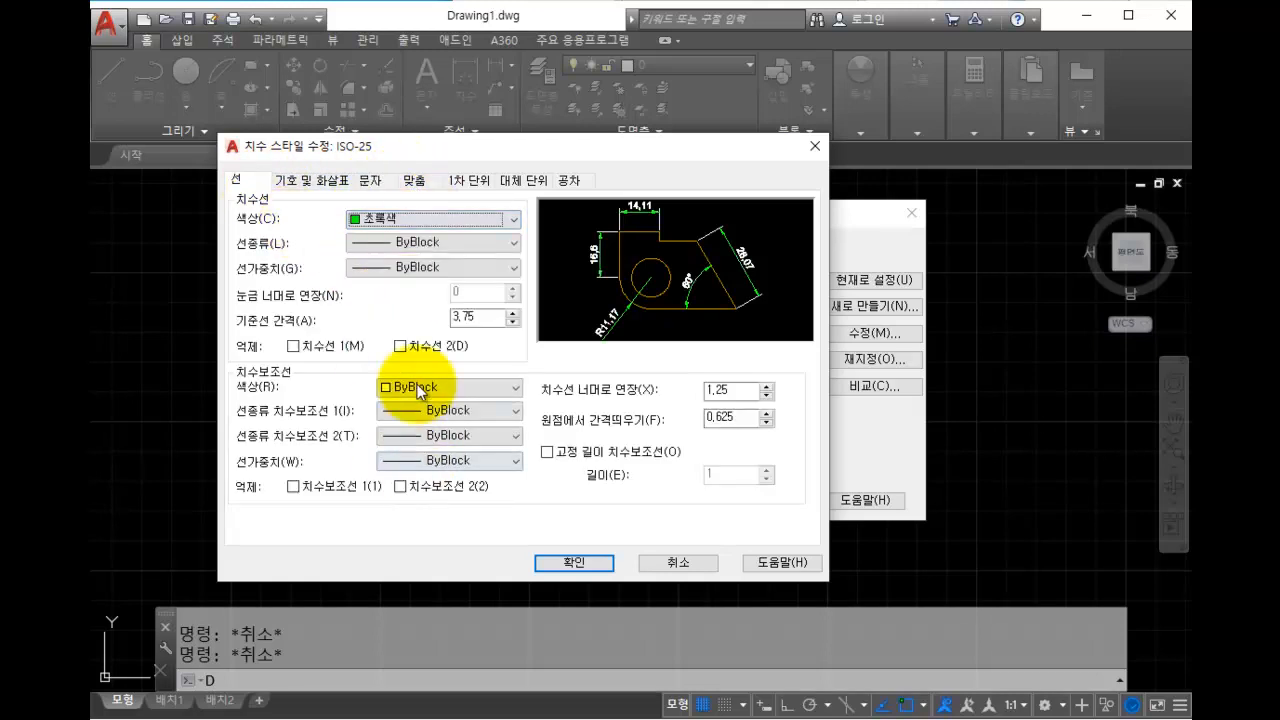
# Set the ISO-25 style's extension line colour to green (초록색).
pyautogui.click(415, 410)
pyautogui.press('Escape')
pyautogui.click(441, 386)
pyautogui.click(438, 458)
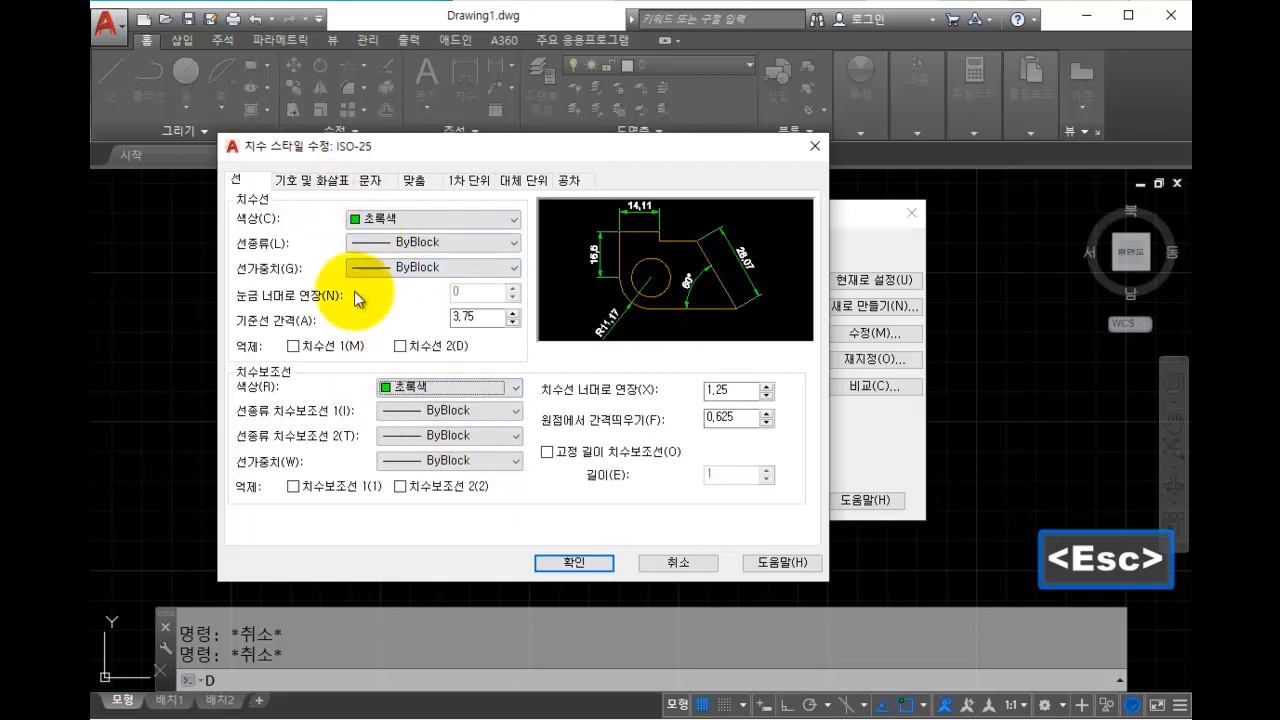
# Set the dimension text colour to red (빨간색) and the overall scale to 100, and apply the style changes.
pyautogui.click(374, 180)
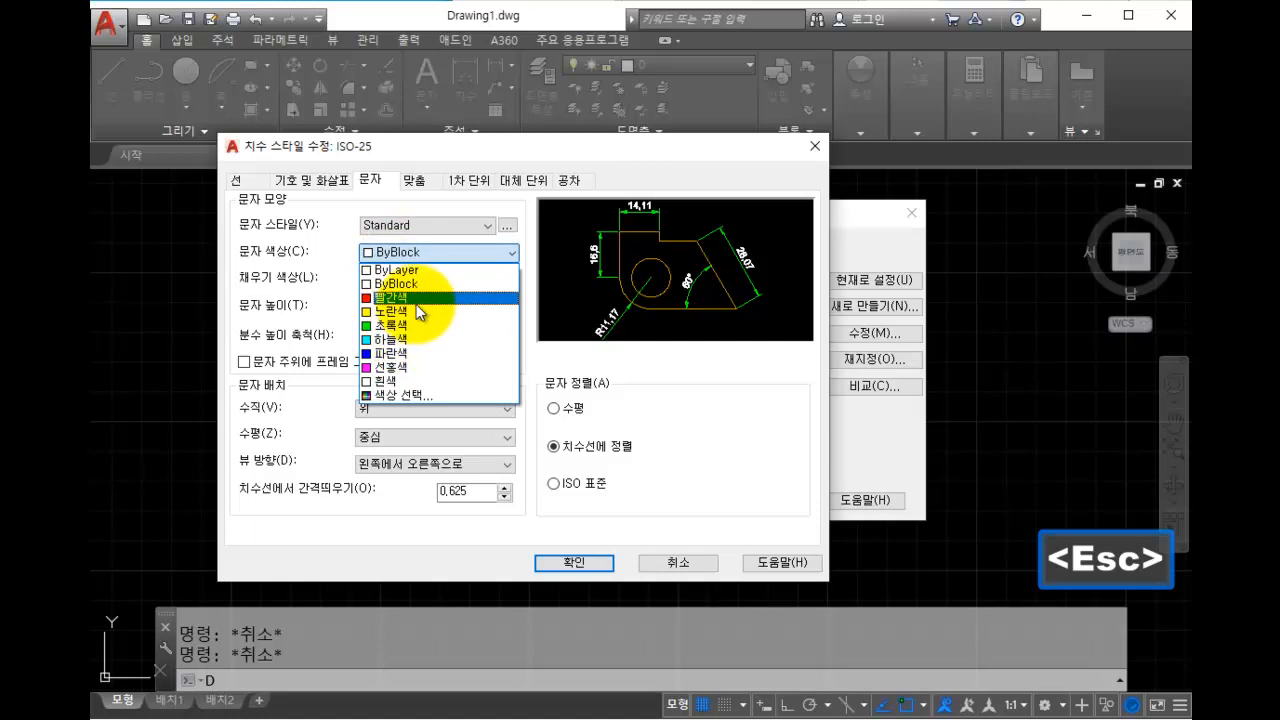
pyautogui.click(395, 297)
pyautogui.click(433, 183)
pyautogui.click(750, 412)
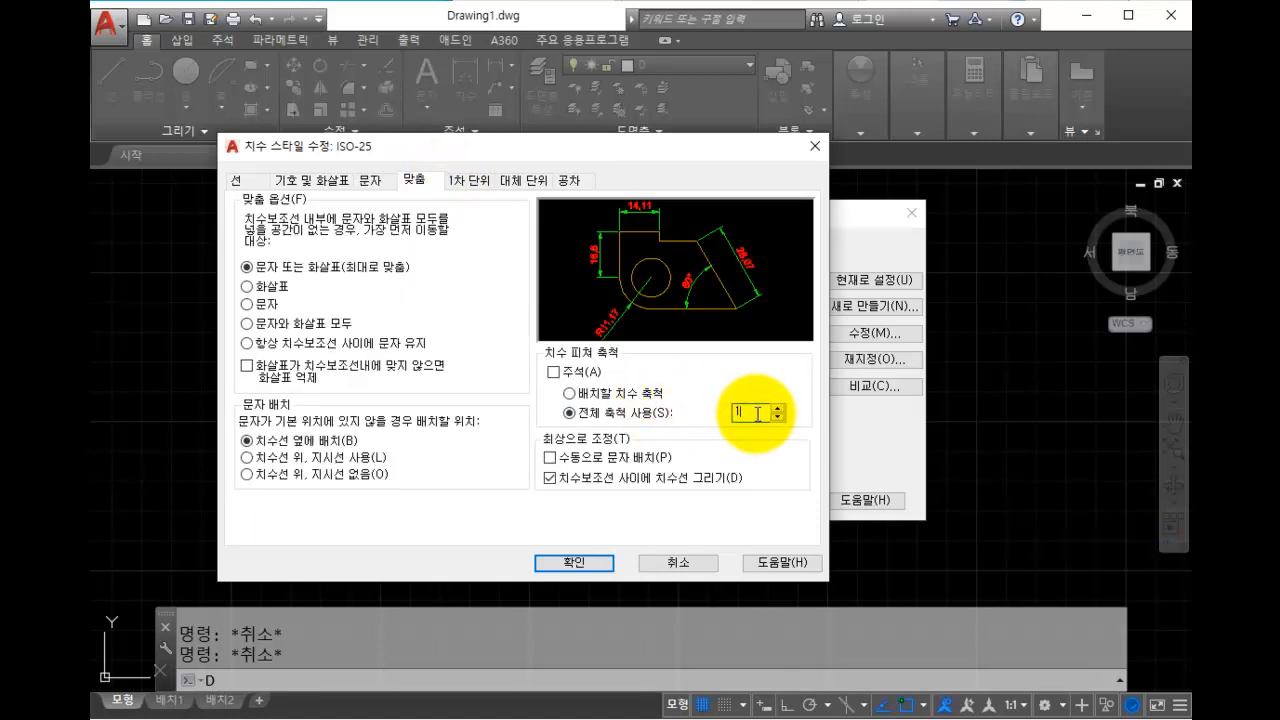
pyautogui.click(584, 563)
pyautogui.click(768, 500)
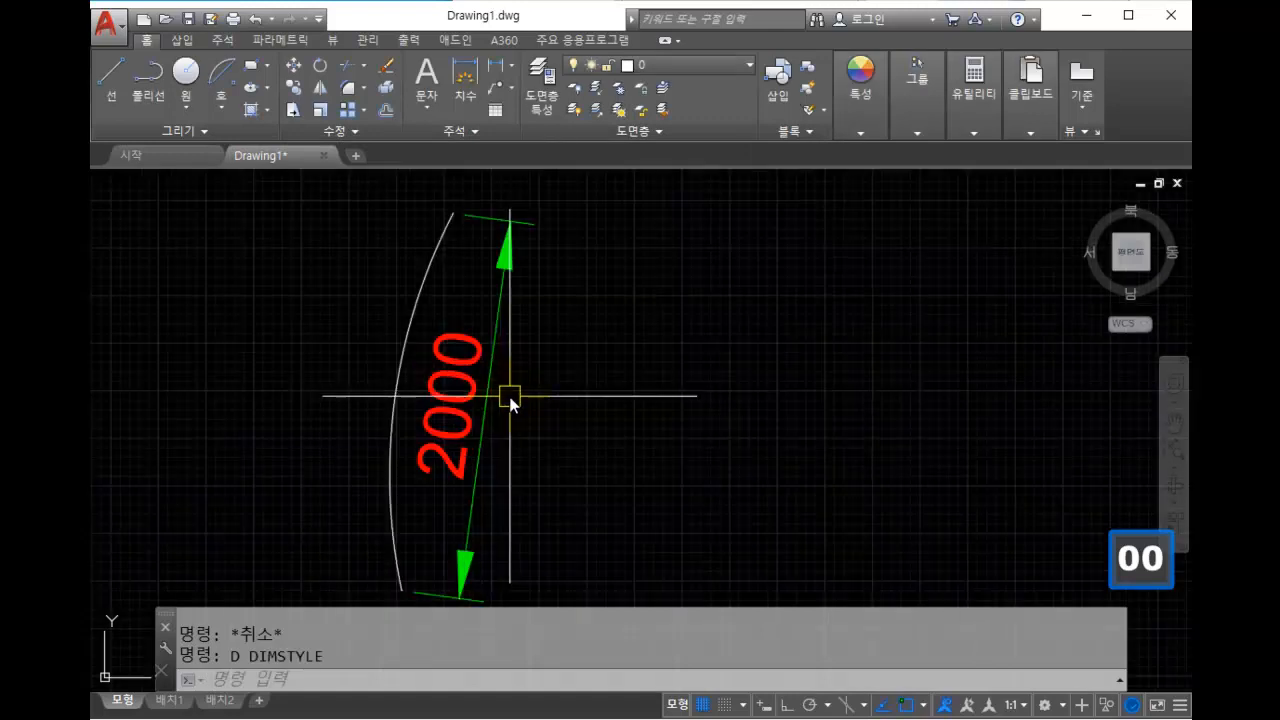
# Draw the chord line from the arc's upper endpoint to its lower endpoint.
pyautogui.moveTo(509, 400); pyautogui.dragTo(620, 386, button='middle')
pyautogui.write('l')
pyautogui.press('space')
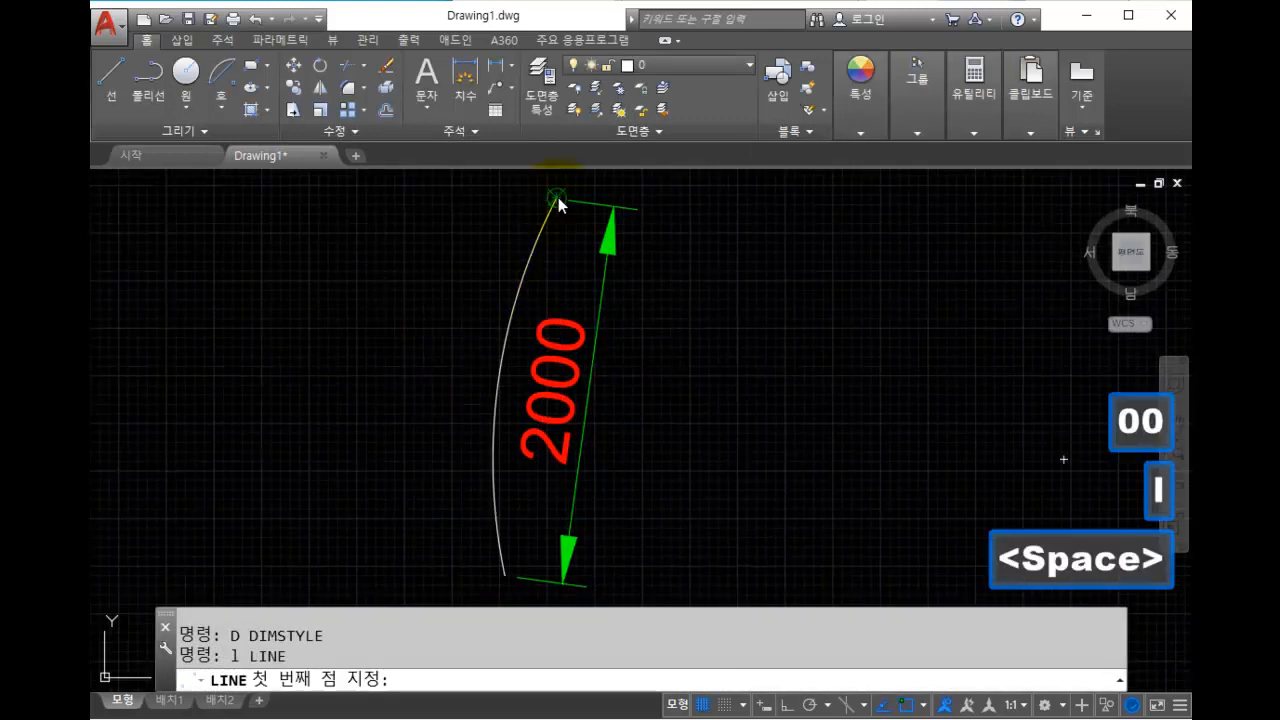
pyautogui.click(558, 197)
pyautogui.press('Escape')
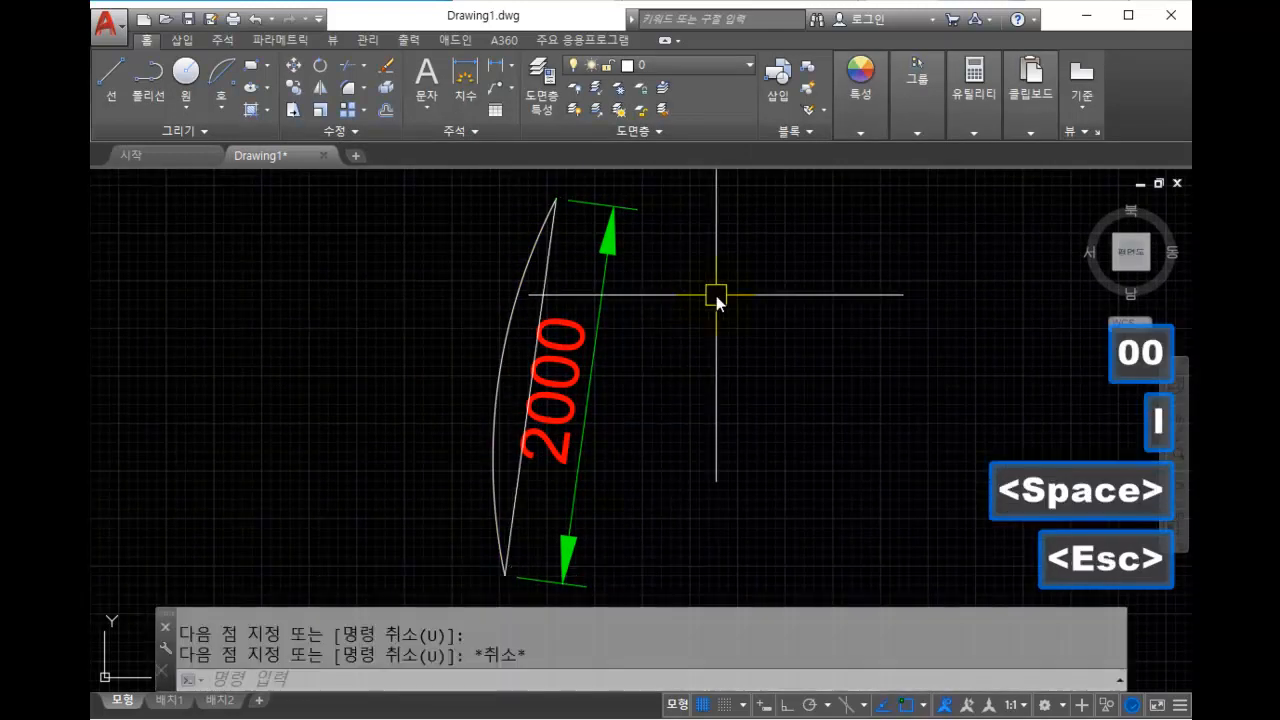
# Draw two connected lines from the arc's upper endpoint to its centre and back to its lower endpoint.
pyautogui.write('l')
pyautogui.press('space')
pyautogui.click(557, 199)
pyautogui.scroll(-2, 595, 250)
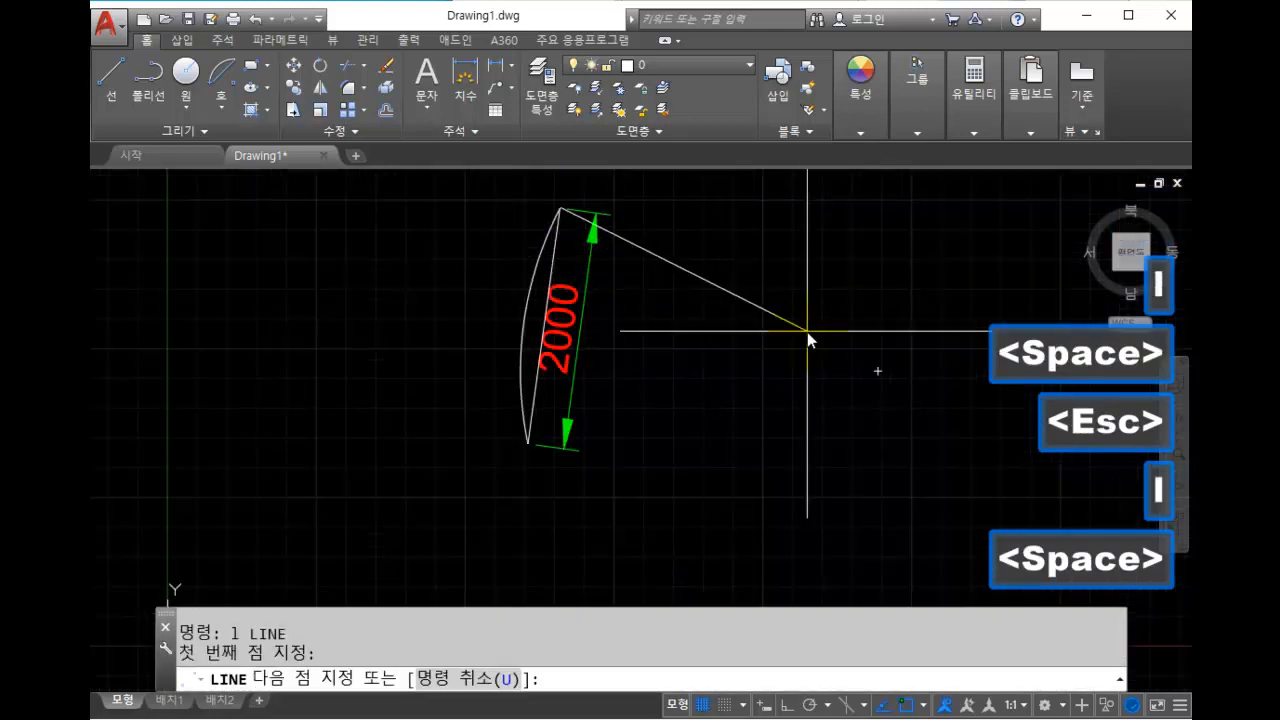
pyautogui.click(879, 371)
pyautogui.click(527, 440)
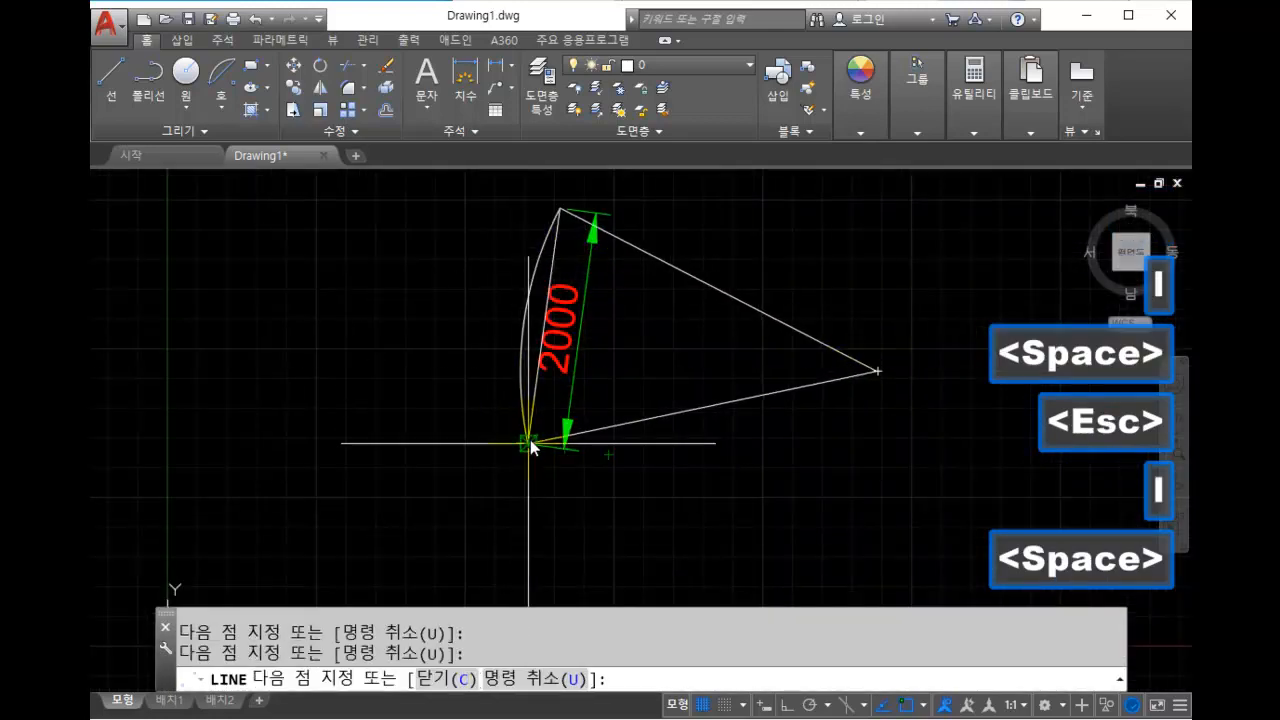
pyautogui.press('Escape')
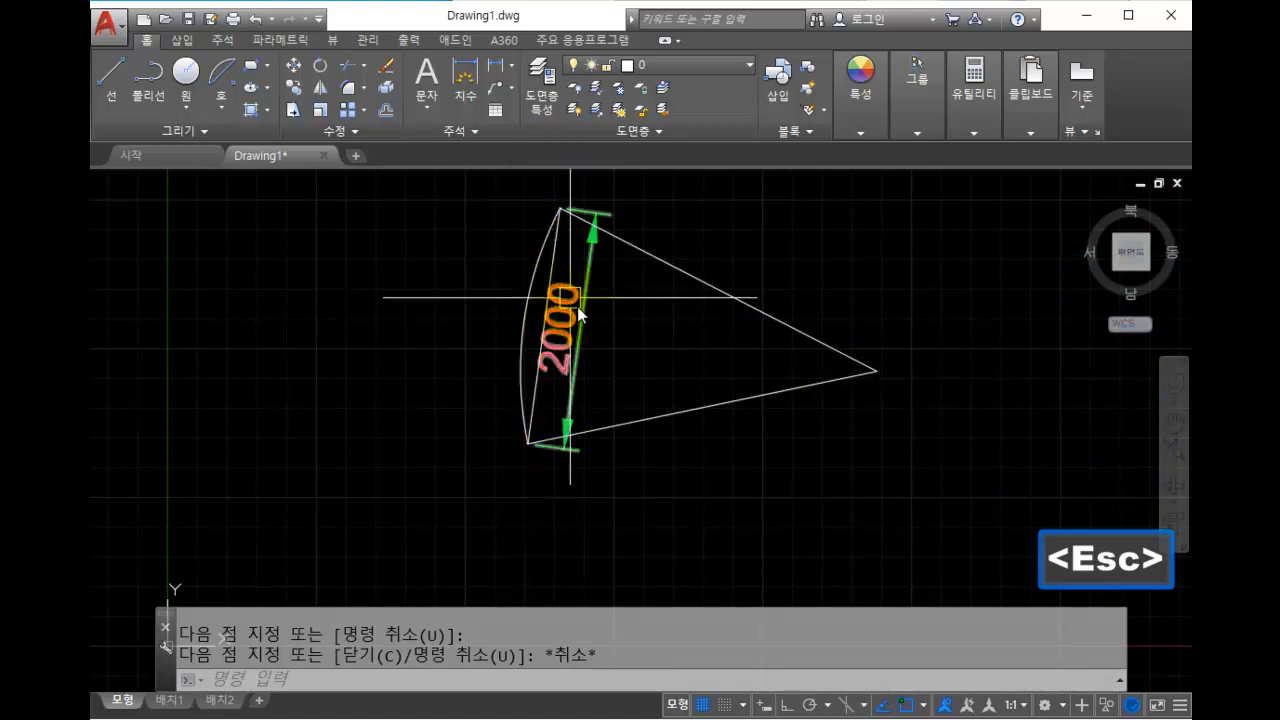
# Erase the arc together with its chord, the two radius lines and the 2000 dimension.
pyautogui.moveTo(569, 299); pyautogui.dragTo(586, 320, button='middle')
pyautogui.click(790, 477)
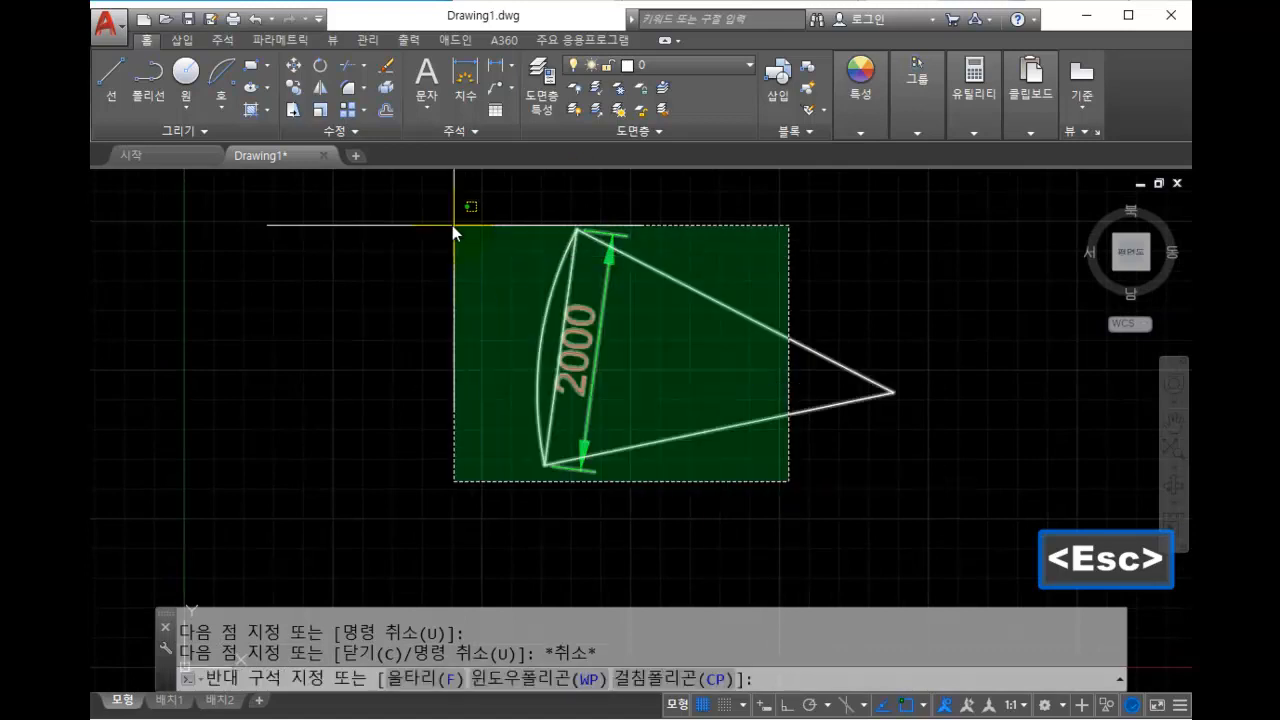
pyautogui.click(477, 243)
pyautogui.press('Delete')
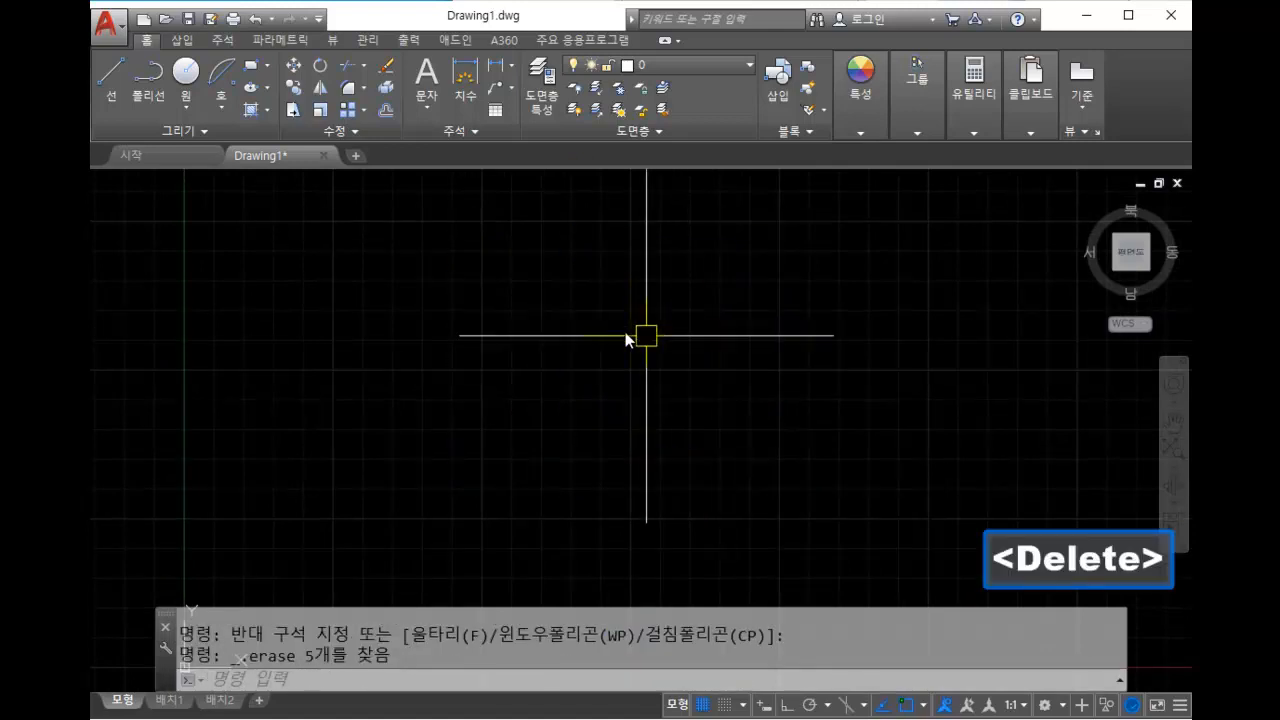
# Draw a Start, End, Angle arc from an upper start point to a lower-left endpoint with a 60° included angle.
pyautogui.click(222, 106)
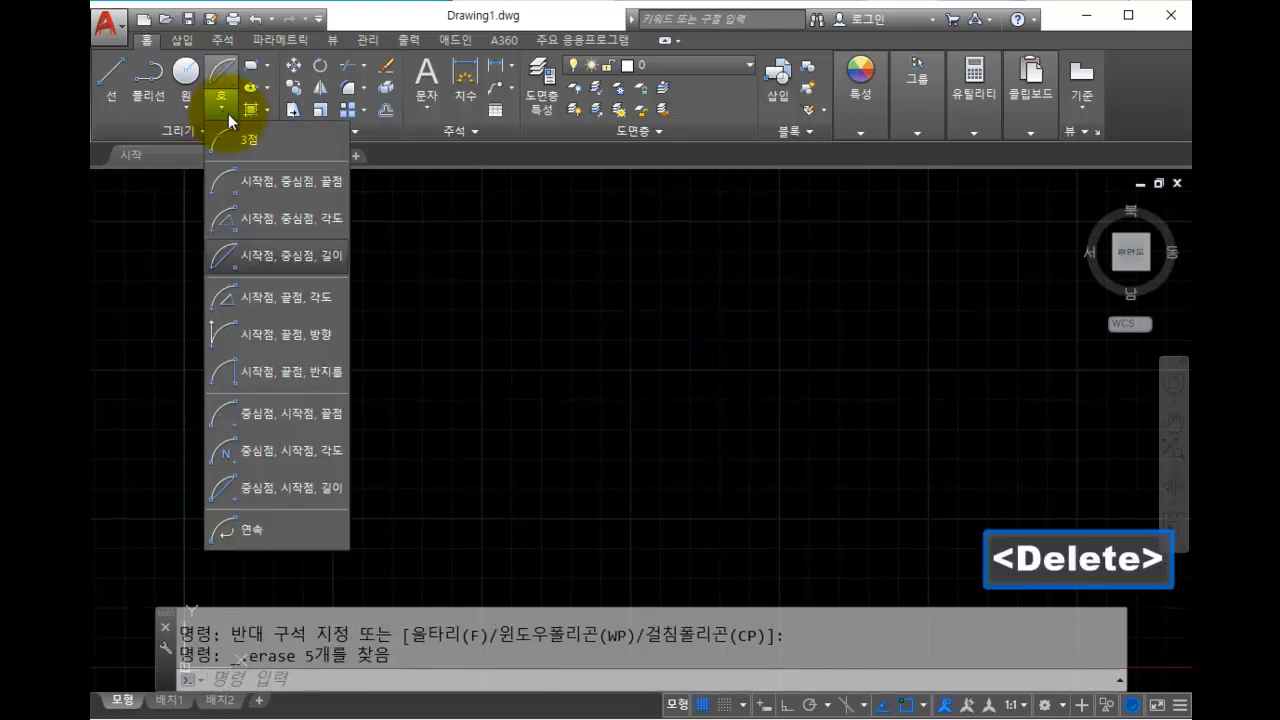
pyautogui.click(300, 305)
pyautogui.click(671, 254)
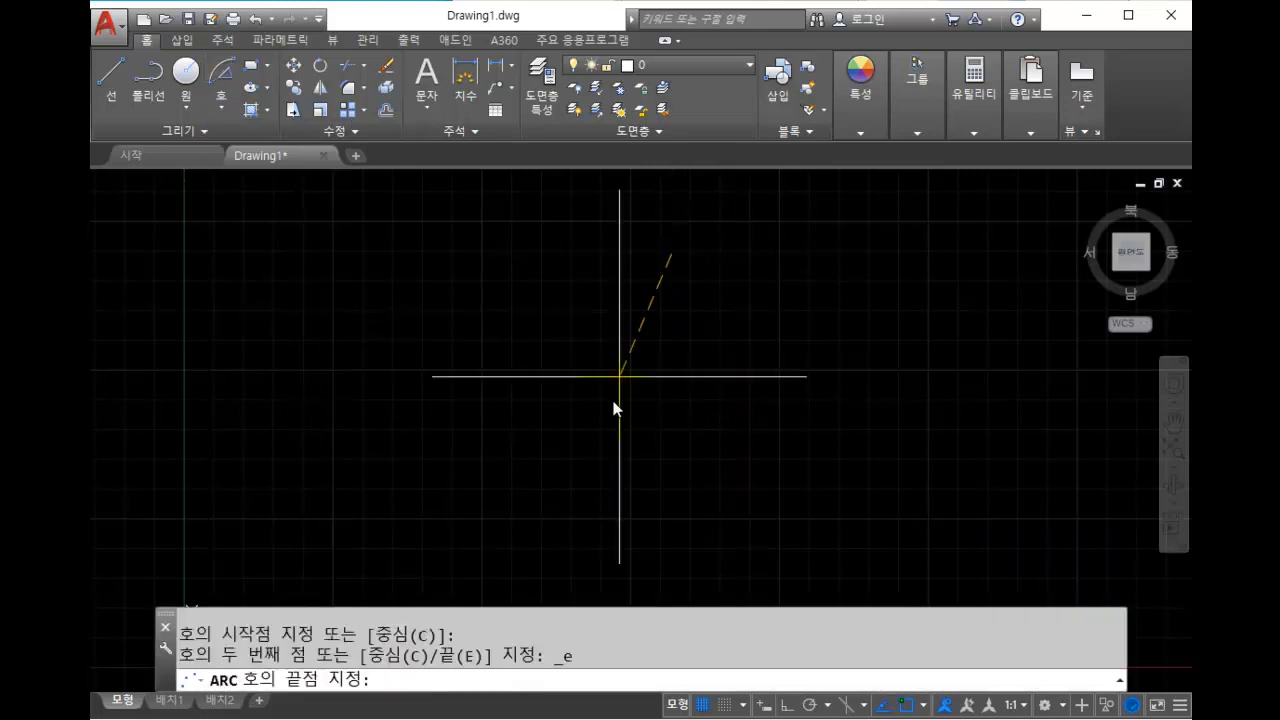
pyautogui.click(577, 466)
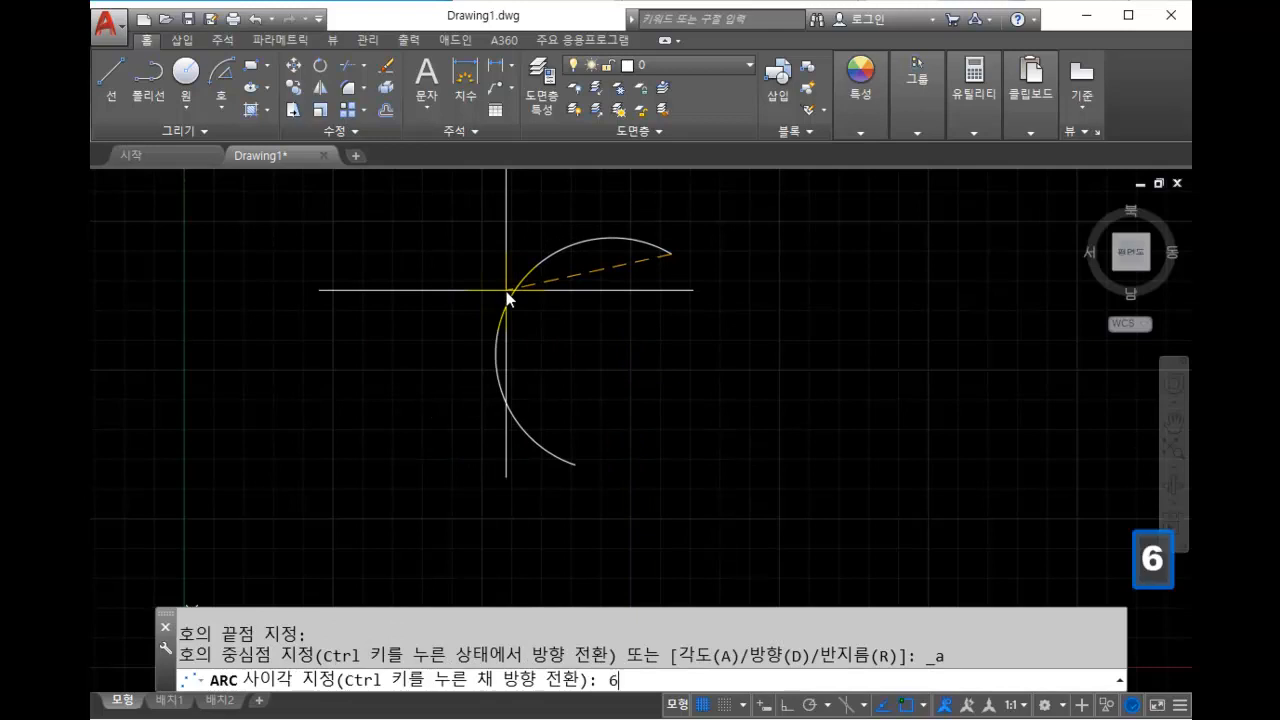
pyautogui.write('60')
pyautogui.press('Return')
# Draw two connected lines from the arc's upper endpoint to its centre and on to its lower endpoint.
pyautogui.moveTo(506, 291); pyautogui.dragTo(449, 313, button='middle')
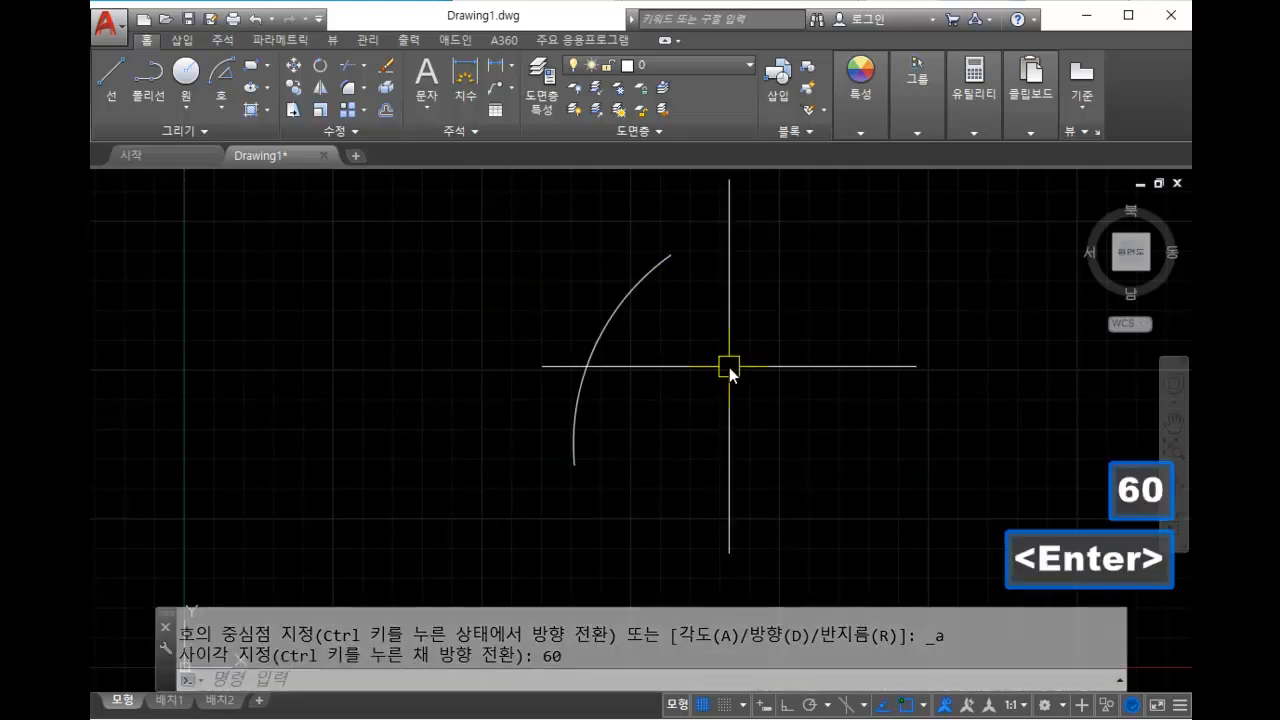
pyautogui.write('l')
pyautogui.press('space')
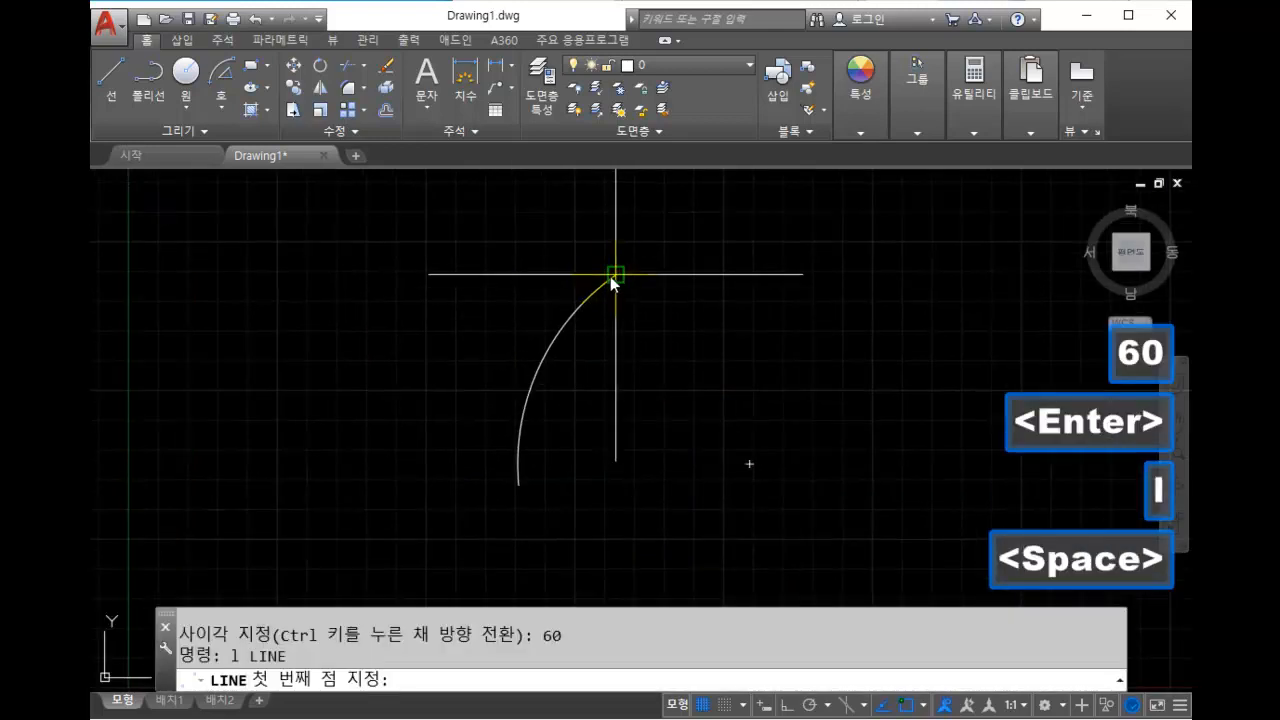
pyautogui.click(612, 276)
pyautogui.click(750, 463)
pyautogui.click(517, 485)
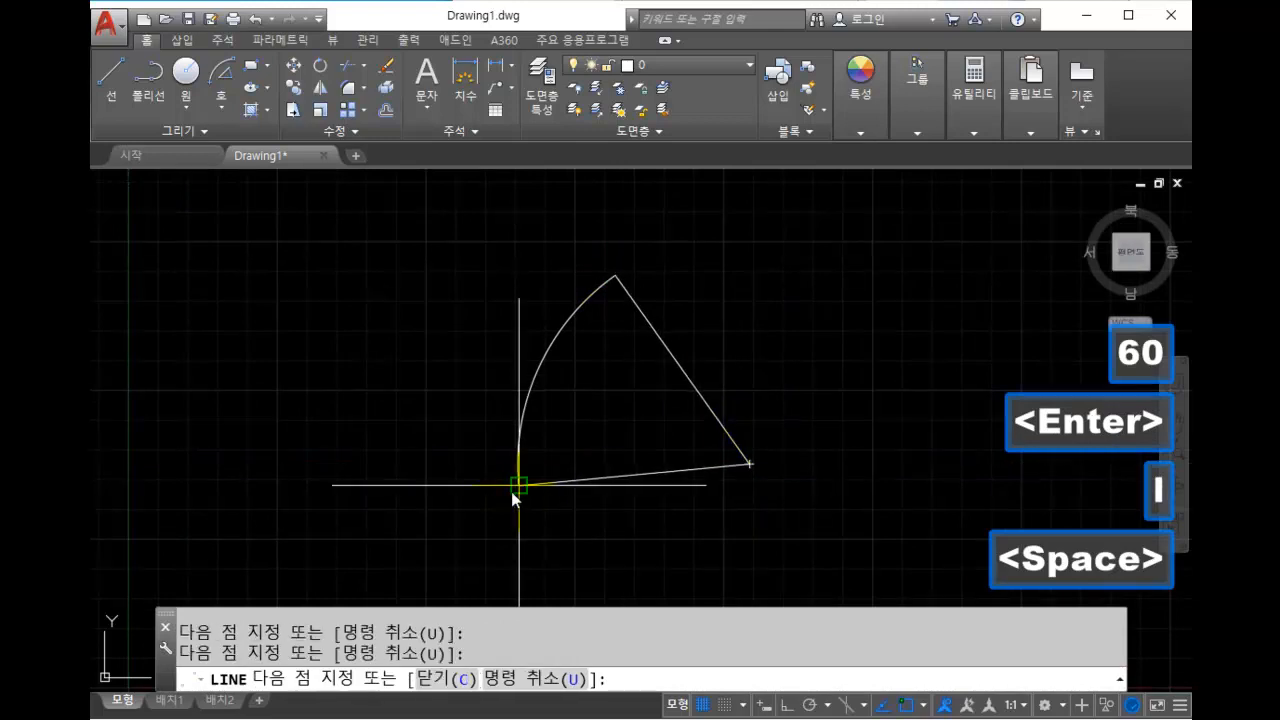
pyautogui.press('Escape')
# Add an angular dimension between the two radius lines, placing it inside the arc.
pyautogui.write('dan')
pyautogui.press('space')
pyautogui.click(716, 414)
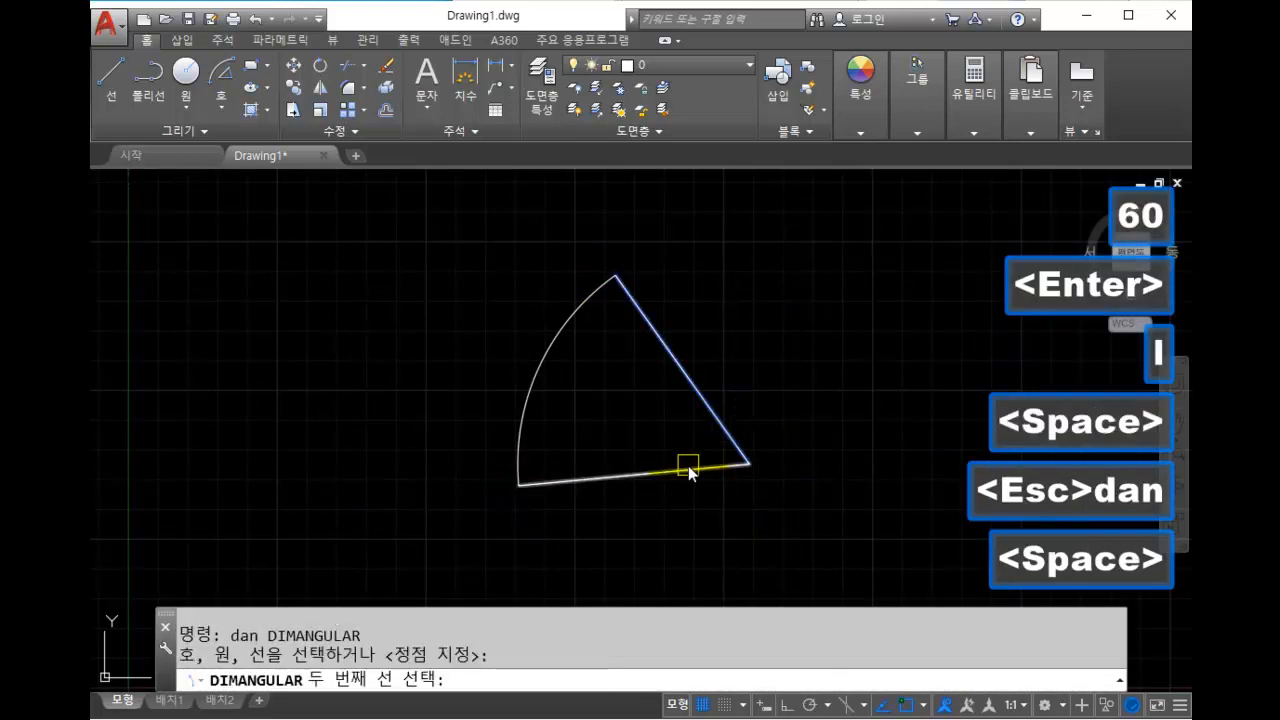
pyautogui.click(686, 469)
pyautogui.click(672, 436)
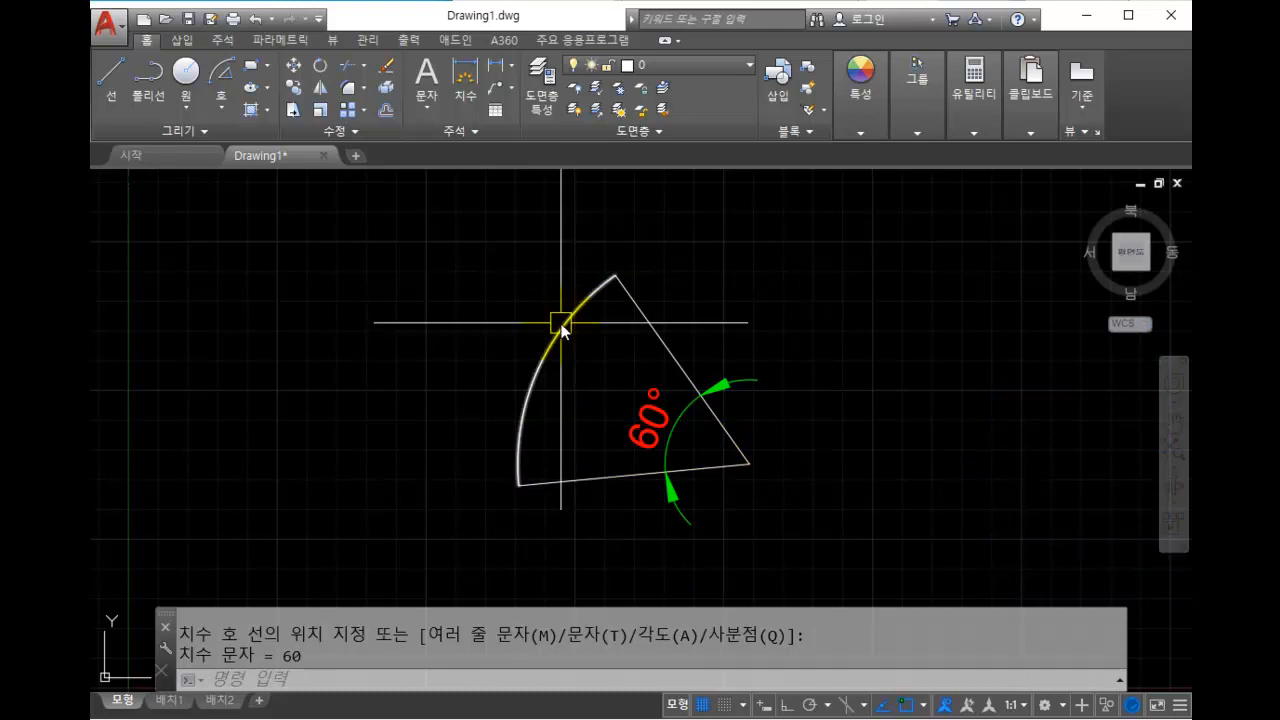
# Erase the arc, its two radius lines and the angular dimension.
pyautogui.press('Escape')
pyautogui.click(857, 543)
pyautogui.click(421, 266)
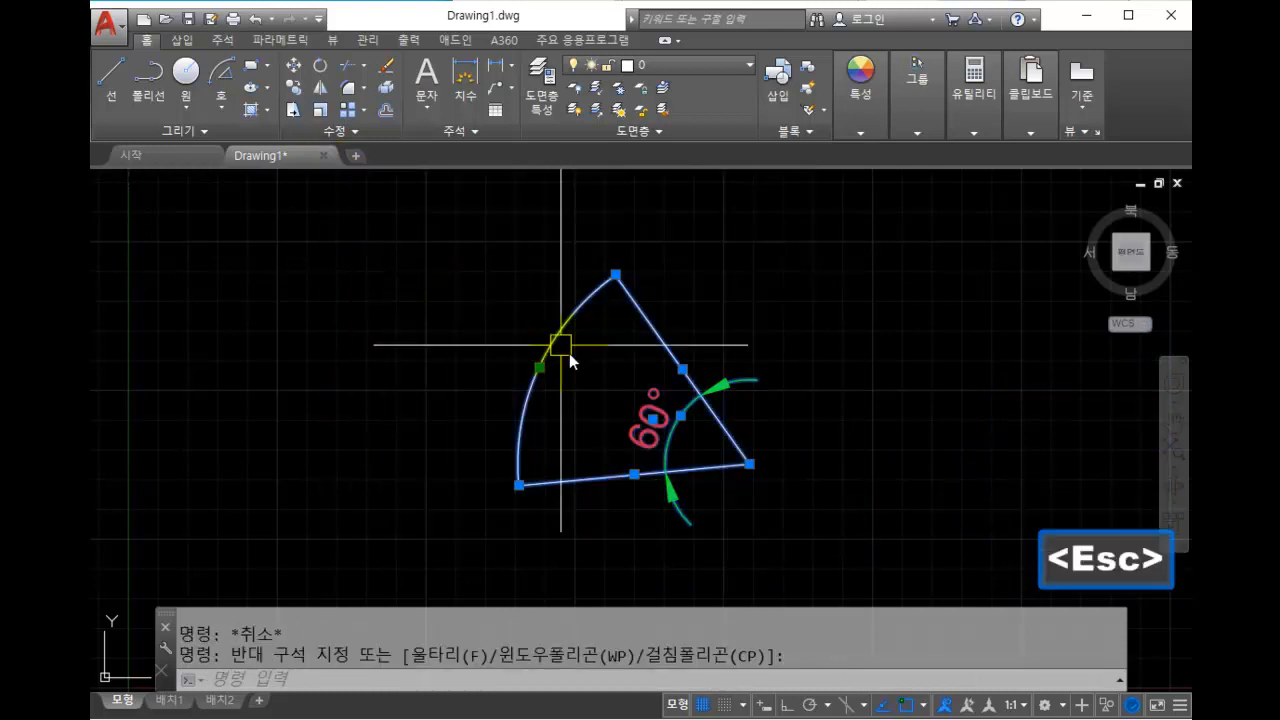
pyautogui.press('Delete')
# Draw a Start, End, Direction arc from an upper-left start to a lower-right endpoint, with the start tangent pointing right and slightly downward.
pyautogui.click(223, 102)
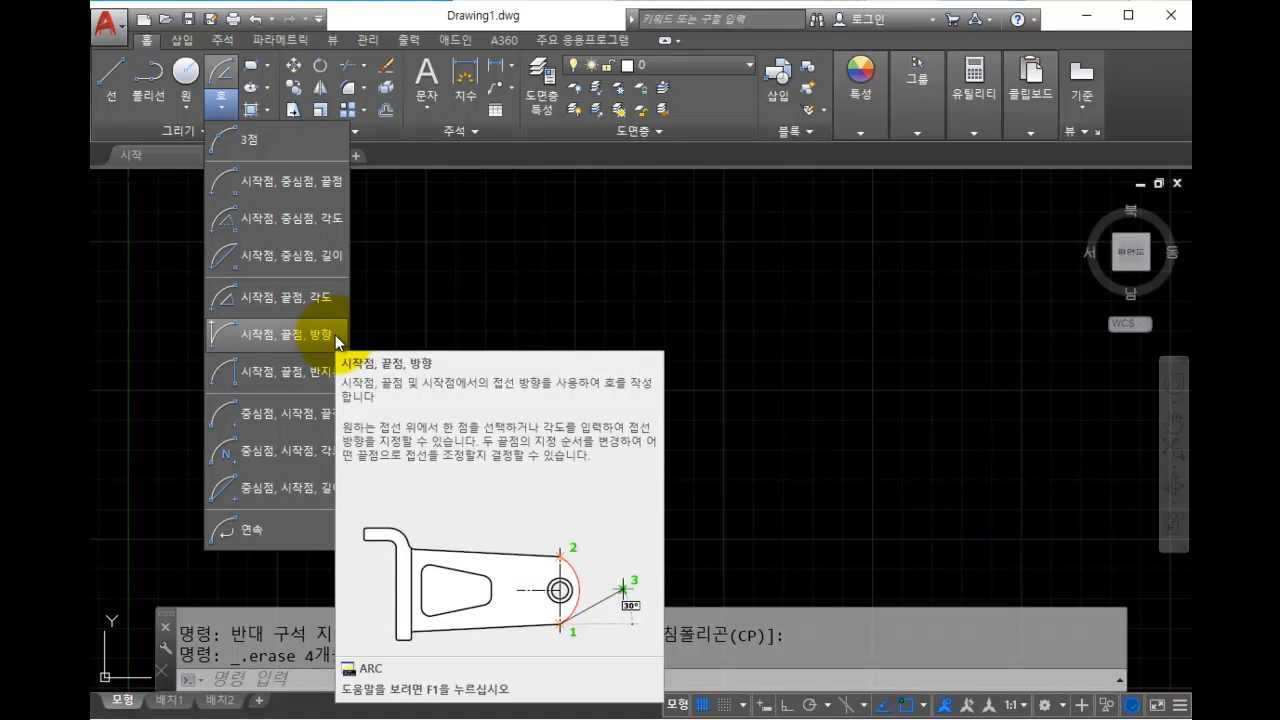
pyautogui.click(335, 335)
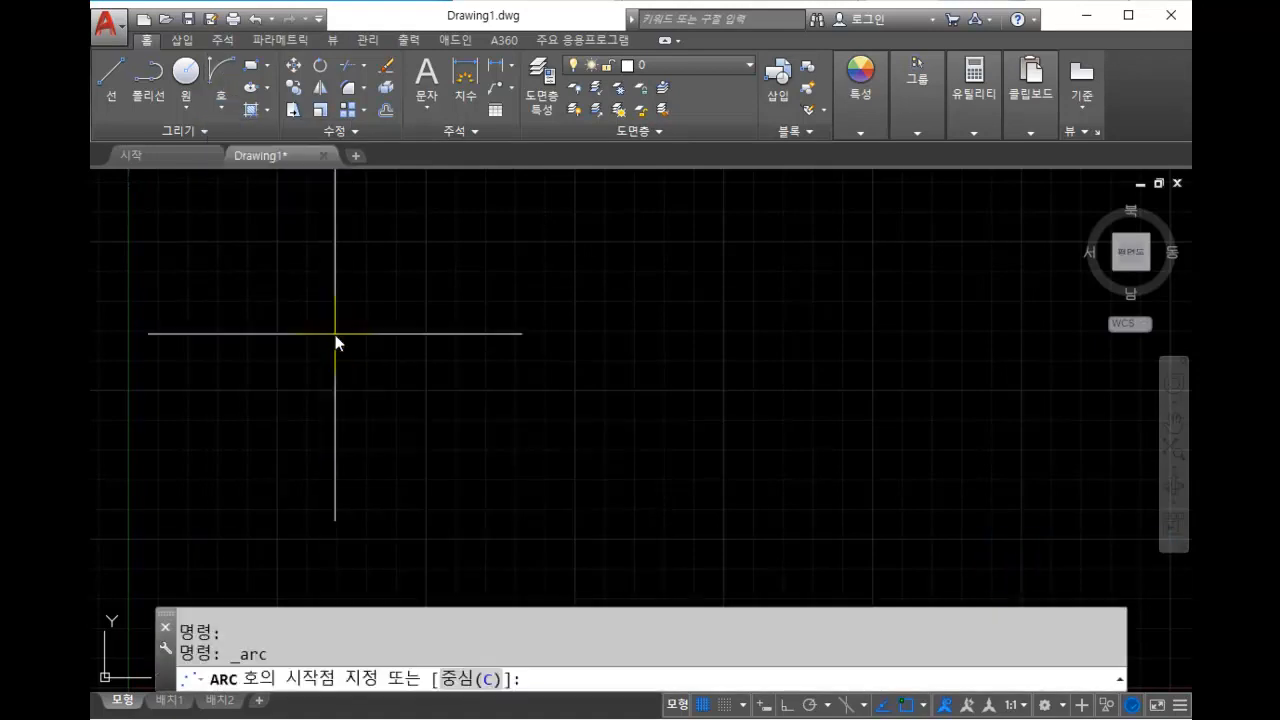
pyautogui.click(617, 306)
pyautogui.click(769, 521)
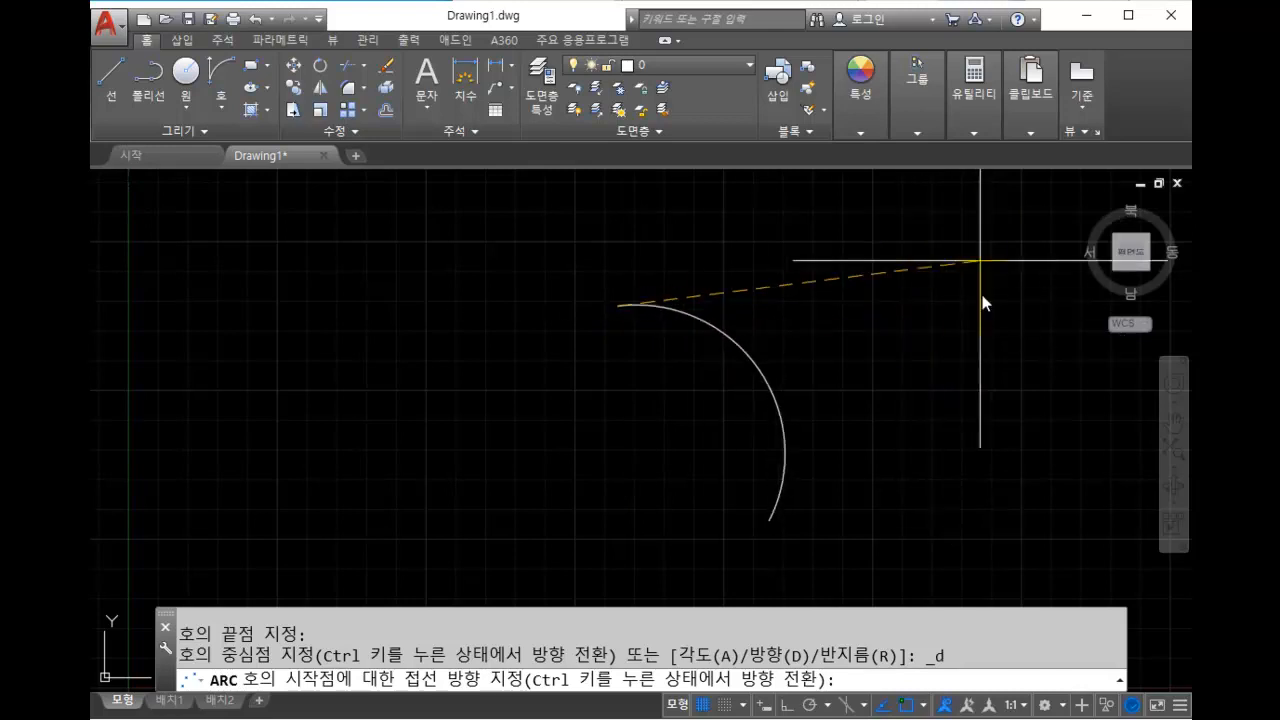
pyautogui.click(929, 343)
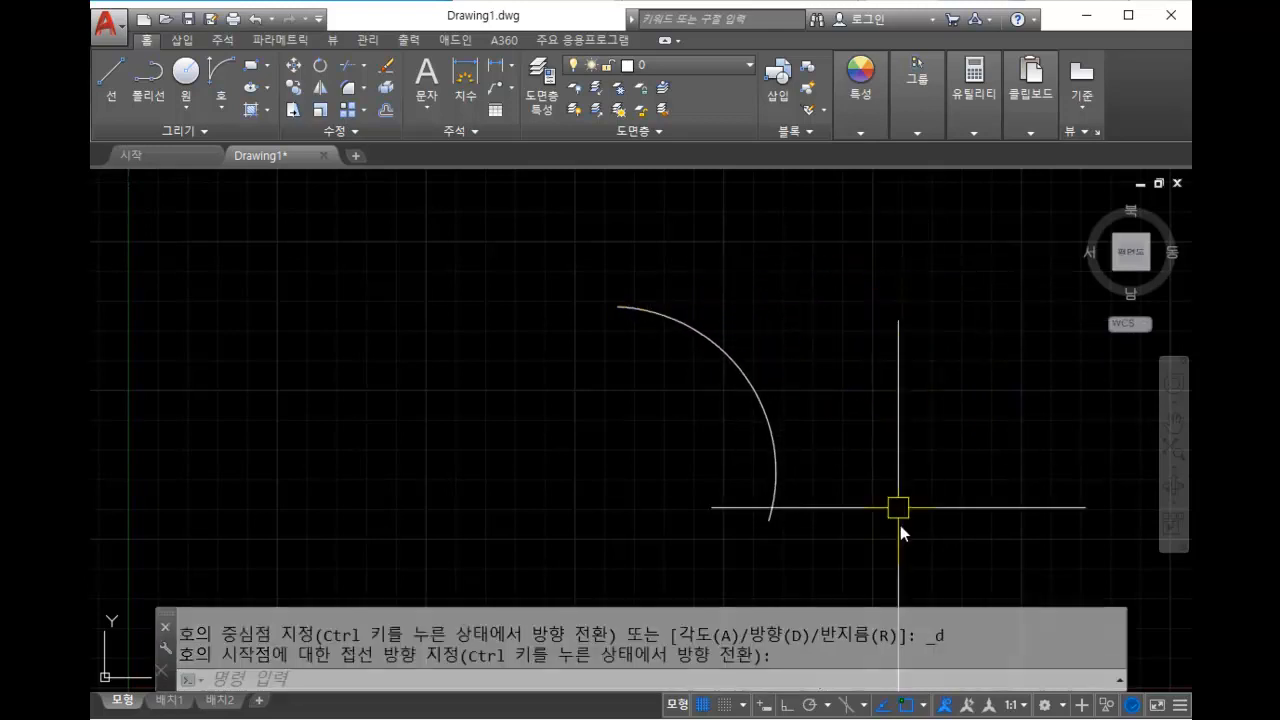
# Erase the arc drawn by start, end and direction.
pyautogui.click(800, 466)
pyautogui.click(495, 260)
pyautogui.press('Delete')
# Draw a Start, End, Radius arc from an upper start point to a lower-left endpoint with radius 1000.
pyautogui.click(221, 104)
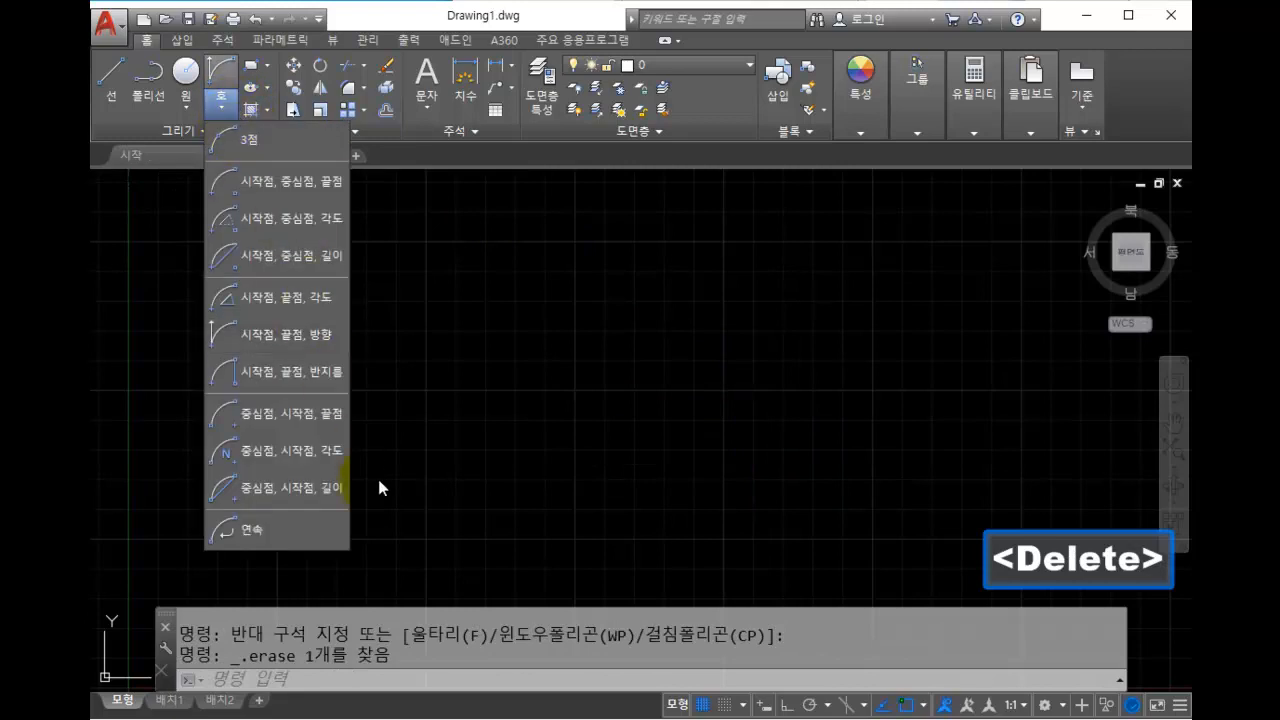
pyautogui.click(307, 379)
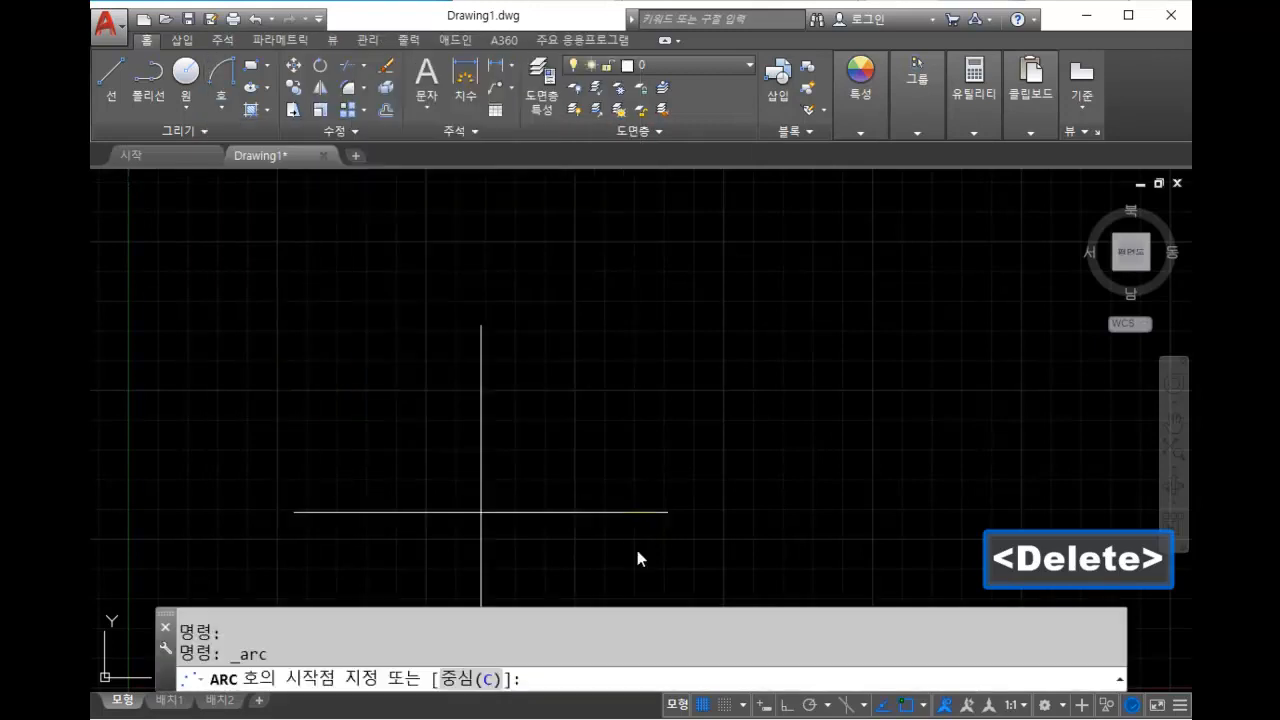
pyautogui.click(600, 262)
pyautogui.click(497, 464)
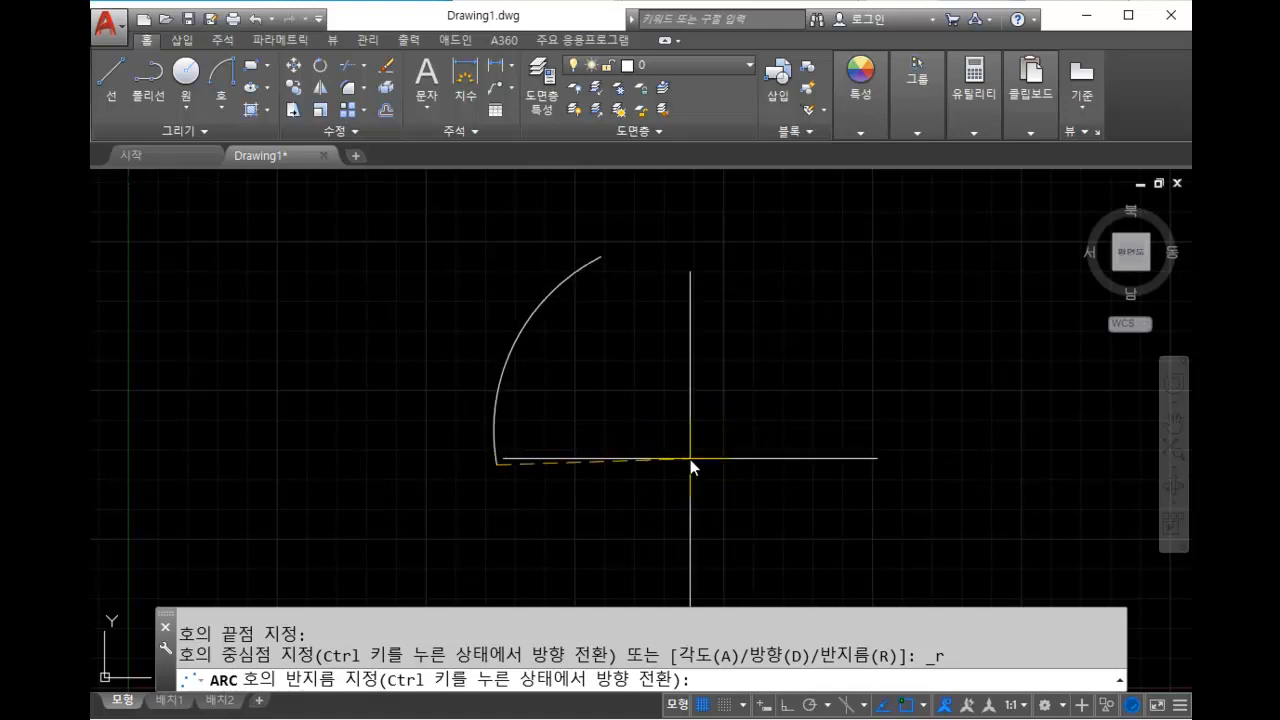
pyautogui.write('000')
pyautogui.press('Return')
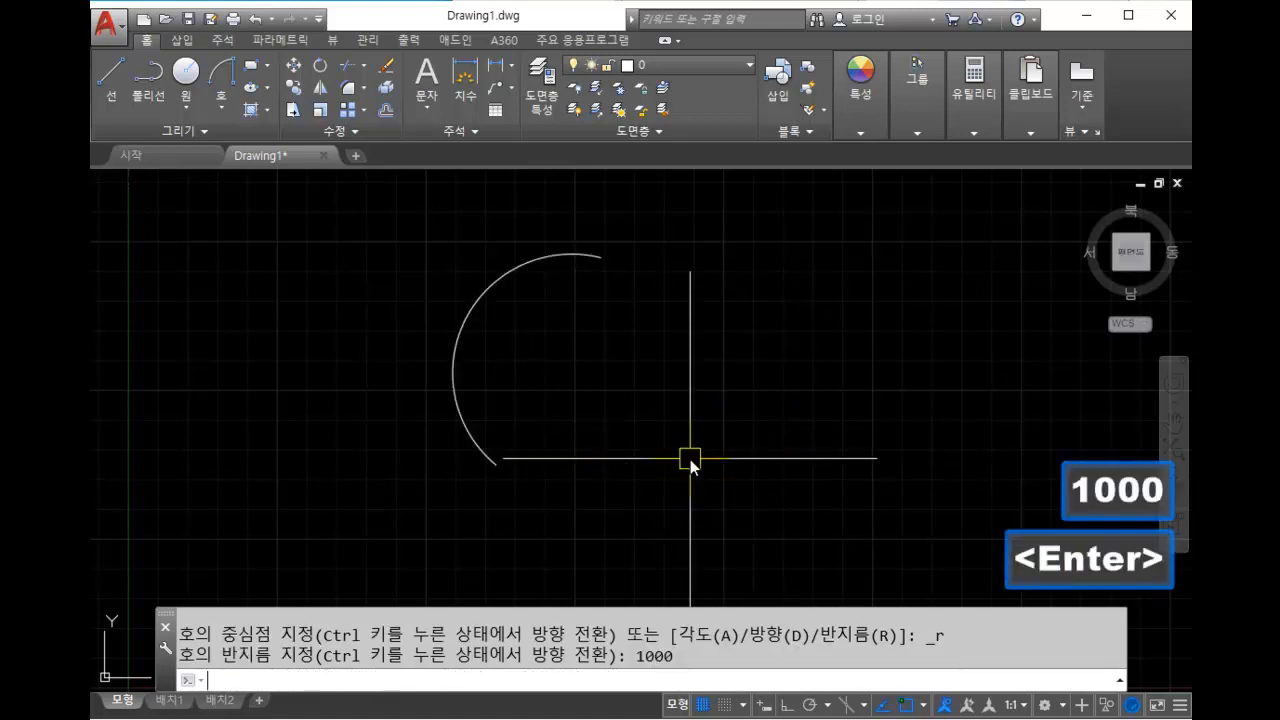
# Draw two connected lines from the radius 1000 arc's upper endpoint to its centre and on to its lower endpoint.
pyautogui.click(562, 261)
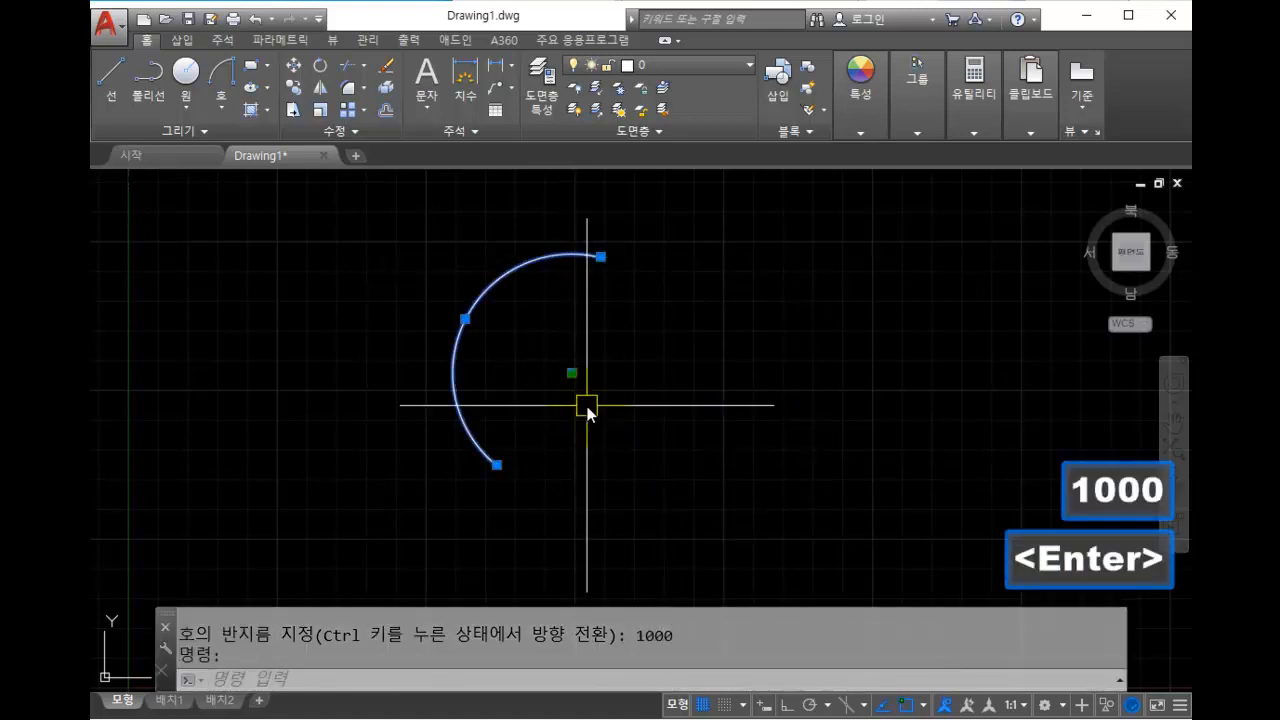
pyautogui.press('Escape')
pyautogui.press('l')
pyautogui.press('space')
pyautogui.click(604, 272)
pyautogui.click(578, 377)
pyautogui.click(496, 463)
pyautogui.press('Escape')
# Add an aligned dimension to the lower radius line from the arc's centre to its lower endpoint, placed outside the sector.
pyautogui.scroll(2, 577, 392)
pyautogui.write('dal')
pyautogui.press('space')
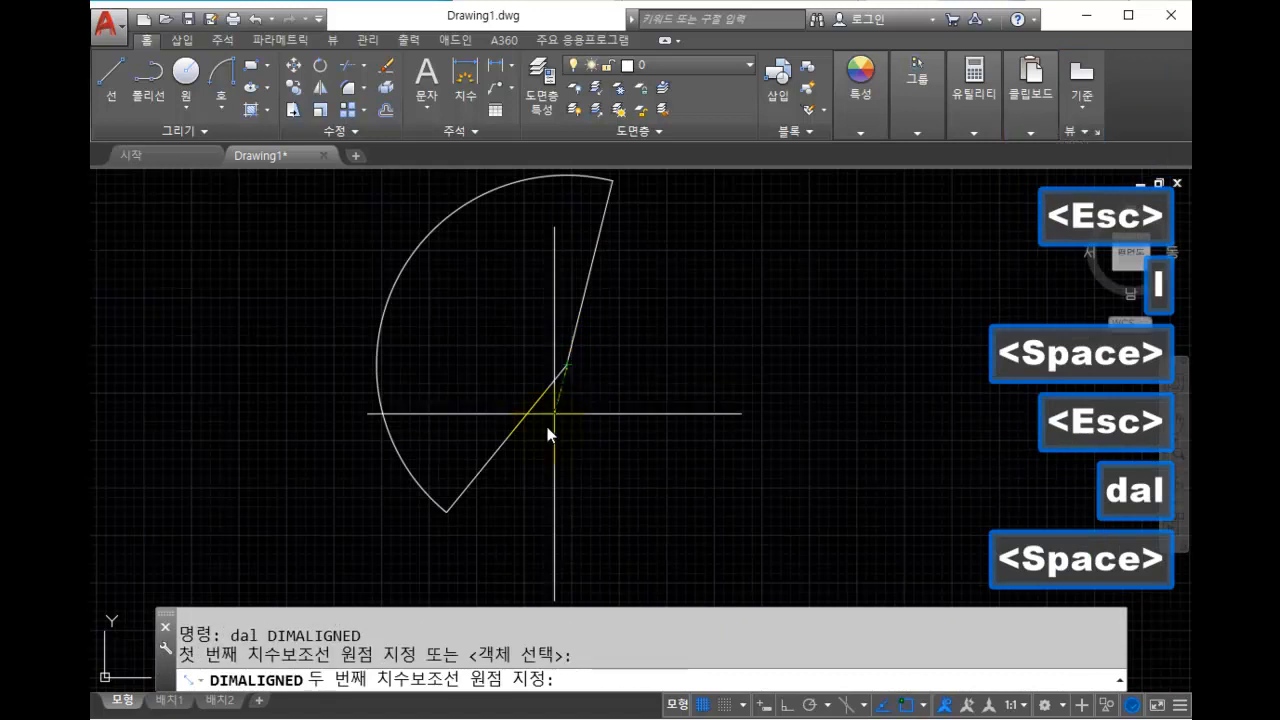
pyautogui.click(448, 514)
pyautogui.click(545, 555)
pyautogui.scroll(-4, 558, 499)
pyautogui.scroll(4, 607, 462)
pyautogui.moveTo(510, 440); pyautogui.dragTo(676, 378, button='middle')
pyautogui.scroll(-4, 645, 385)
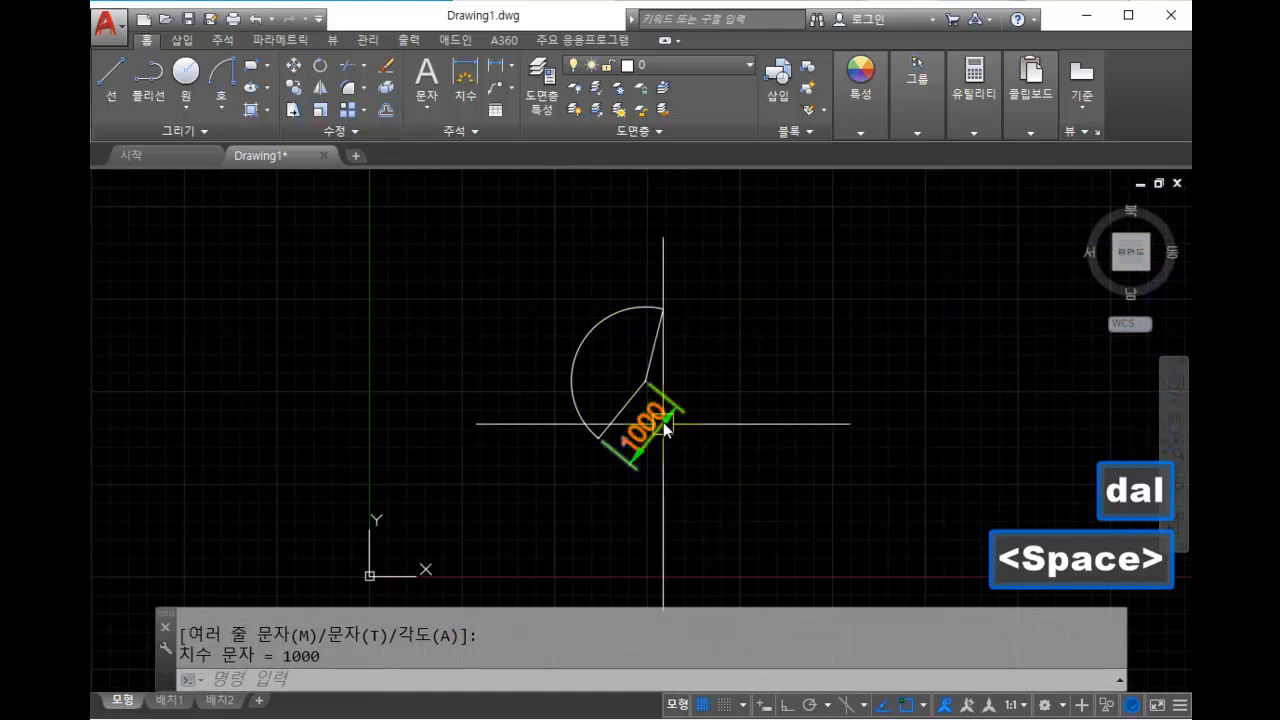
pyautogui.scroll(2, 658, 420)
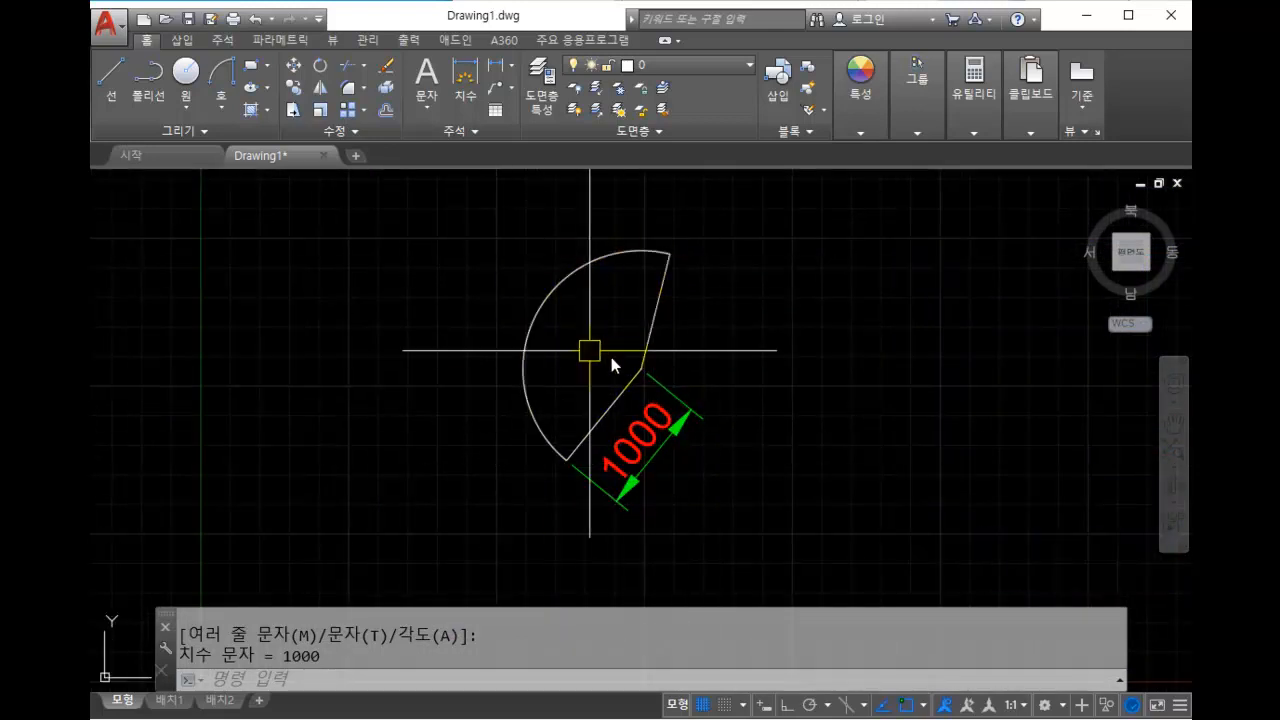
# Erase the arc, both radius lines and the aligned dimension.
pyautogui.click(740, 512)
pyautogui.click(453, 255)
pyautogui.press('Delete')
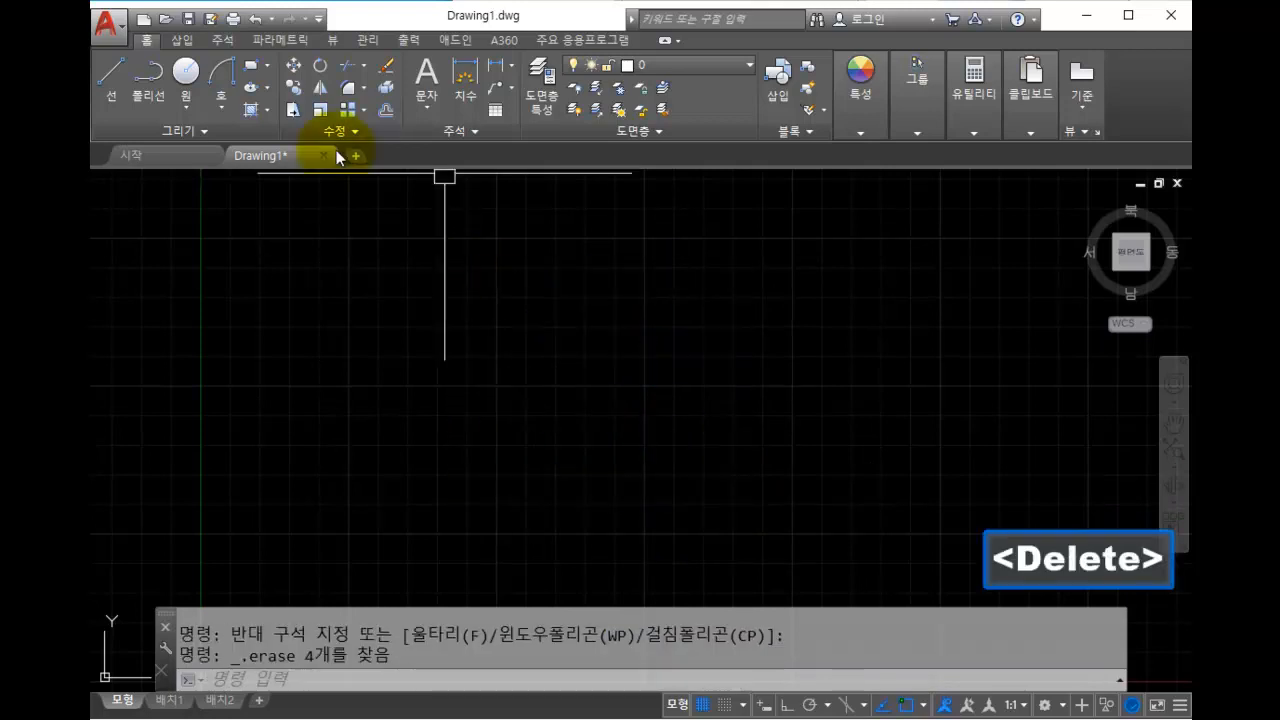
# Draw a Center, Start, End arc with its start directly above the centre and its end to the left of it.
pyautogui.click(226, 105)
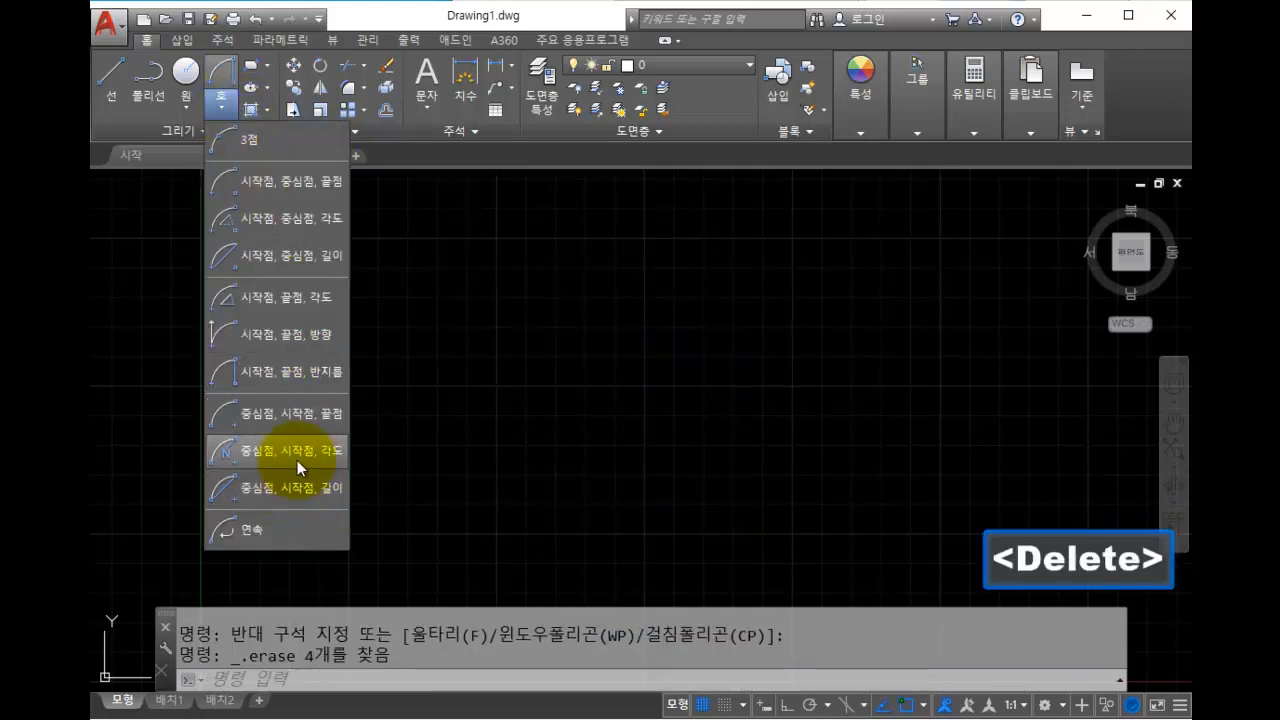
pyautogui.click(309, 416)
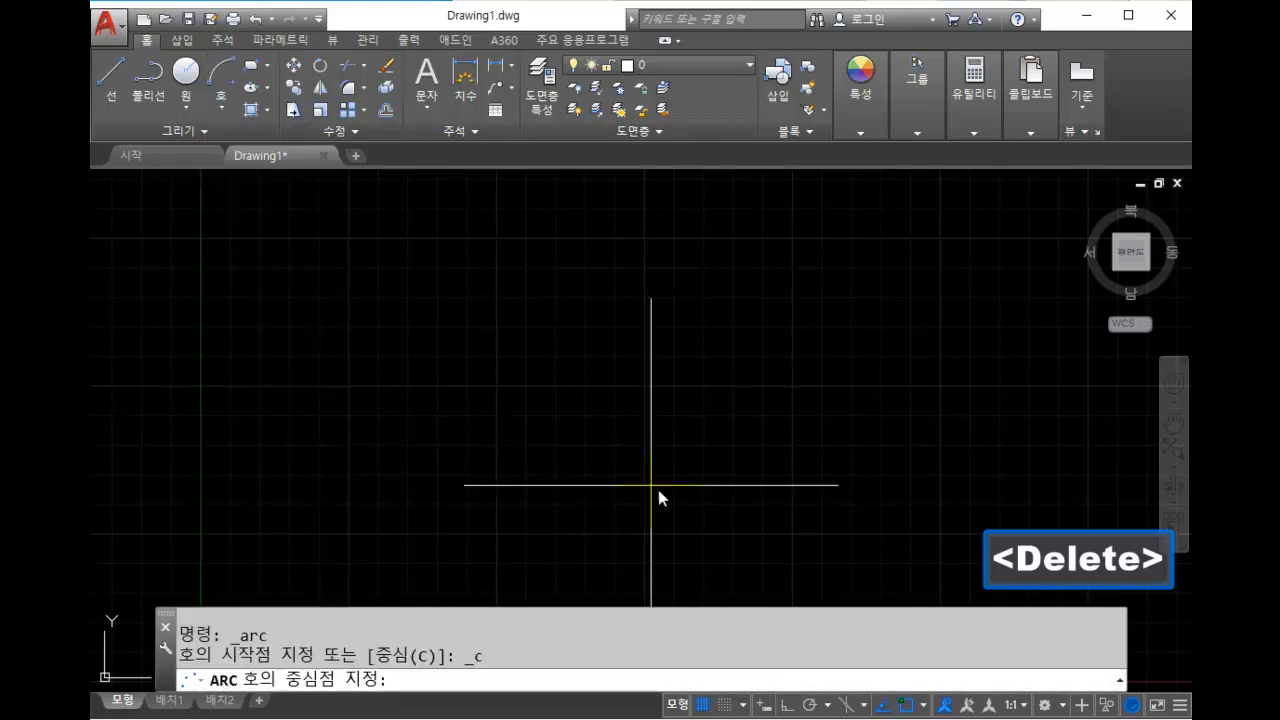
pyautogui.click(688, 503)
pyautogui.click(680, 273)
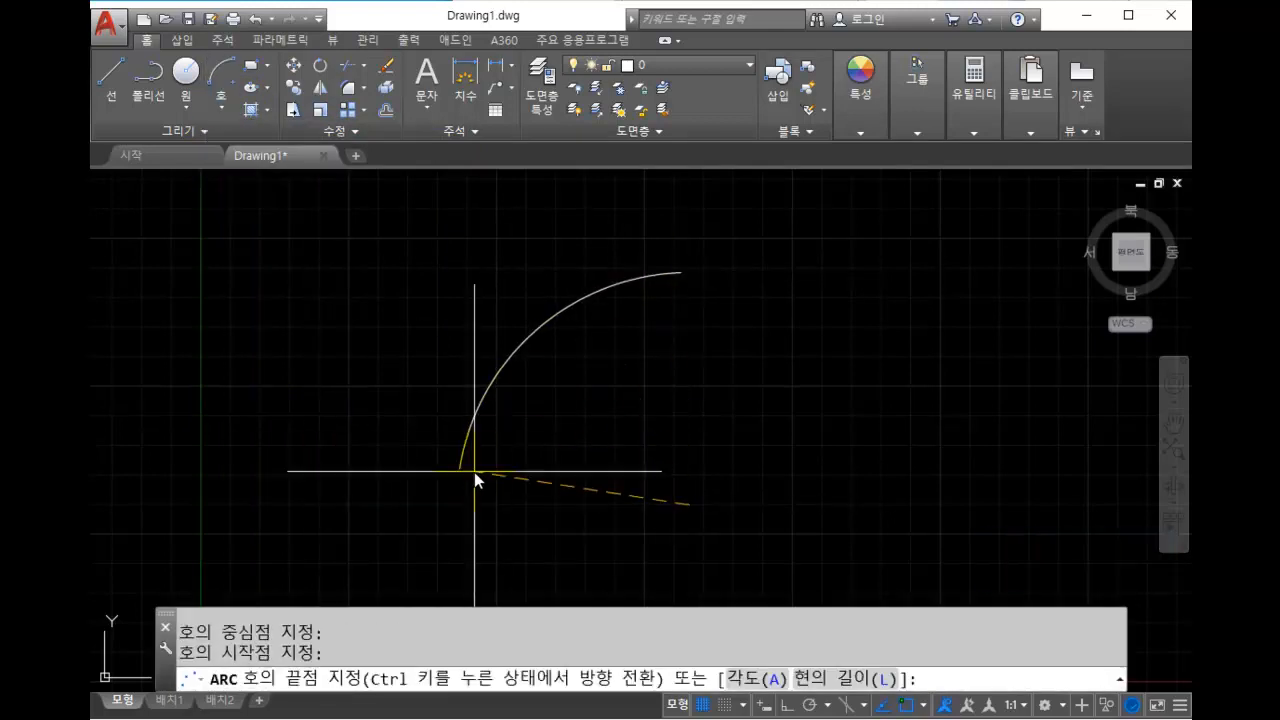
pyautogui.click(471, 478)
# Erase the arc drawn by centre, start and end.
pyautogui.click(734, 463)
pyautogui.click(391, 277)
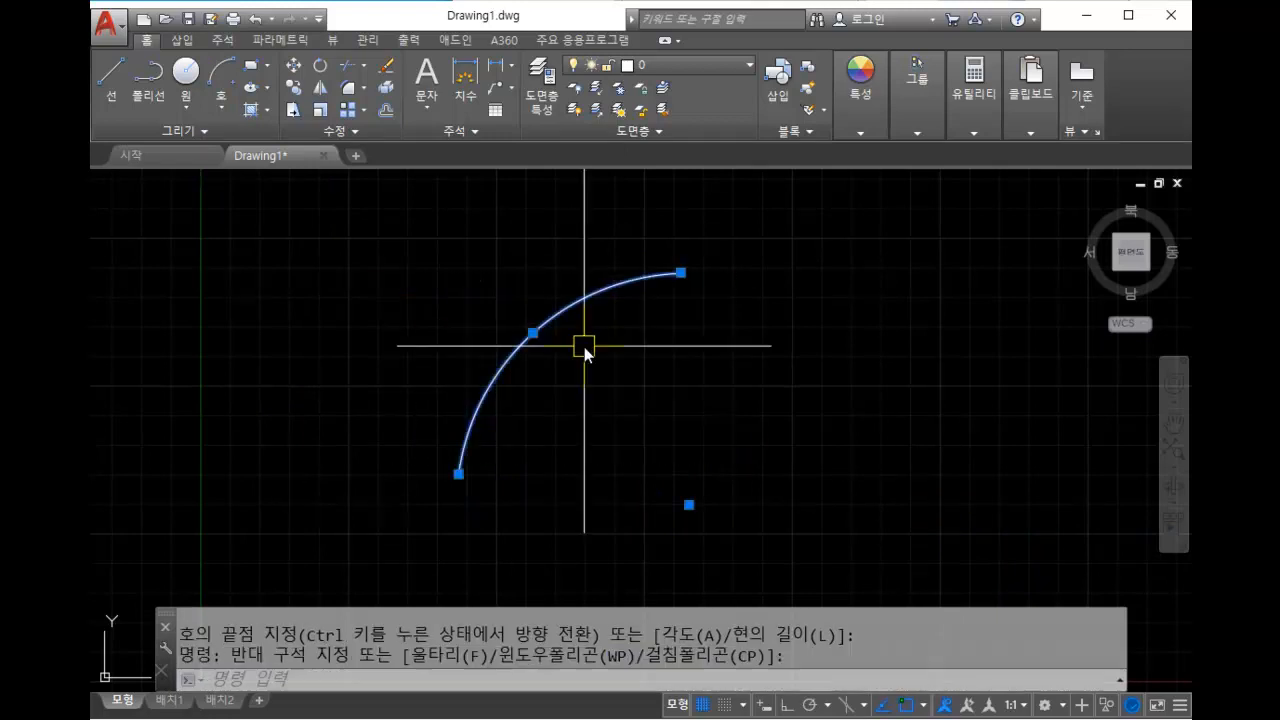
pyautogui.press('Delete')
# Draw a Center, Start, Angle arc starting above its centre point with a 60° included angle.
pyautogui.click(222, 104)
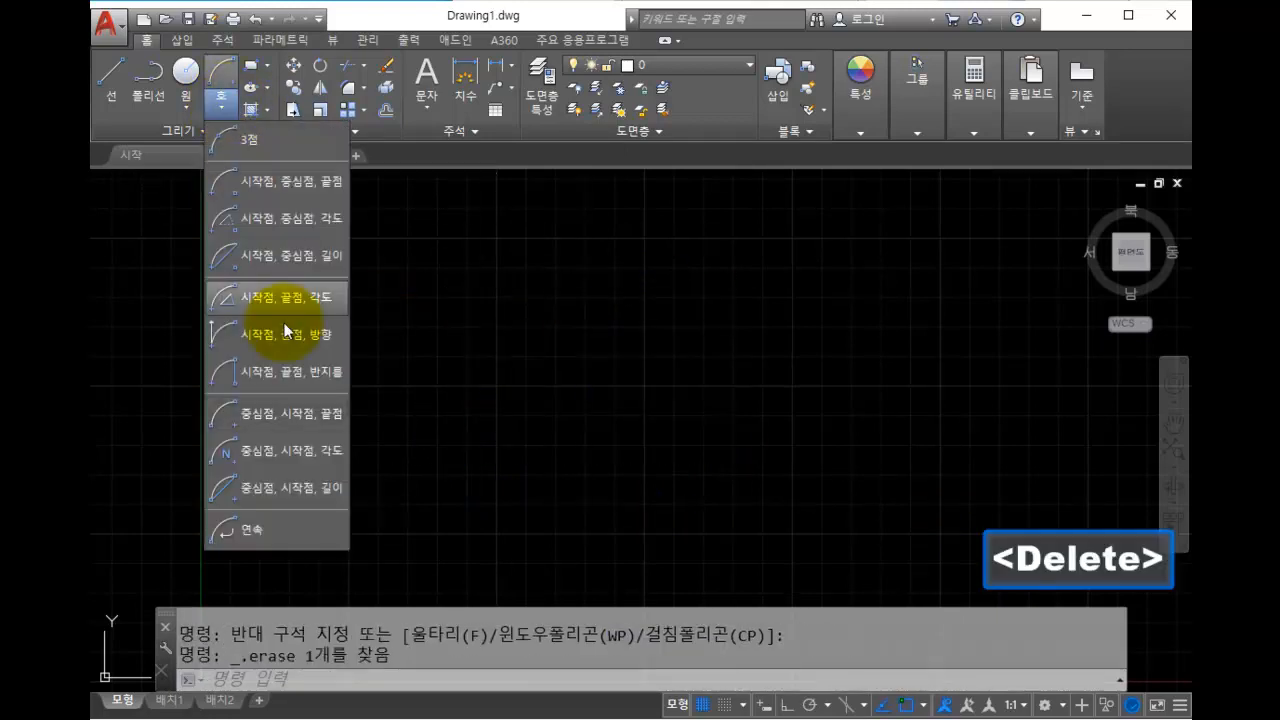
pyautogui.click(293, 457)
pyautogui.click(715, 514)
pyautogui.click(686, 278)
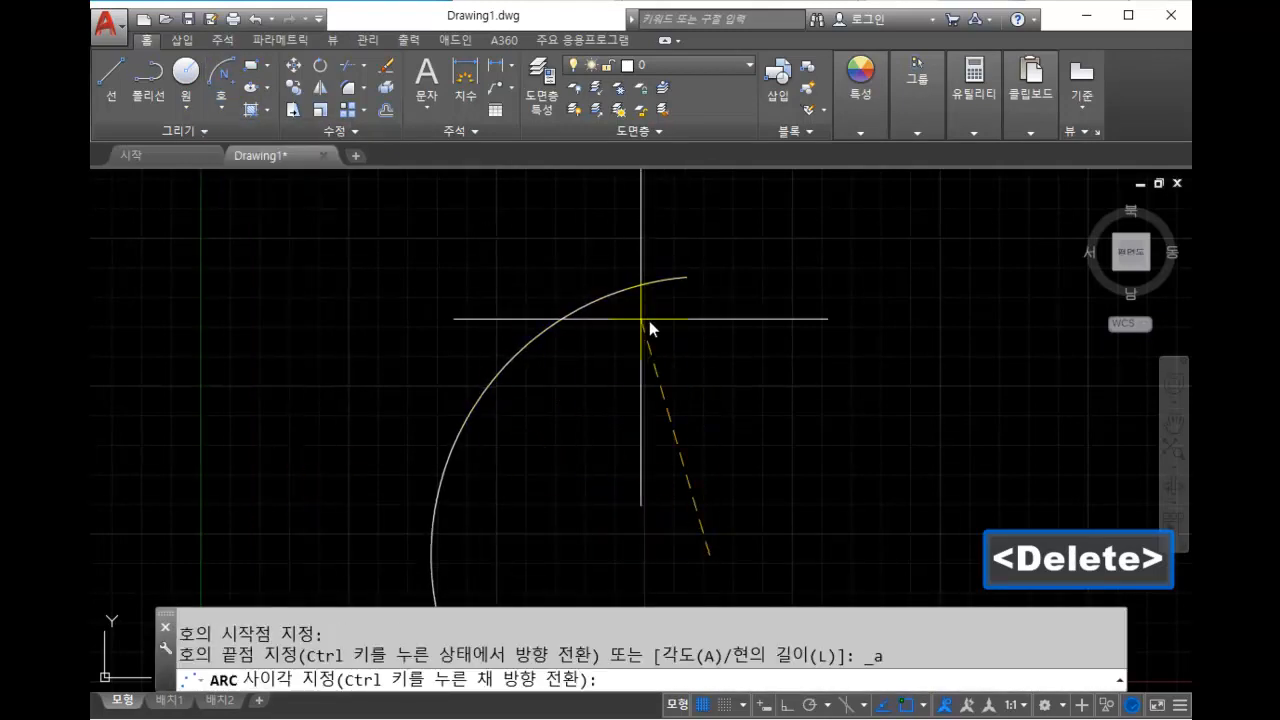
pyautogui.scroll(-4, 618, 414)
pyautogui.scroll(4, 618, 424)
pyautogui.scroll(-4, 590, 441)
pyautogui.scroll(3, 589, 441)
pyautogui.moveTo(598, 446); pyautogui.dragTo(634, 362, button='middle')
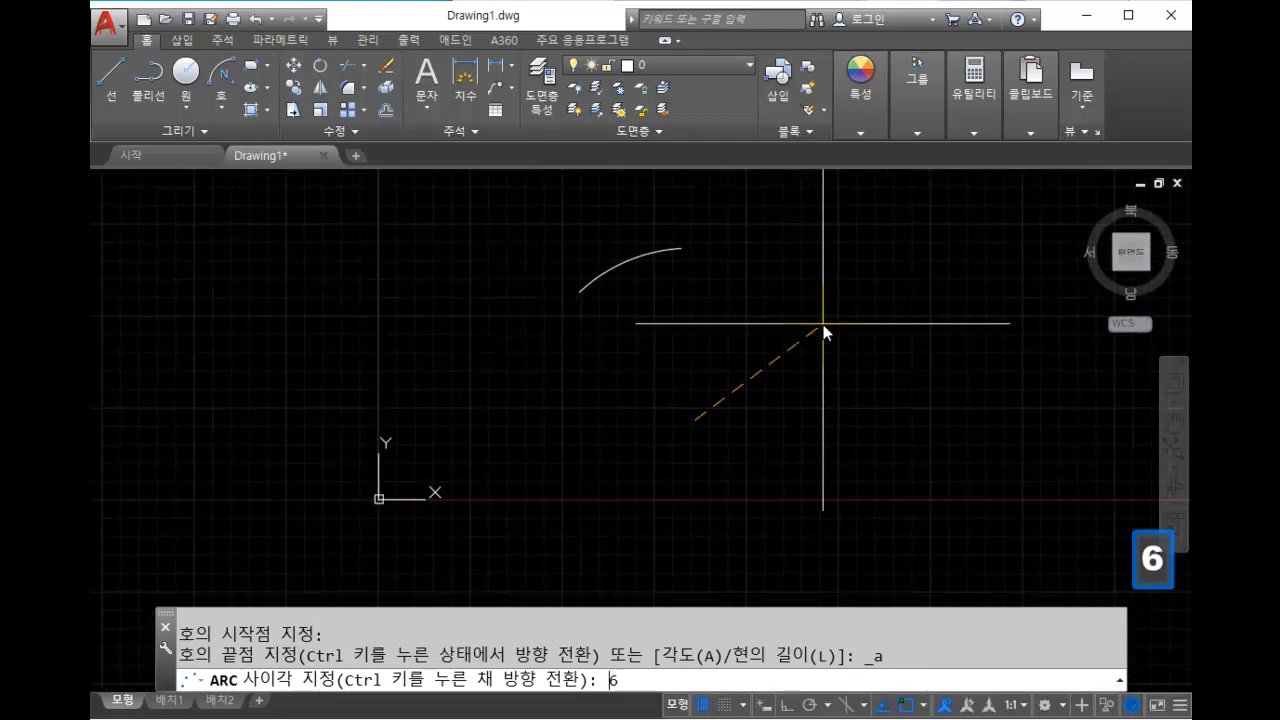
pyautogui.write('60')
pyautogui.press('Return')
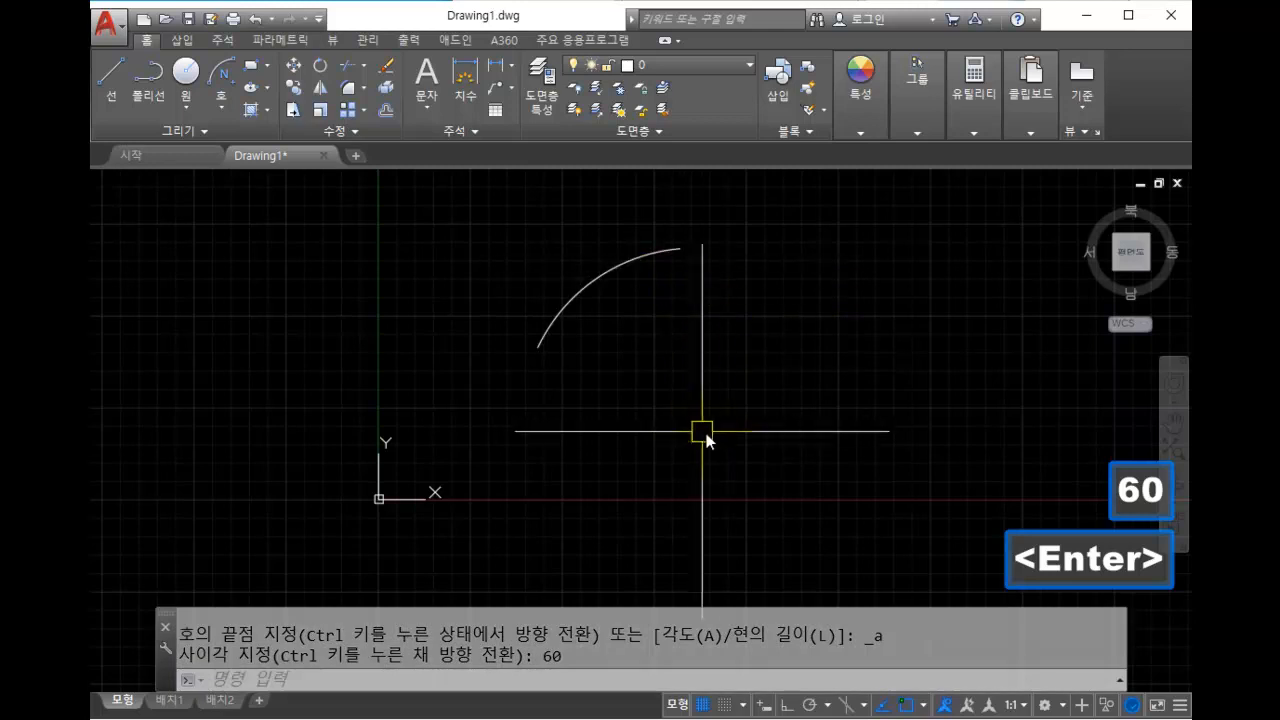
# Select the 60° arc to show its centre grip, clear the selection, and erase the arc.
pyautogui.click(712, 441)
pyautogui.click(614, 263)
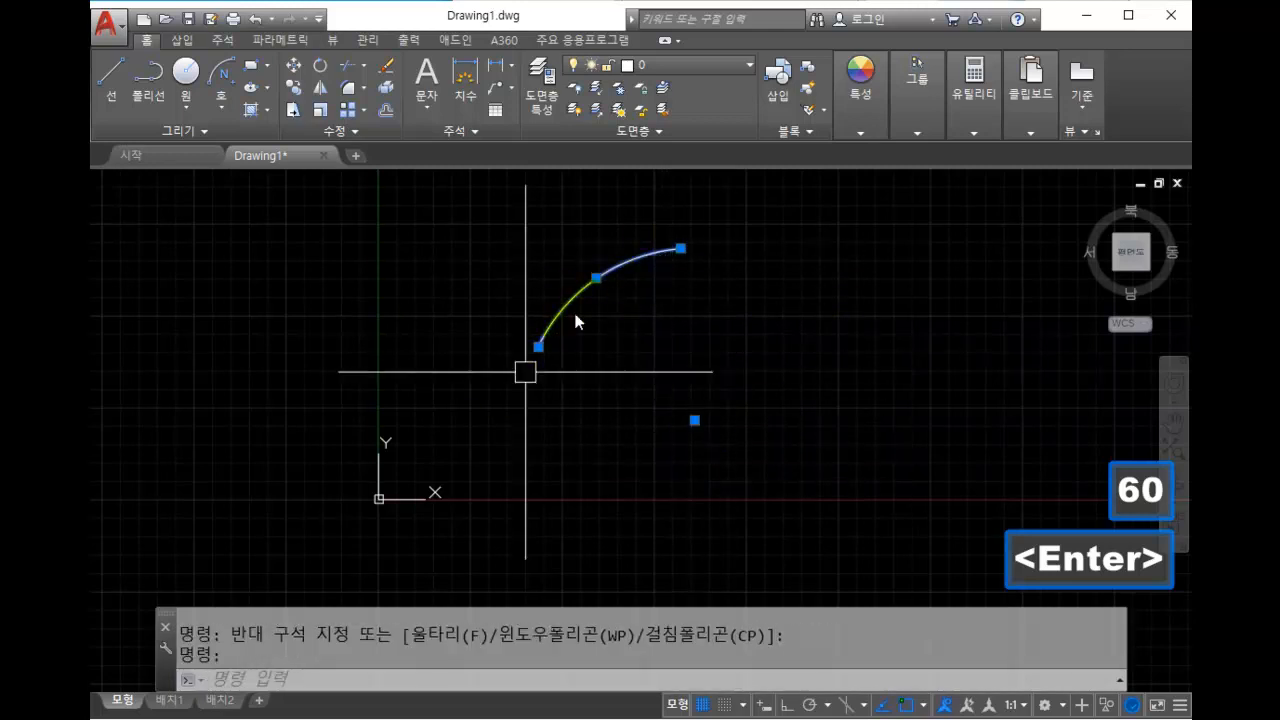
pyautogui.press('Escape')
pyautogui.click(786, 402)
pyautogui.click(437, 189)
pyautogui.press('Delete')
# Draw a Center, Start, Length arc in the empty drawing area with a chord length of 1000.
pyautogui.click(221, 104)
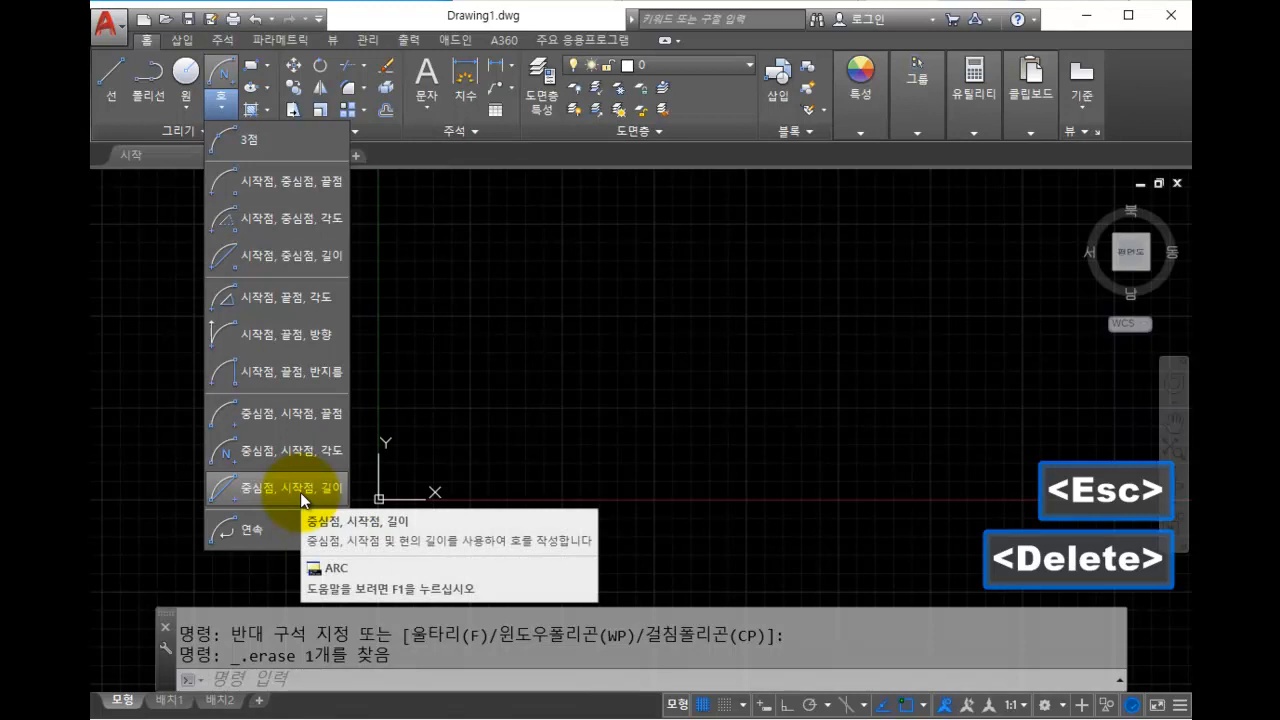
pyautogui.click(300, 488)
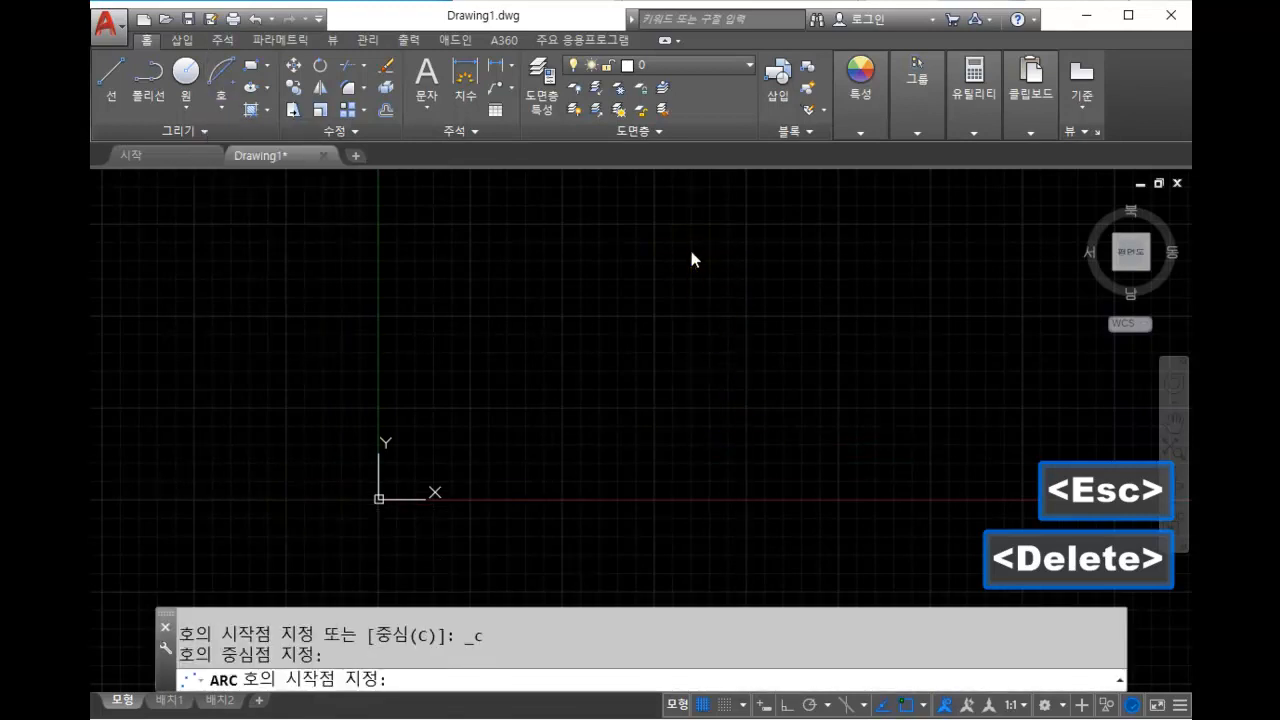
pyautogui.click(691, 251)
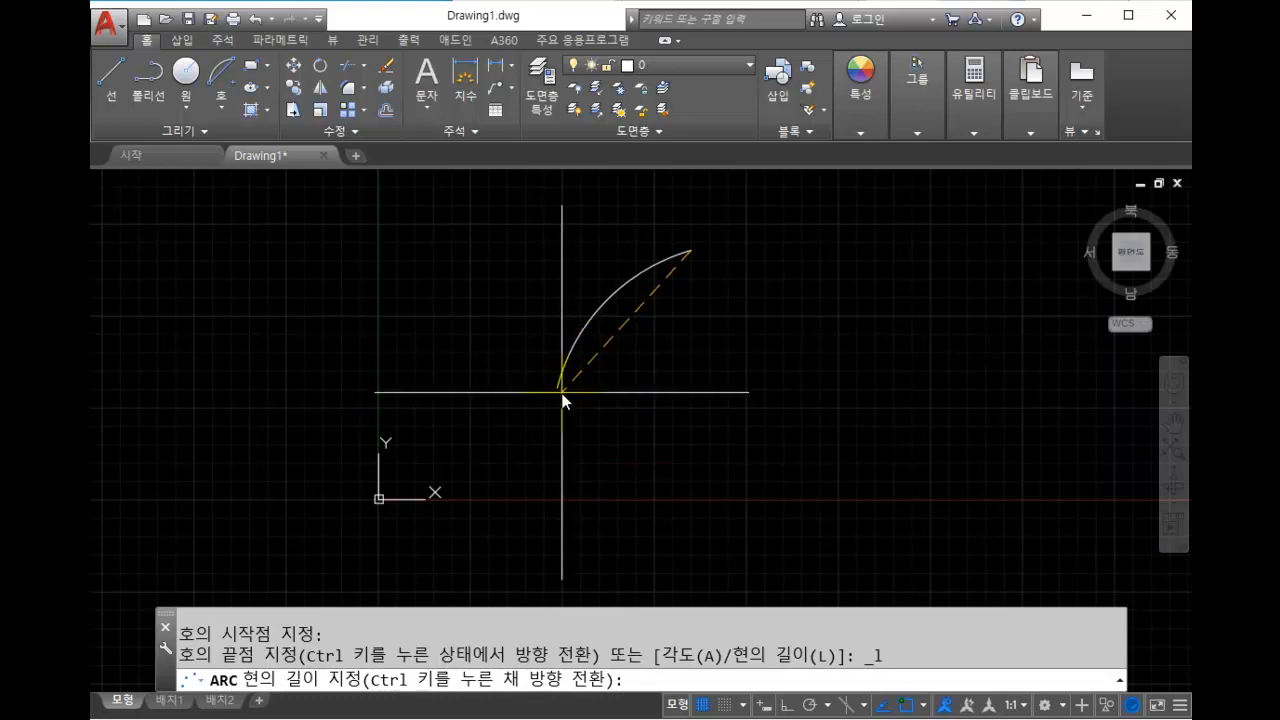
pyautogui.write('1000')
pyautogui.press('Return')
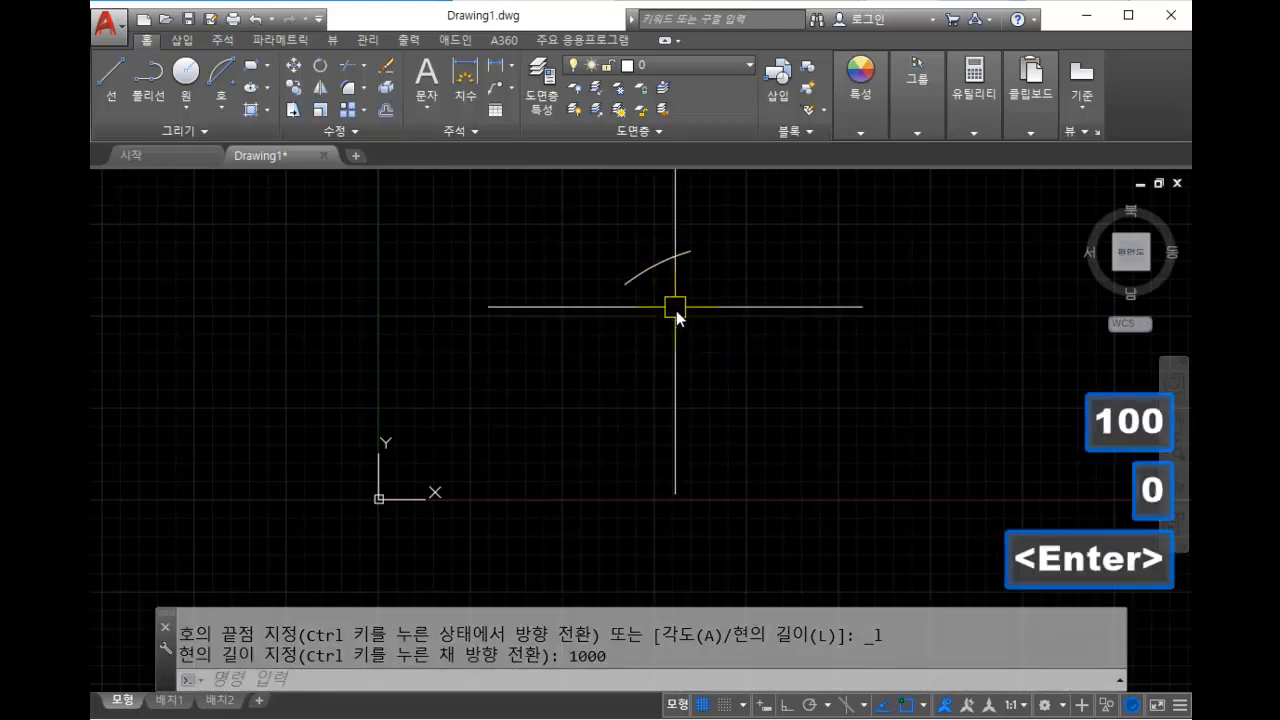
# Clear any selection and erase the arc with the 1000 chord.
pyautogui.press('Escape')
pyautogui.press('Escape')
pyautogui.press('Escape')
pyautogui.click(589, 251)
pyautogui.press('Escape')
pyautogui.click(741, 330)
pyautogui.click(571, 217)
pyautogui.press('Delete')
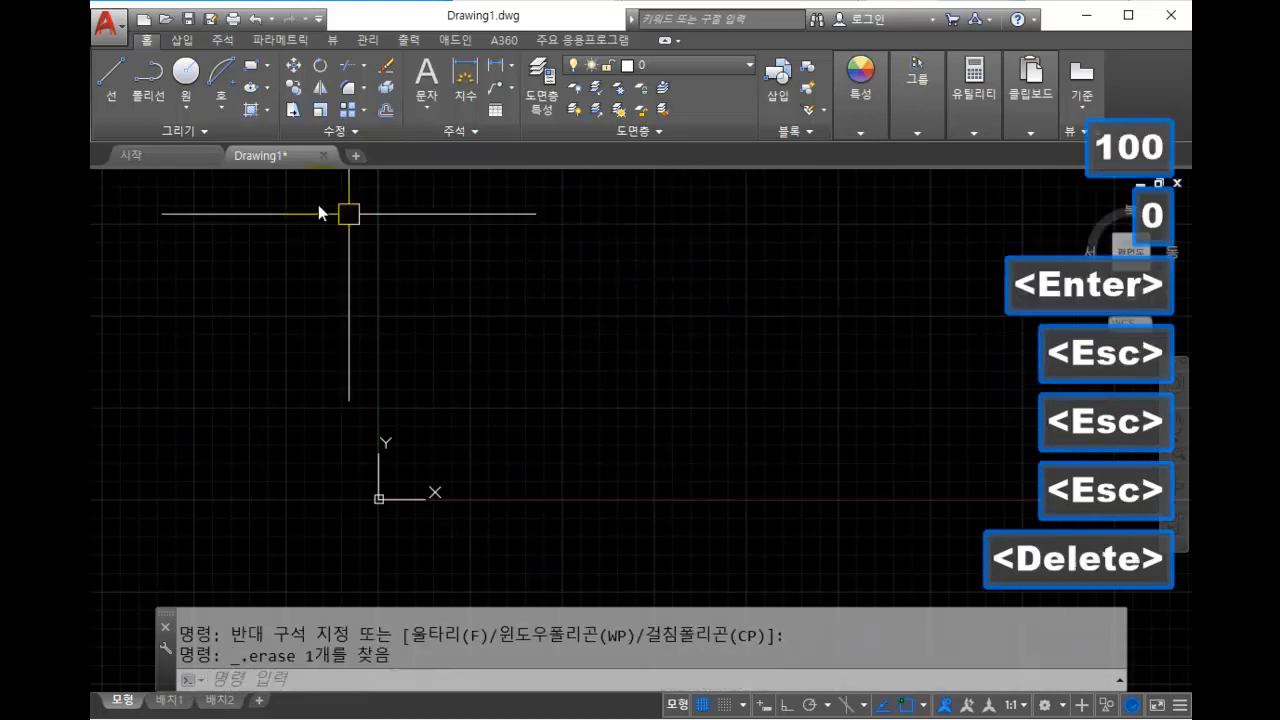
# Draw a Center, Start, Length arc starting above and to the left of its centre with a 1000 chord.
pyautogui.click(222, 95)
pyautogui.click(735, 447)
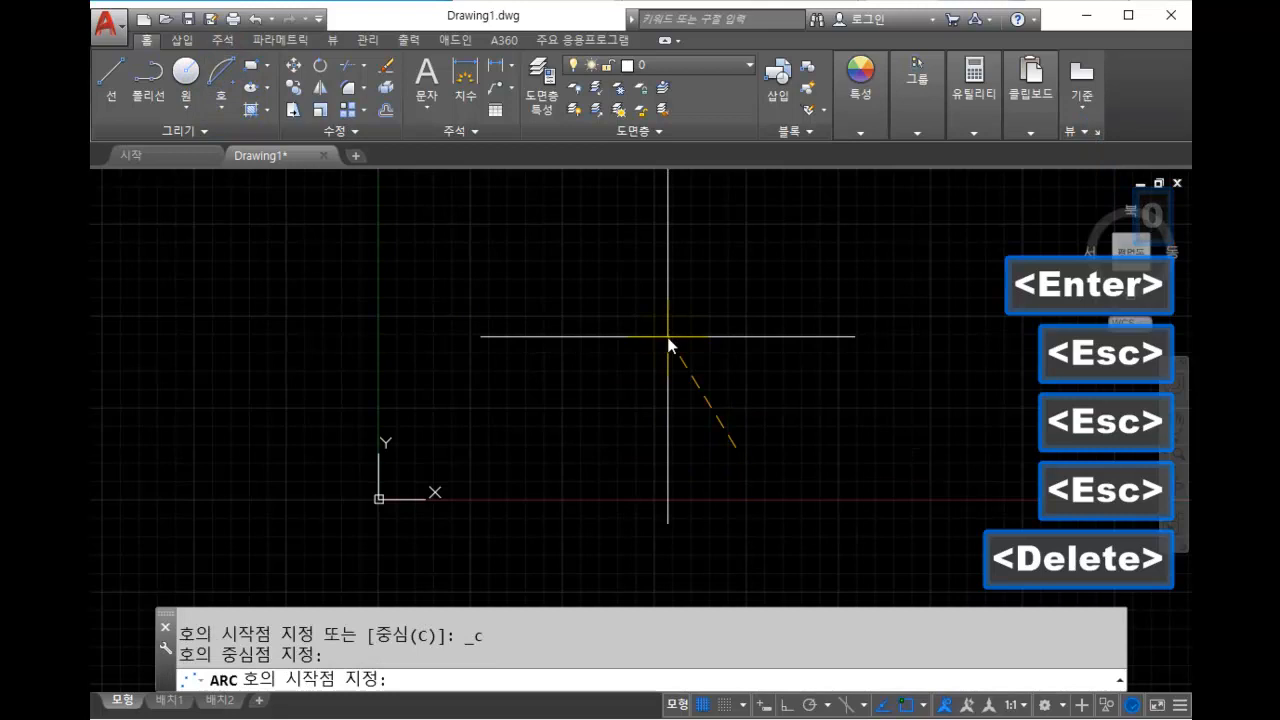
pyautogui.click(608, 246)
pyautogui.write('1000')
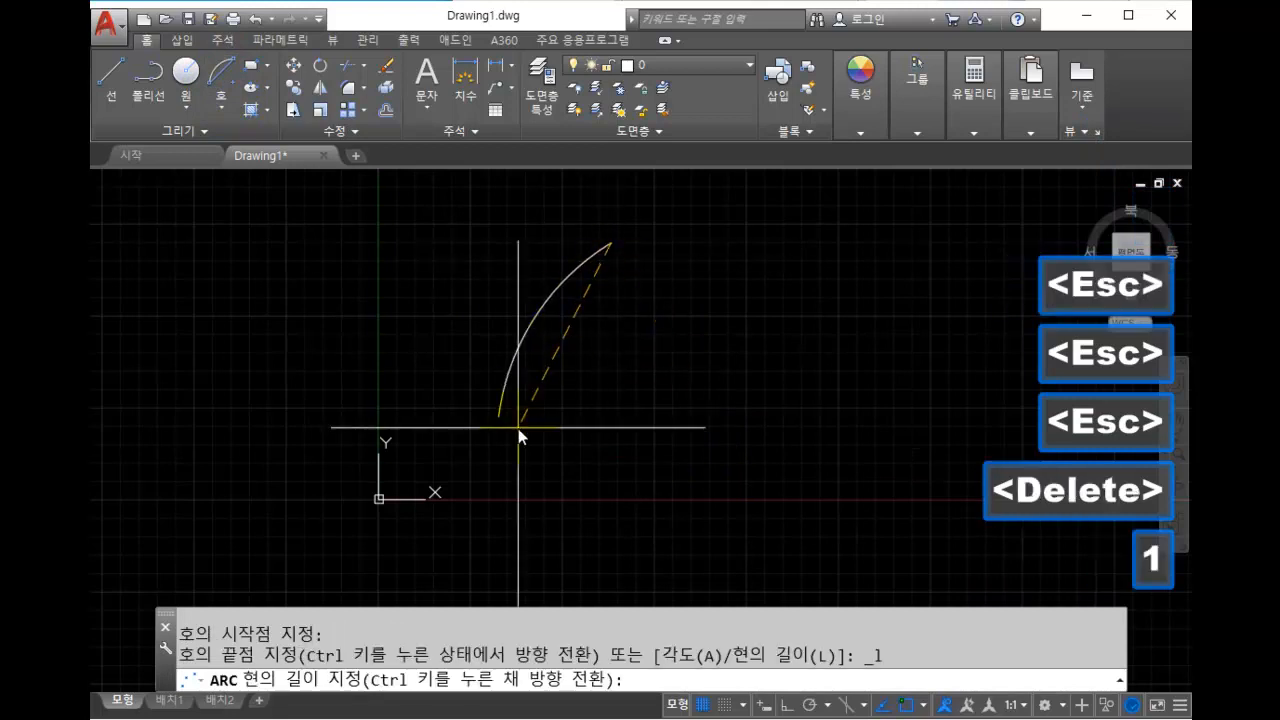
pyautogui.press('Return')
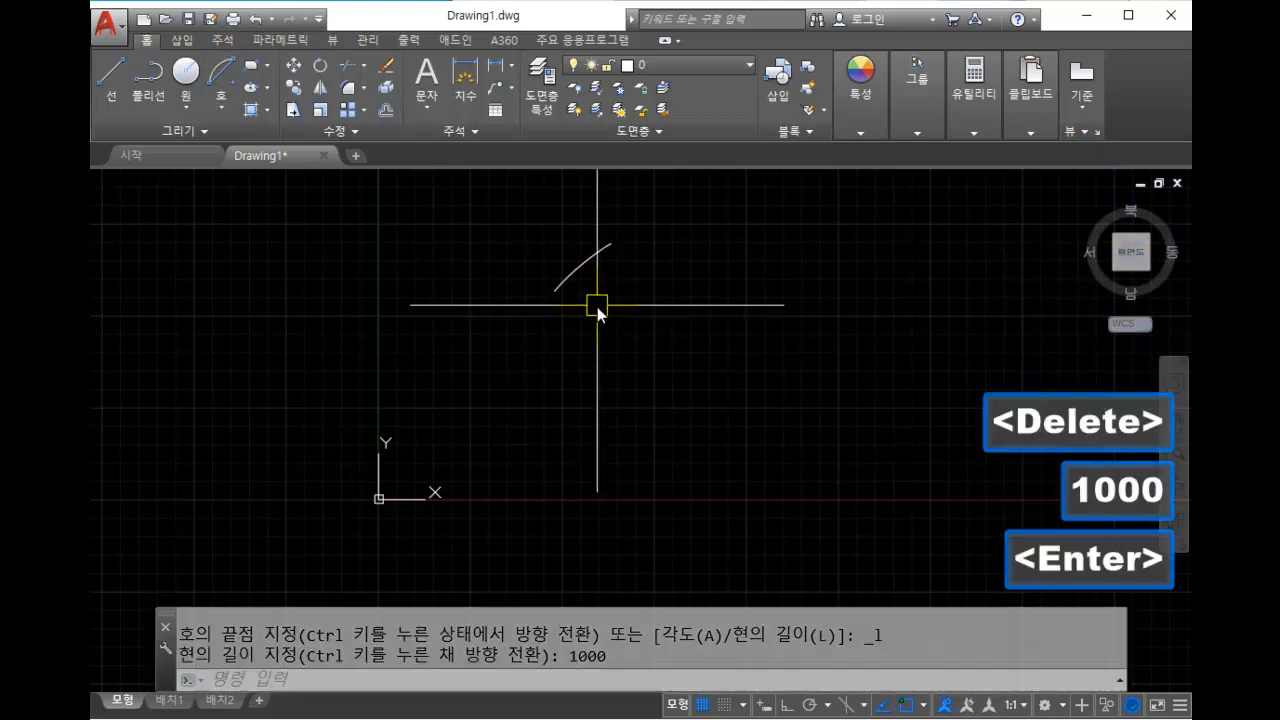
# Add an aligned dimension between the arc's two endpoints, placed on the lower right side of the arc.
pyautogui.scroll(2, 597, 318)
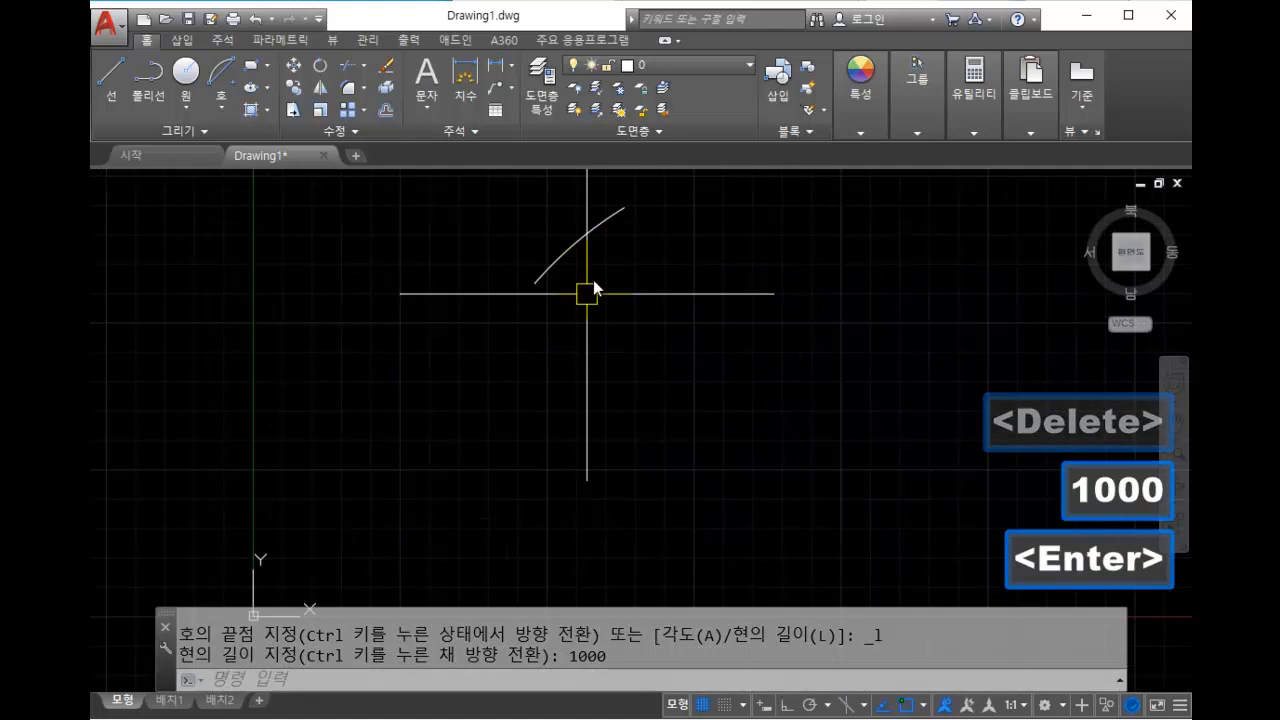
pyautogui.write('dal')
pyautogui.press('space')
pyautogui.click(625, 209)
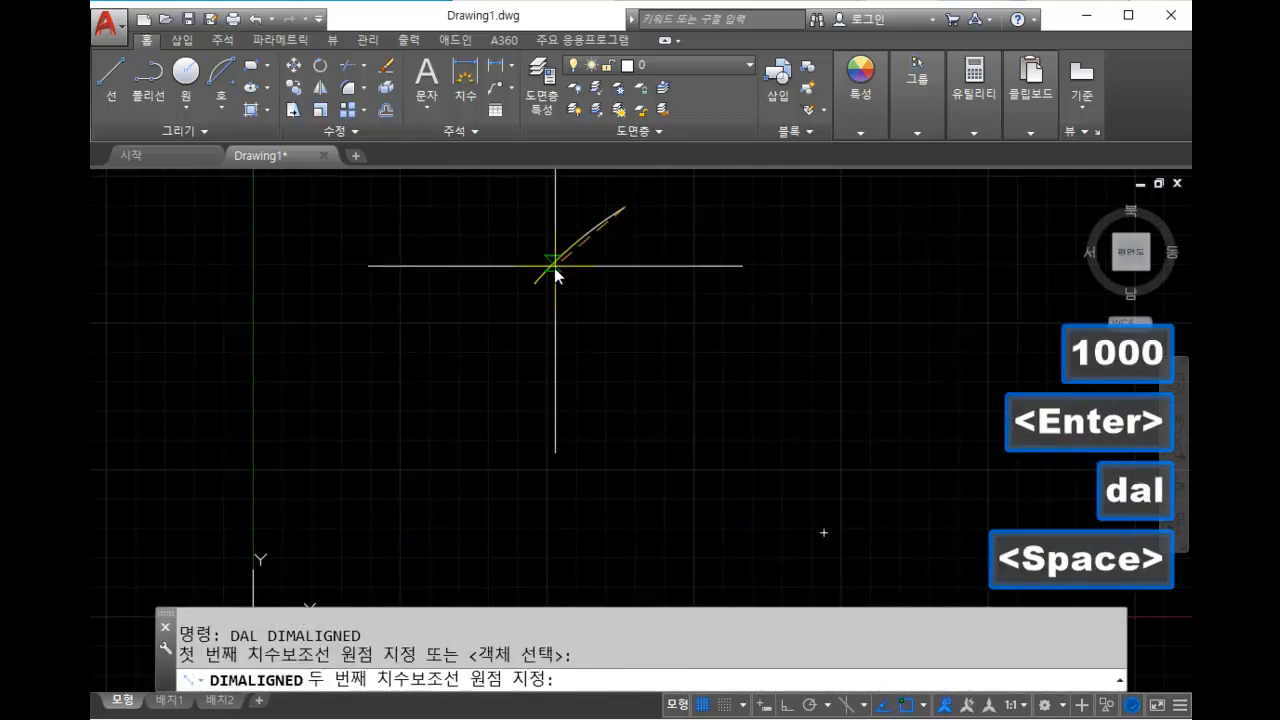
pyautogui.click(536, 286)
pyautogui.click(618, 314)
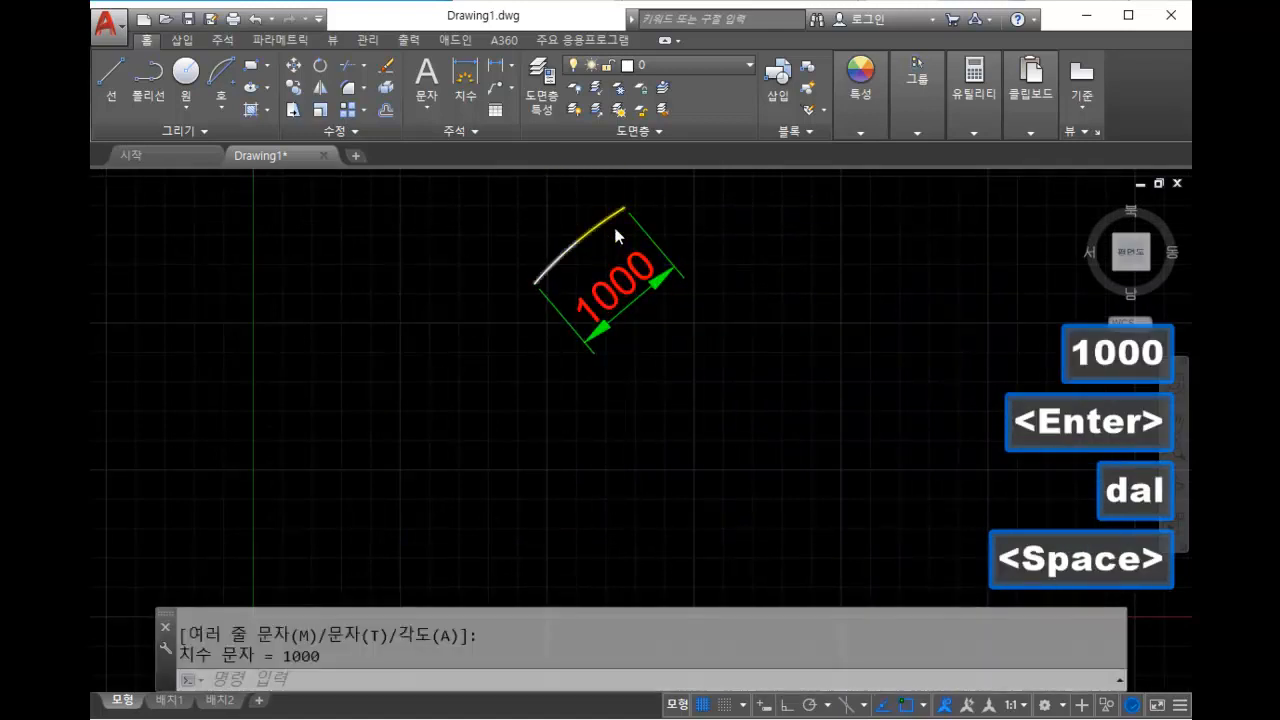
# Erase the arc together with its aligned chord dimension.
pyautogui.scroll(3, 614, 280)
pyautogui.scroll(-2, 608, 288)
pyautogui.scroll(2, 785, 280)
pyautogui.click(723, 514)
pyautogui.click(346, 215)
pyautogui.press('Delete')
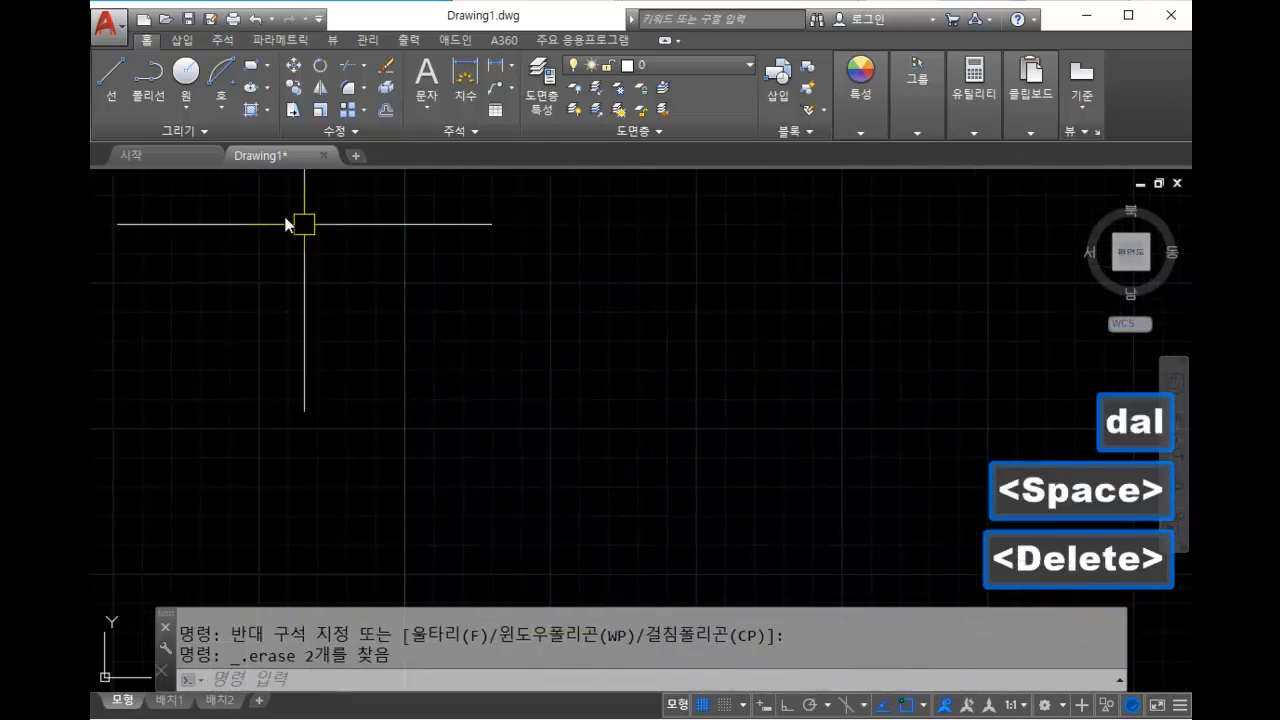
# Draw an open chain of five connected lines shaped like an unclosed polygon, leaving the gap on its left side.
pyautogui.click(215, 104)
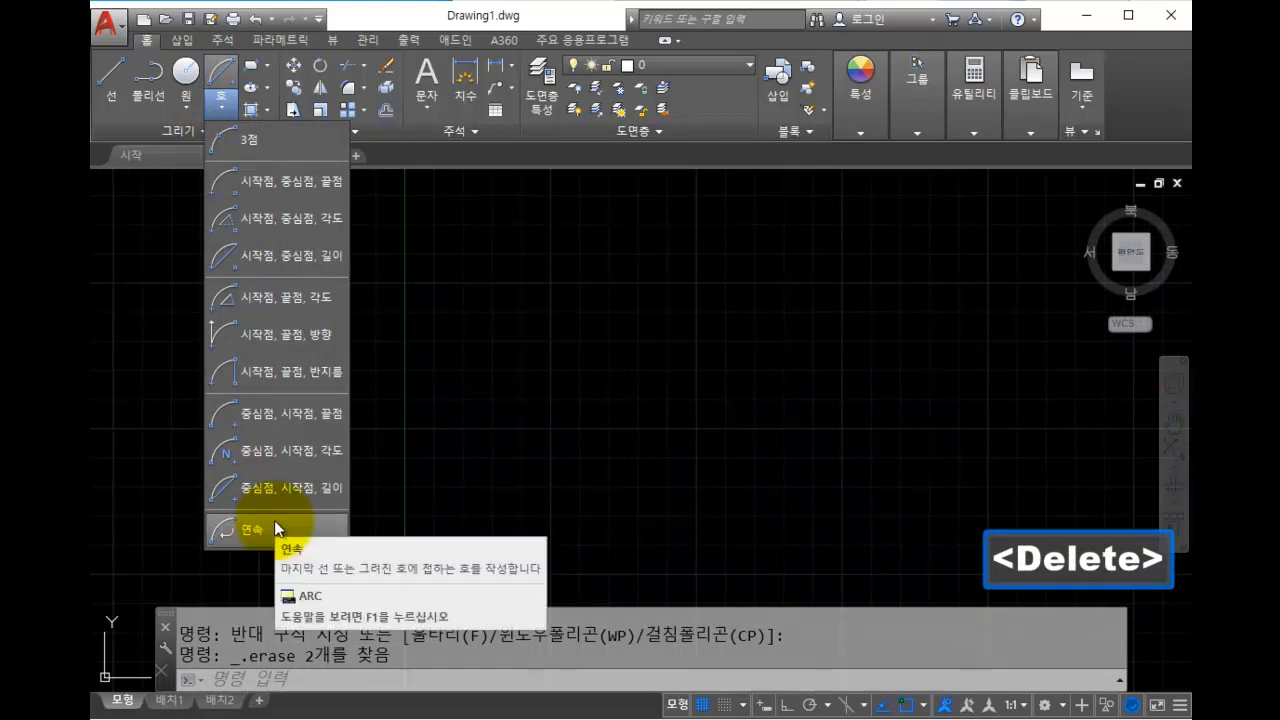
pyautogui.press('Escape')
pyautogui.scroll(-4, 617, 324)
pyautogui.moveTo(740, 303); pyautogui.dragTo(589, 337, button='middle')
pyautogui.moveTo(780, 190); pyautogui.dragTo(459, 396, button='middle')
pyautogui.write('l')
pyautogui.press('space')
pyautogui.click(413, 247)
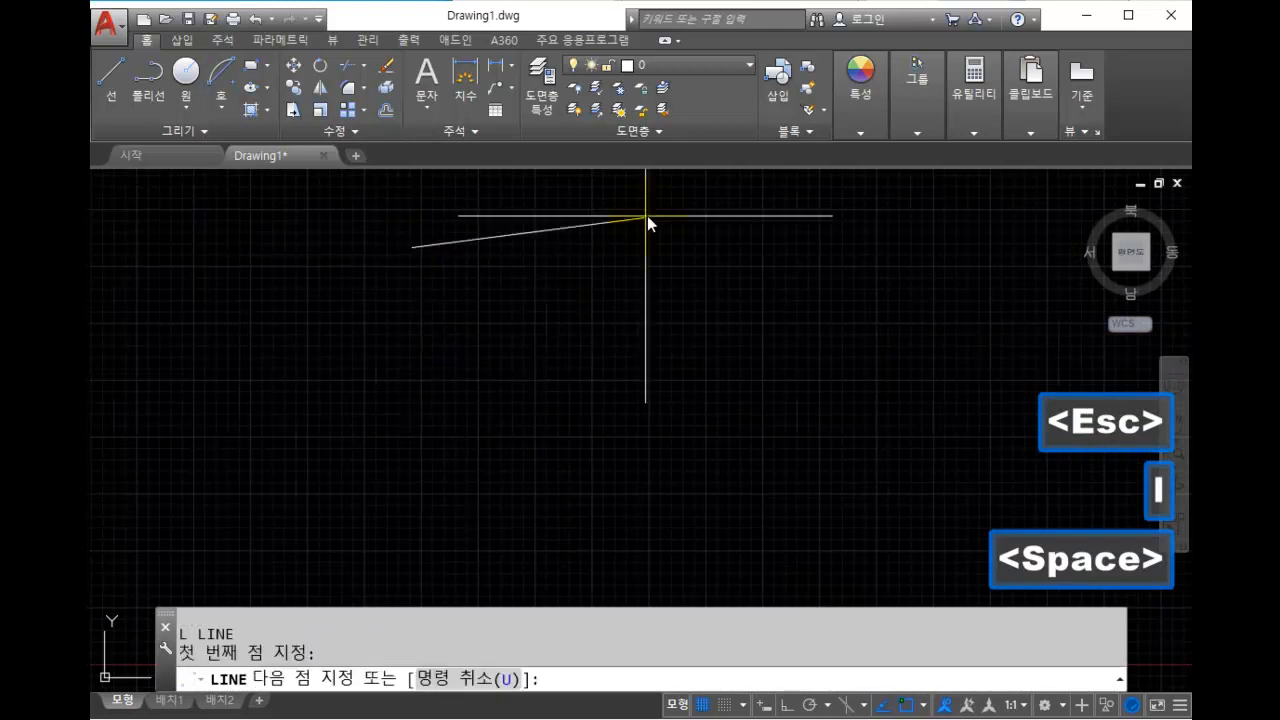
pyautogui.click(650, 212)
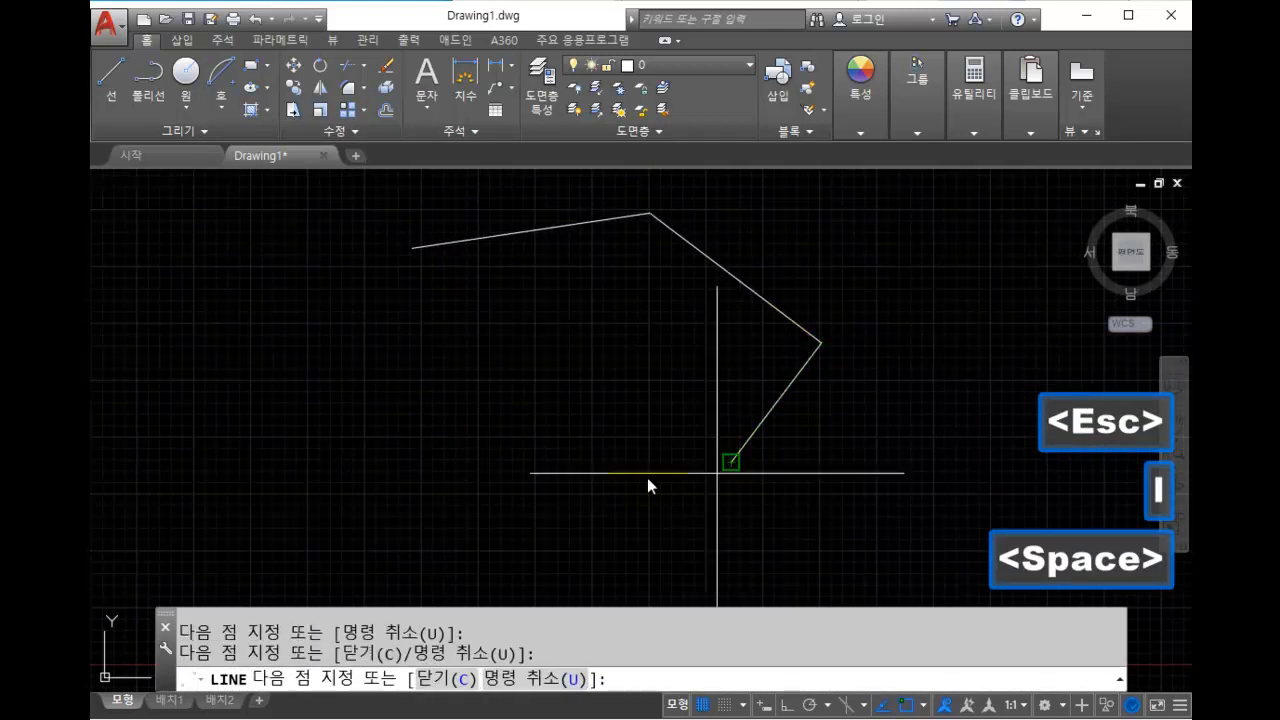
pyautogui.click(530, 465)
pyautogui.click(470, 403)
pyautogui.press('Escape')
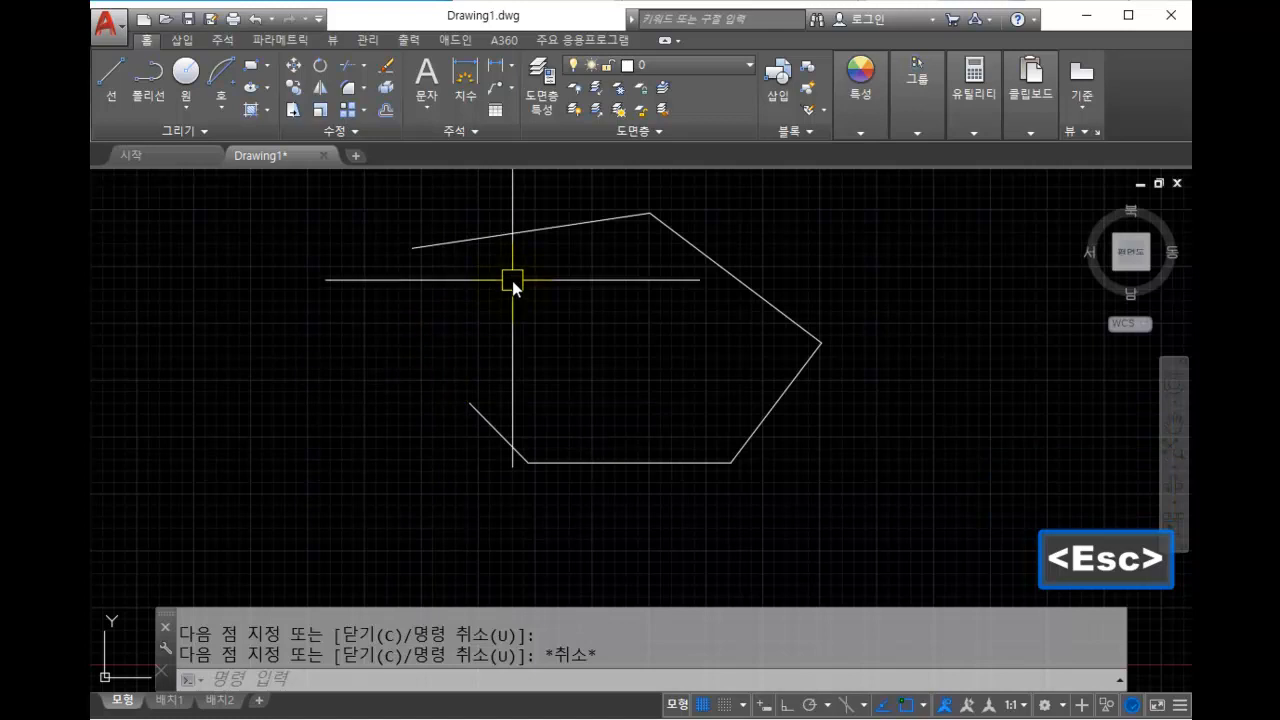
# Draw a Continue arc tangent to the last line segment, ending at the midpoint of the upper line.
pyautogui.click(221, 106)
pyautogui.click(262, 534)
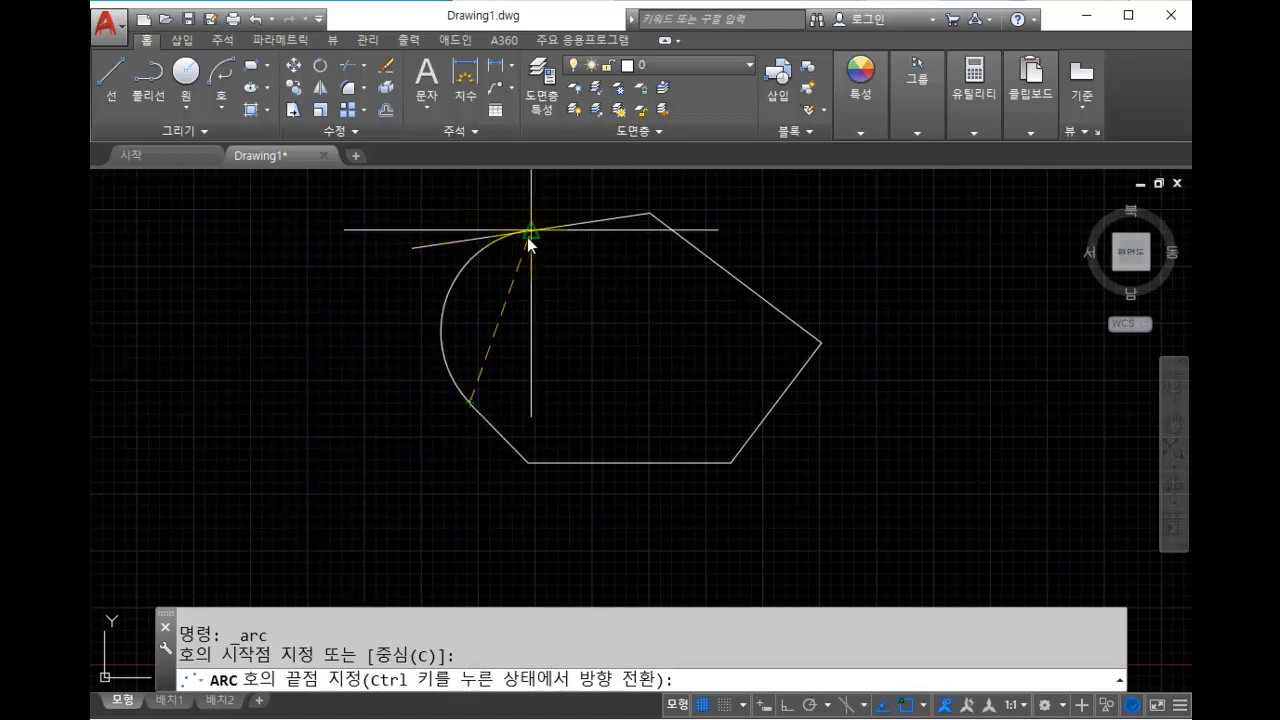
pyautogui.click(537, 231)
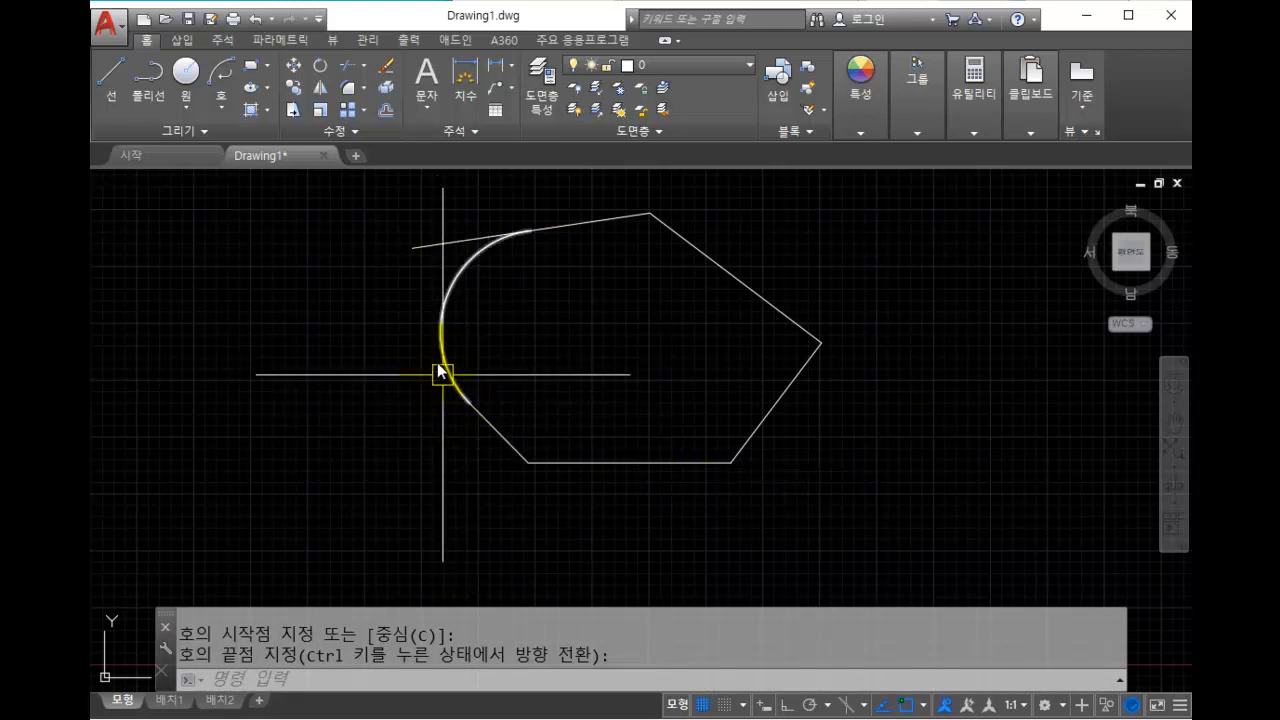
# Erase the line chain and the tangent arc attached to it.
pyautogui.click(828, 491)
pyautogui.click(476, 210)
pyautogui.press('Delete')
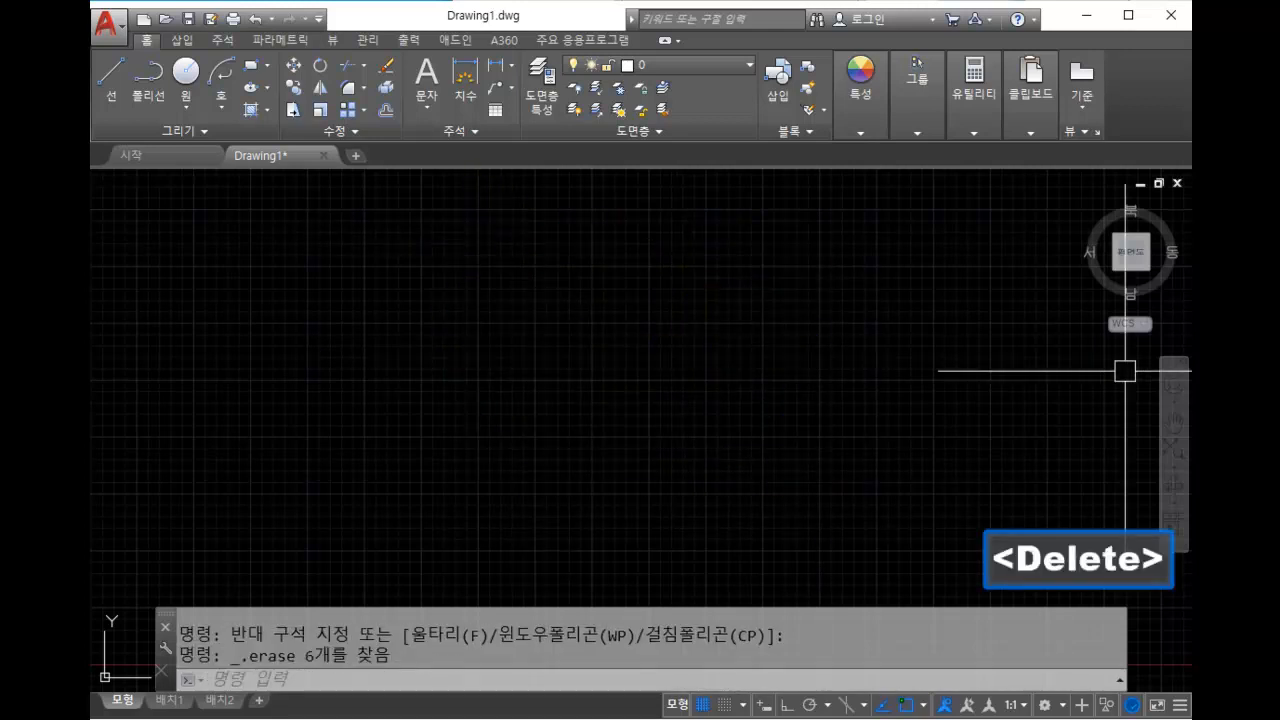
pyautogui.click(576, 353)
pyautogui.click(576, 450)
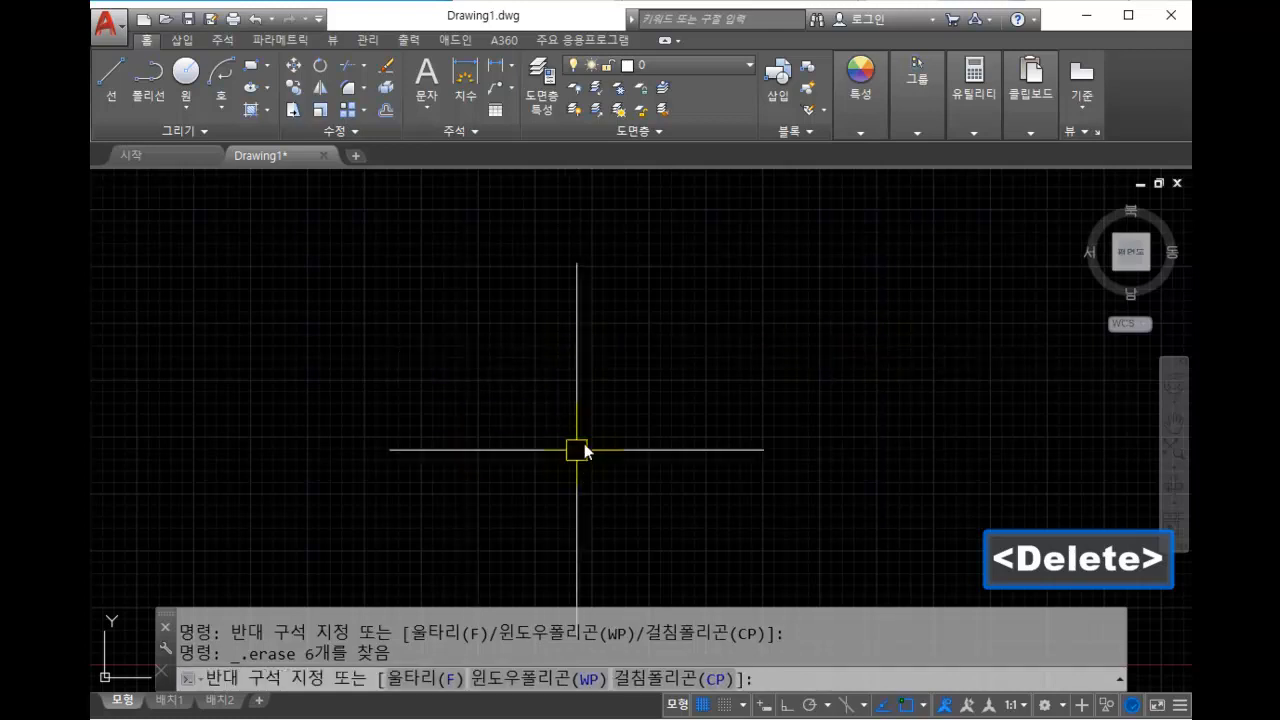
pyautogui.click(222, 104)
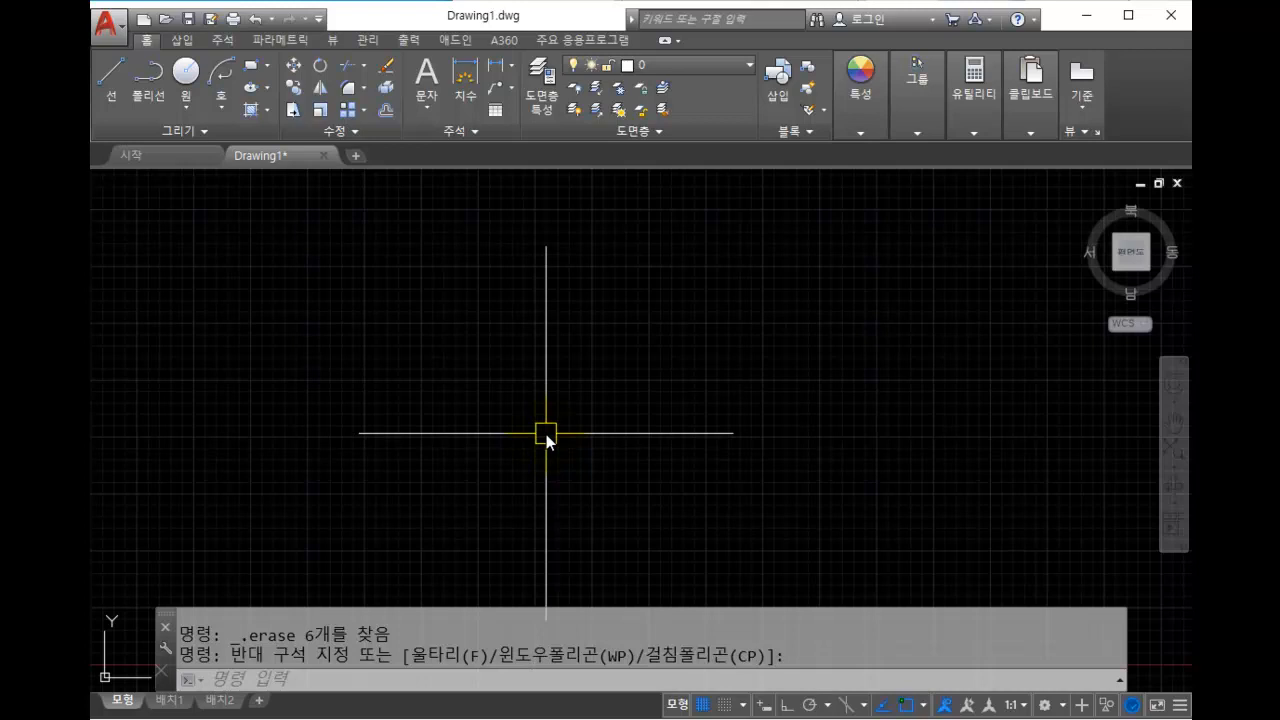
pyautogui.write('arc')
pyautogui.press('space')
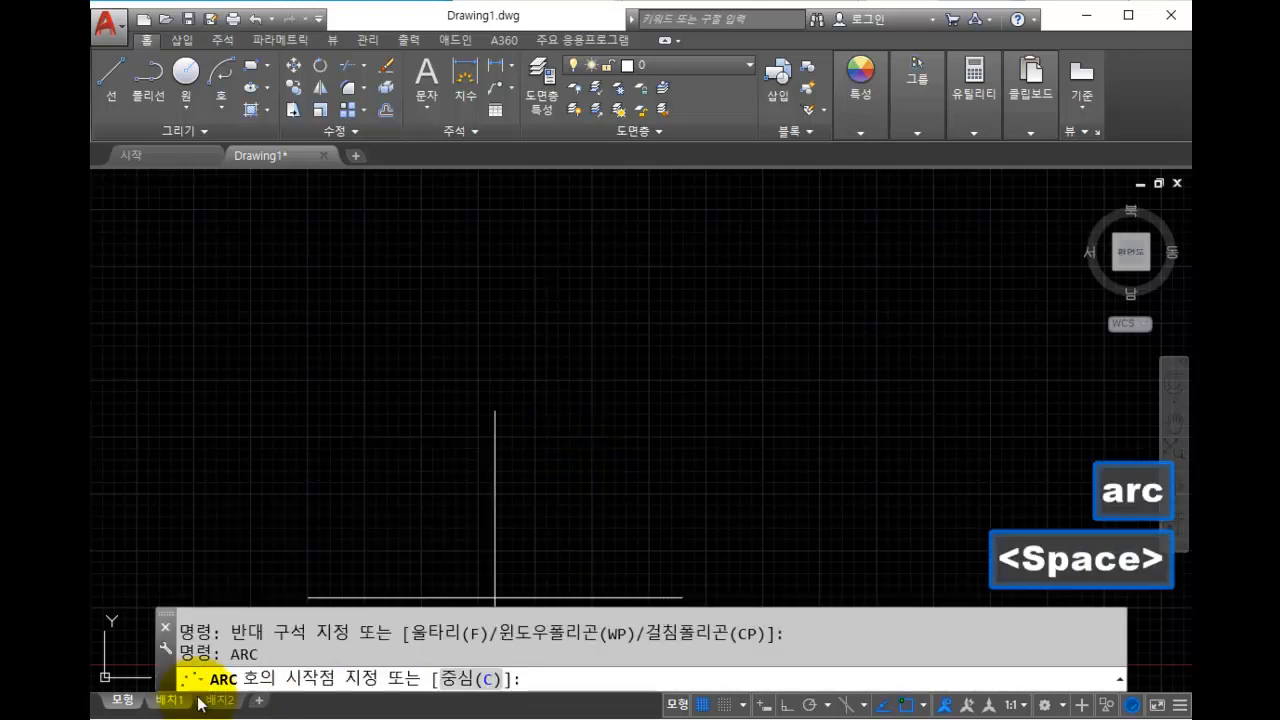
pyautogui.press('Escape')
pyautogui.press('Escape')
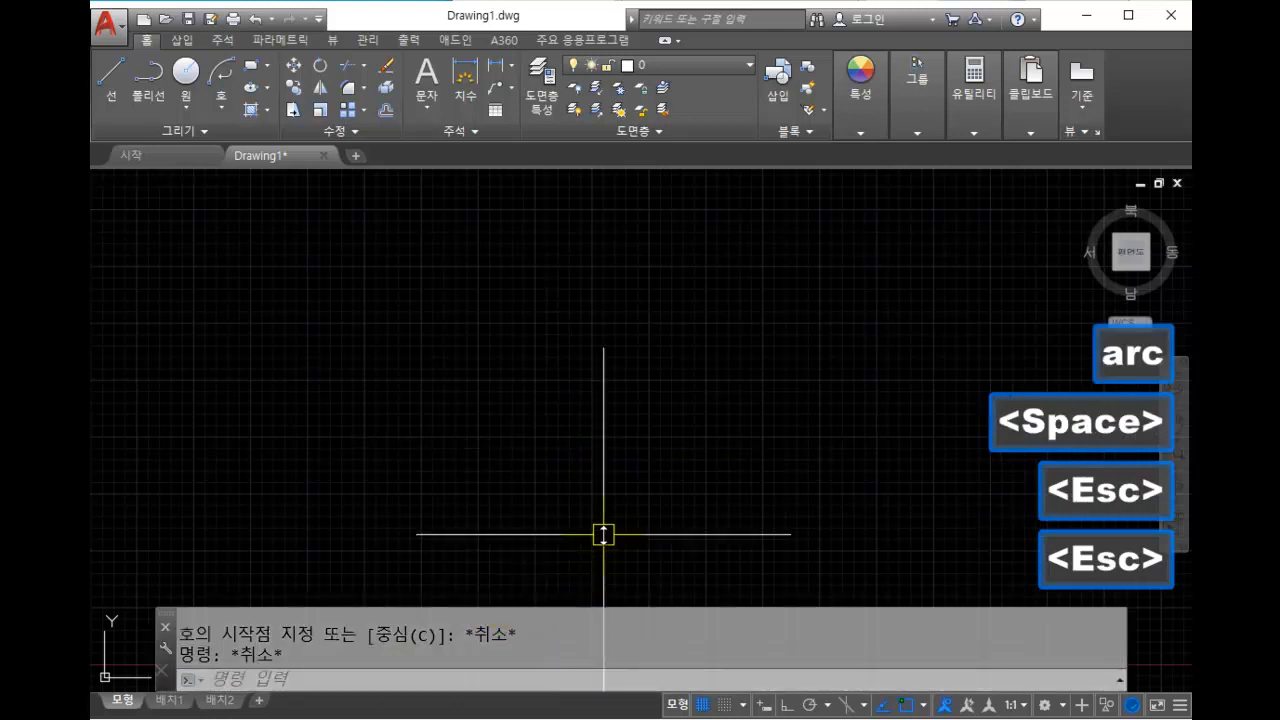
pyautogui.write('a')
pyautogui.press('space')
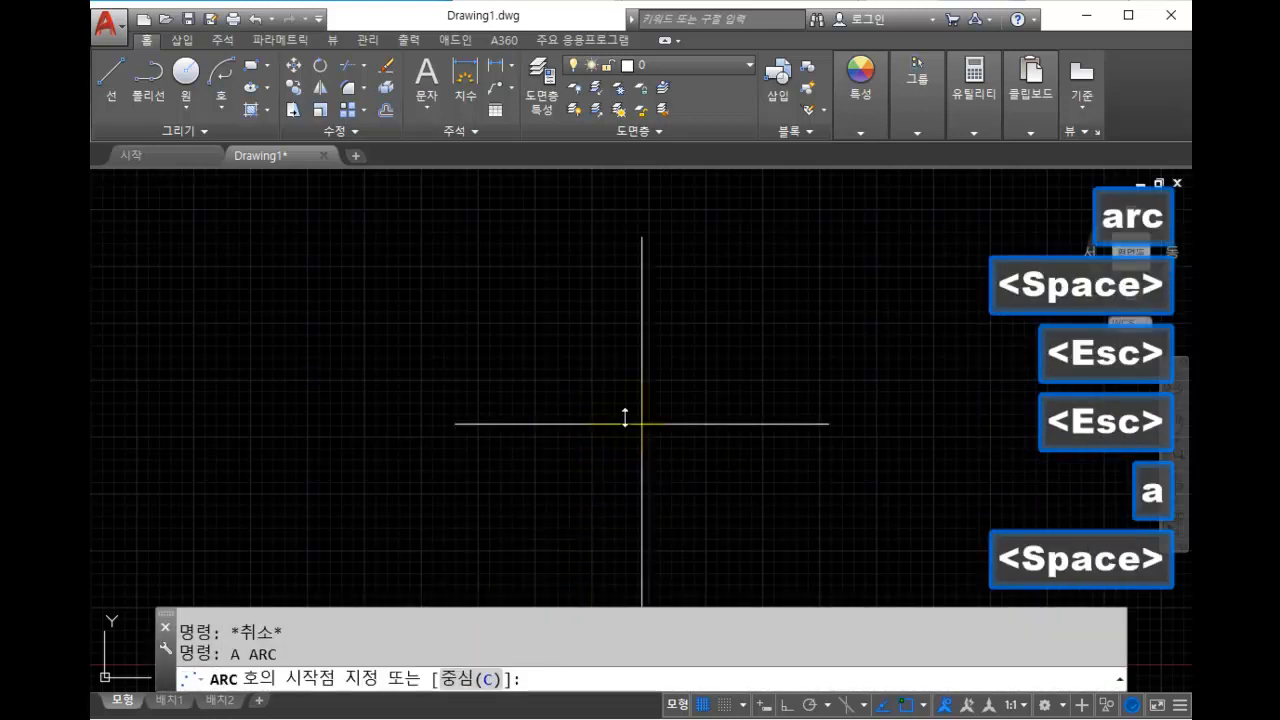
pyautogui.press('Escape')
pyautogui.write('a')
pyautogui.press('space')
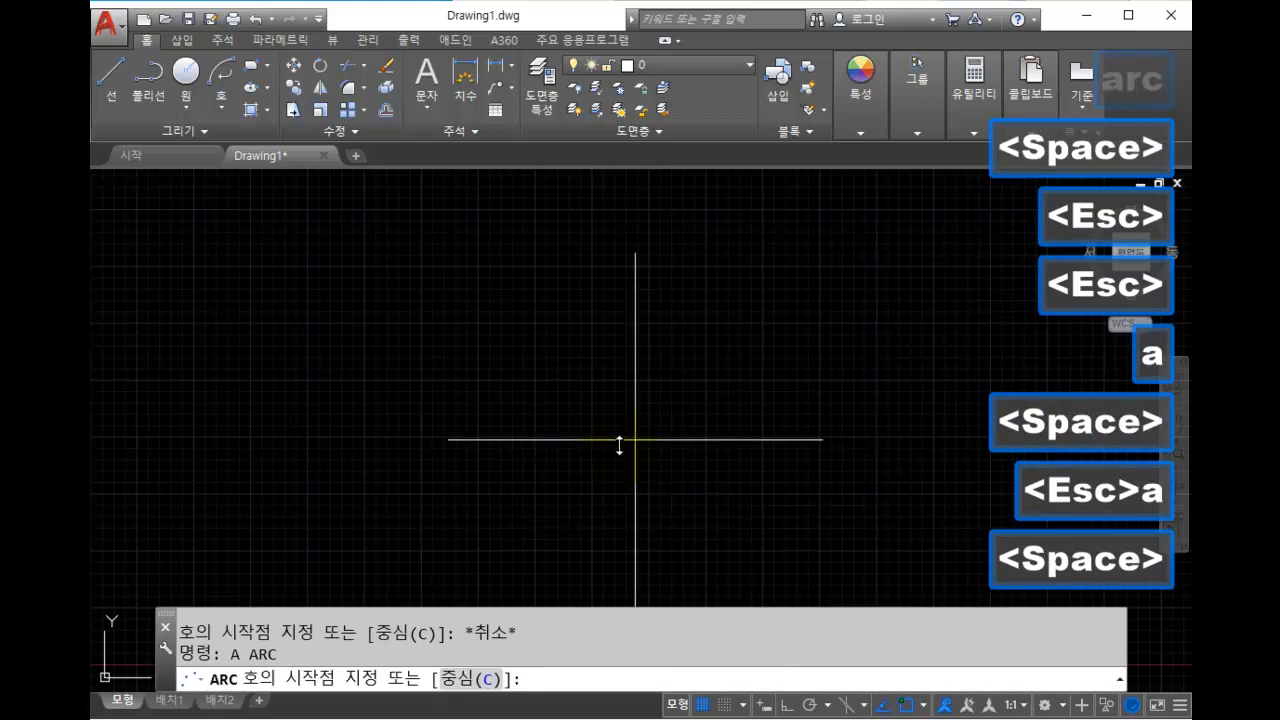
pyautogui.press('Escape')
pyautogui.press('Escape')
pyautogui.write('za')
pyautogui.press('Escape')
pyautogui.press('Escape')
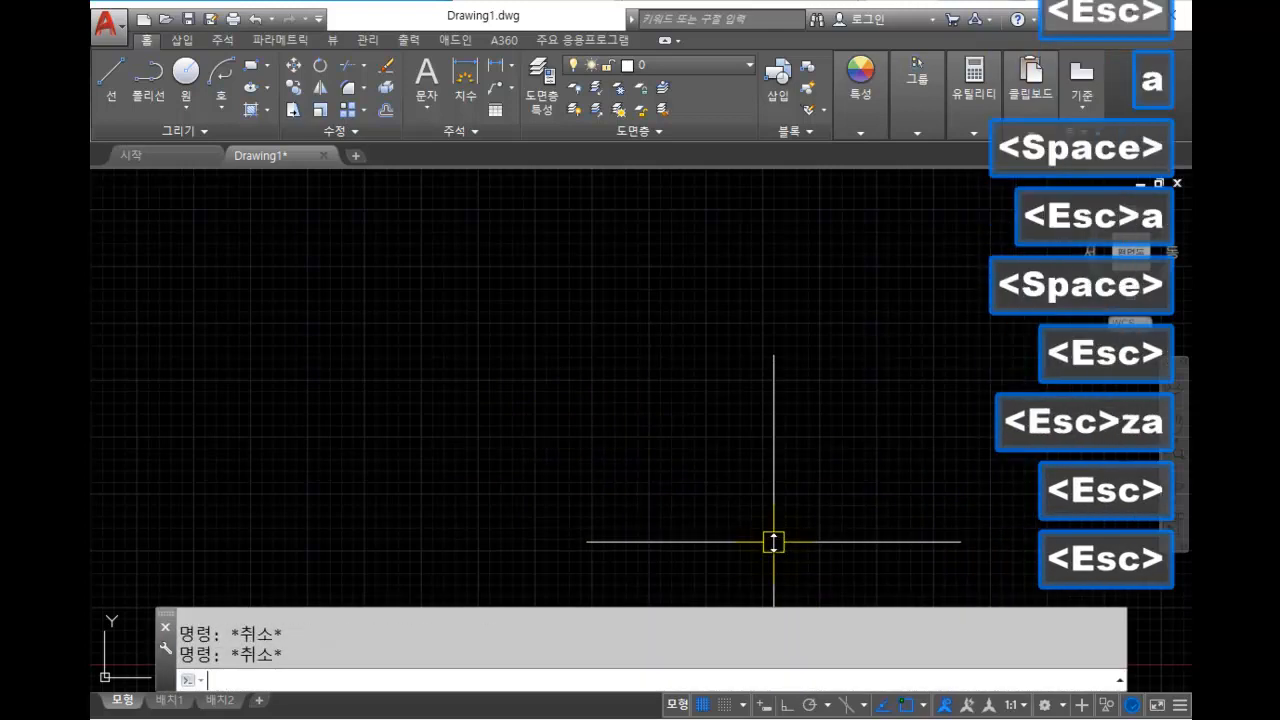
# Draw a three-point arc with the ARC command, curving from the upper right over to the lower left.
pyautogui.write('a')
pyautogui.press('space')
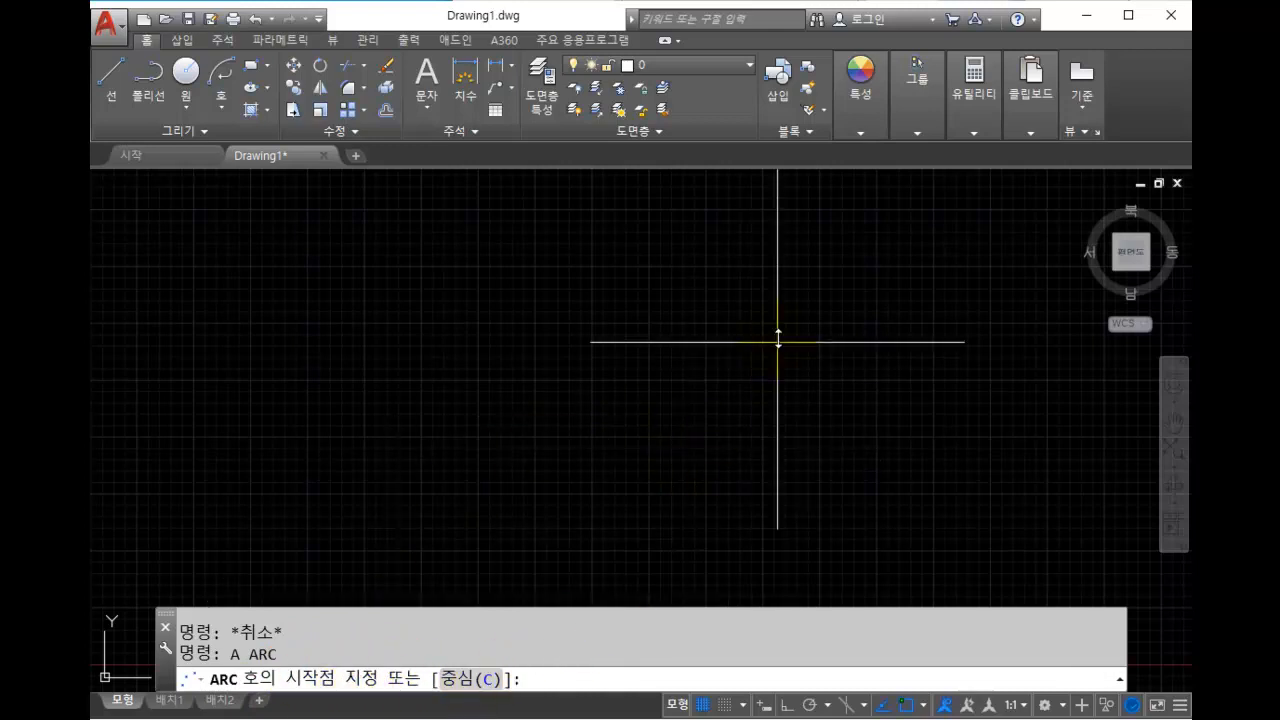
pyautogui.click(784, 331)
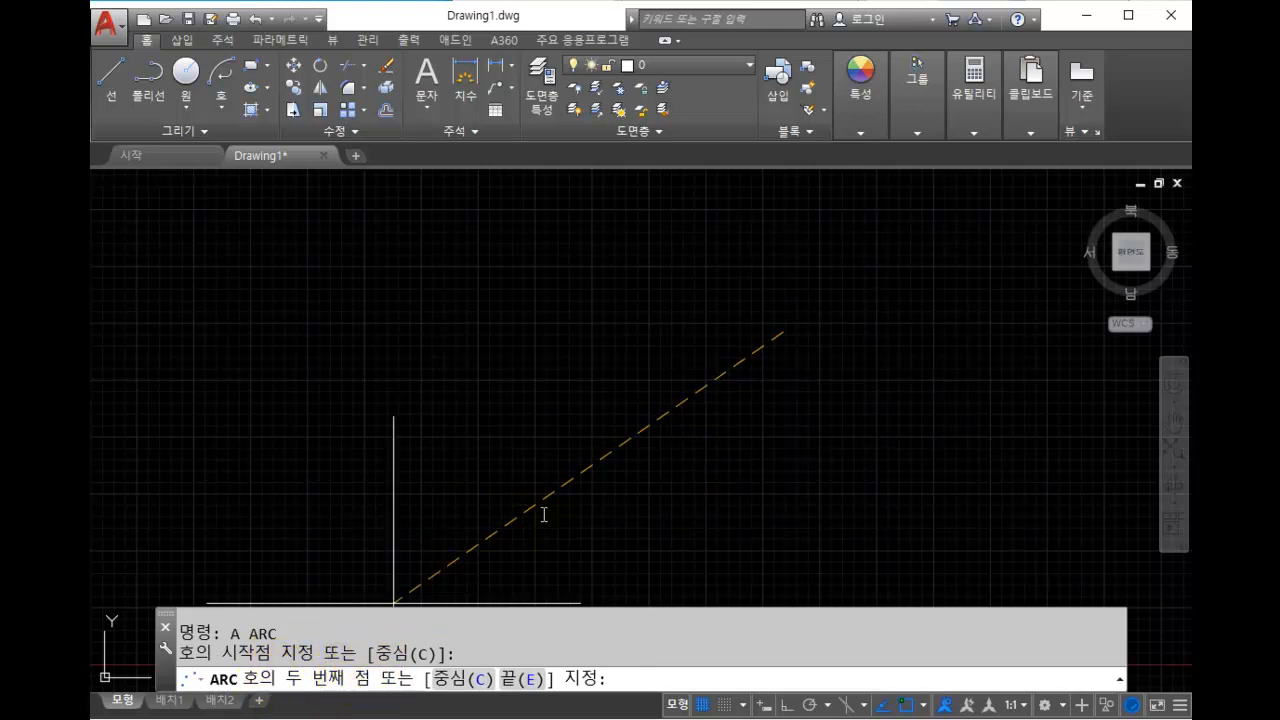
pyautogui.click(584, 341)
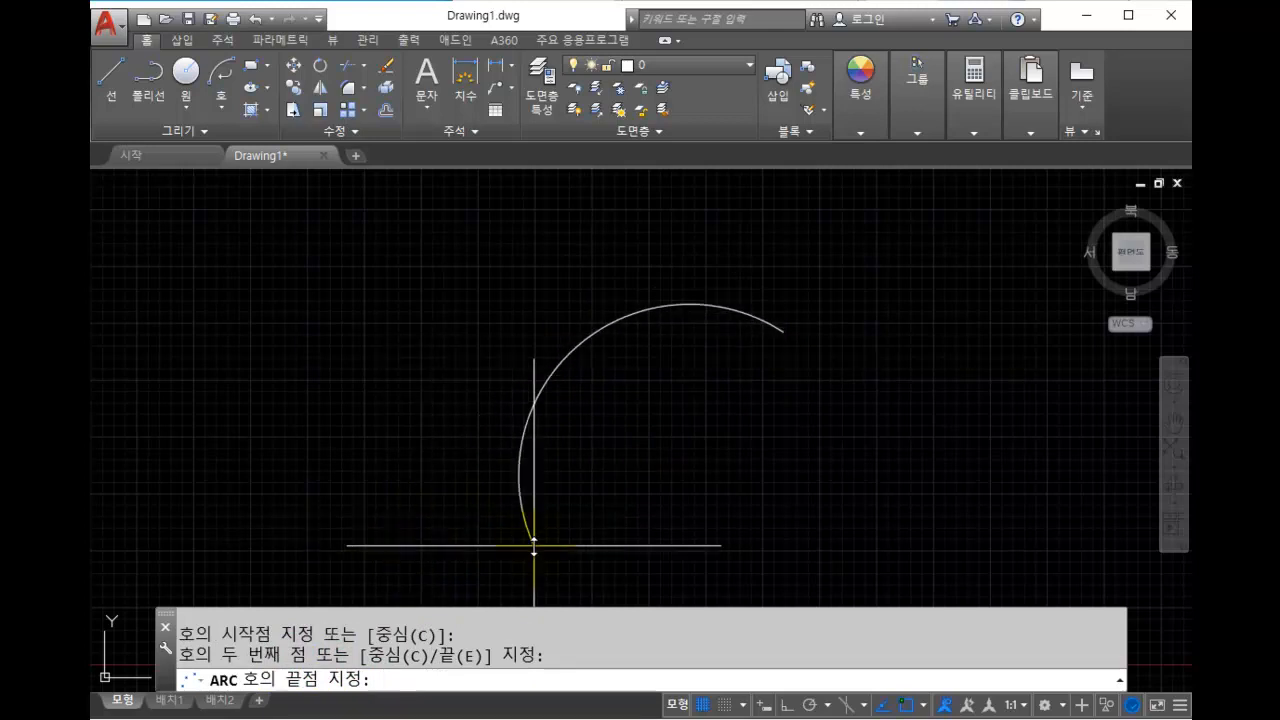
pyautogui.click(489, 541)
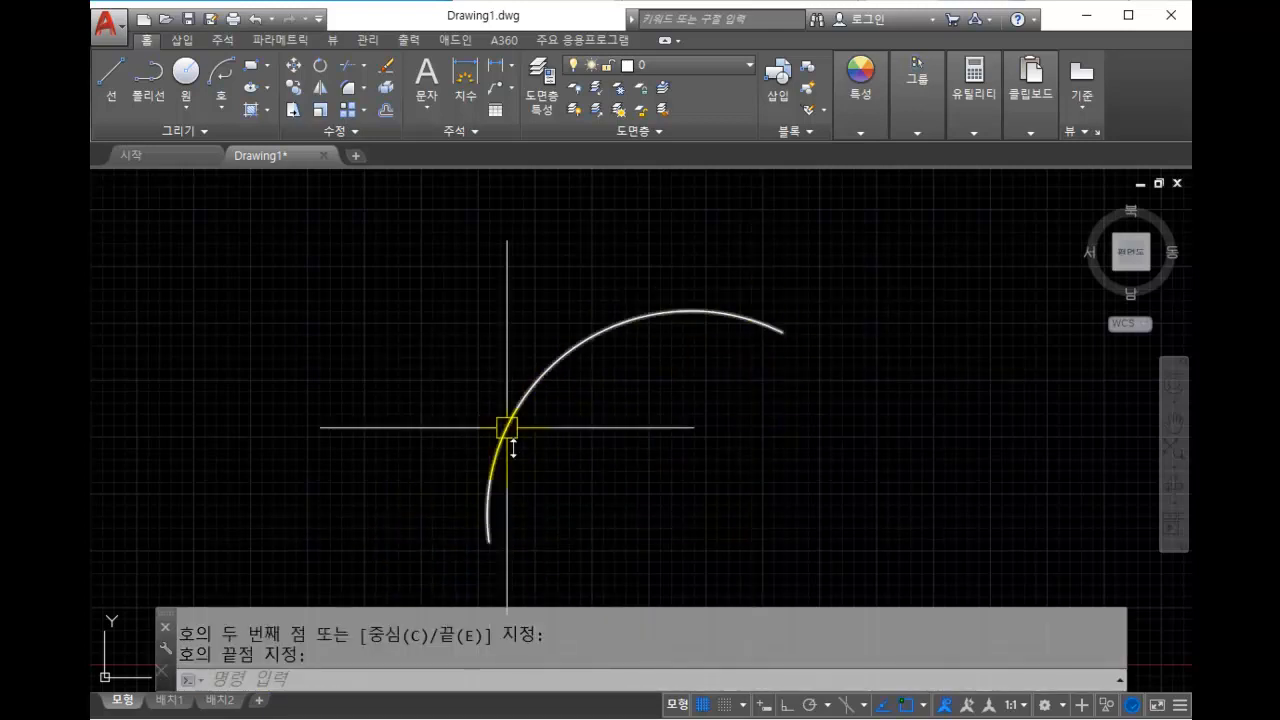
# Erase the three-point arc.
pyautogui.press('Escape')
pyautogui.click(664, 437)
pyautogui.click(417, 314)
pyautogui.press('Delete')
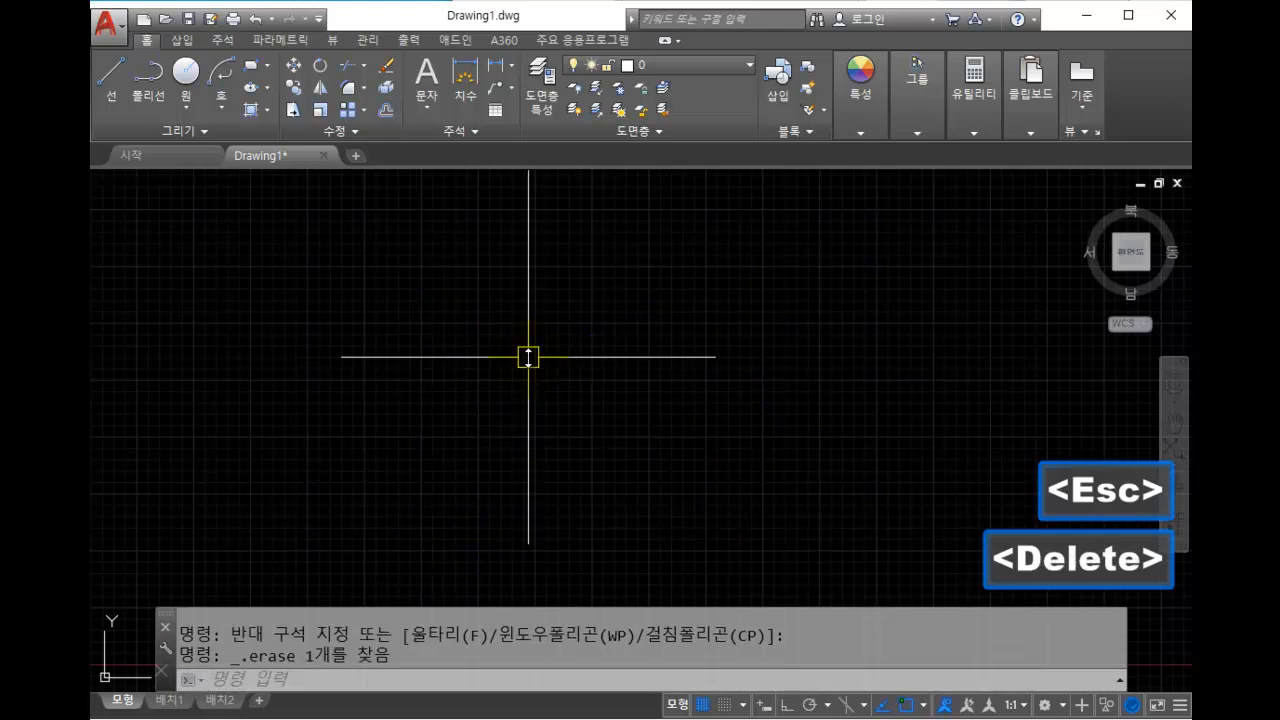
# Draw an arc with the ARC command's Center option, placing its center at lower right, start point above, and endpoint toward the lower left.
pyautogui.write('a')
pyautogui.press('space')
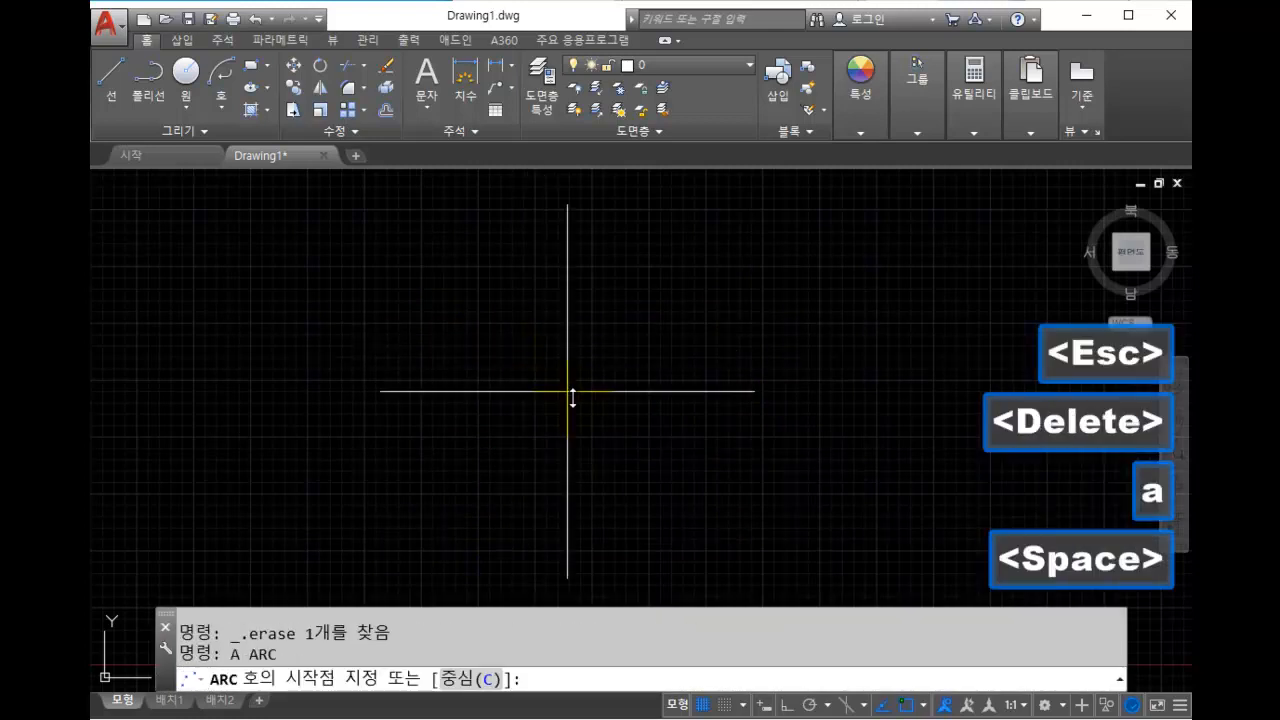
pyautogui.click(474, 688)
pyautogui.click(750, 511)
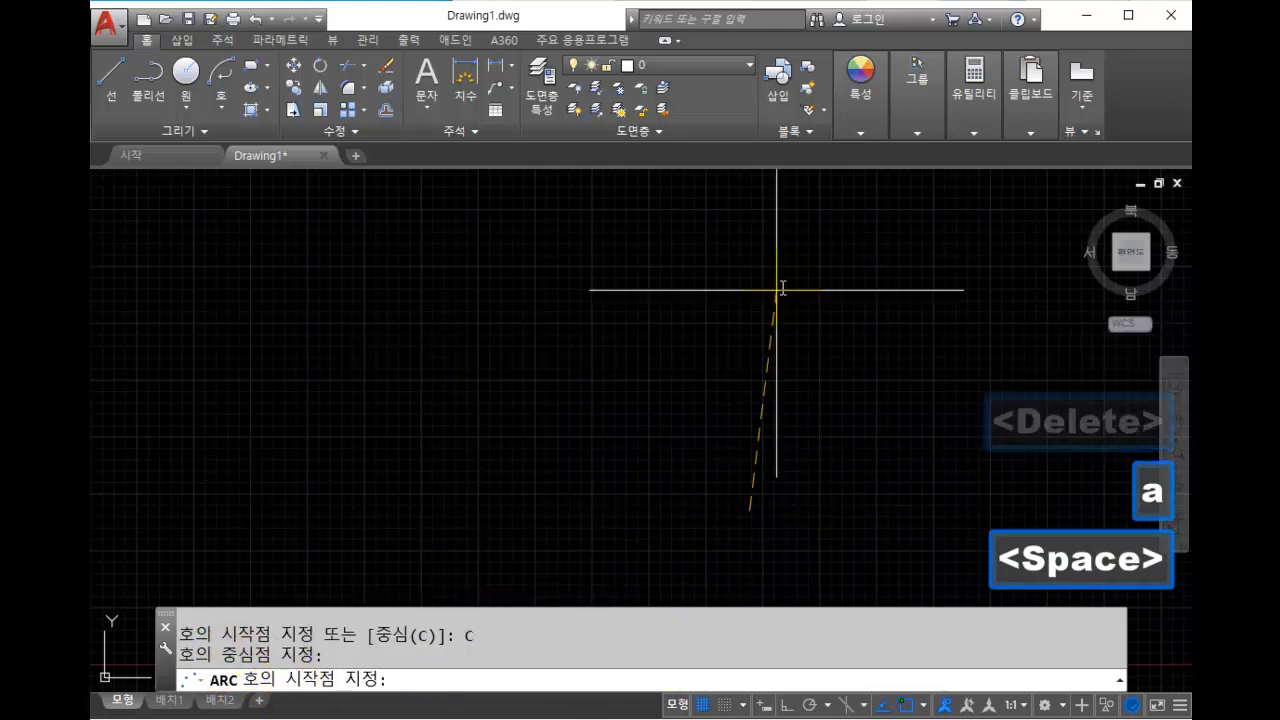
pyautogui.click(708, 243)
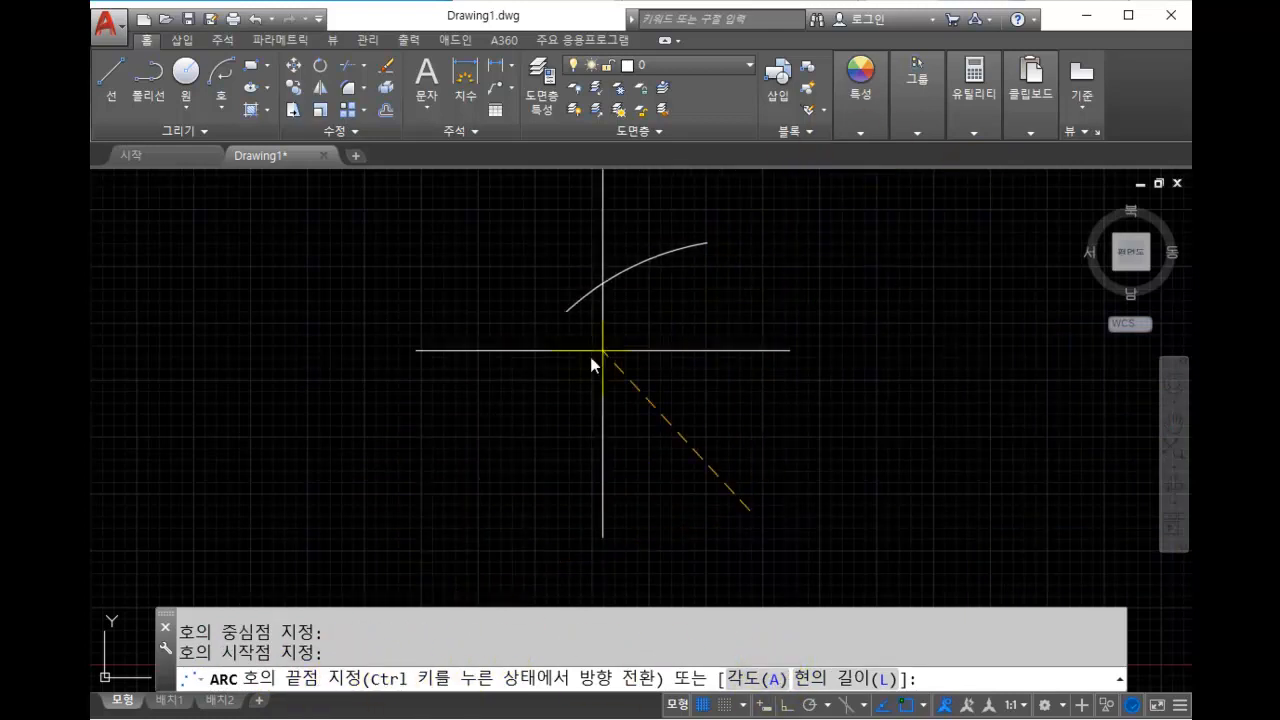
pyautogui.click(733, 660)
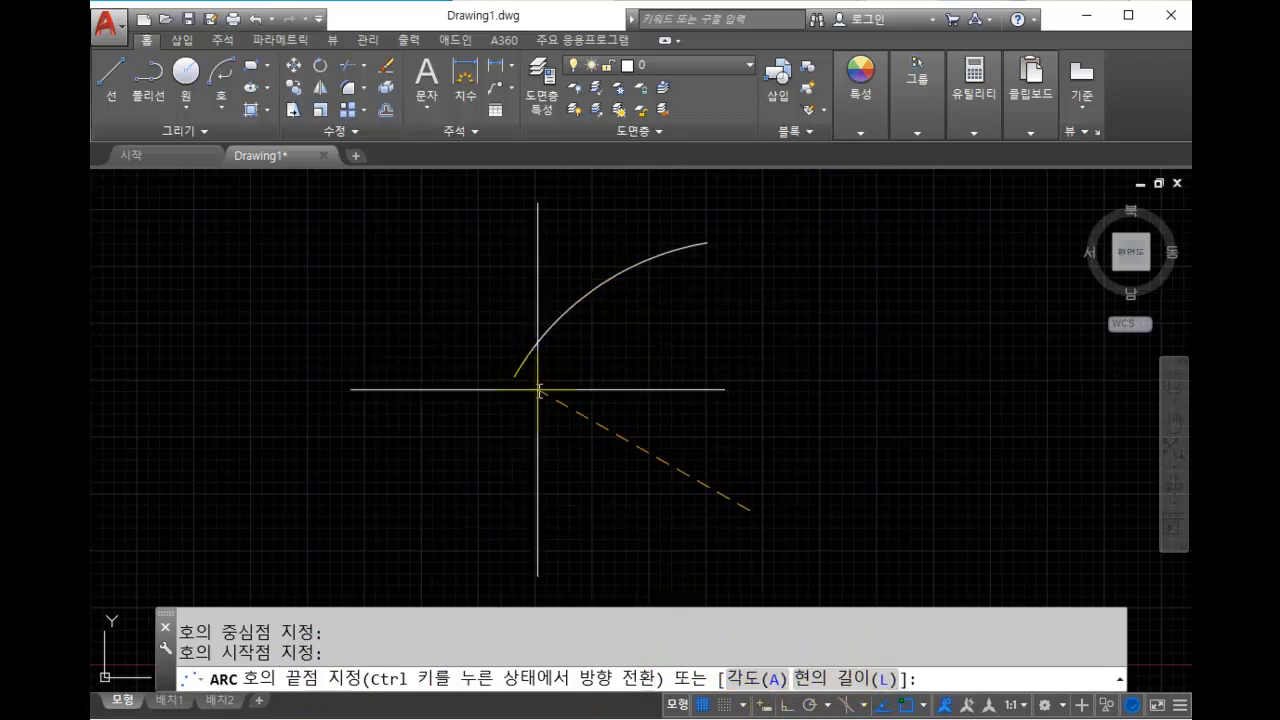
pyautogui.click(517, 473)
# Erase the arc drawn from its center, start and end points.
pyautogui.click(620, 386)
pyautogui.click(509, 286)
pyautogui.press('Delete')
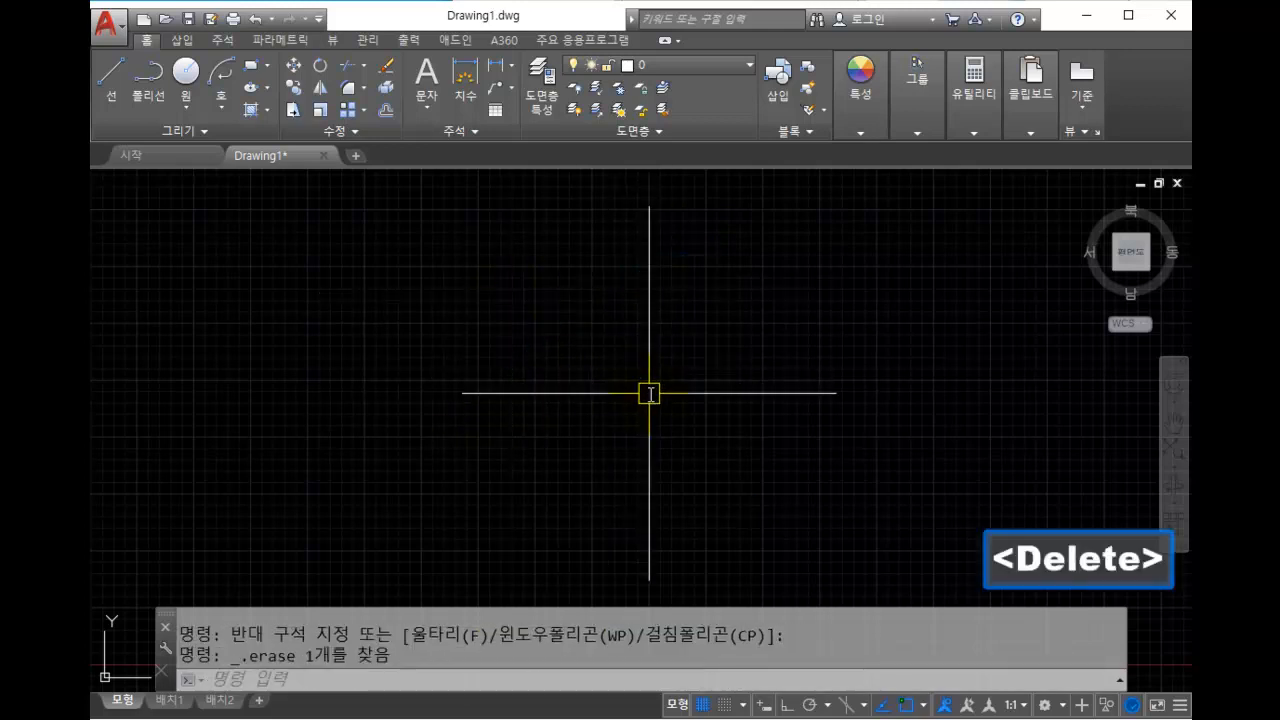
# Draw another ARC Center arc from a lower-right center and an upper start point, entering 60 at the endpoint prompt.
pyautogui.write('a')
pyautogui.press('space')
pyautogui.moveTo(650, 393); pyautogui.dragTo(582, 370, button='middle')
pyautogui.write('c')
pyautogui.press('space')
pyautogui.click(683, 521)
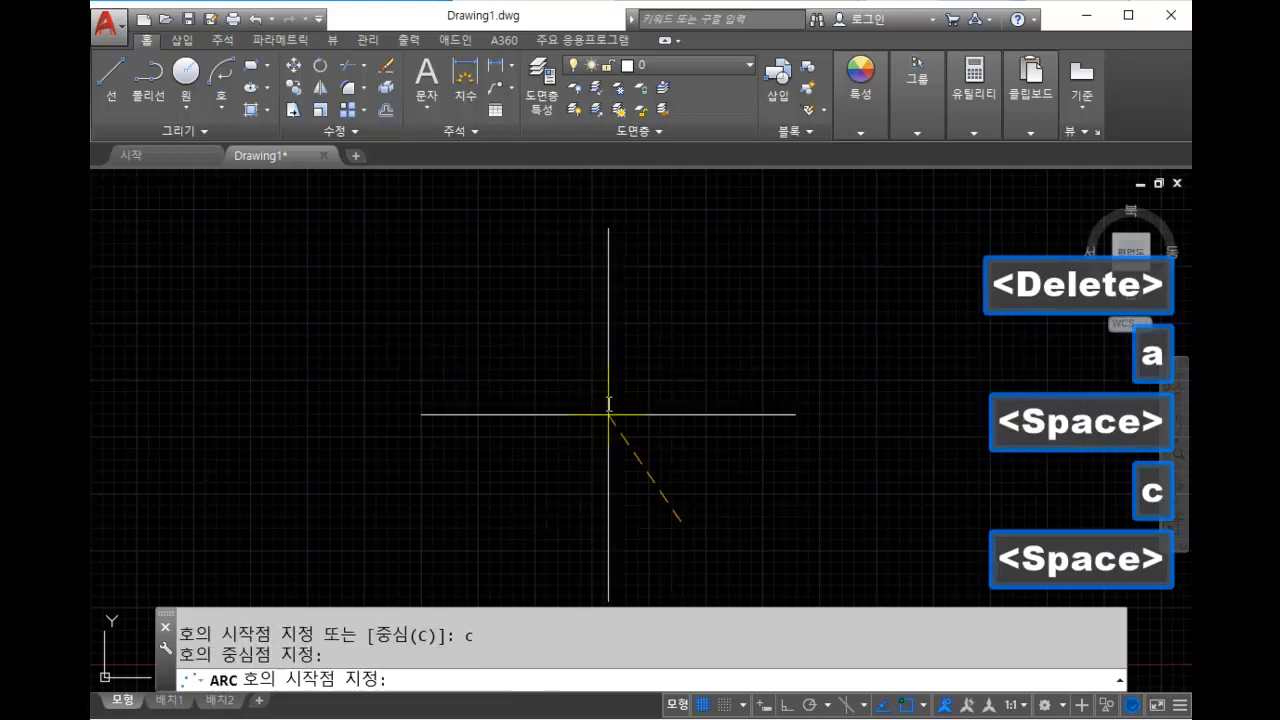
pyautogui.click(610, 272)
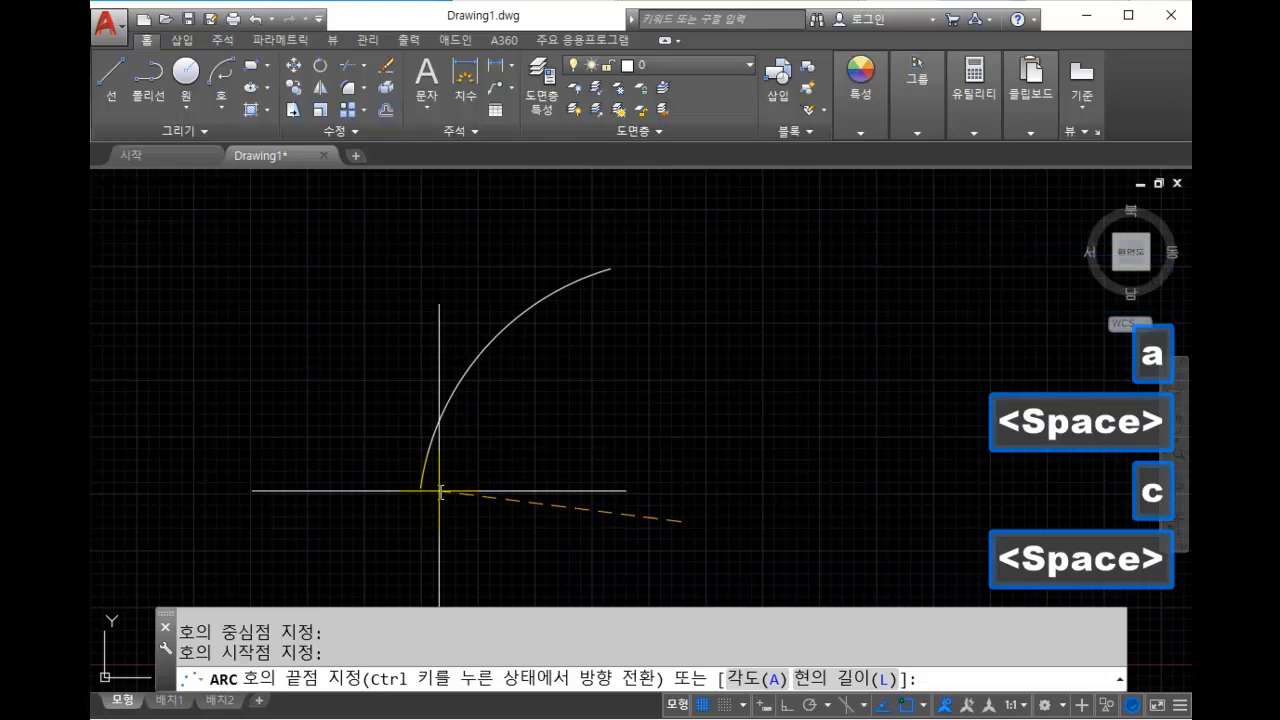
pyautogui.write('60')
pyautogui.press('Return')
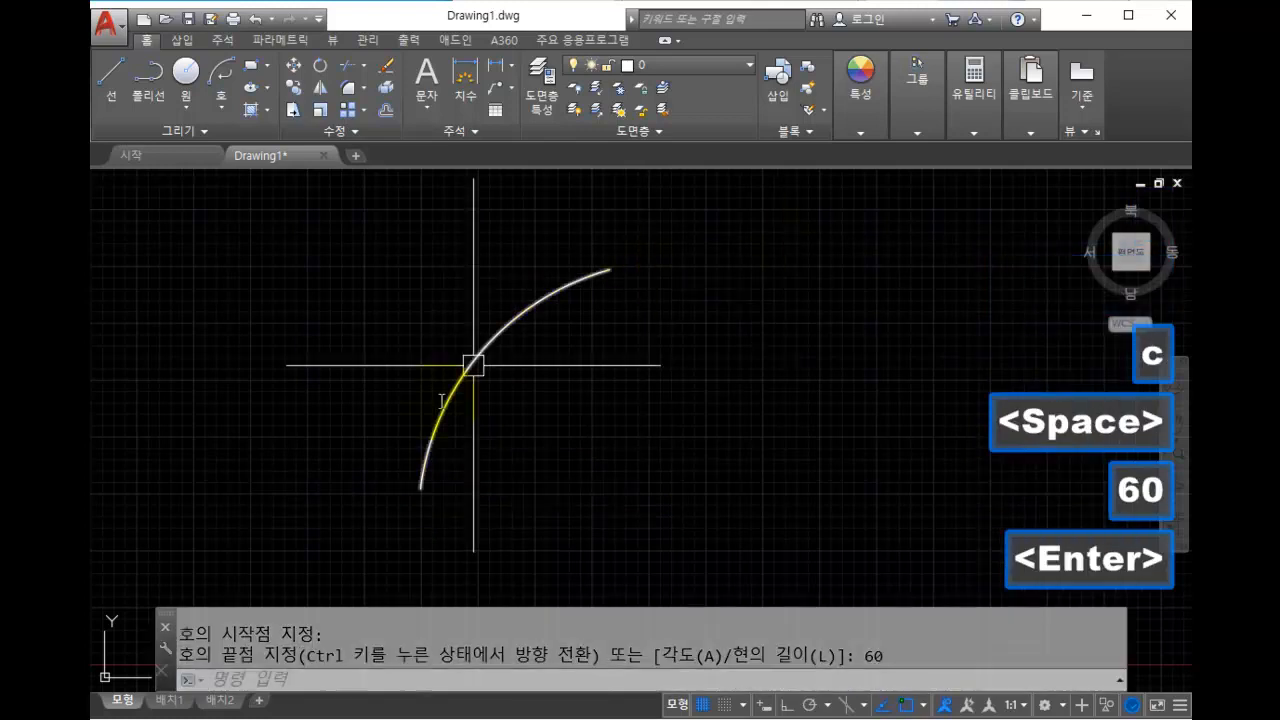
# Erase the arc whose endpoint was entered as 60.
pyautogui.click(556, 440)
pyautogui.click(449, 357)
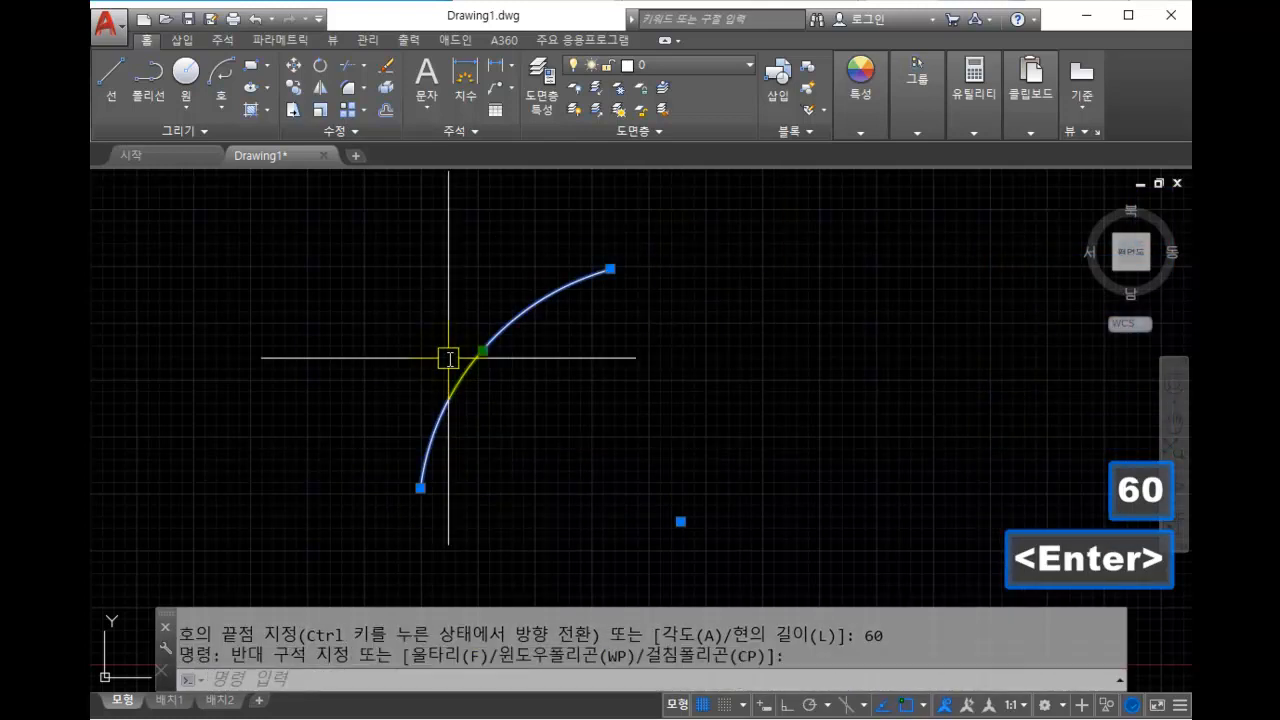
pyautogui.press('Delete')
pyautogui.write('a')
pyautogui.press('space')
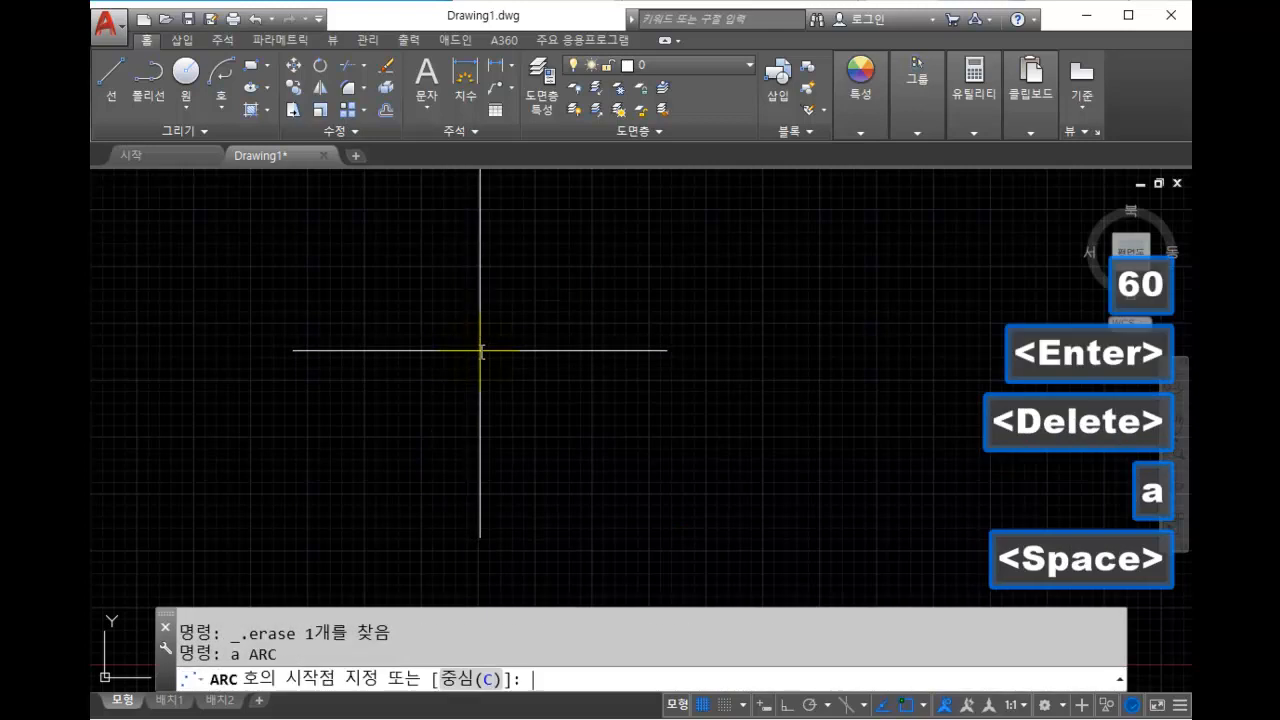
pyautogui.click(745, 466)
pyautogui.press('Escape')
pyautogui.press('Escape')
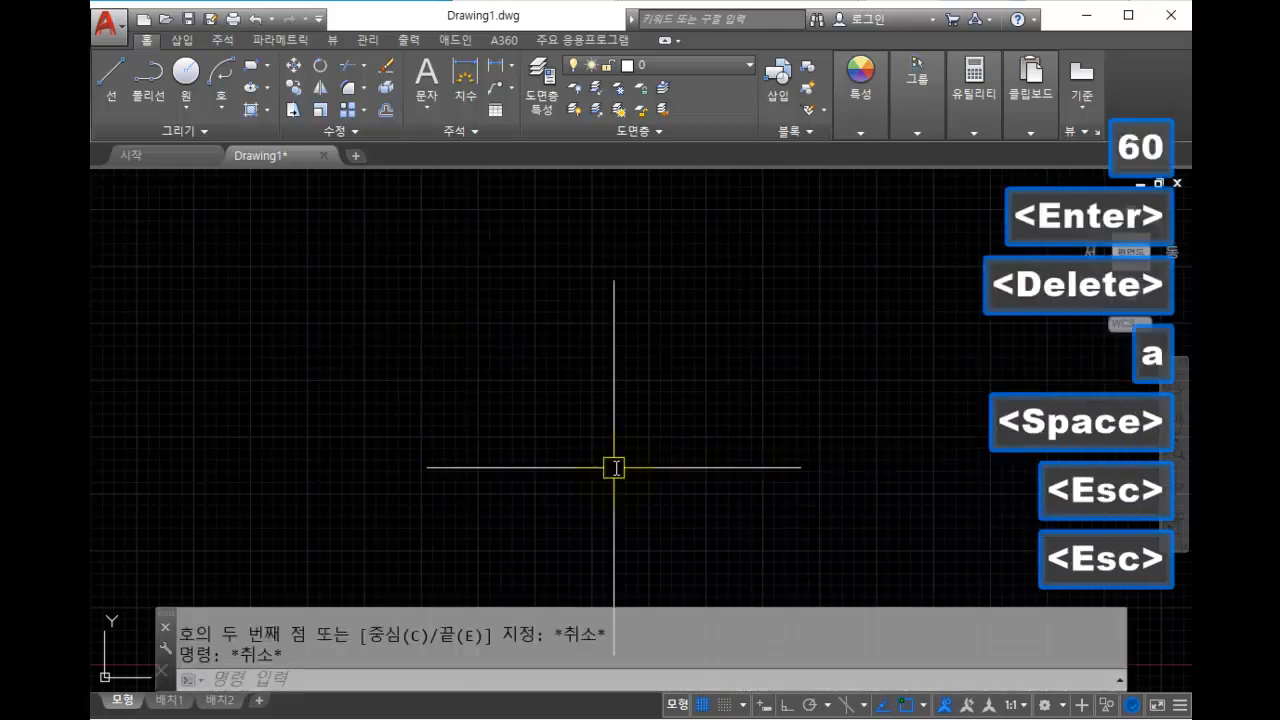
# Draw an ARC Center arc with its start point above the center, using the chord Length option with a length of 2000.
pyautogui.write('a')
pyautogui.press('space')
pyautogui.write('c')
pyautogui.press('space')
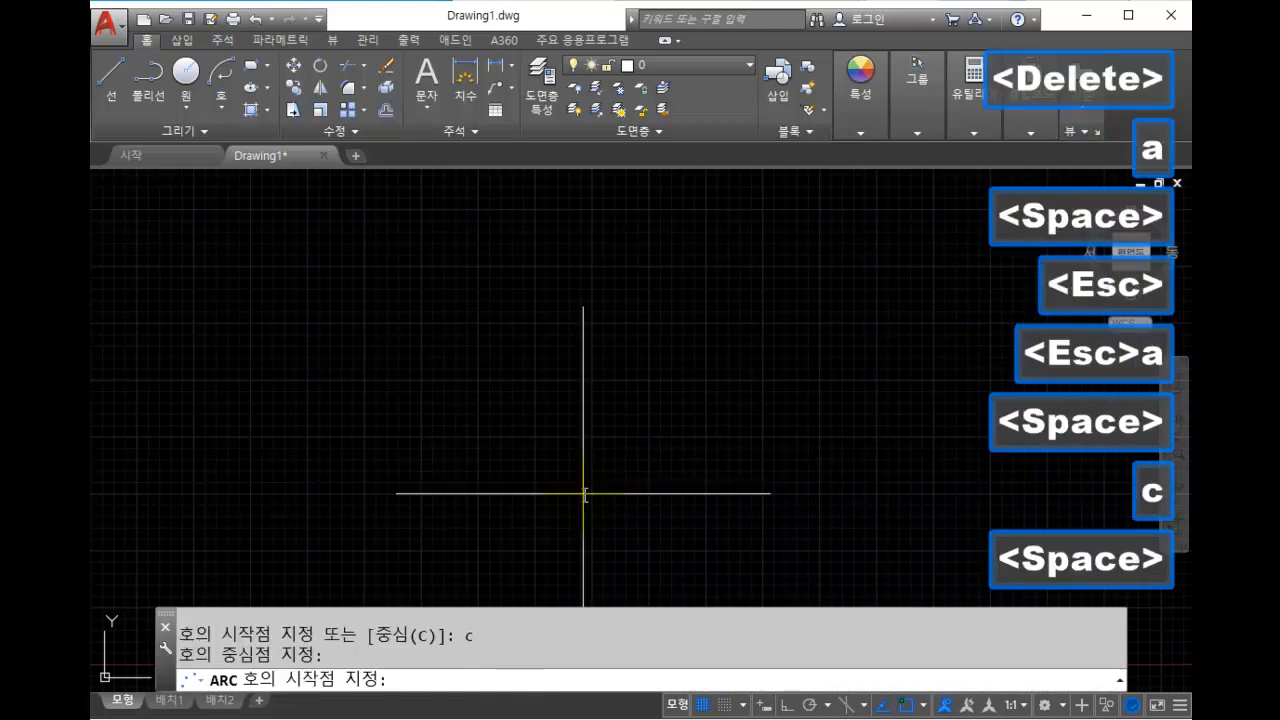
pyautogui.click(503, 285)
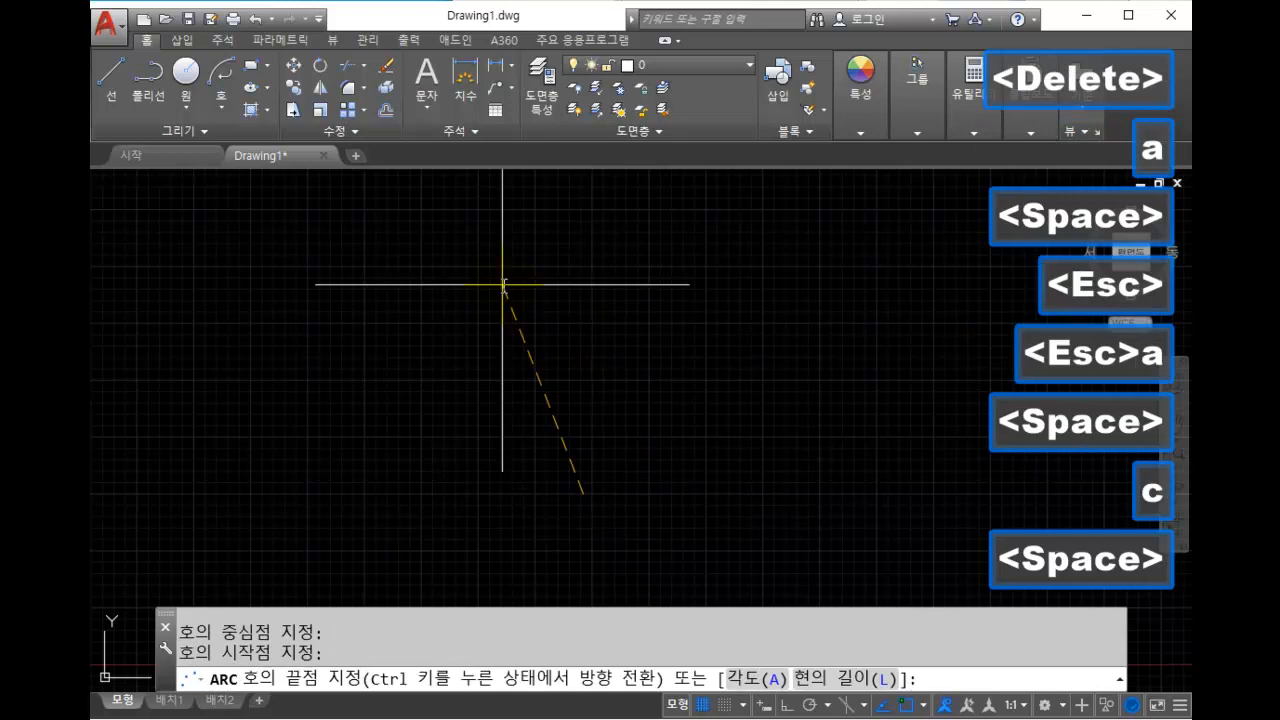
pyautogui.write('l')
pyautogui.press('space')
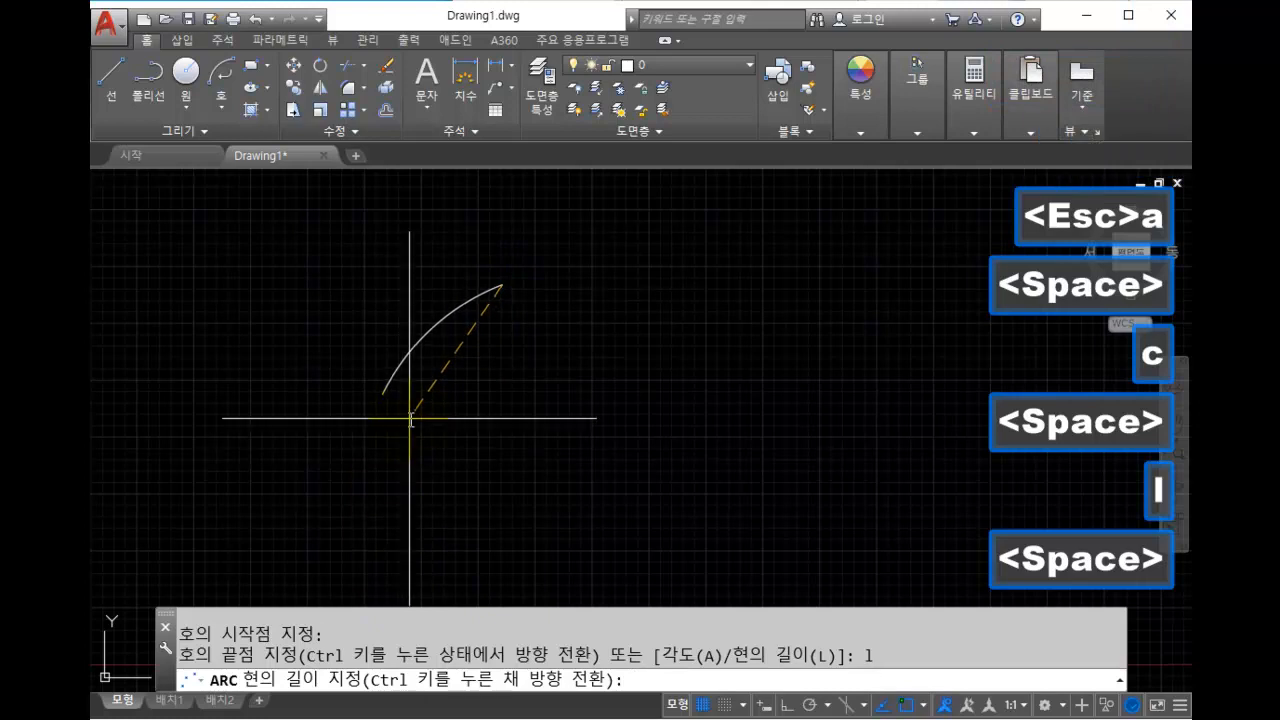
pyautogui.write('2000')
pyautogui.press('Return')
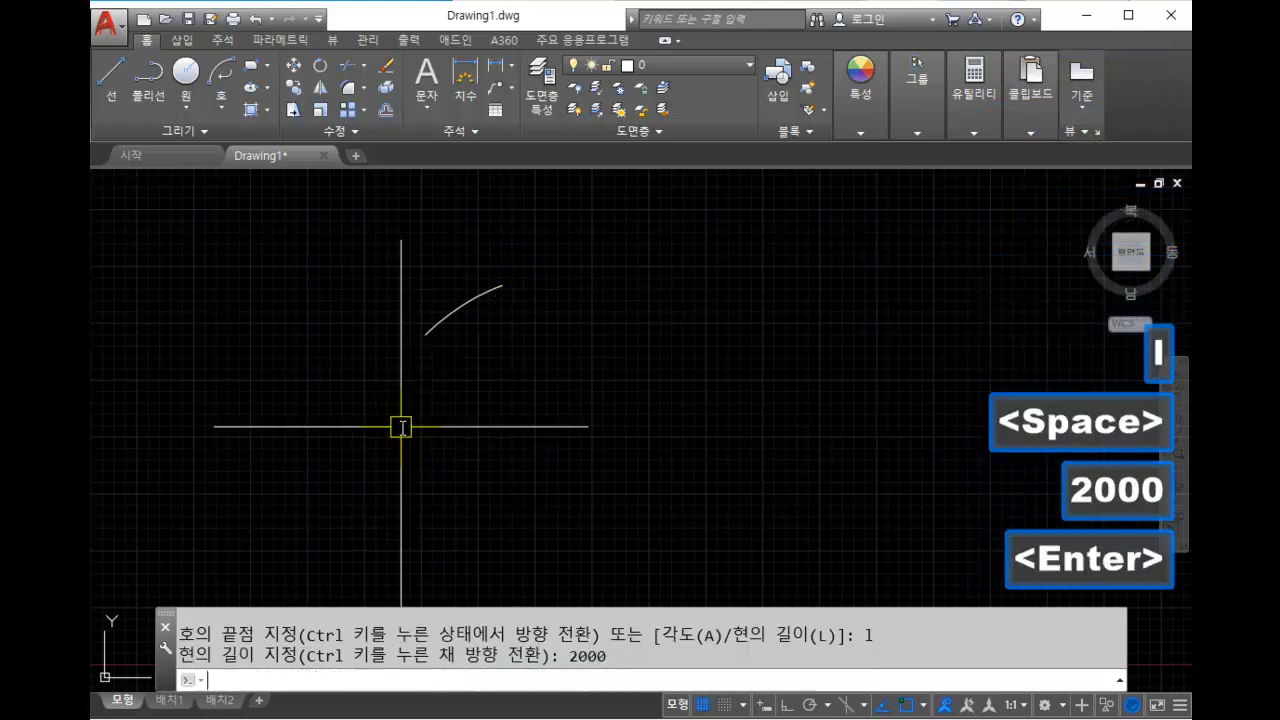
# Add an aligned dimension between the two endpoints of the arc, placing it below the arc.
pyautogui.write('dal')
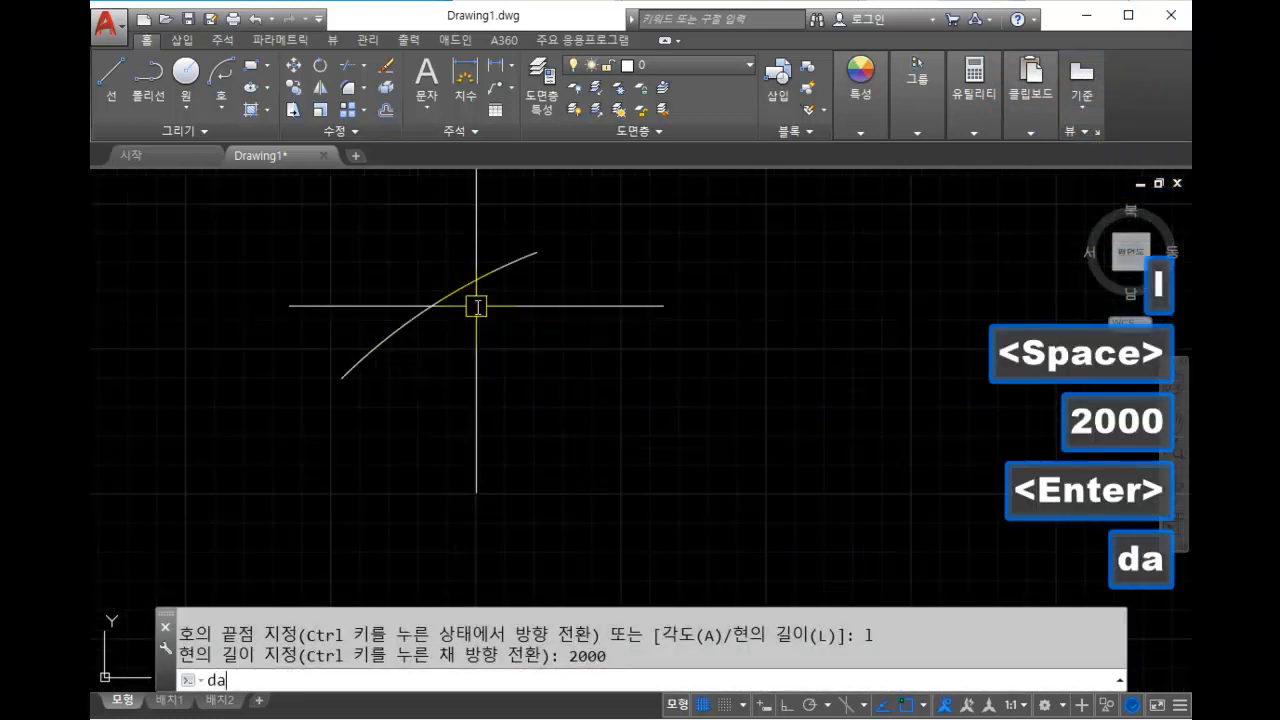
pyautogui.press('space')
pyautogui.click(521, 258)
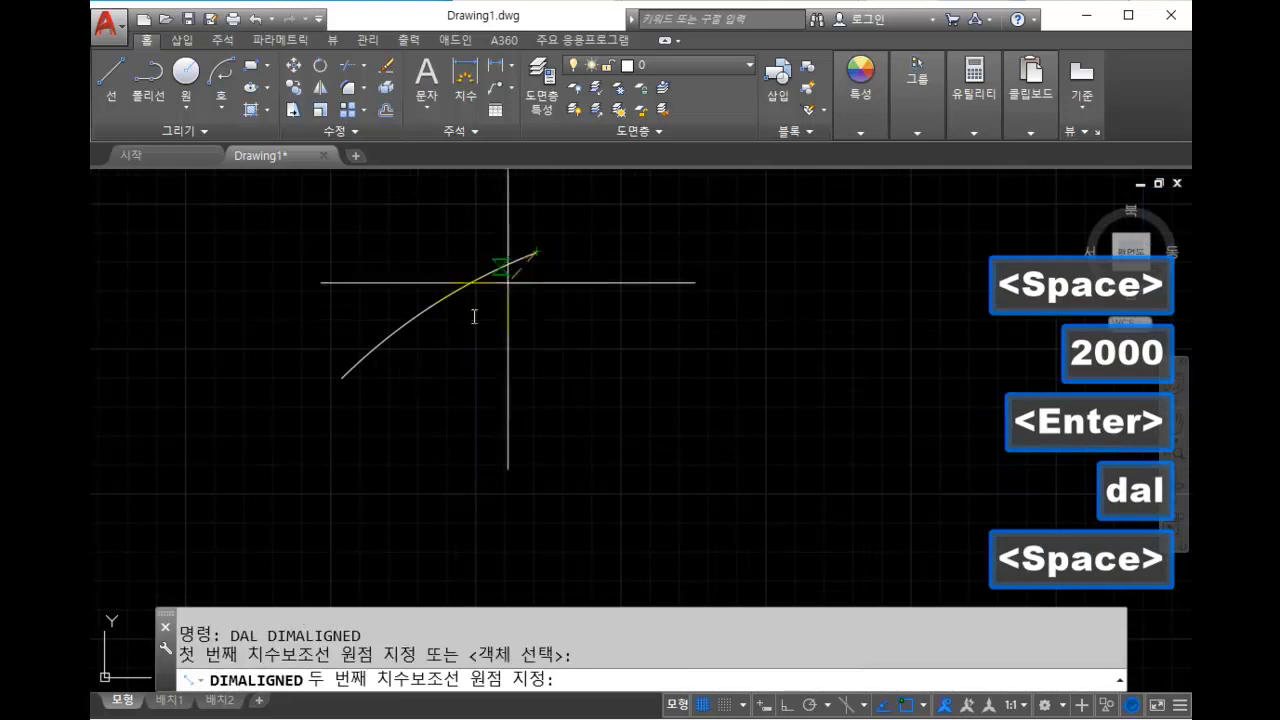
pyautogui.click(342, 378)
pyautogui.click(521, 418)
# Erase the chord-length arc together with its aligned dimension.
pyautogui.scroll(-3, 651, 486)
pyautogui.click(651, 486)
pyautogui.click(466, 386)
pyautogui.press('Delete')
pyautogui.scroll(-2, 574, 359)
pyautogui.moveTo(597, 333); pyautogui.dragTo(551, 313, button='middle')
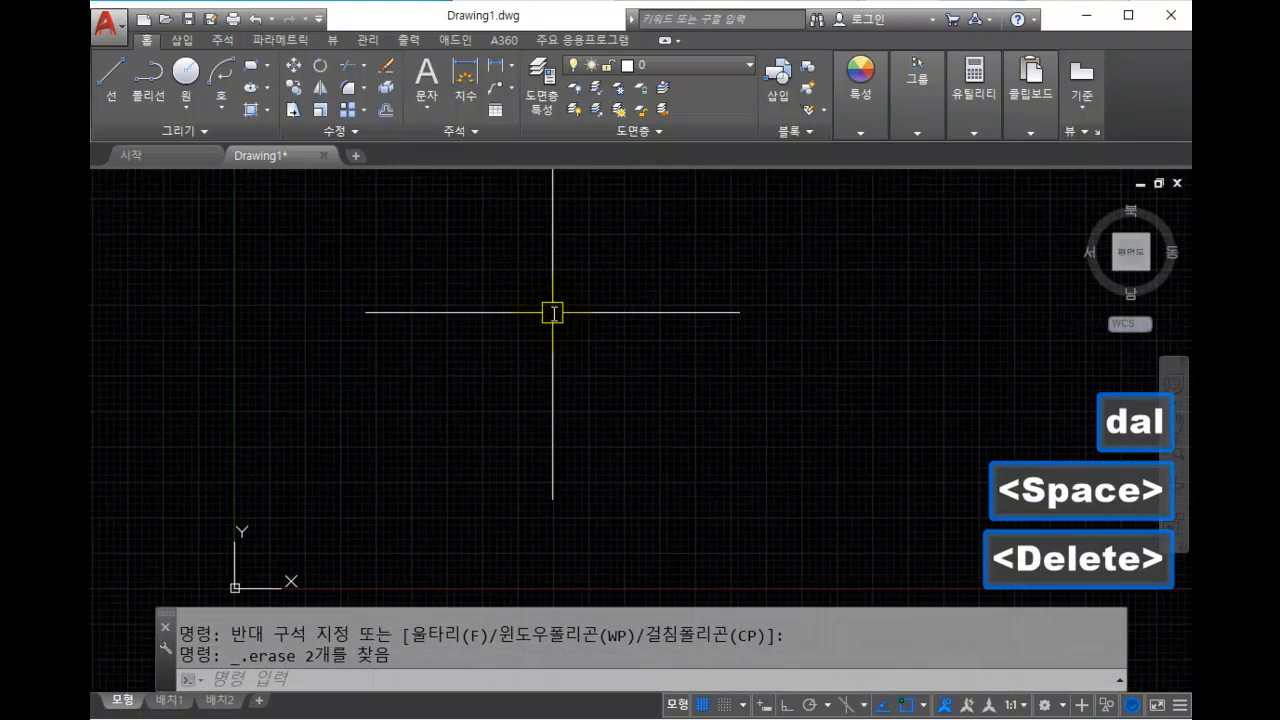
pyautogui.click(211, 99)
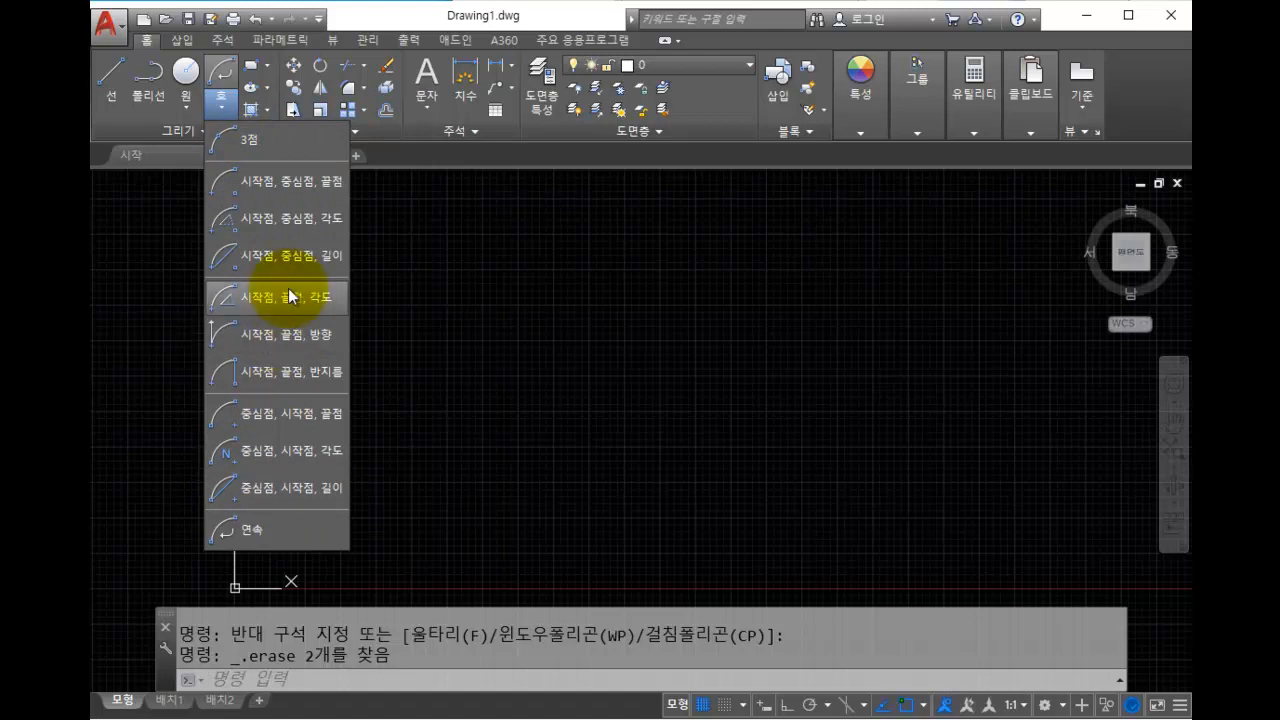
pyautogui.click(498, 334)
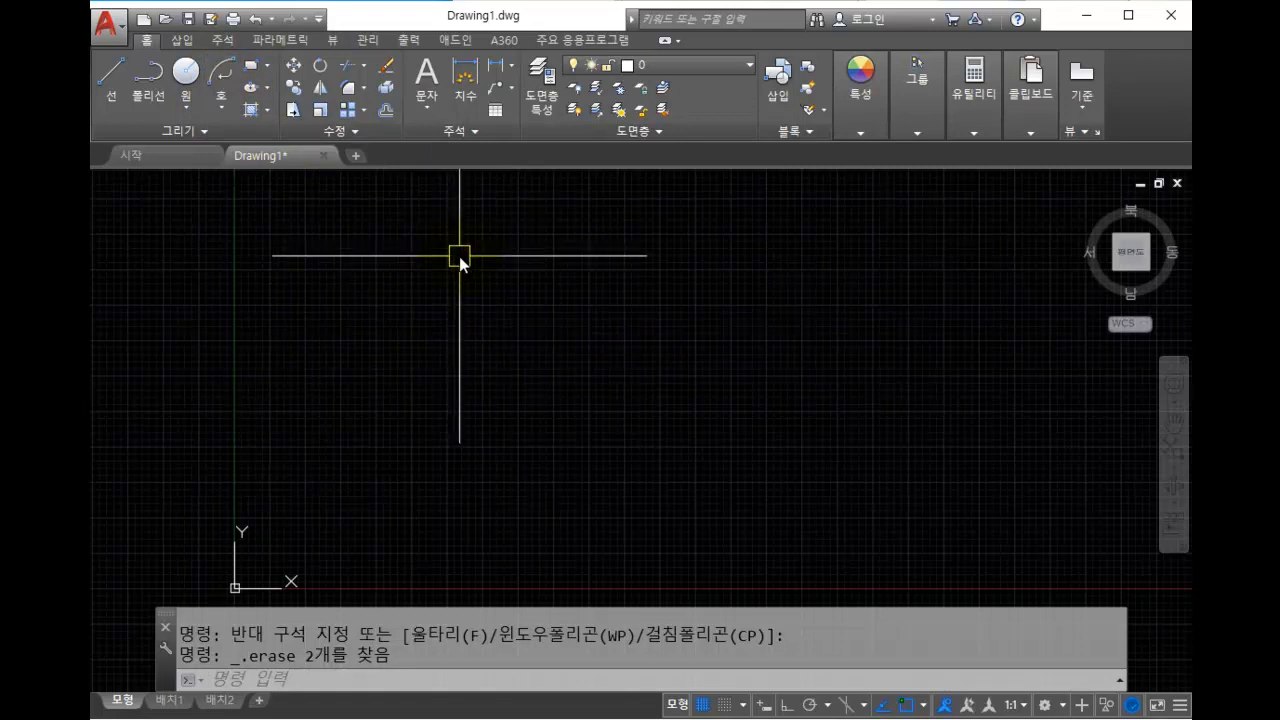
# Draw a circle freehand in the middle of the drawing area.
pyautogui.write('c')
pyautogui.press('space')
pyautogui.click(621, 331)
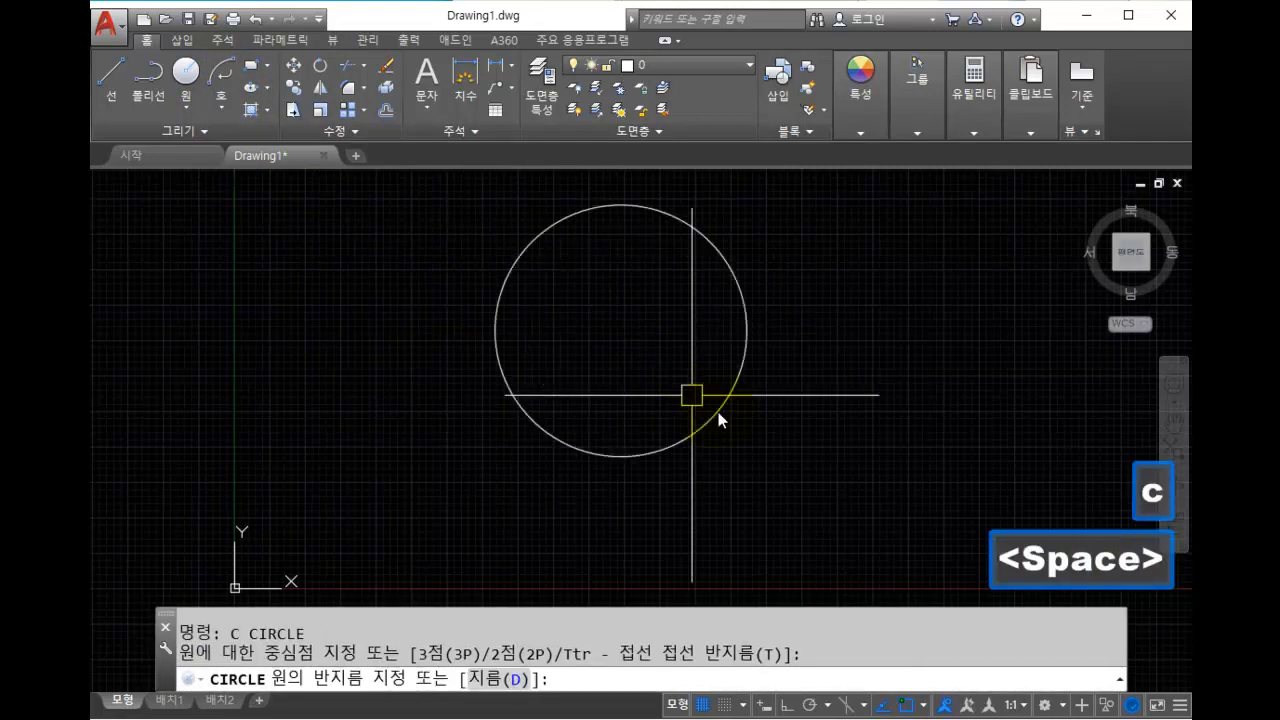
pyautogui.click(711, 421)
pyautogui.press('Escape')
# Draw two diagonal construction lines that cross at the circle's center, one rising and one falling to the right.
pyautogui.moveTo(667, 356); pyautogui.dragTo(637, 412, button='middle')
pyautogui.write('xl')
pyautogui.press('space')
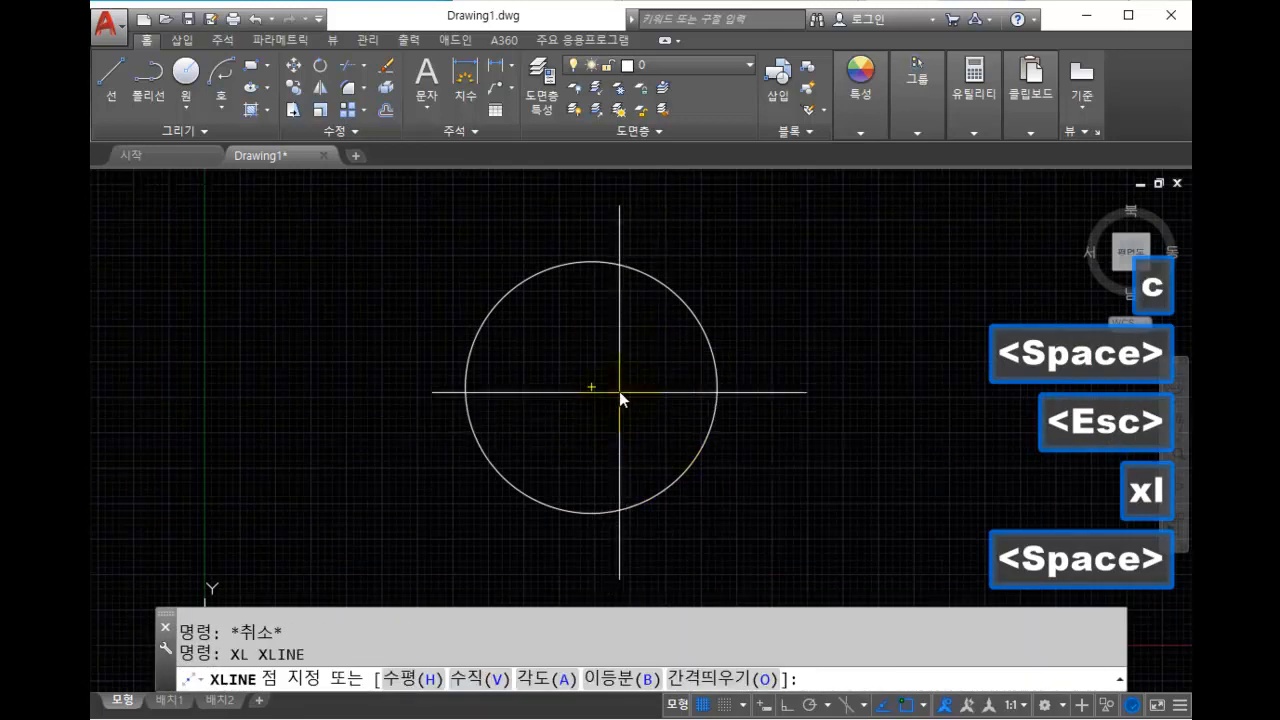
pyautogui.click(680, 322)
pyautogui.click(728, 262)
pyautogui.press('Escape')
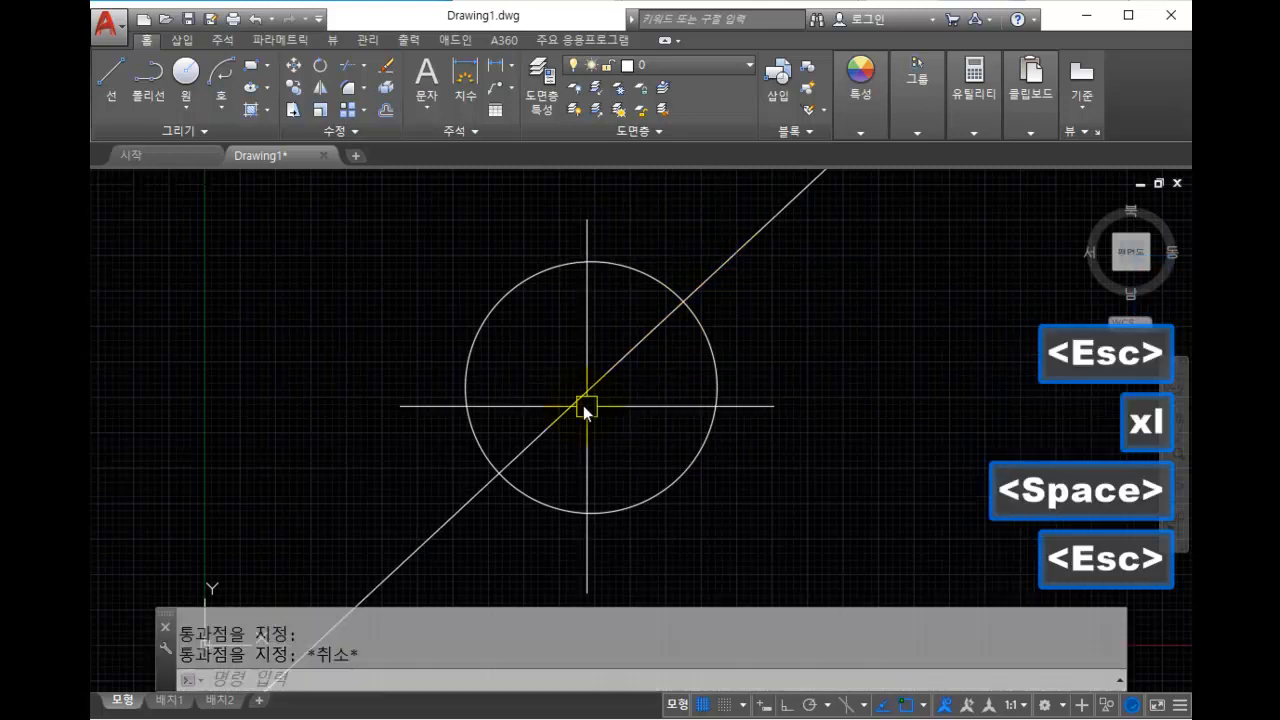
pyautogui.press('space')
pyautogui.click(592, 384)
pyautogui.click(790, 518)
pyautogui.press('Escape')
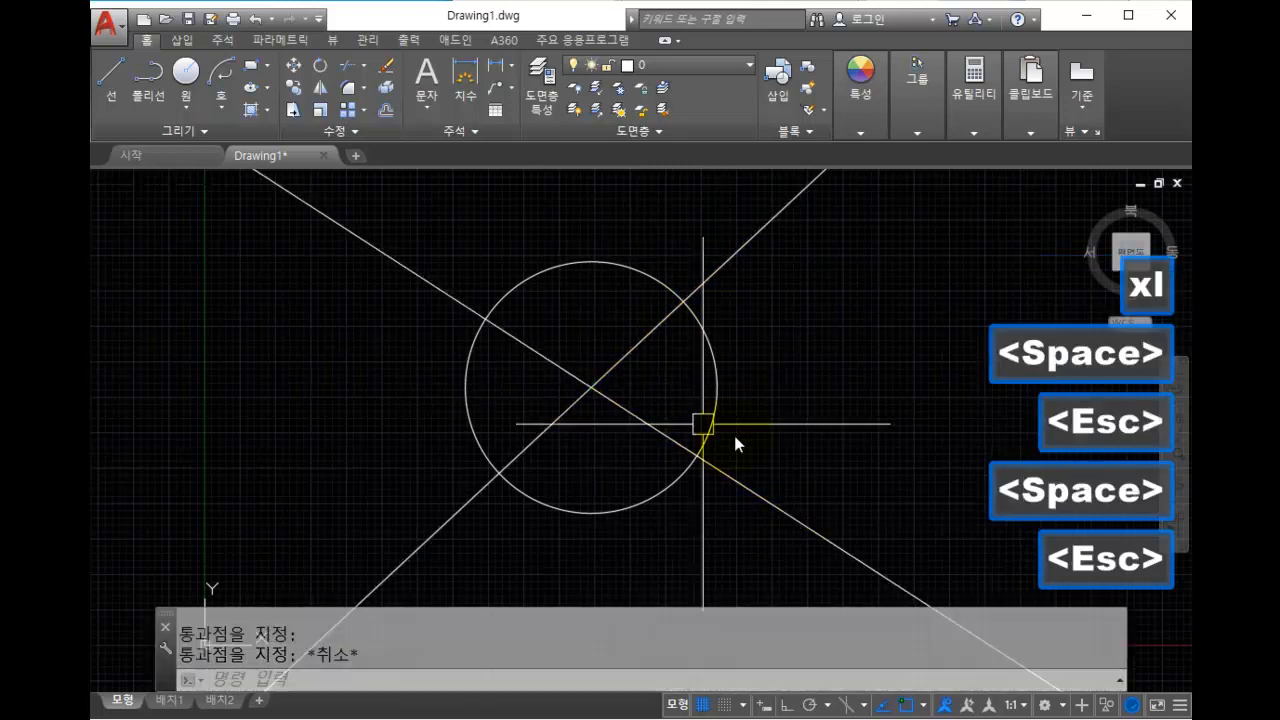
pyautogui.scroll(-2, 651, 409)
pyautogui.write('tr')
pyautogui.press('space')
pyautogui.click(791, 503)
pyautogui.press('Escape')
pyautogui.press('Escape')
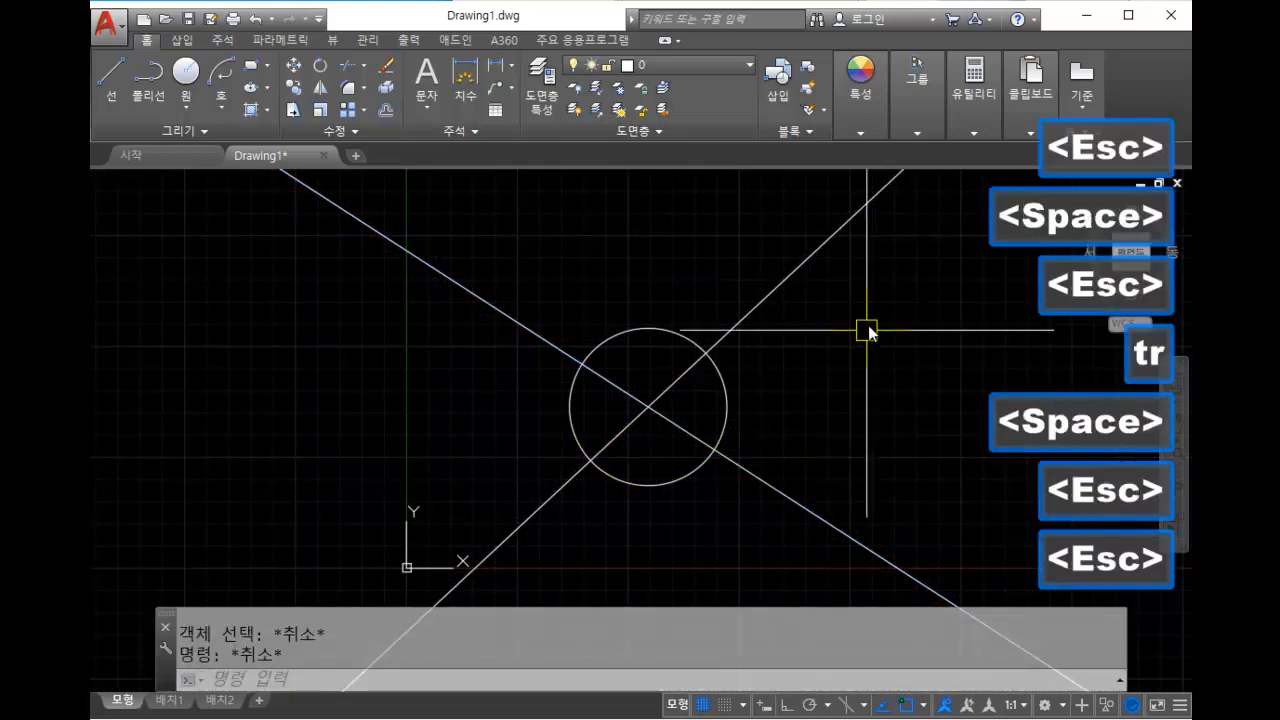
# Trim the circle and construction lines against both lines, leaving only the upper arc and the line parts above the center.
pyautogui.write('tr')
pyautogui.press('space')
pyautogui.click(863, 335)
pyautogui.click(543, 294)
pyautogui.click(880, 515)
pyautogui.click(797, 553)
pyautogui.press('space')
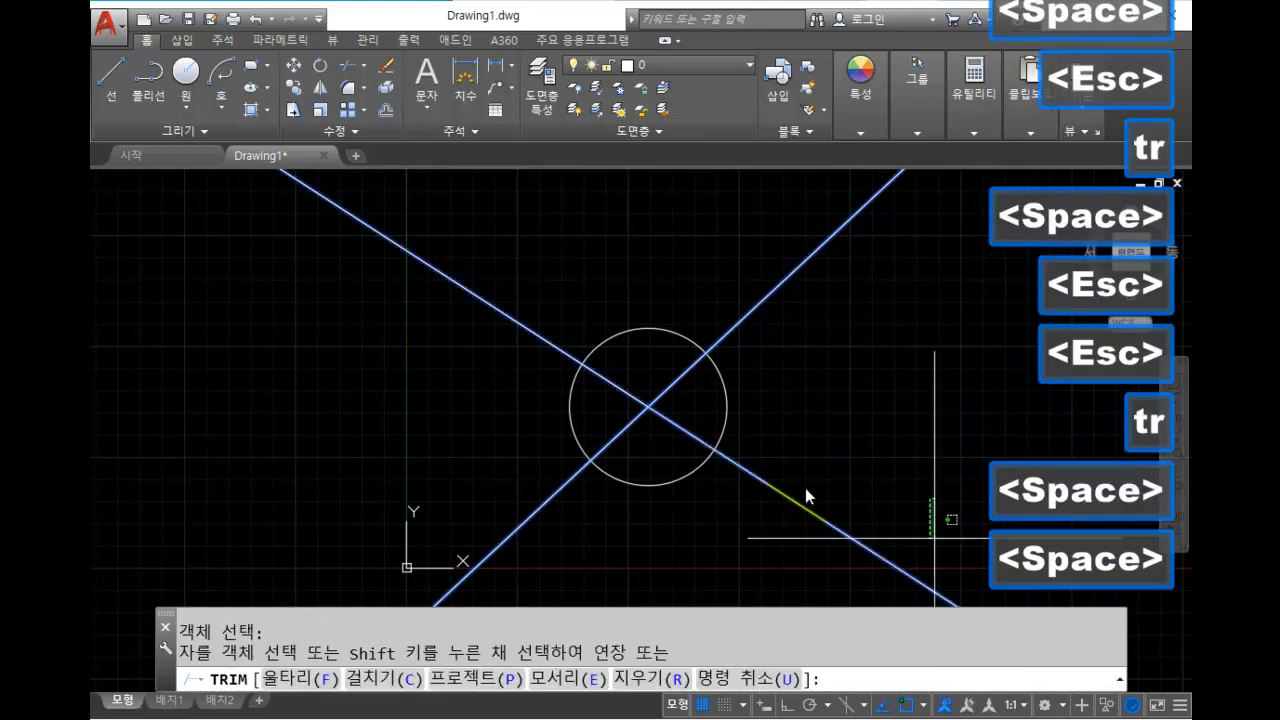
pyautogui.click(1008, 494)
pyautogui.click(544, 449)
pyautogui.press('Escape')
# Erase the two remaining diagonal lines, keeping only the trimmed arc.
pyautogui.click(770, 350)
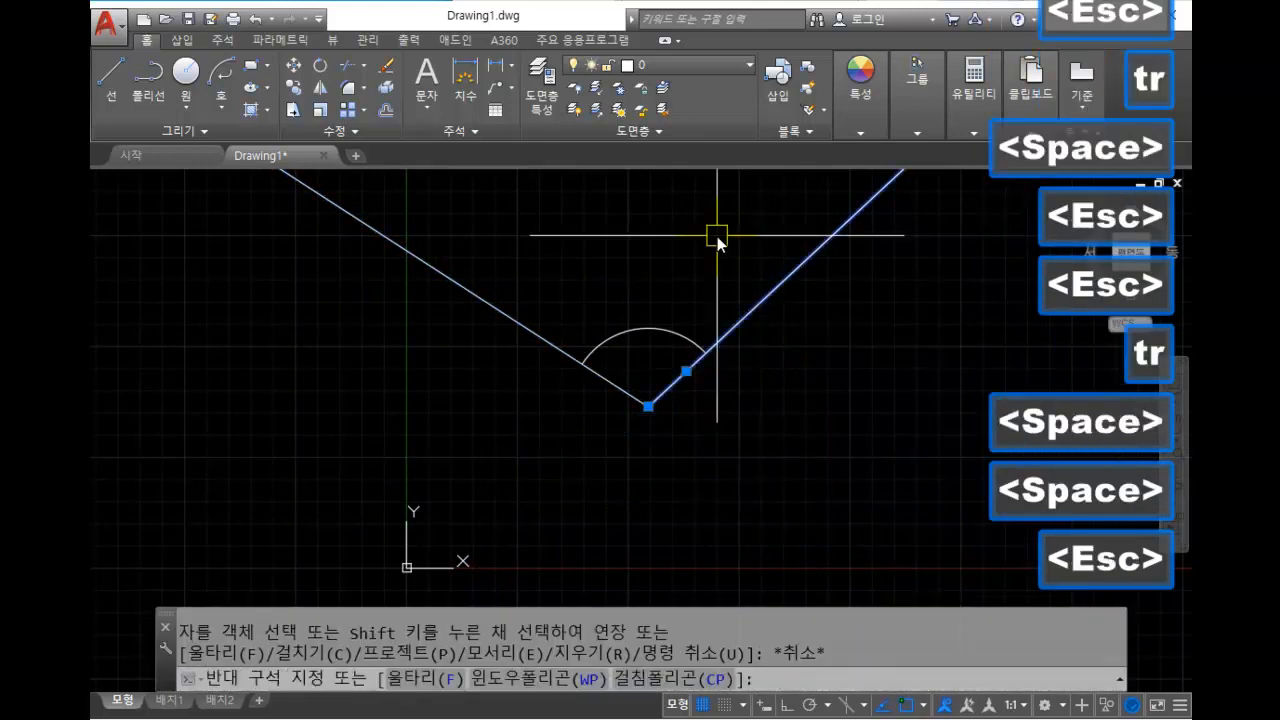
pyautogui.click(716, 236)
pyautogui.click(586, 214)
pyautogui.click(394, 271)
pyautogui.press('Delete')
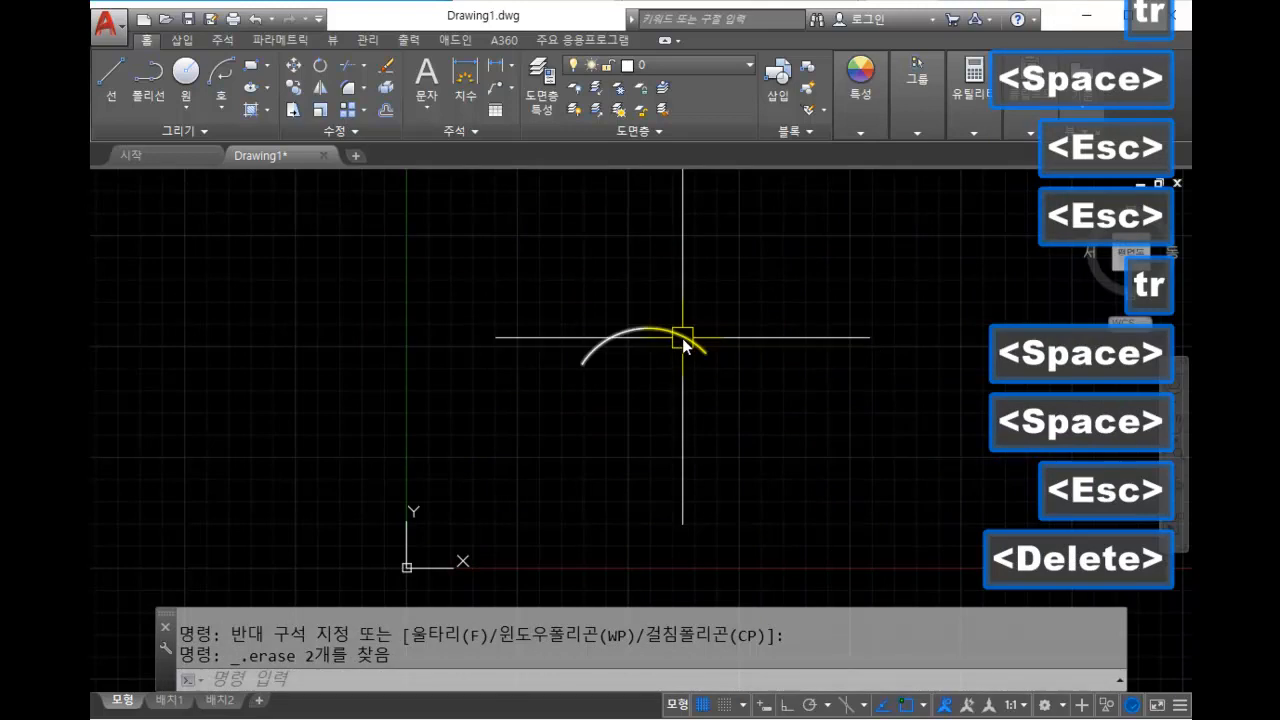
# Erase the arc left over from the trimmed circle.
pyautogui.scroll(2, 680, 373)
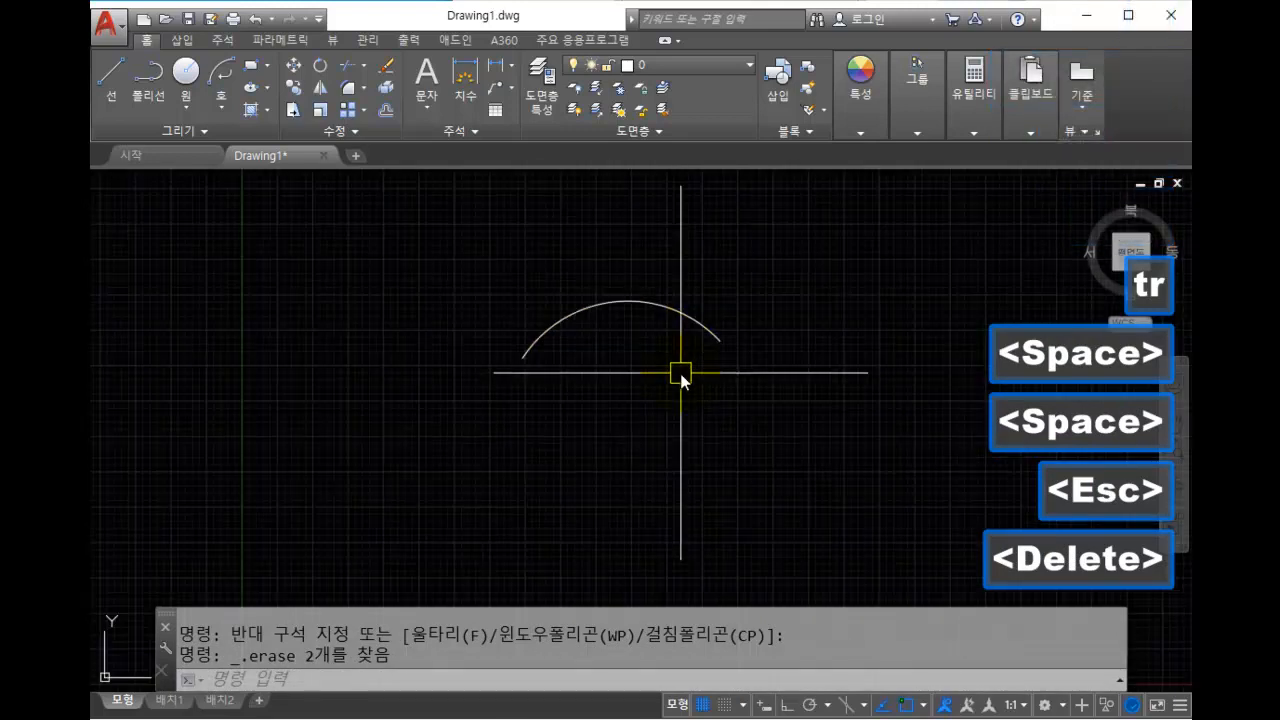
pyautogui.moveTo(682, 390); pyautogui.dragTo(629, 370, button='middle')
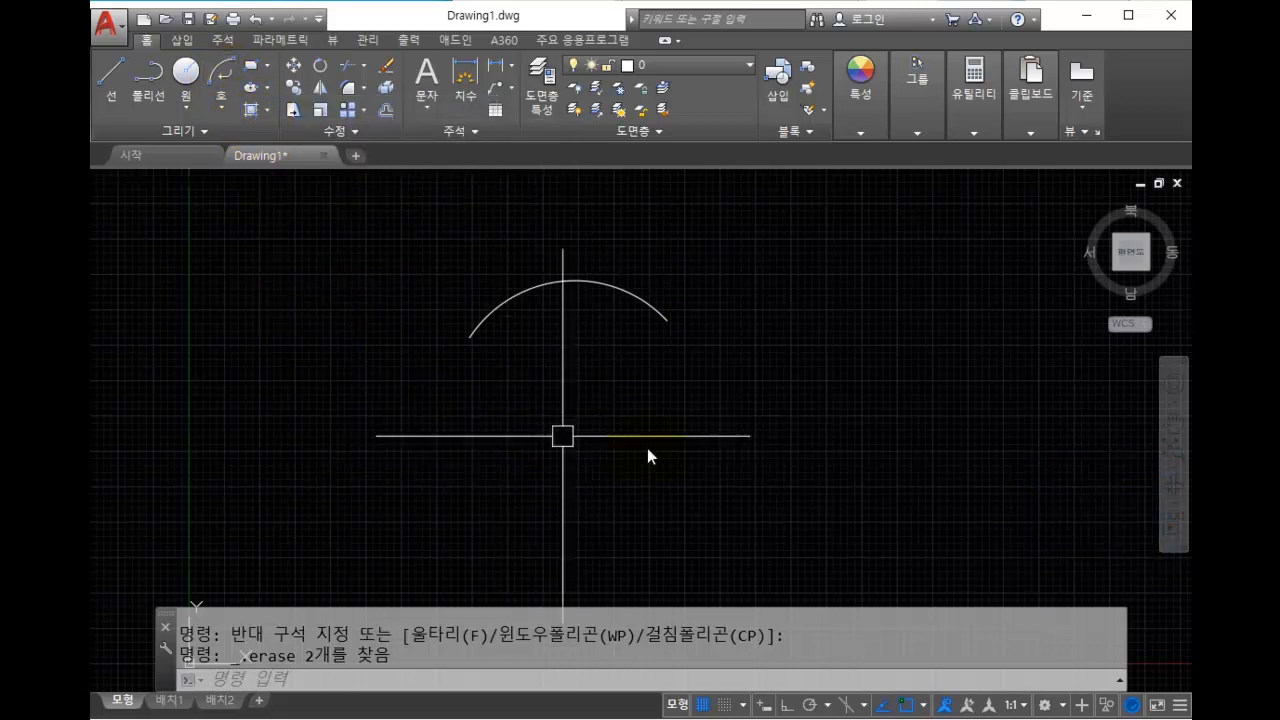
pyautogui.click(663, 434)
pyautogui.click(529, 291)
pyautogui.press('Delete')
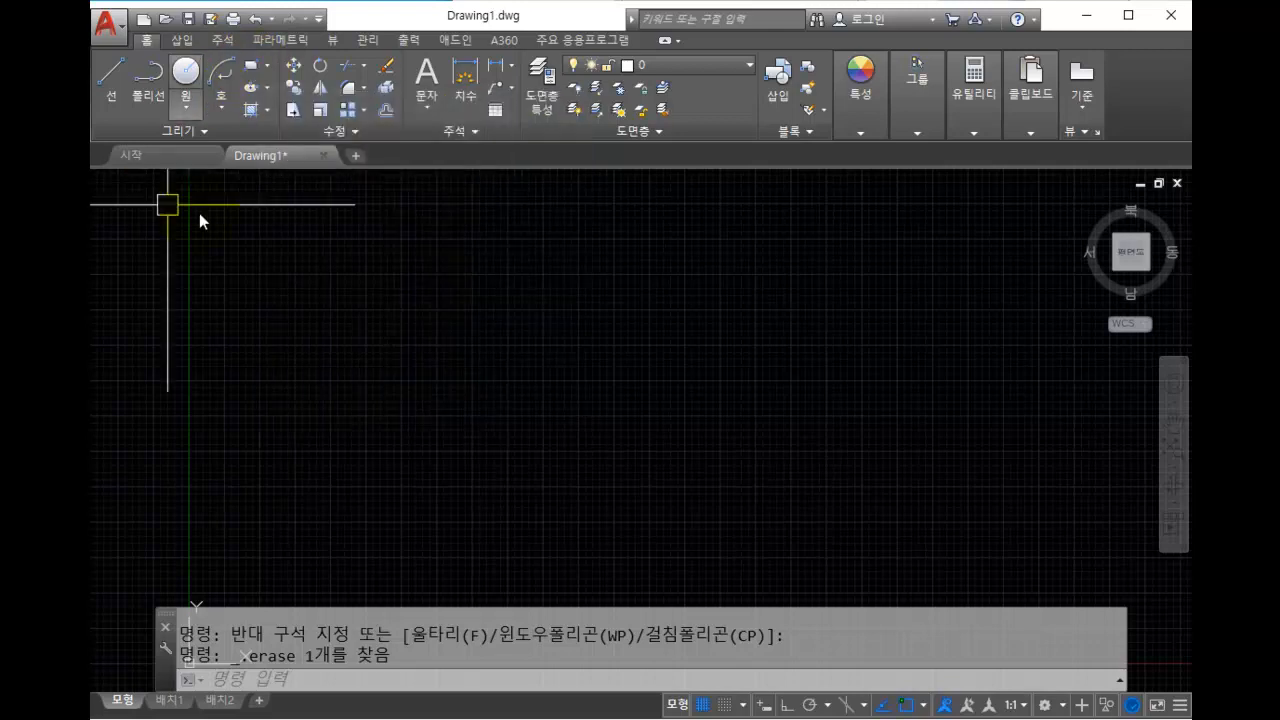
# Draw a rectangle freehand from two opposite corners, to the upper right of the origin.
pyautogui.scroll(-2, 834, 363)
pyautogui.scroll(2, 777, 380)
pyautogui.click(248, 64)
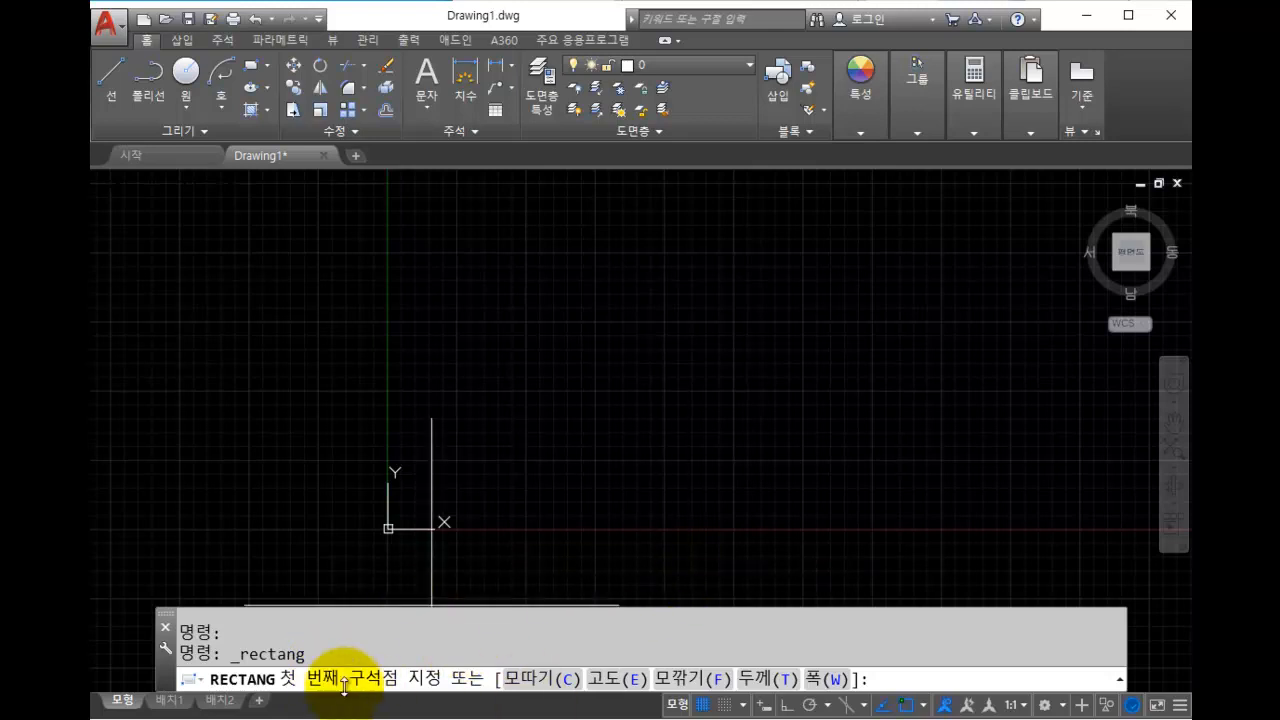
pyautogui.click(542, 435)
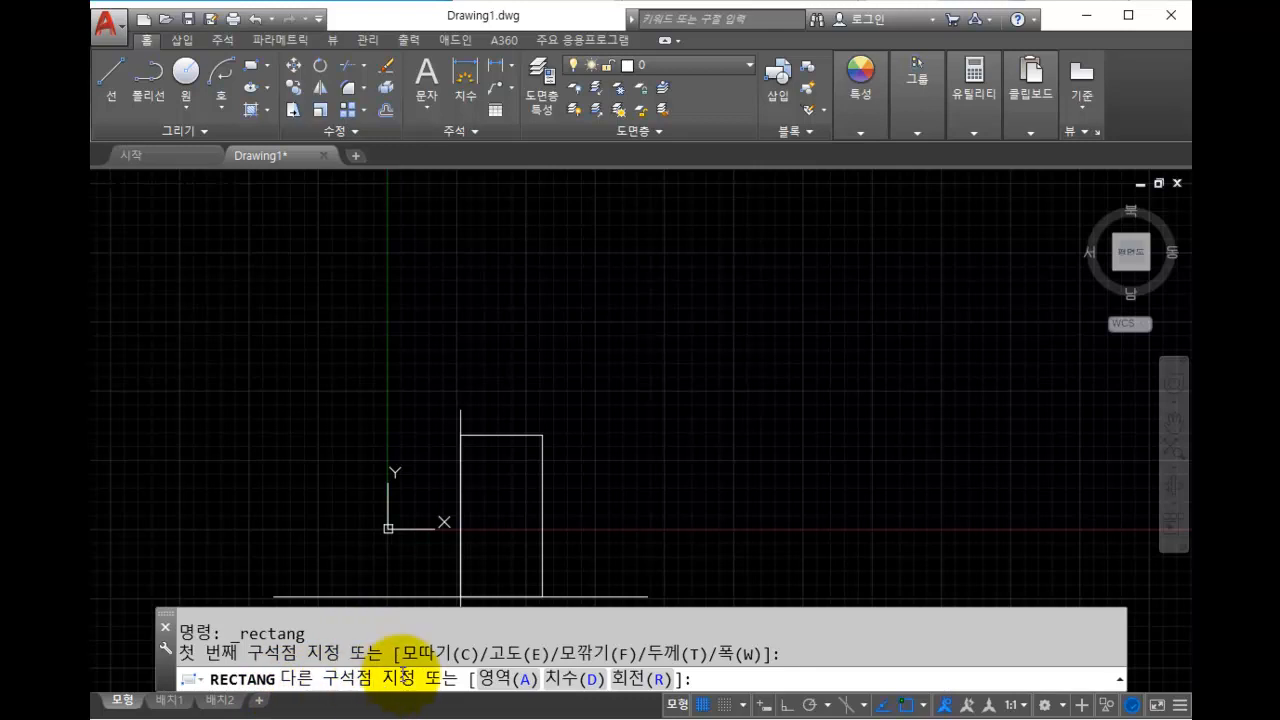
pyautogui.scroll(-2, 694, 500)
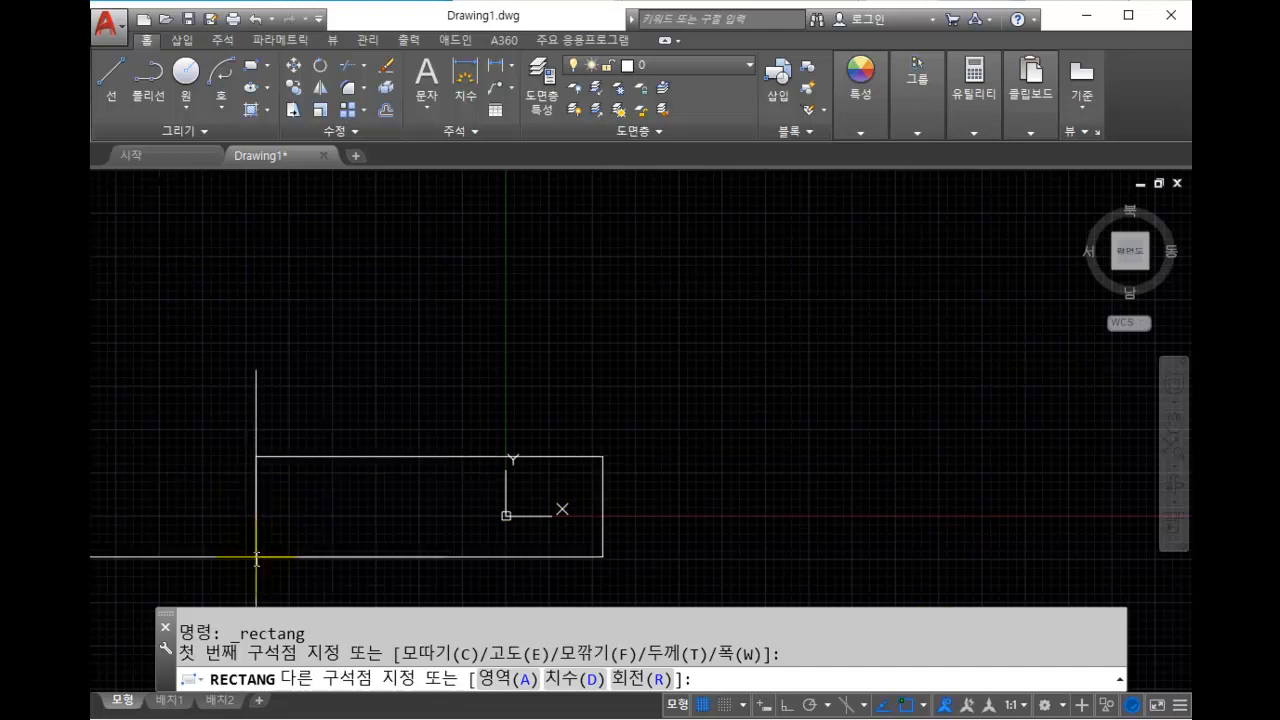
pyautogui.click(976, 219)
pyautogui.scroll(2, 973, 219)
pyautogui.scroll(-2, 960, 237)
pyautogui.moveTo(946, 251); pyautogui.dragTo(871, 266, button='middle')
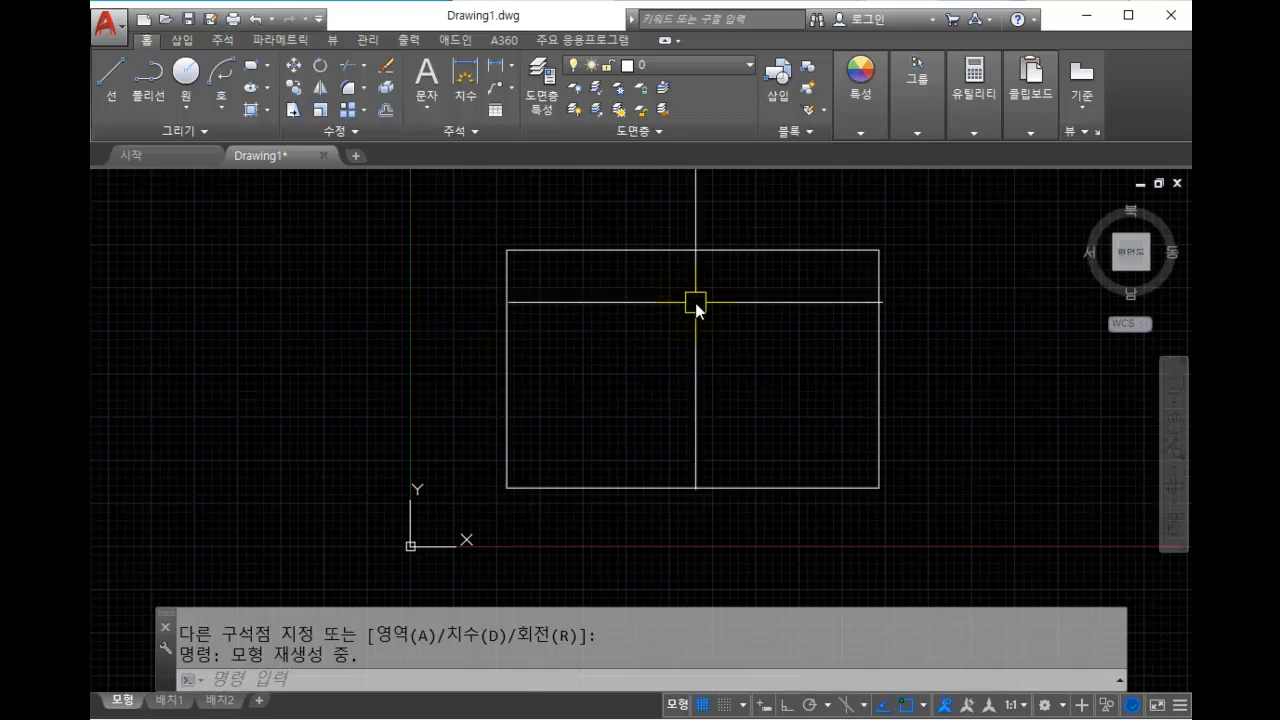
# Erase the existing rectangle and draw a new one freehand from two opposite corners, to the upper right of the origin.
pyautogui.click(681, 254)
pyautogui.press('Delete')
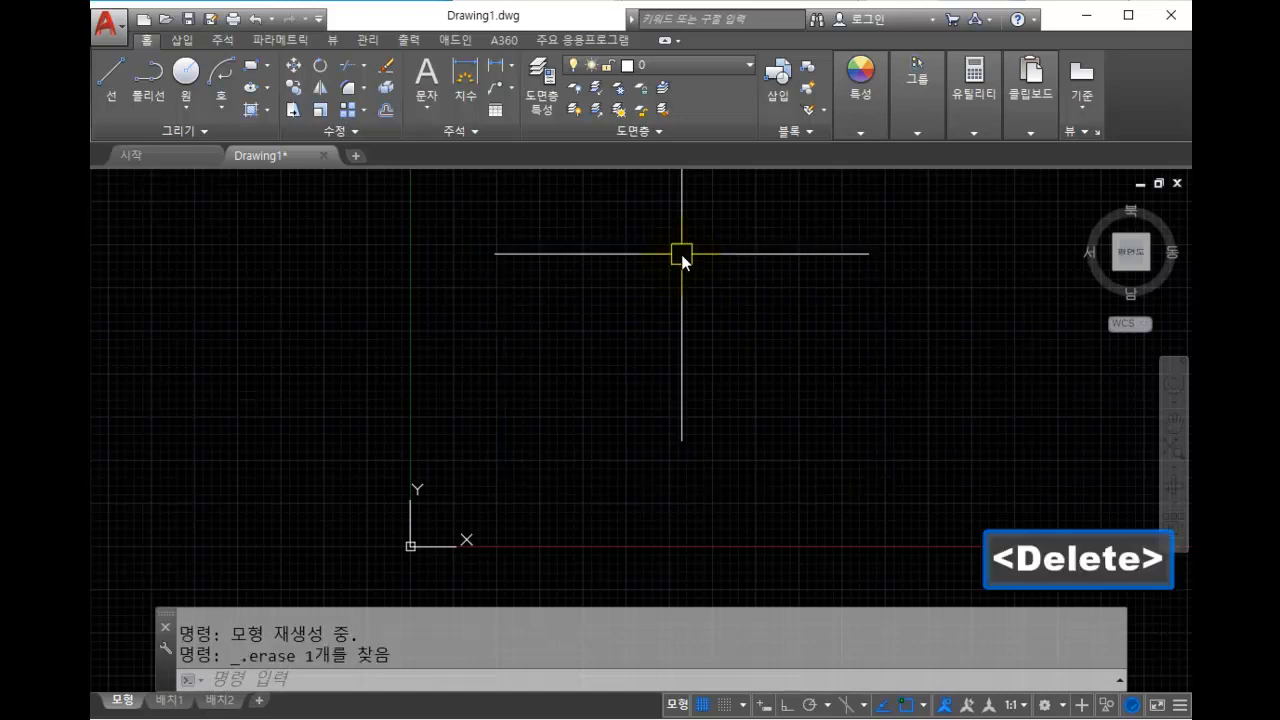
pyautogui.write('rec')
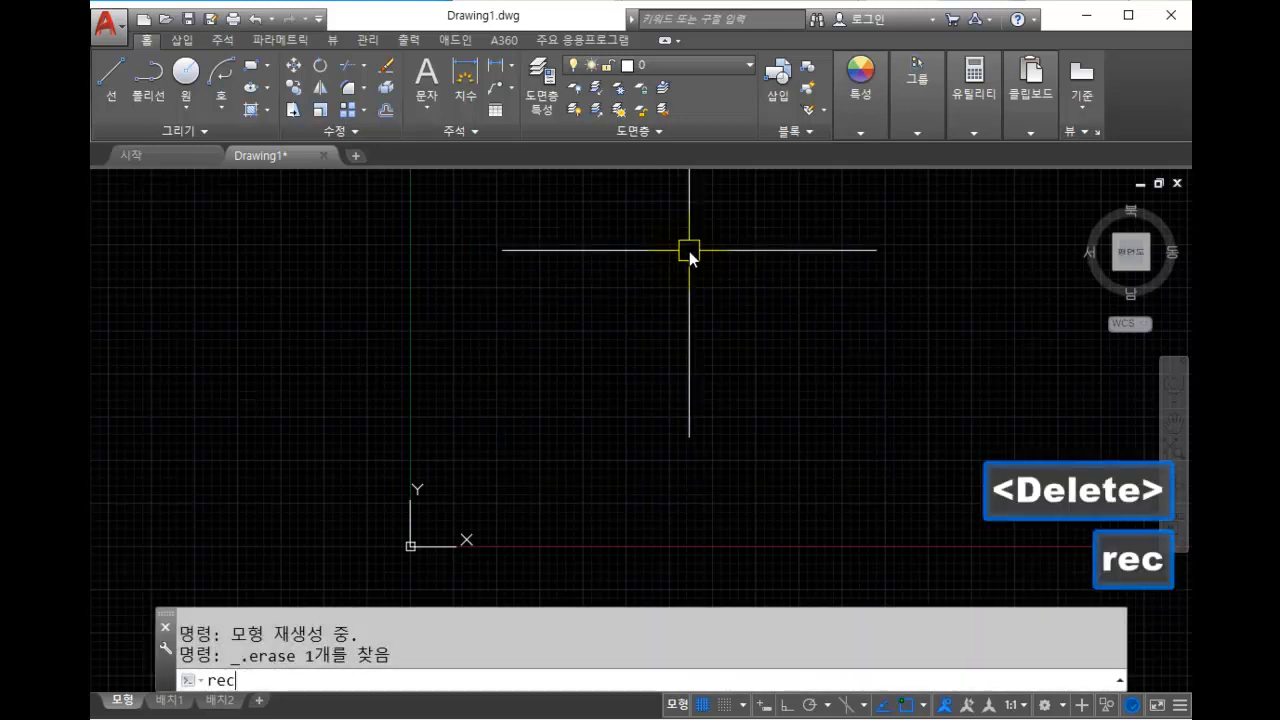
pyautogui.press('space')
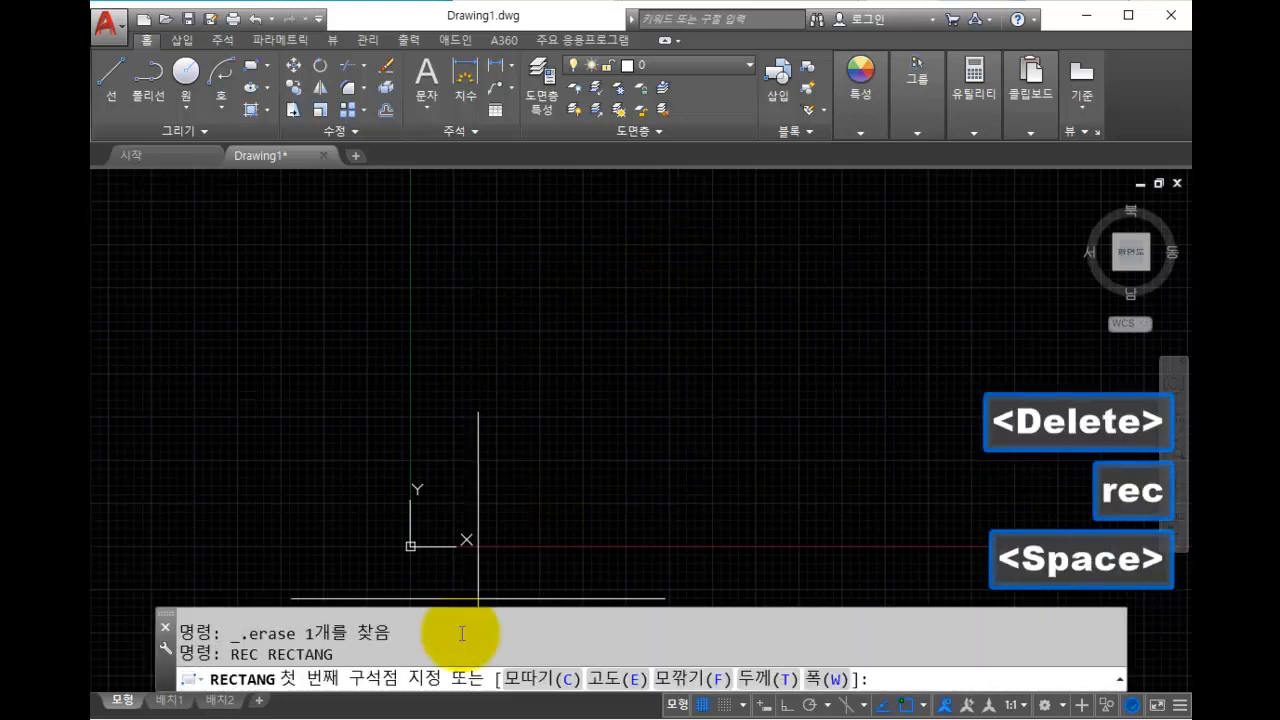
pyautogui.click(517, 253)
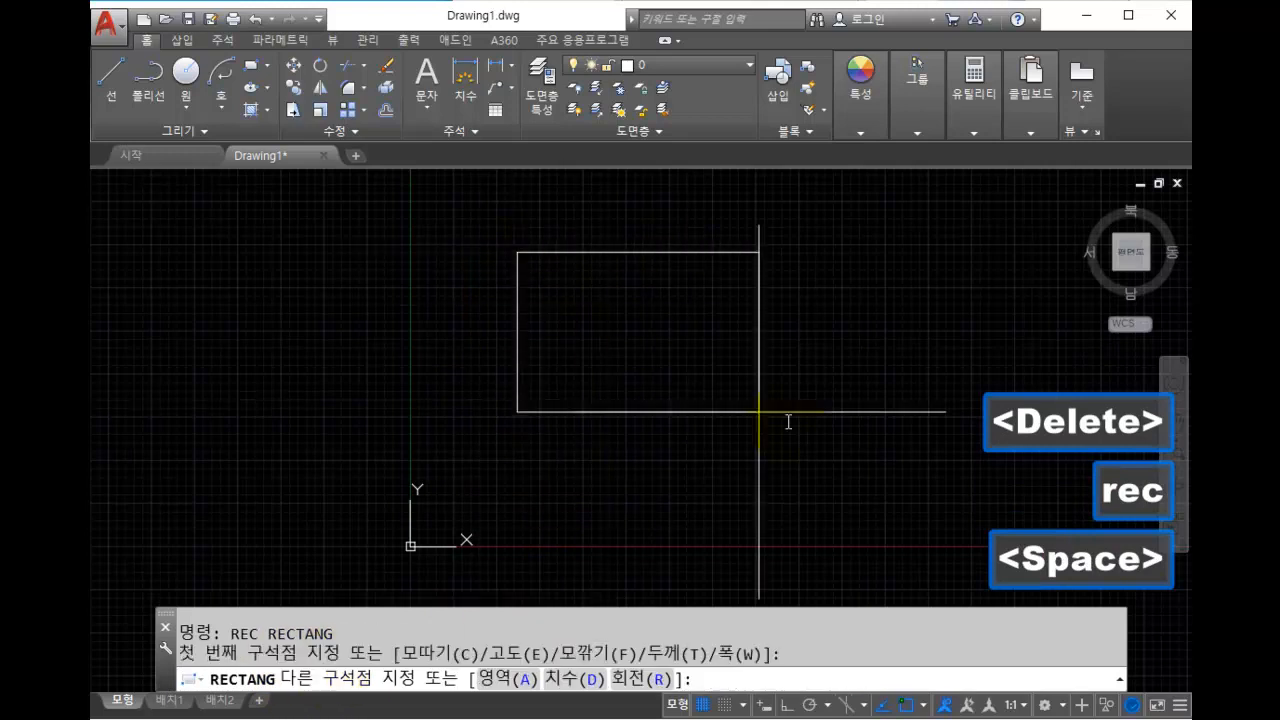
pyautogui.click(895, 486)
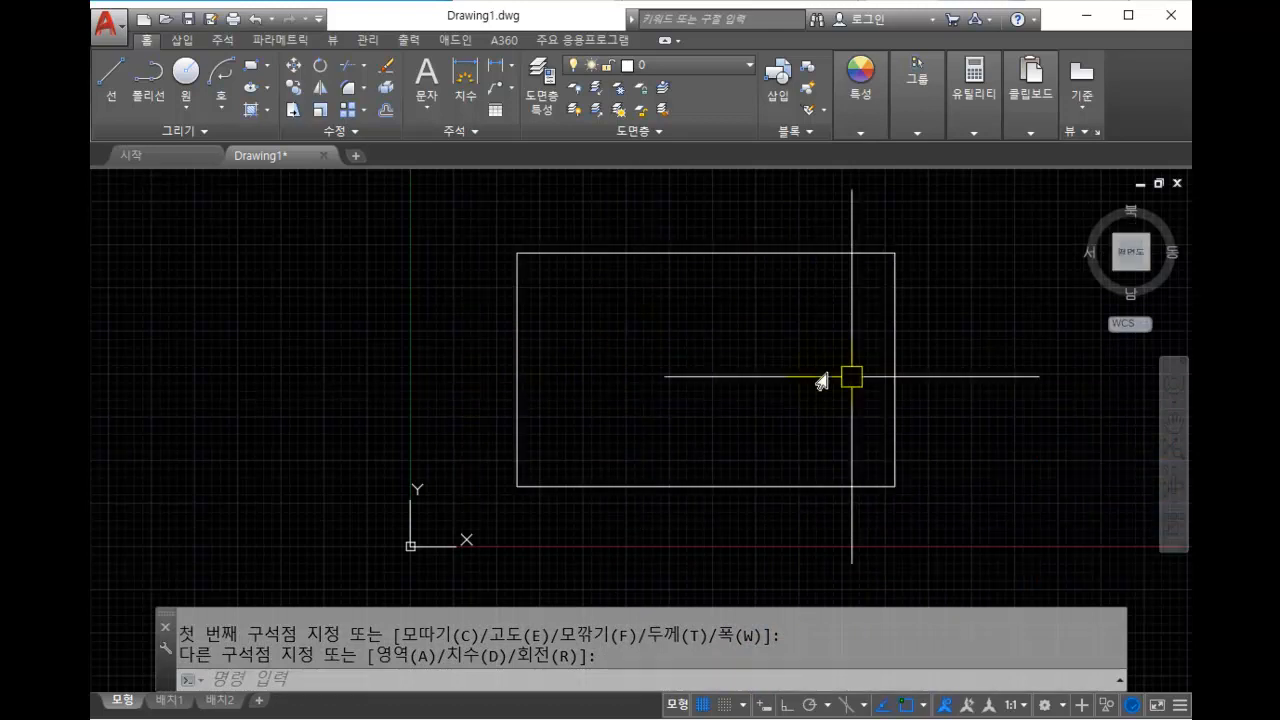
# Select the rectangle with a crossing window across its right edge and erase it.
pyautogui.click(963, 484)
pyautogui.click(797, 401)
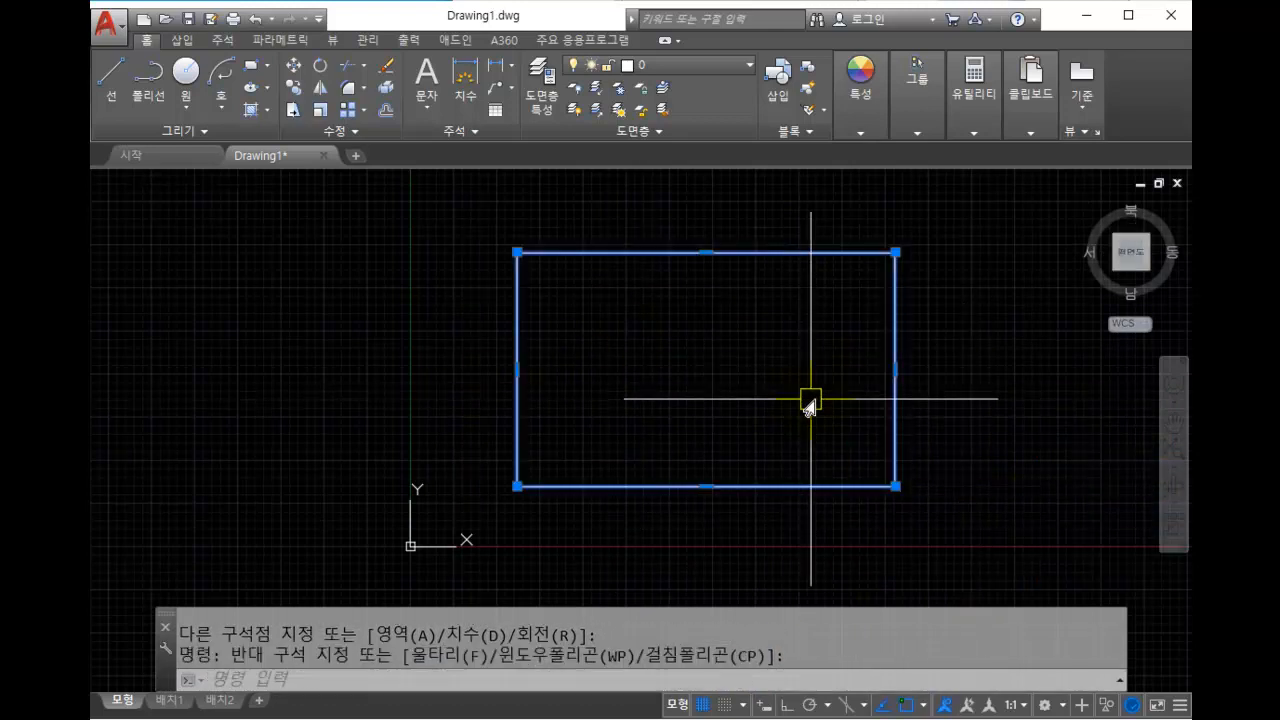
pyautogui.press('Escape')
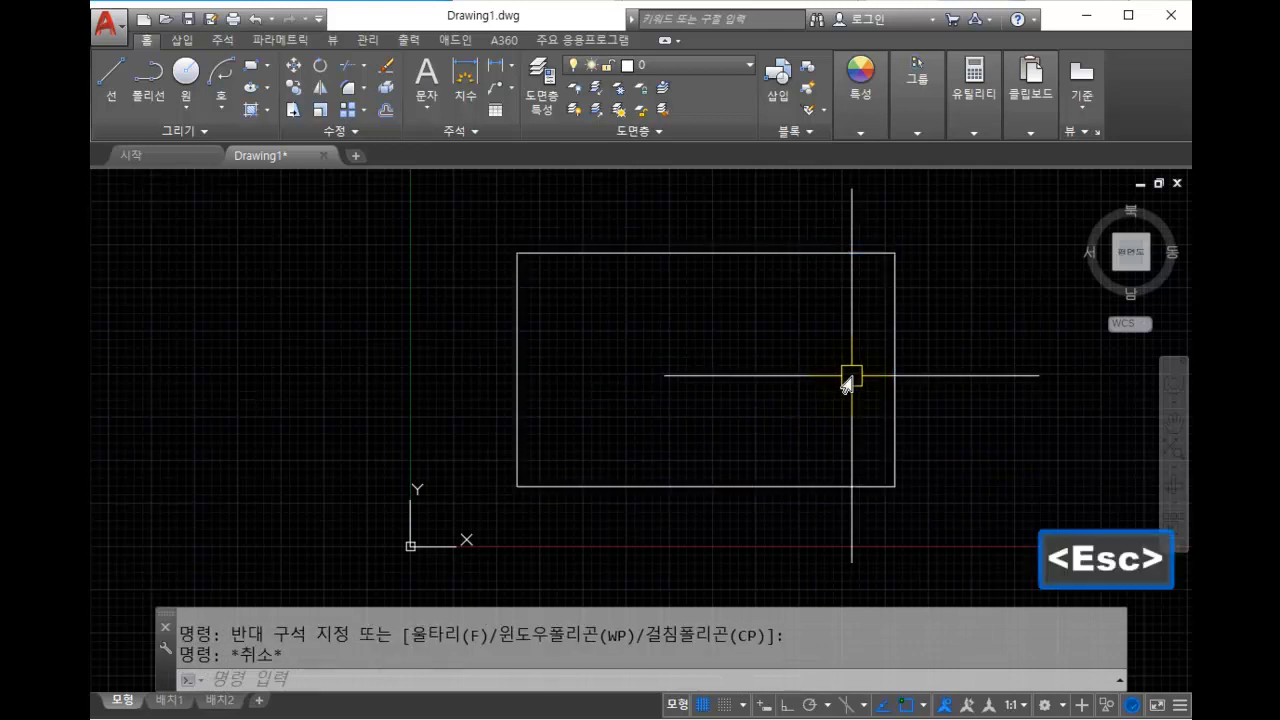
pyautogui.click(943, 394)
pyautogui.click(791, 363)
pyautogui.press('Delete')
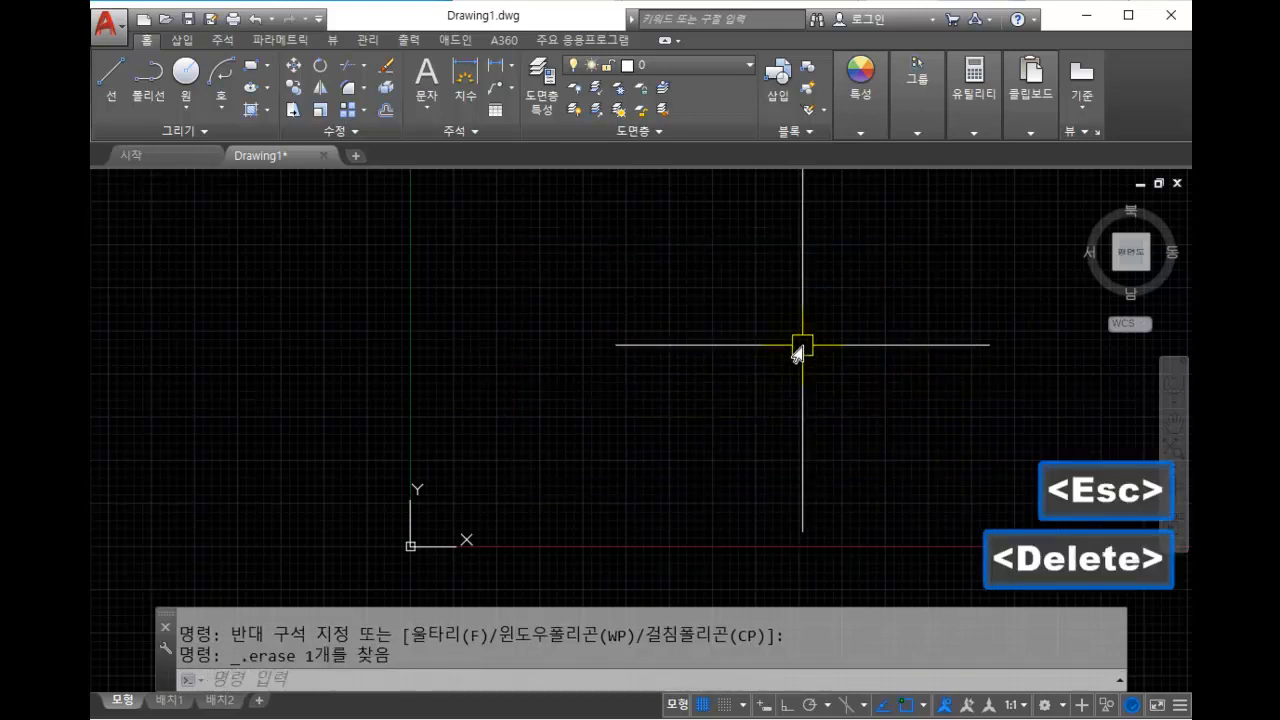
# Draw a tall rectangle freehand from two opposite corners, above and to the right of the origin.
pyautogui.write('rec')
pyautogui.press('space')
pyautogui.click(548, 387)
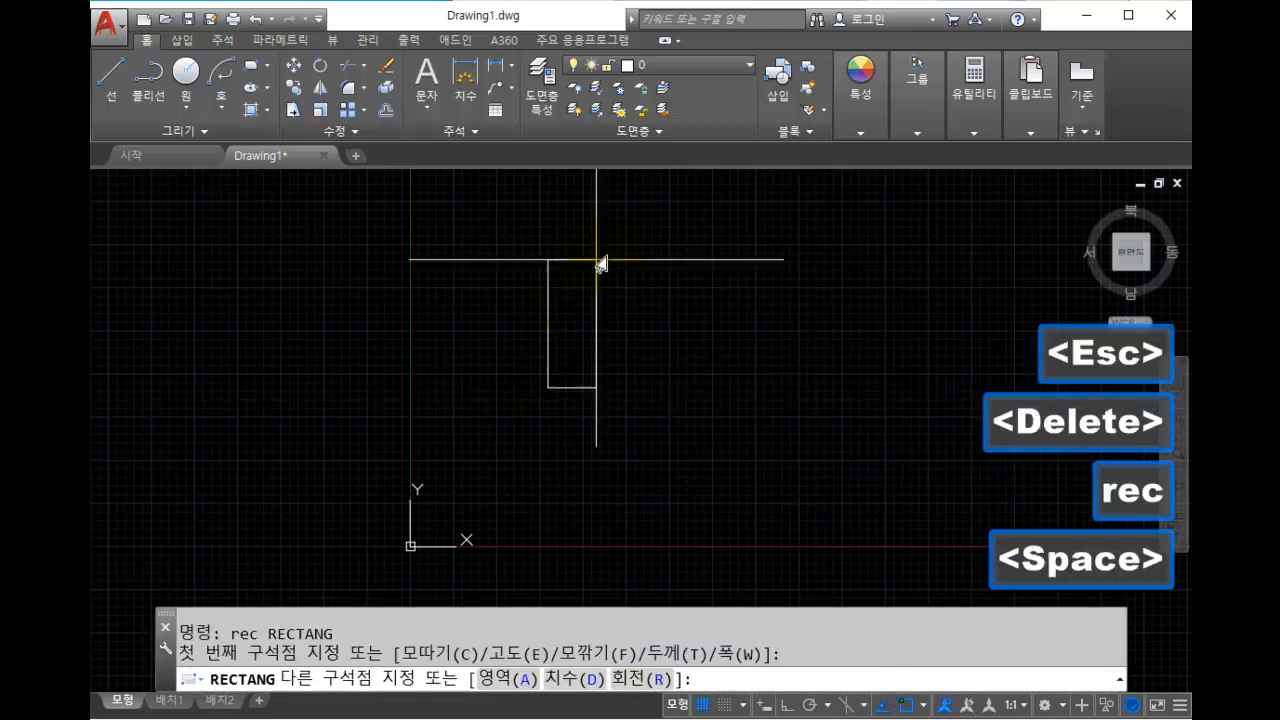
pyautogui.press('Escape')
pyautogui.scroll(5, 543, 243)
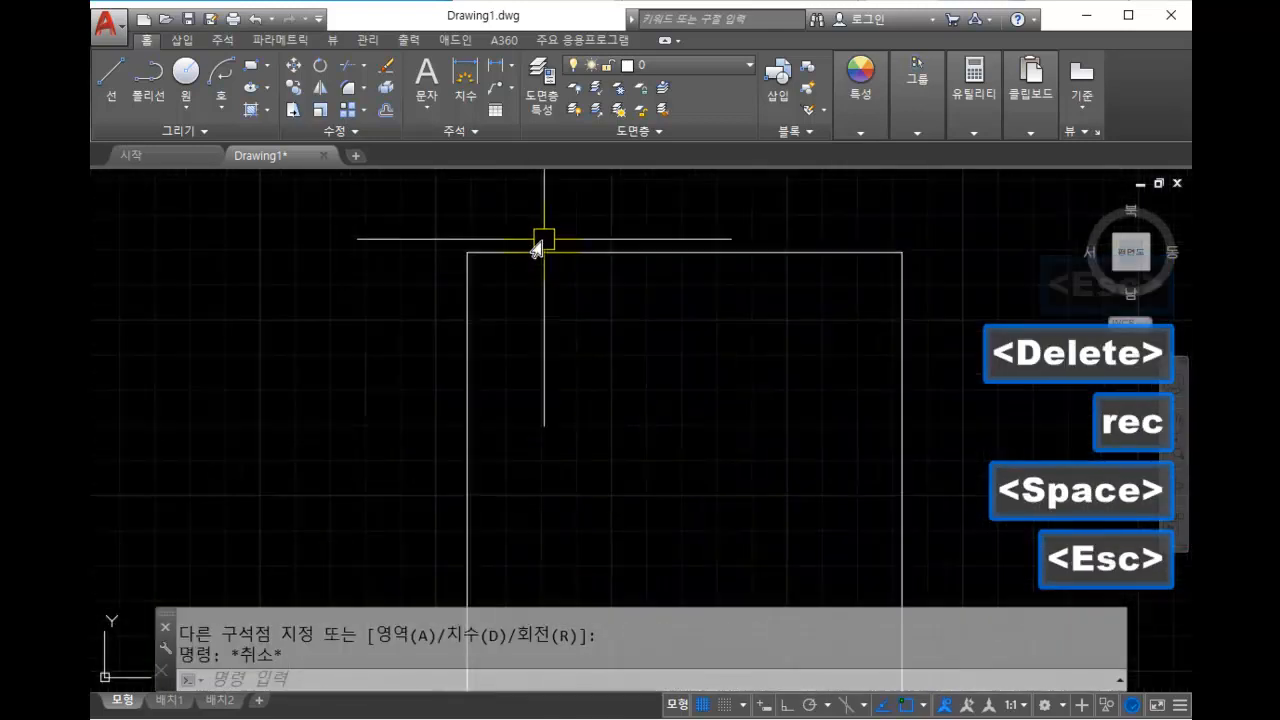
pyautogui.scroll(-2, 606, 314)
pyautogui.scroll(2, 606, 320)
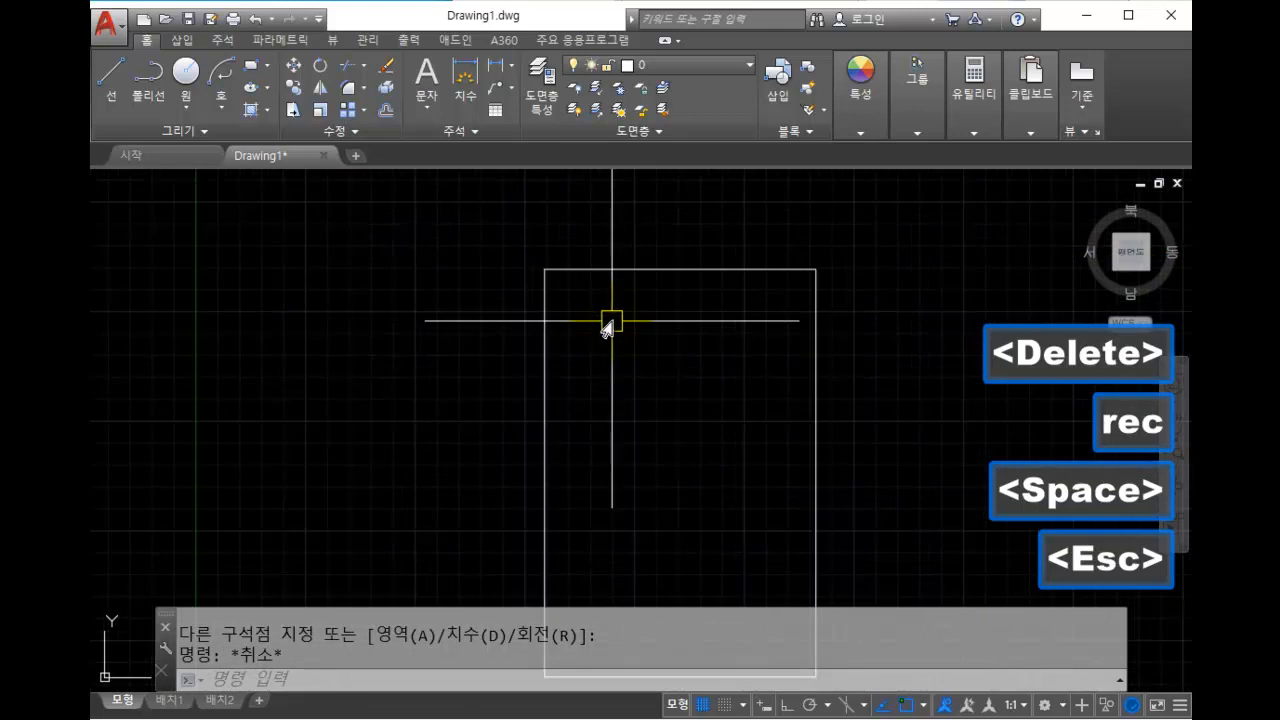
pyautogui.write('cha')
pyautogui.press('space')
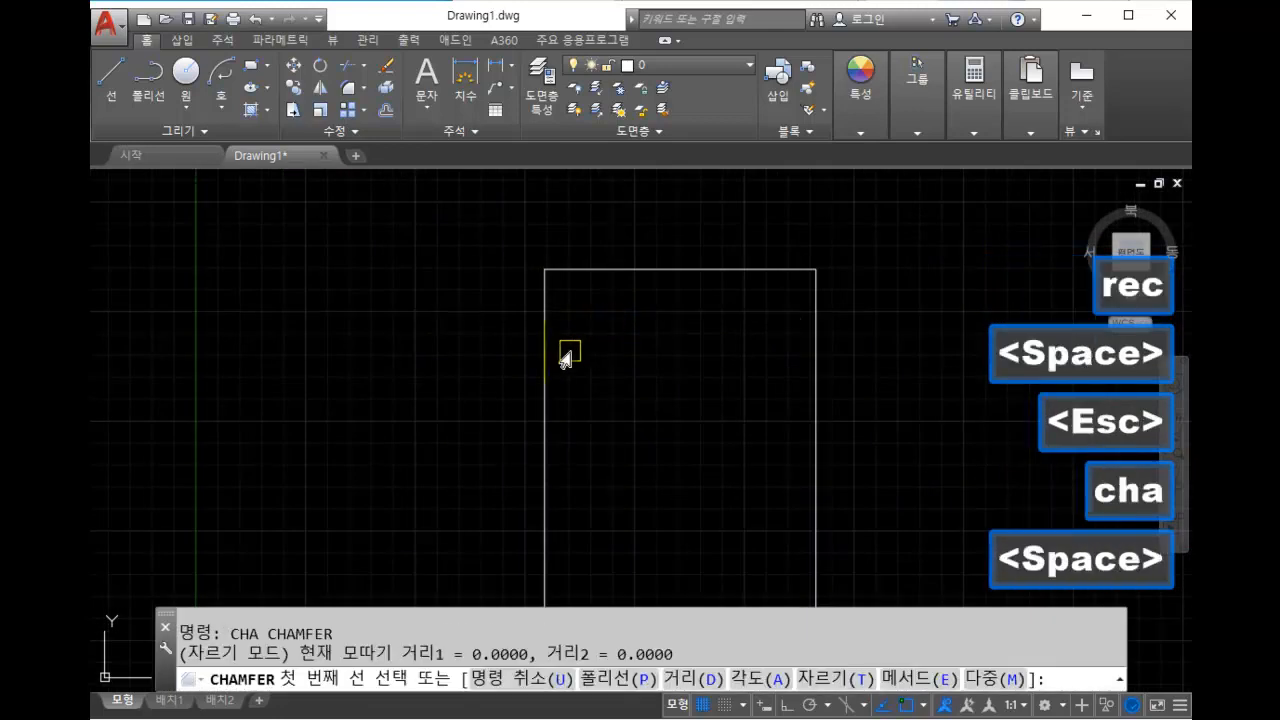
pyautogui.press('Escape')
pyautogui.press('Escape')
# Erase the tall freehand rectangle with a crossing selection.
pyautogui.click(900, 405)
pyautogui.click(686, 390)
pyautogui.press('Delete')
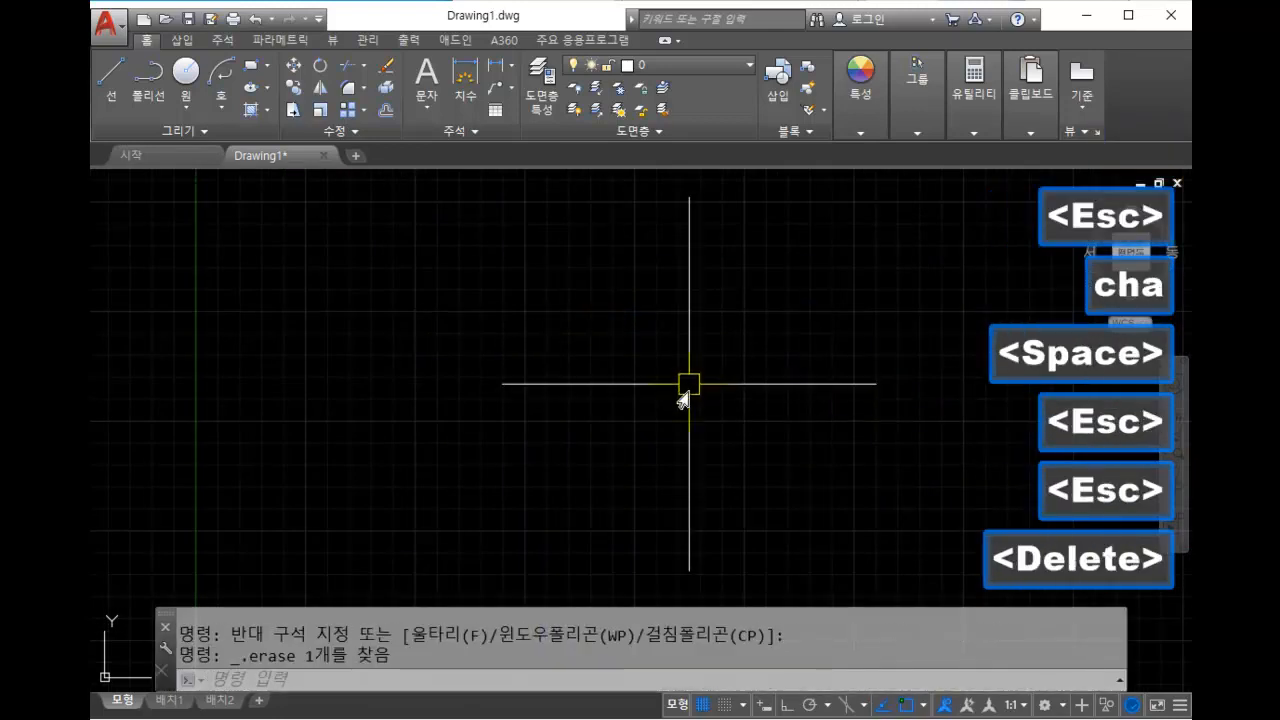
pyautogui.write('rec')
pyautogui.press('space')
pyautogui.click(617, 442)
pyautogui.write('@')
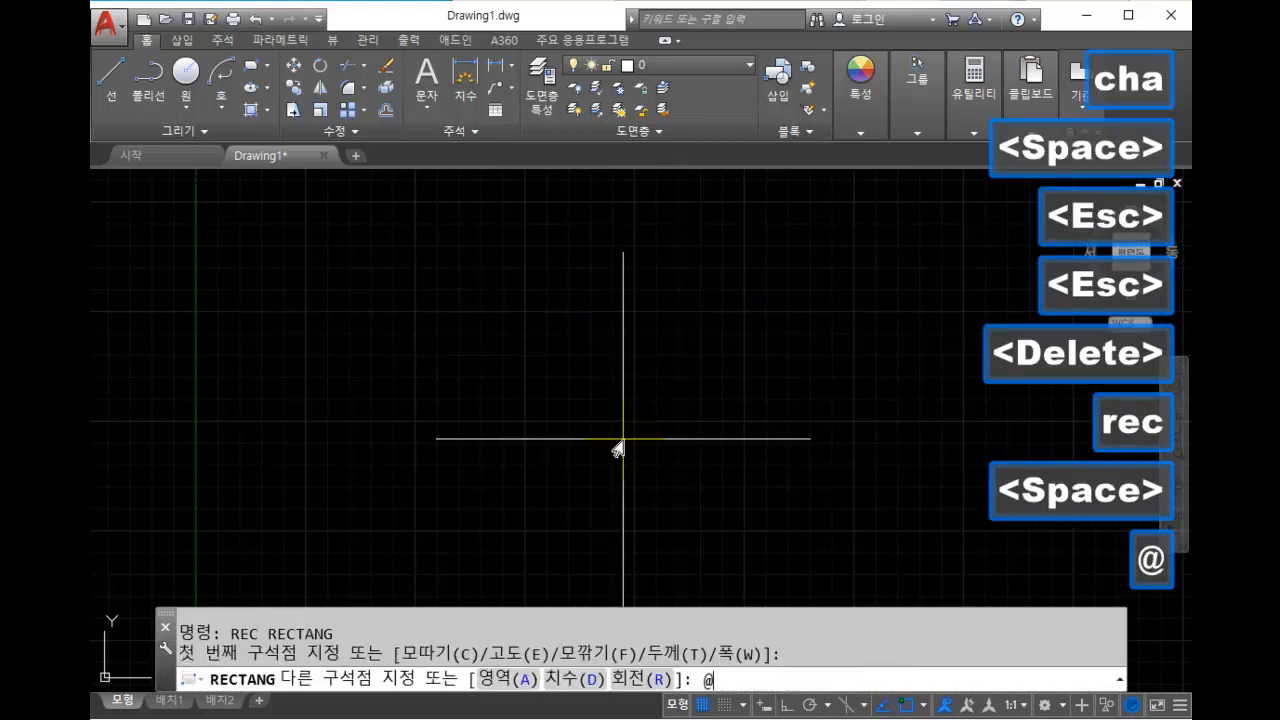
pyautogui.write('10')
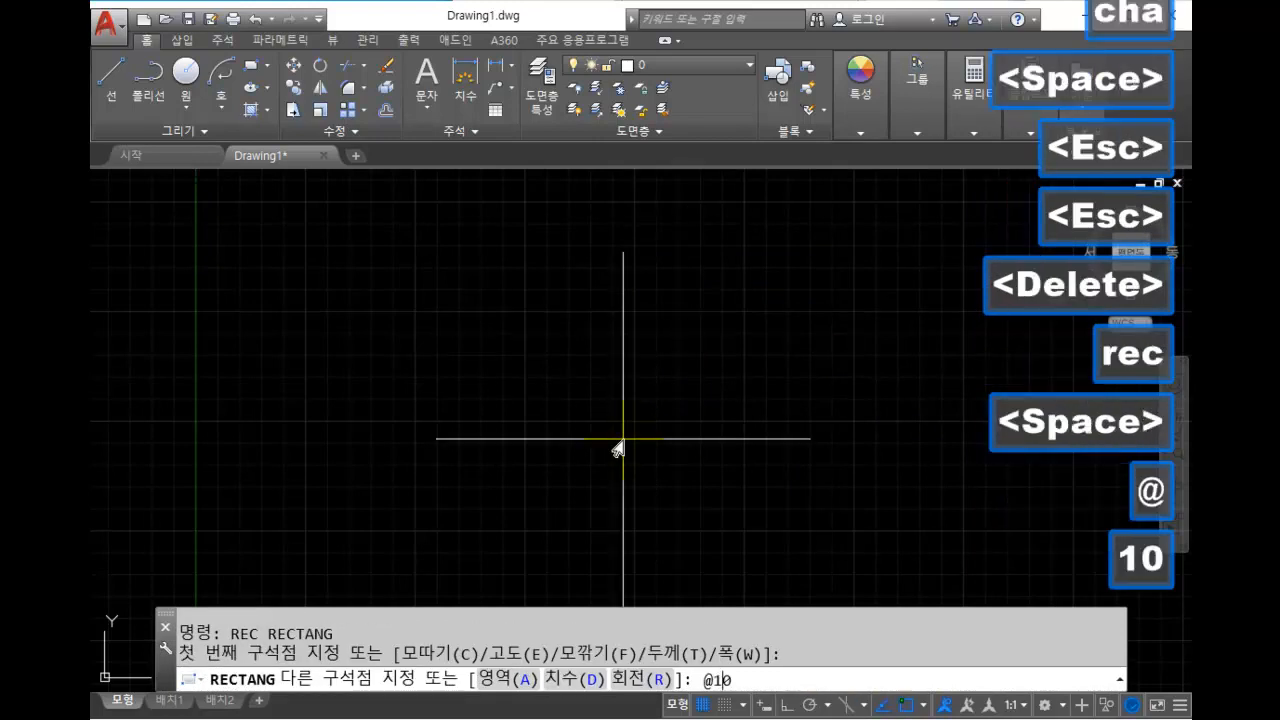
pyautogui.write('0,200')
pyautogui.press('Return')
pyautogui.moveTo(614, 449); pyautogui.dragTo(628, 355, button='middle')
pyautogui.scroll(10, 614, 340)
pyautogui.moveTo(835, 338); pyautogui.dragTo(666, 294, button='middle')
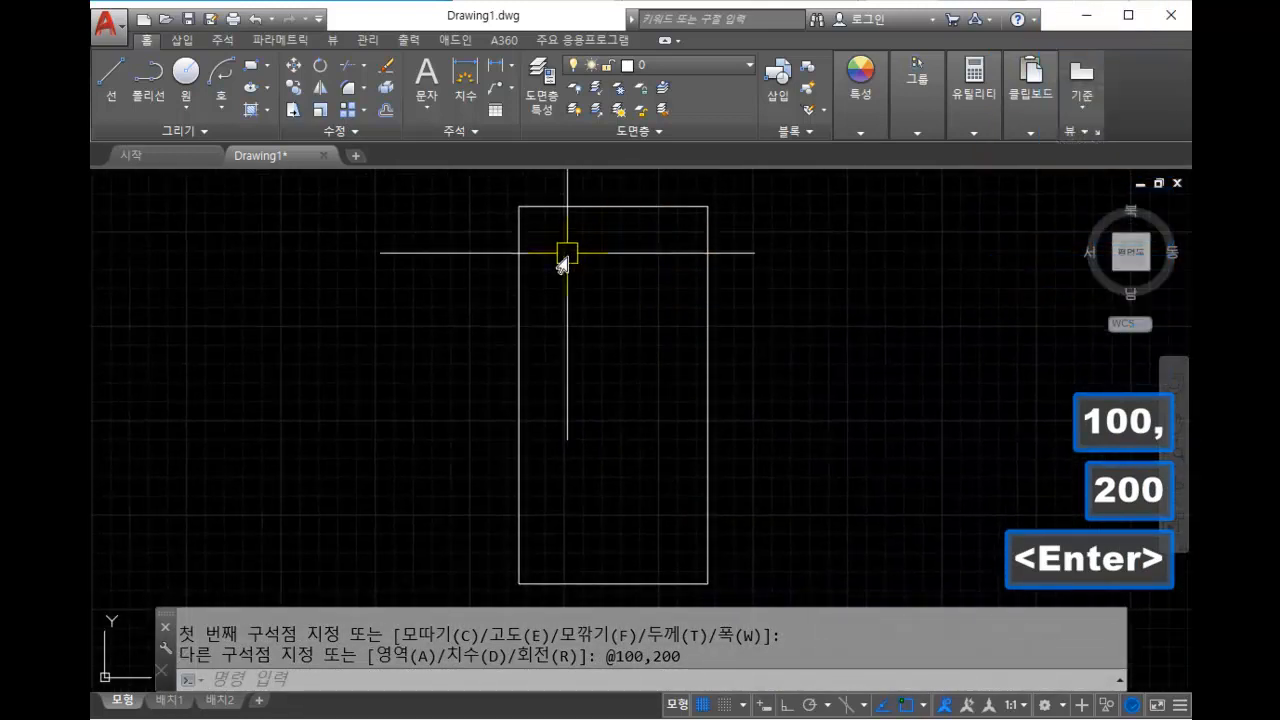
# Chamfer the rectangle's upper-left corner with both chamfer distances set to 10.
pyautogui.write('cha')
pyautogui.press('space')
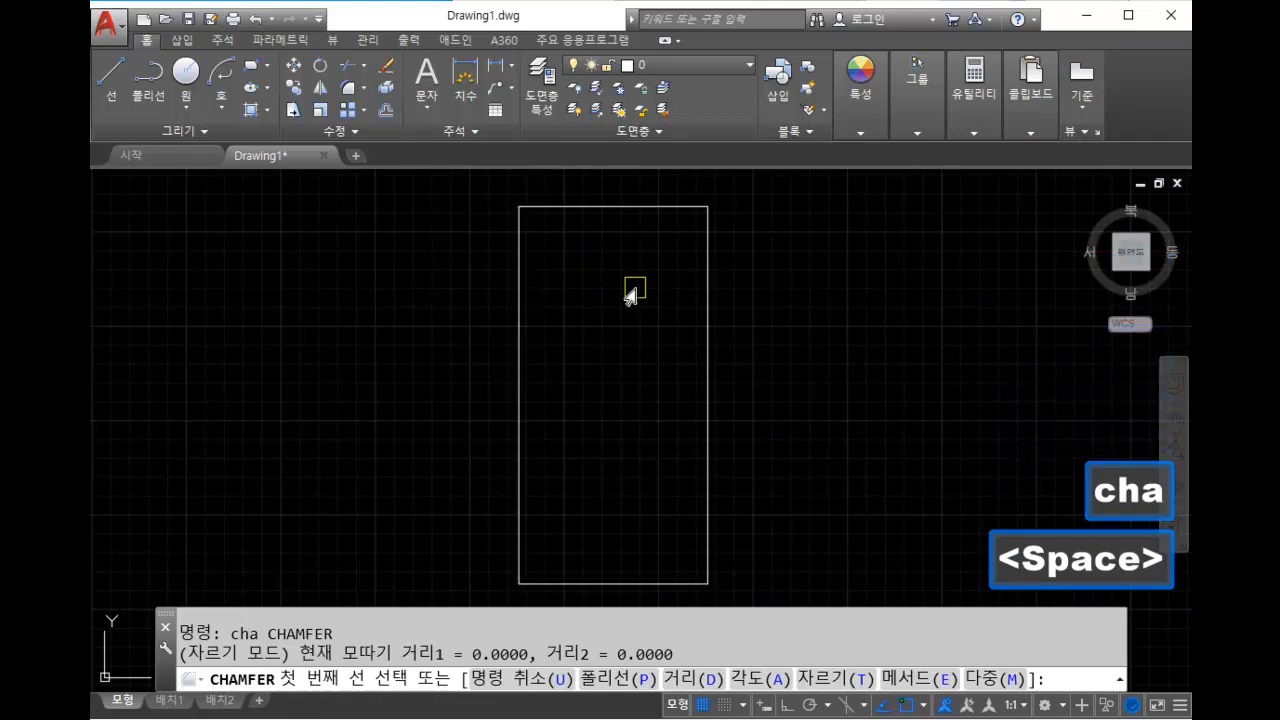
pyautogui.write('d')
pyautogui.press('space')
pyautogui.write('10')
pyautogui.press('space')
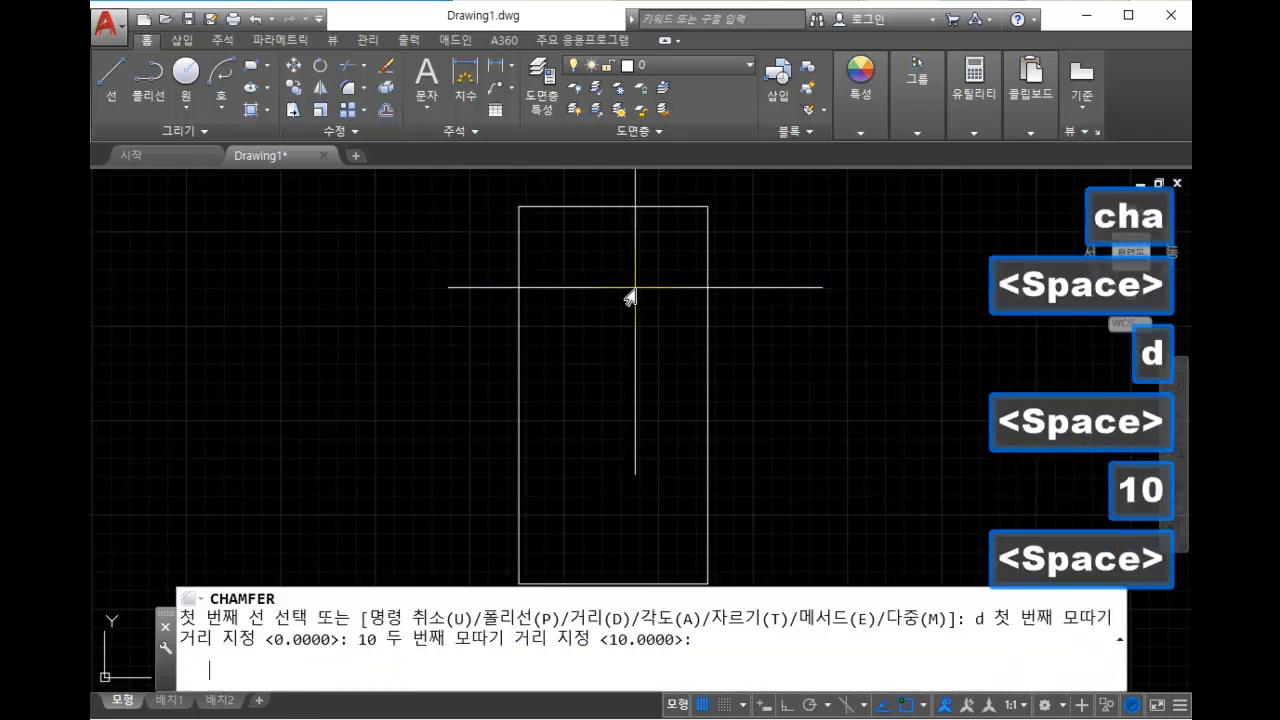
pyautogui.write('10')
pyautogui.press('space')
pyautogui.click(520, 293)
pyautogui.click(579, 213)
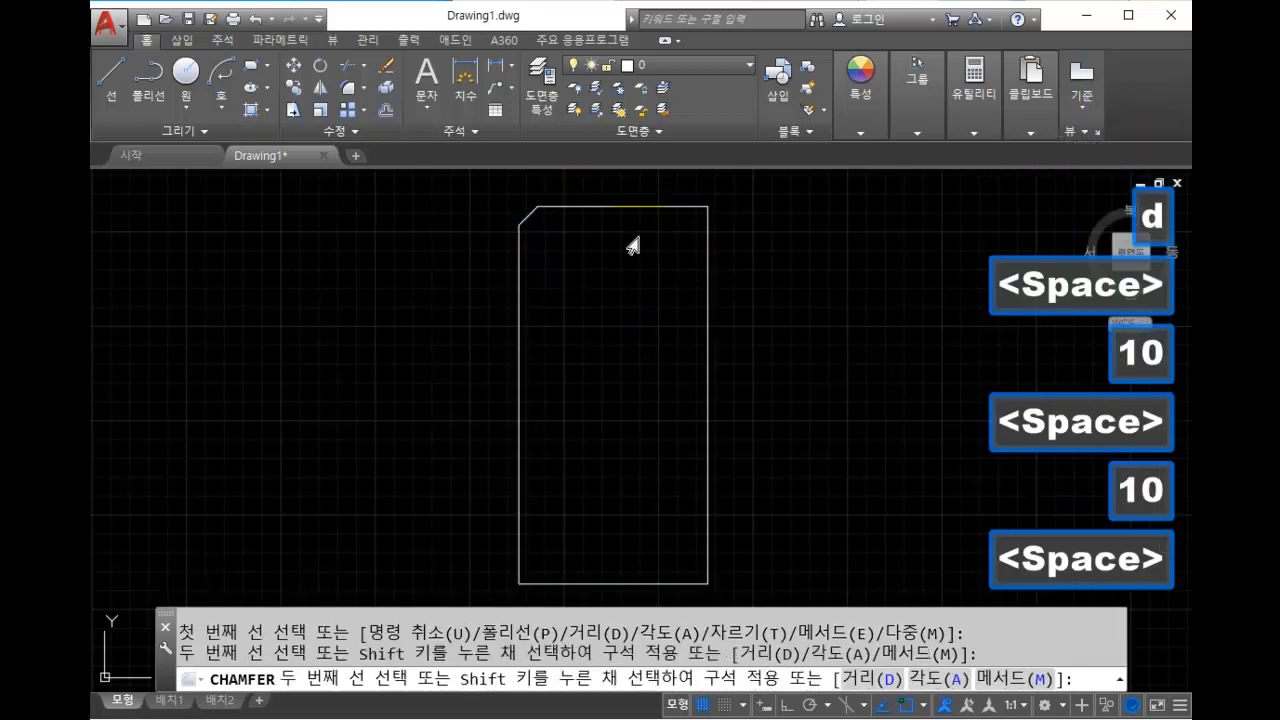
# Chamfer the rectangle's three remaining corners with the same chamfer distances.
pyautogui.press('space')
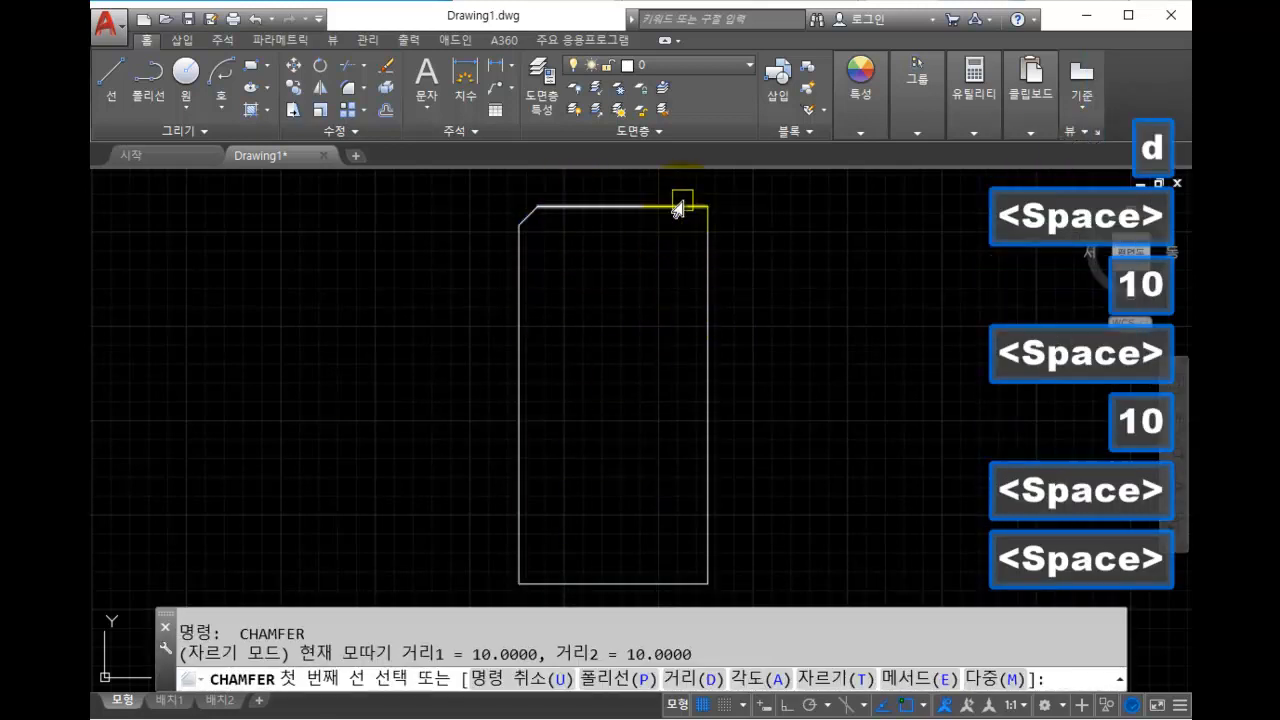
pyautogui.click(682, 207)
pyautogui.click(707, 522)
pyautogui.press('space')
pyautogui.click(705, 568)
pyautogui.click(603, 588)
pyautogui.press('space')
pyautogui.click(556, 586)
pyautogui.click(518, 537)
pyautogui.press('Escape')
pyautogui.moveTo(571, 240); pyautogui.dragTo(618, 245, button='middle')
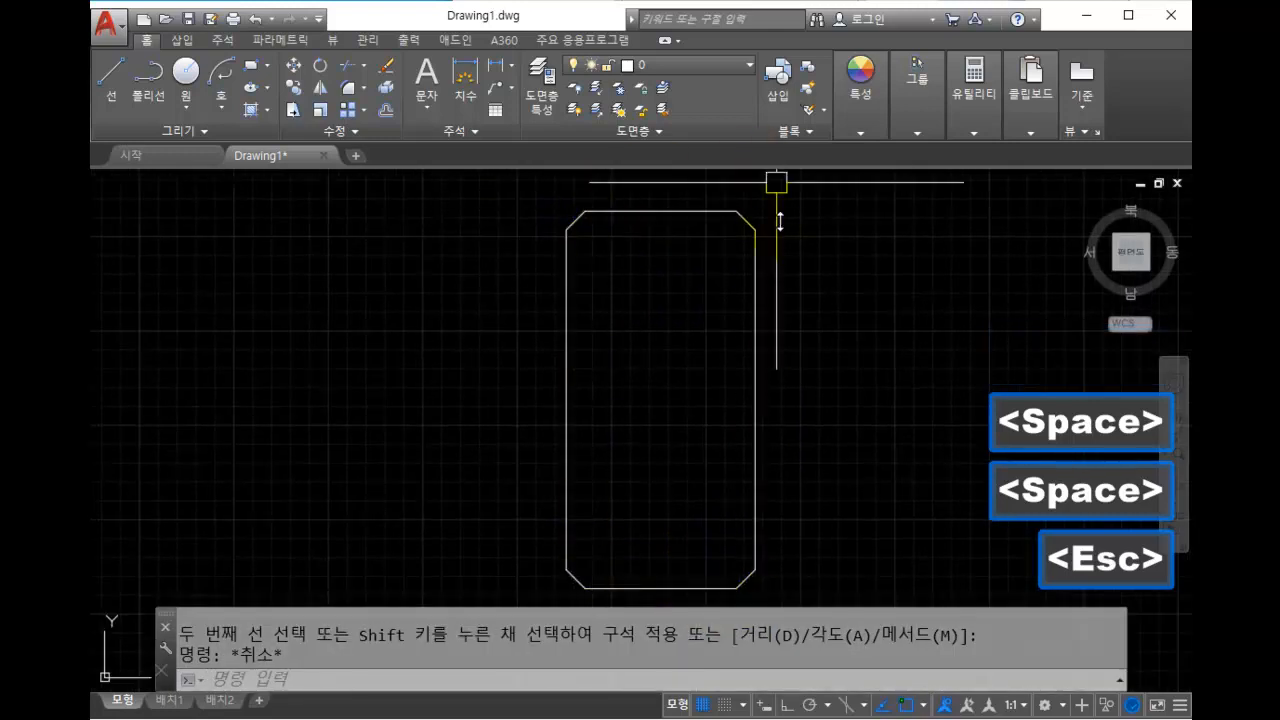
# Examine the chamfered upper corners of the rectangle up close.
pyautogui.scroll(6, 592, 199)
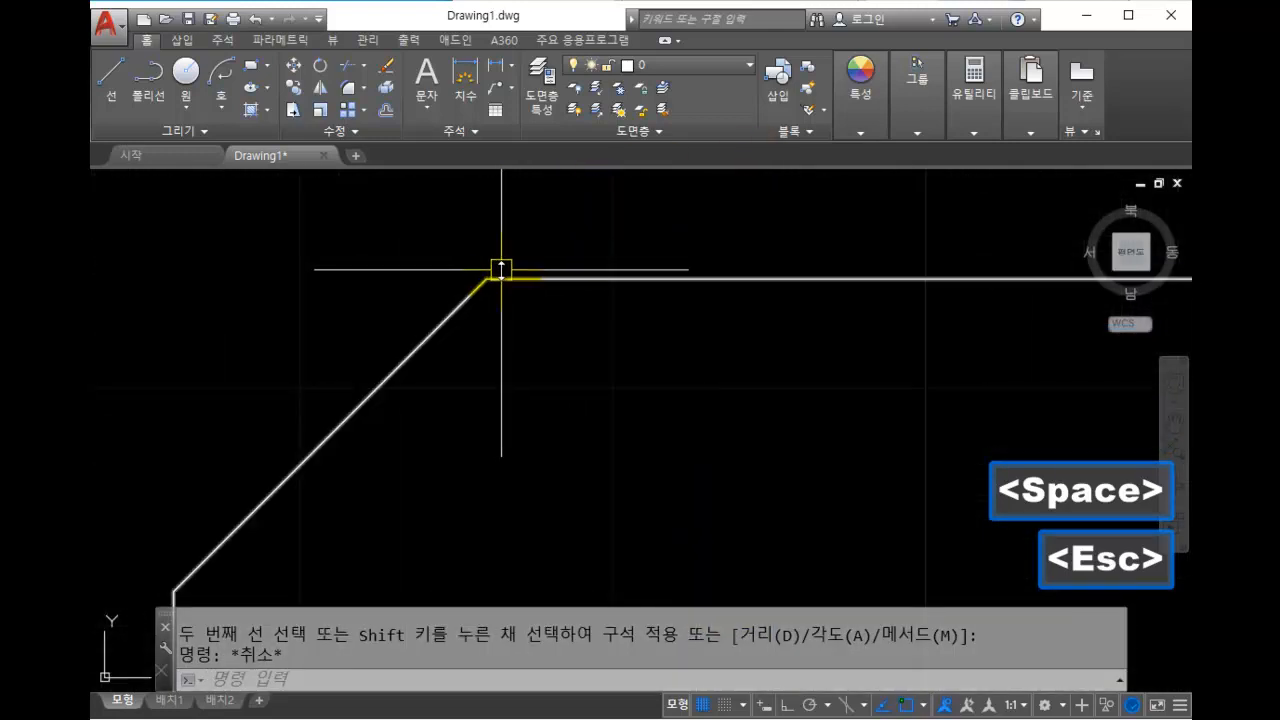
pyautogui.moveTo(638, 332); pyautogui.dragTo(423, 377, button='middle')
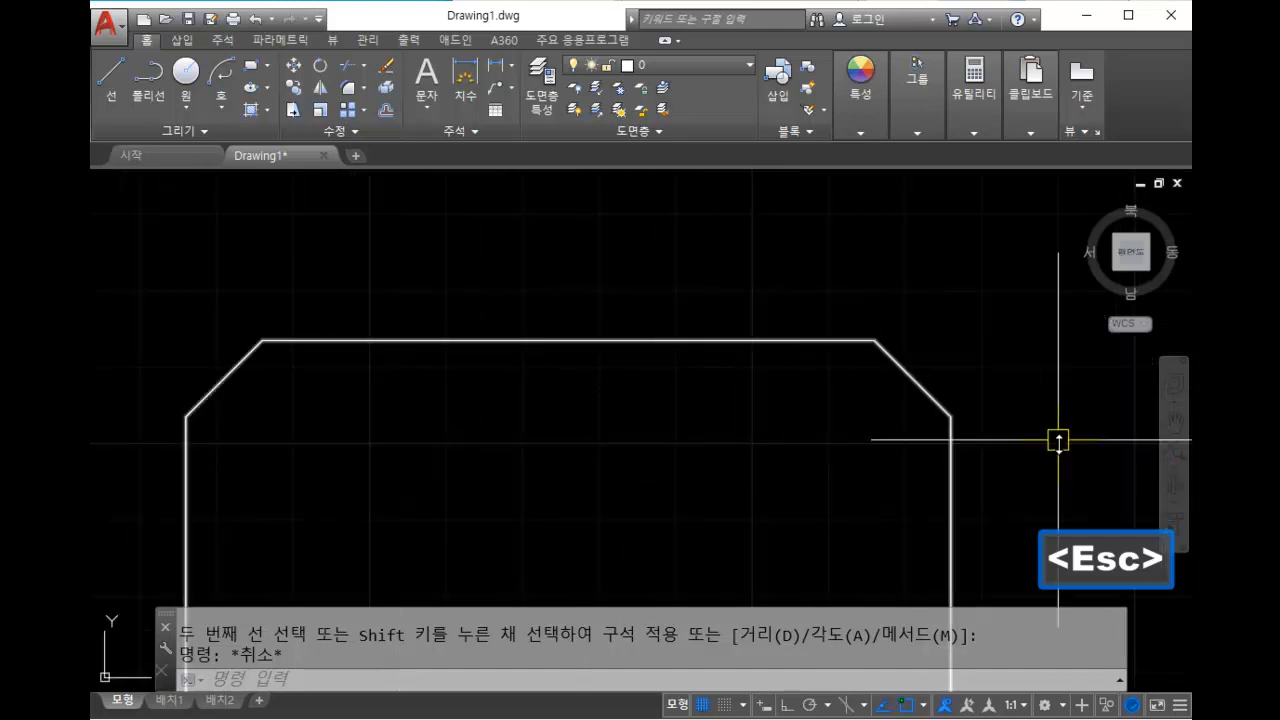
pyautogui.scroll(-4, 917, 417)
pyautogui.moveTo(787, 403); pyautogui.dragTo(838, 312, button='middle')
pyautogui.scroll(2, 780, 311)
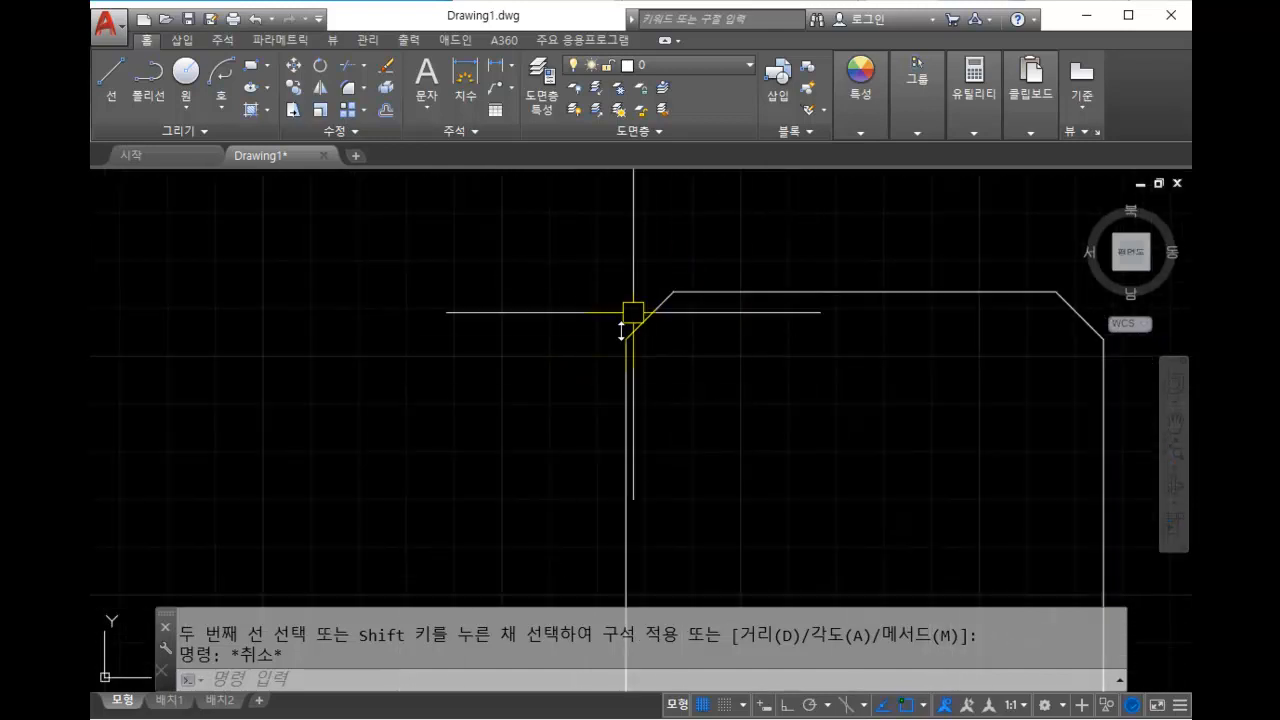
pyautogui.moveTo(771, 434); pyautogui.dragTo(792, 387, button='middle')
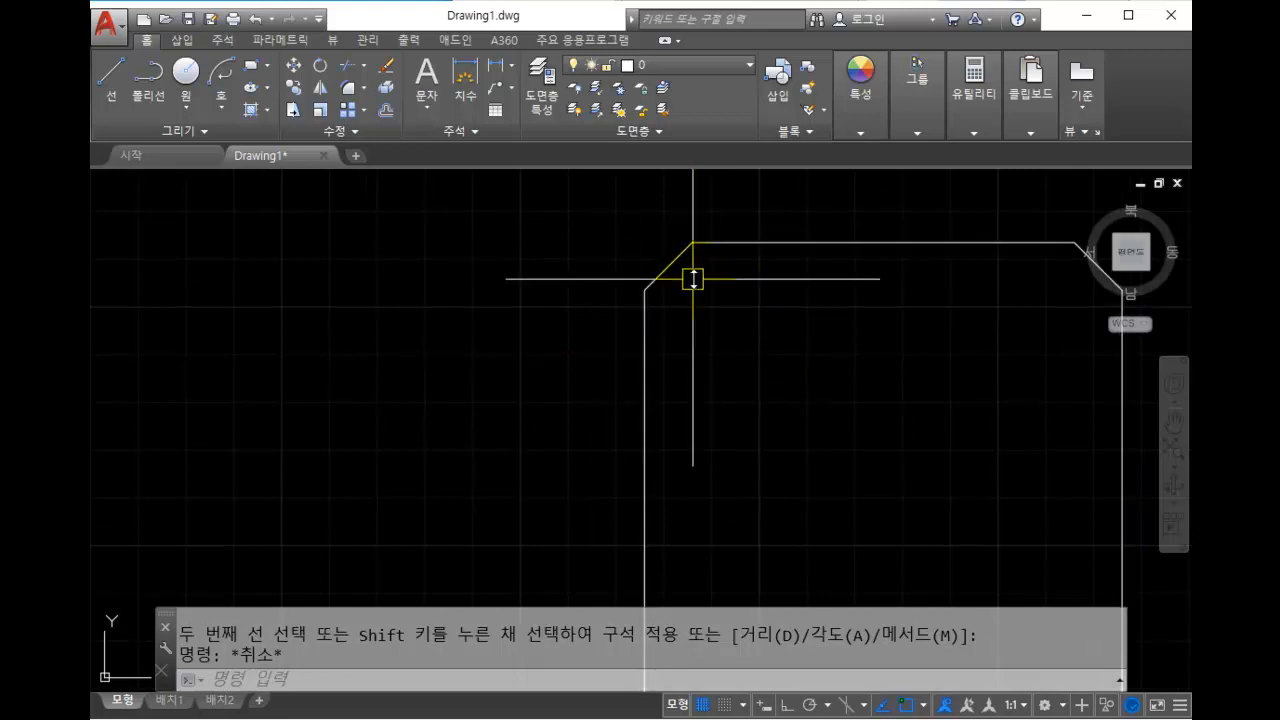
pyautogui.scroll(1, 740, 286)
pyautogui.scroll(-1, 757, 303)
pyautogui.scroll(3, 706, 306)
pyautogui.scroll(-3, 751, 354)
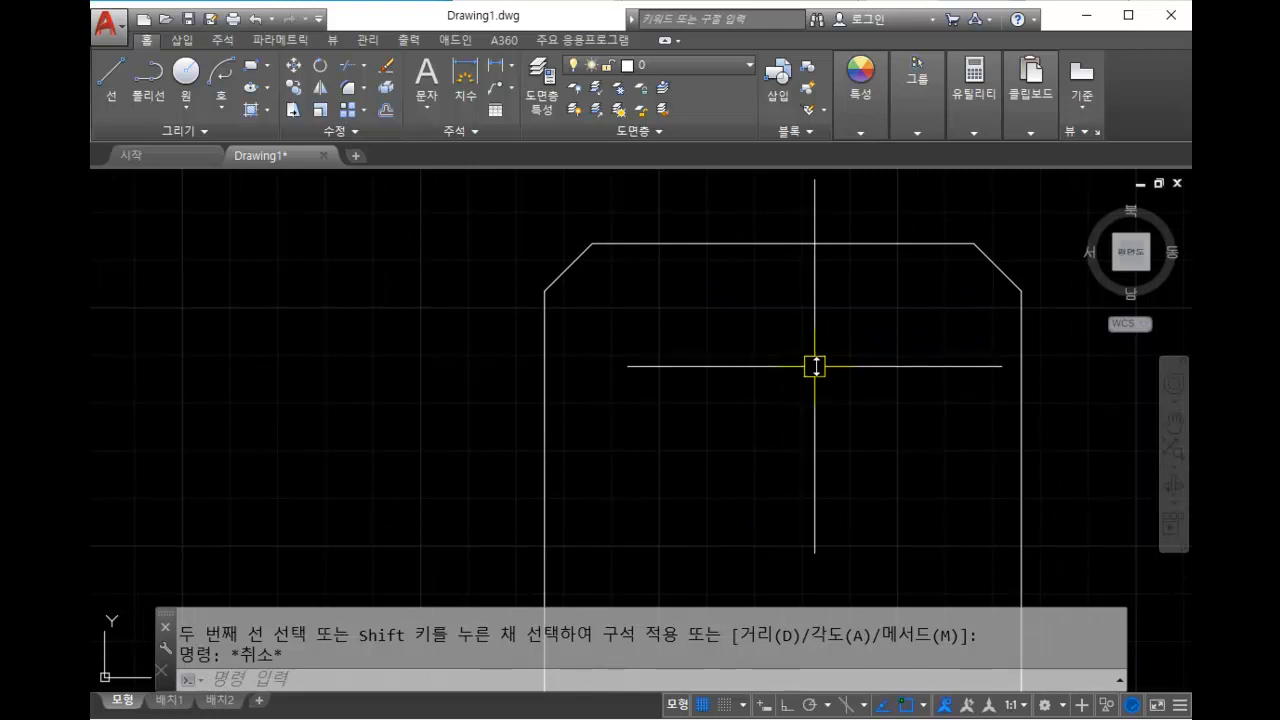
pyautogui.scroll(3, 979, 394)
pyautogui.scroll(-3, 948, 380)
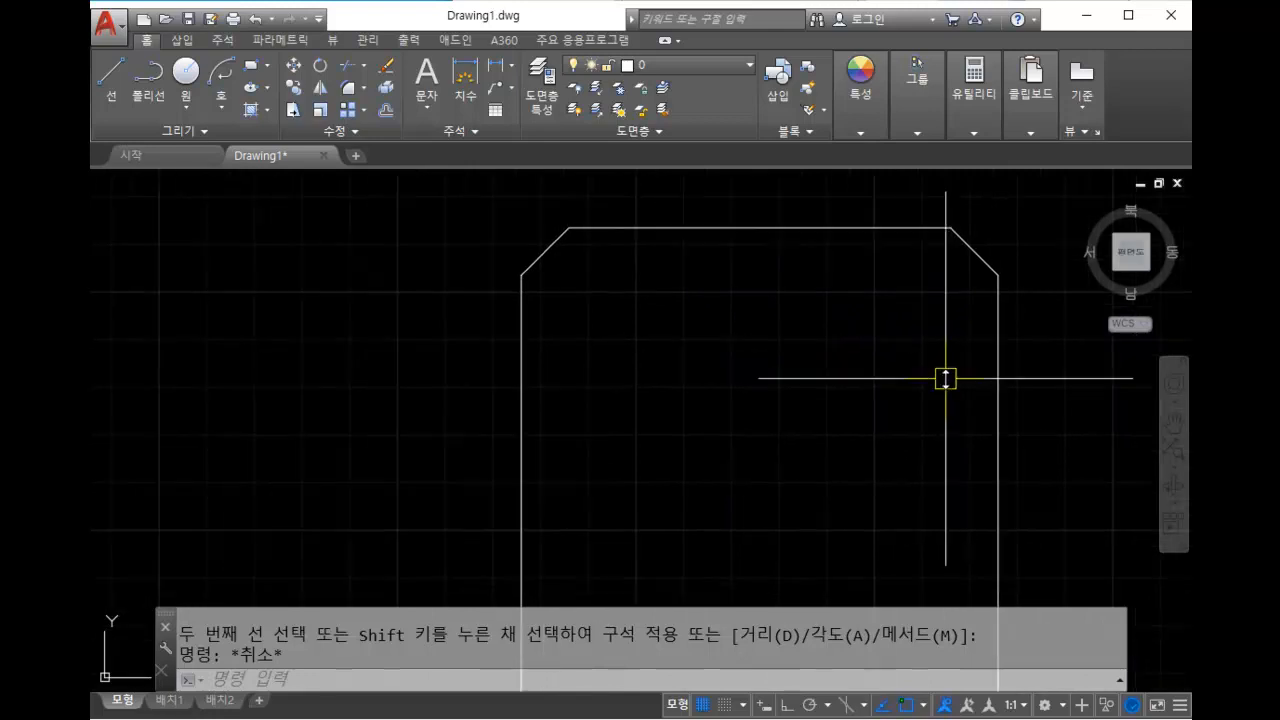
# Fillet the top and right edges of the rectangle with radius 10, replacing the upper-right chamfer with a rounded corner.
pyautogui.write('f')
pyautogui.press('space')
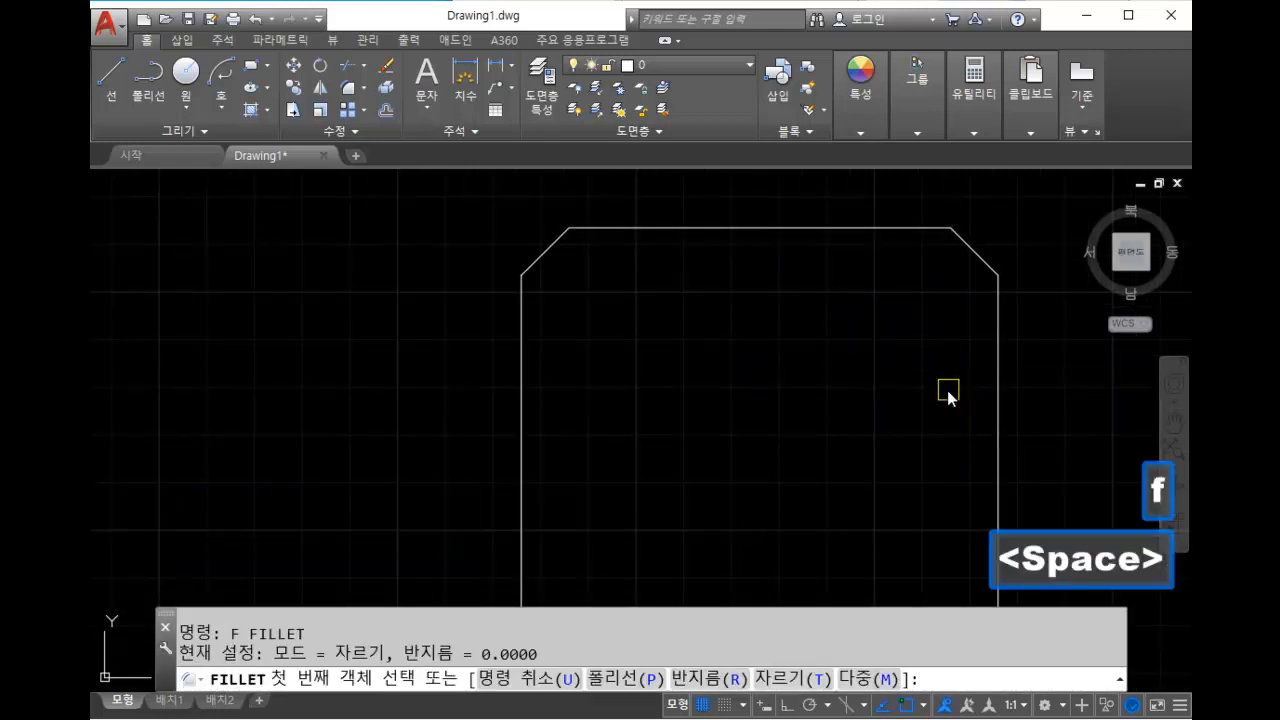
pyautogui.write('r')
pyautogui.press('space')
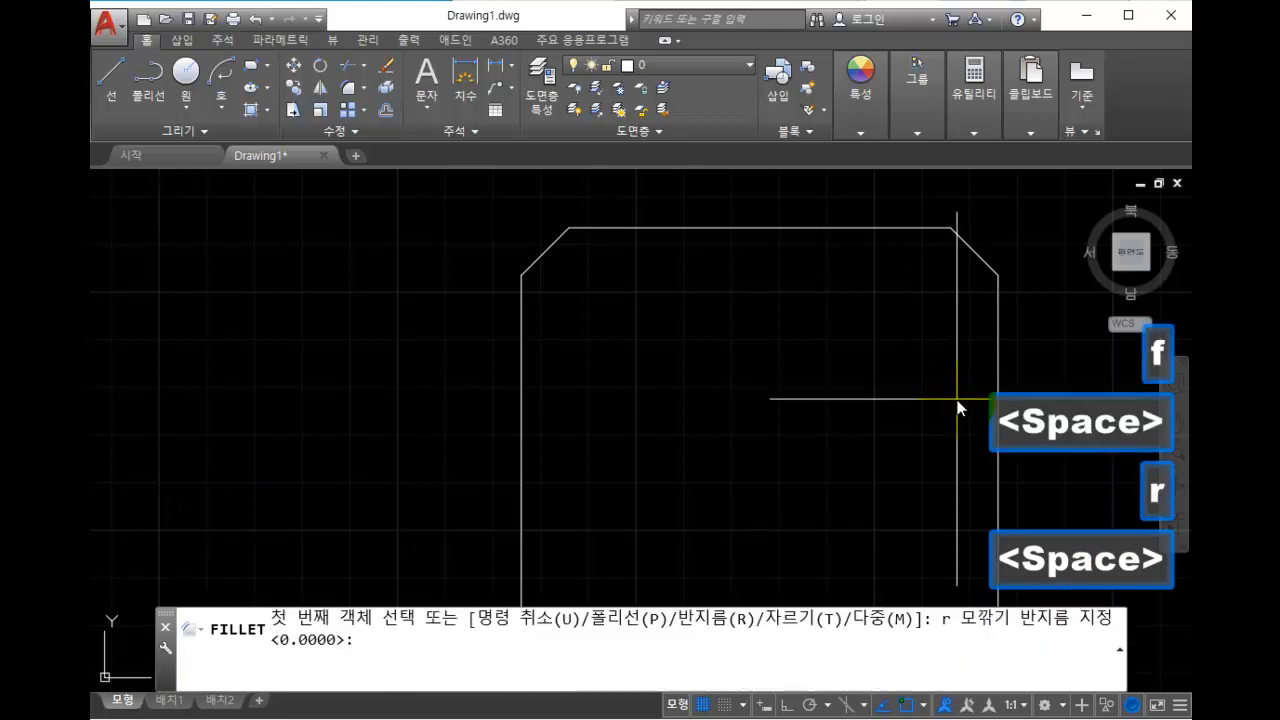
pyautogui.write('10')
pyautogui.press('space')
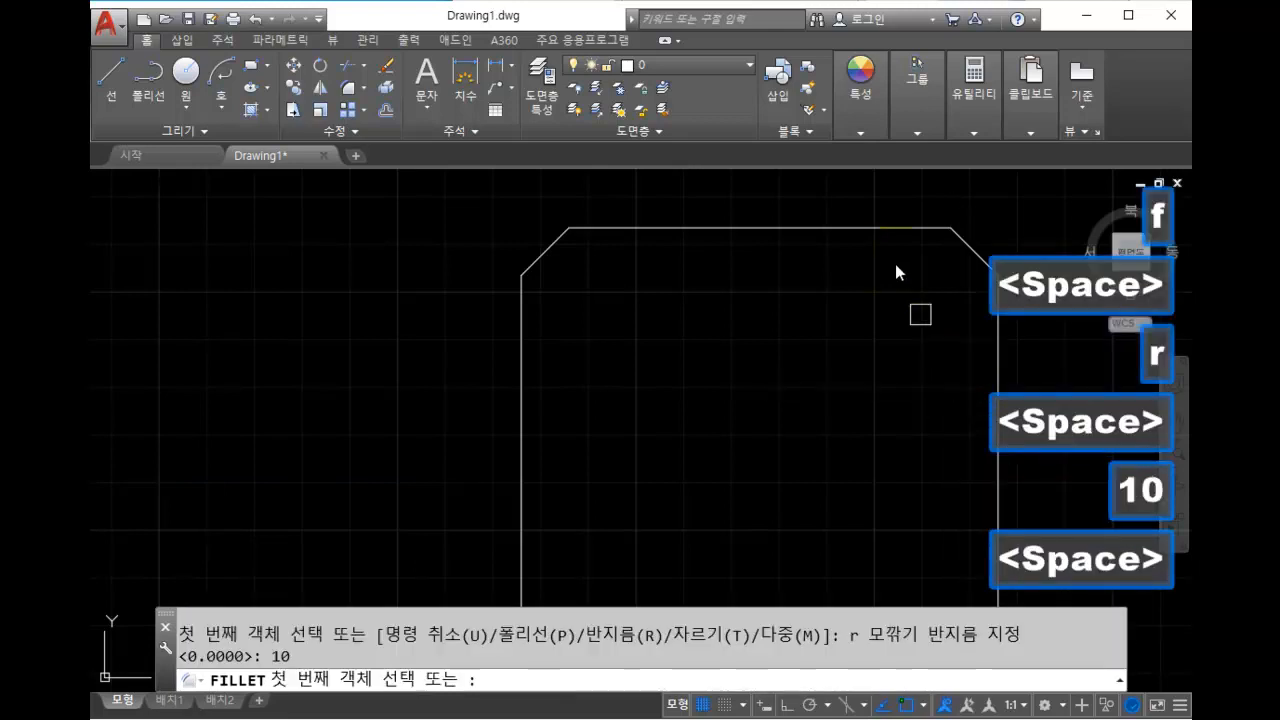
pyautogui.click(886, 229)
pyautogui.click(1000, 348)
pyautogui.press('Escape')
# Examine the rounded upper-right corner and compare it with the chamfered upper-left corner.
pyautogui.scroll(4, 780, 270)
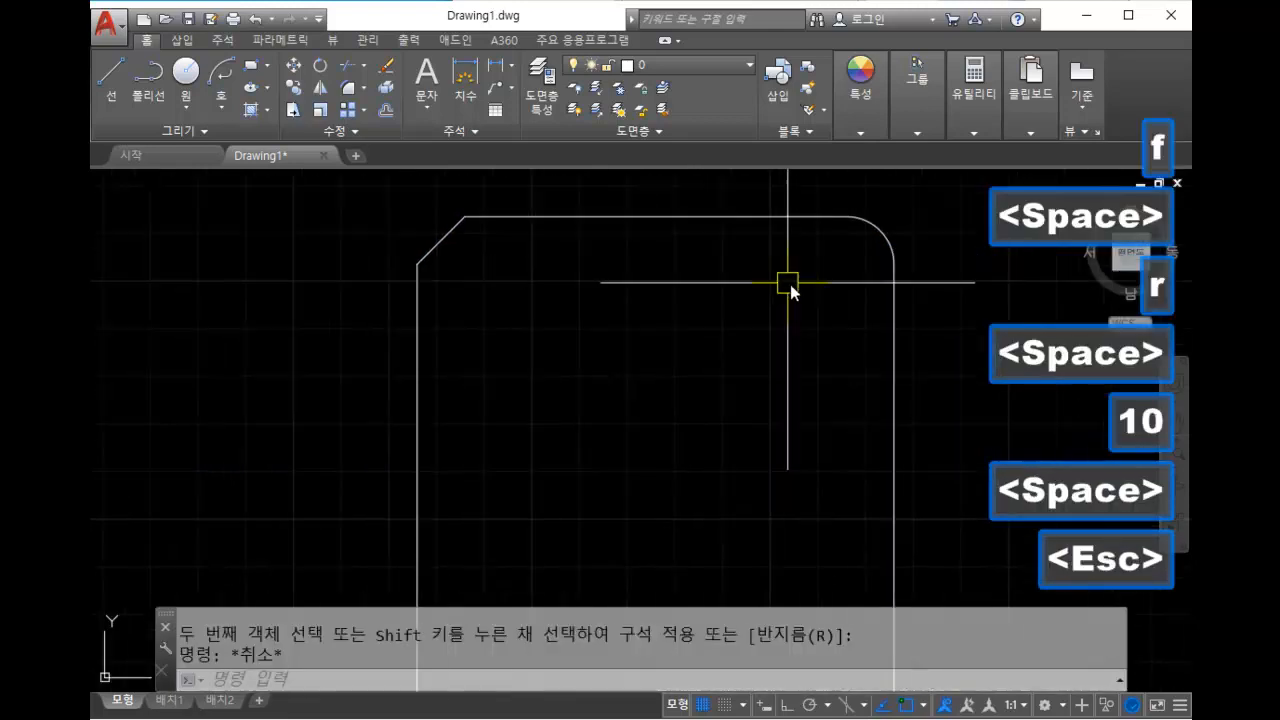
pyautogui.scroll(2, 775, 252)
pyautogui.moveTo(814, 278); pyautogui.dragTo(820, 399, button='middle')
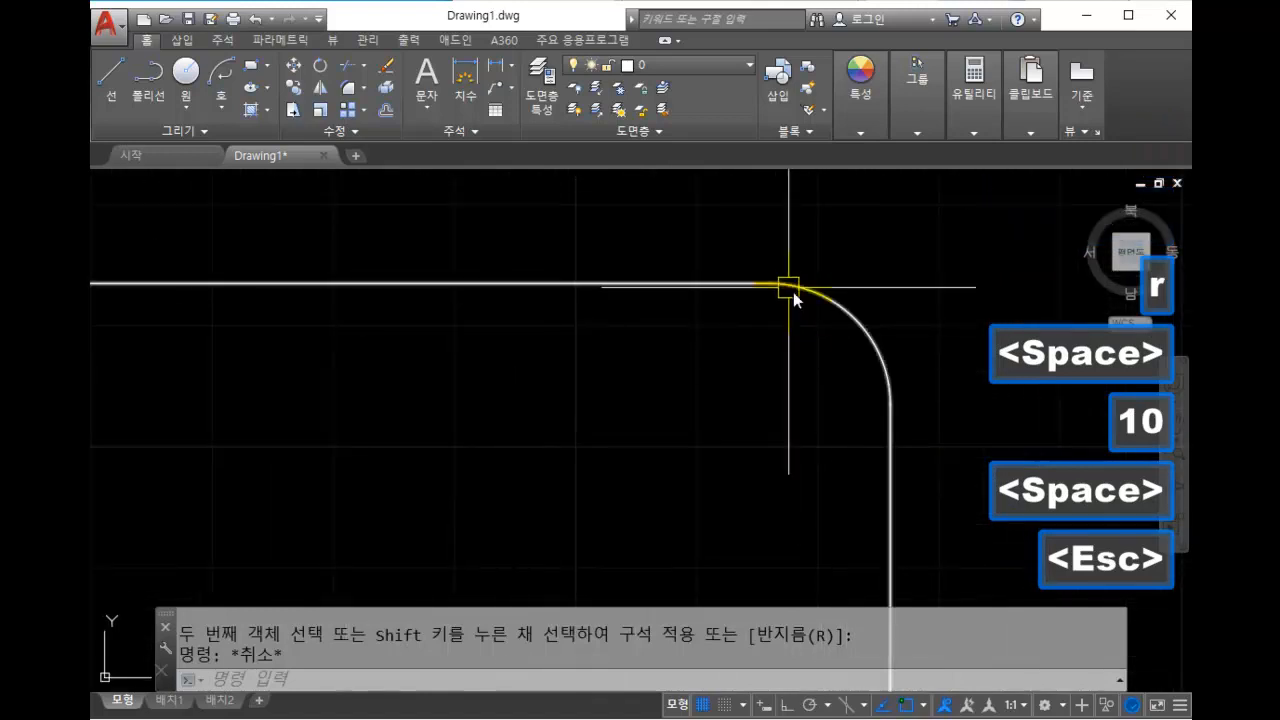
pyautogui.scroll(-2, 812, 314)
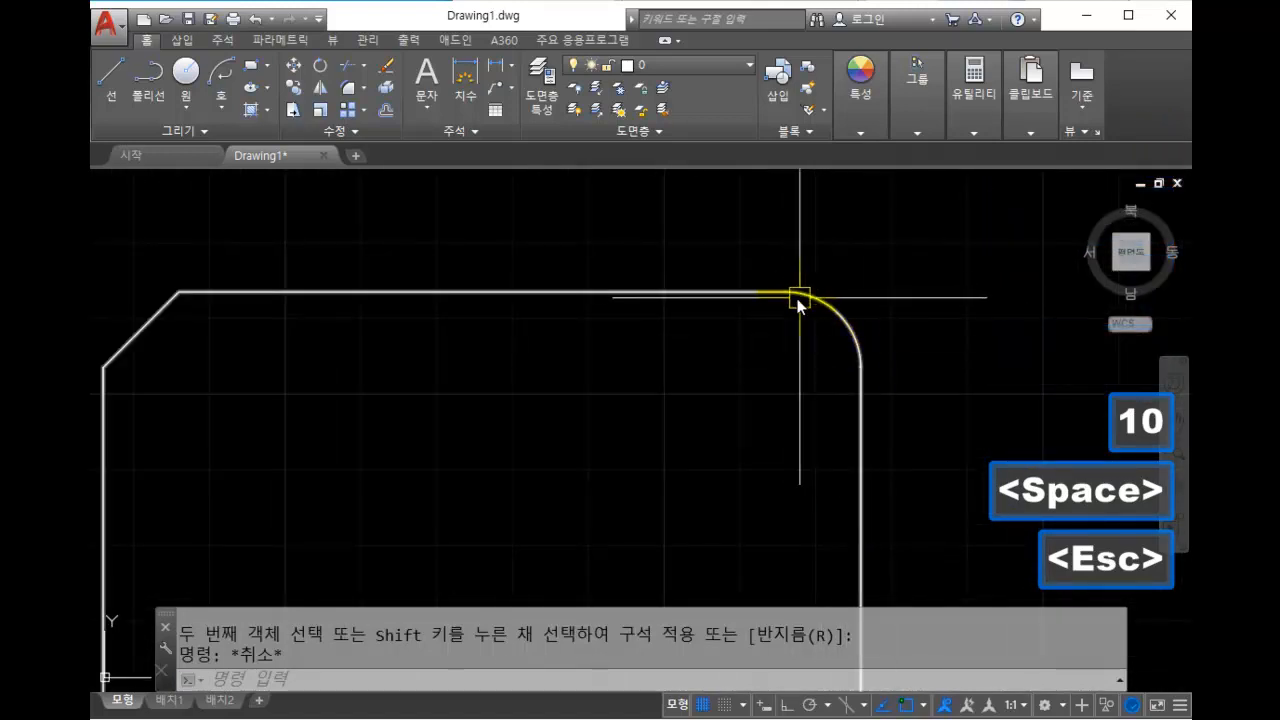
pyautogui.scroll(-2, 873, 370)
pyautogui.moveTo(749, 394); pyautogui.dragTo(845, 371, button='middle')
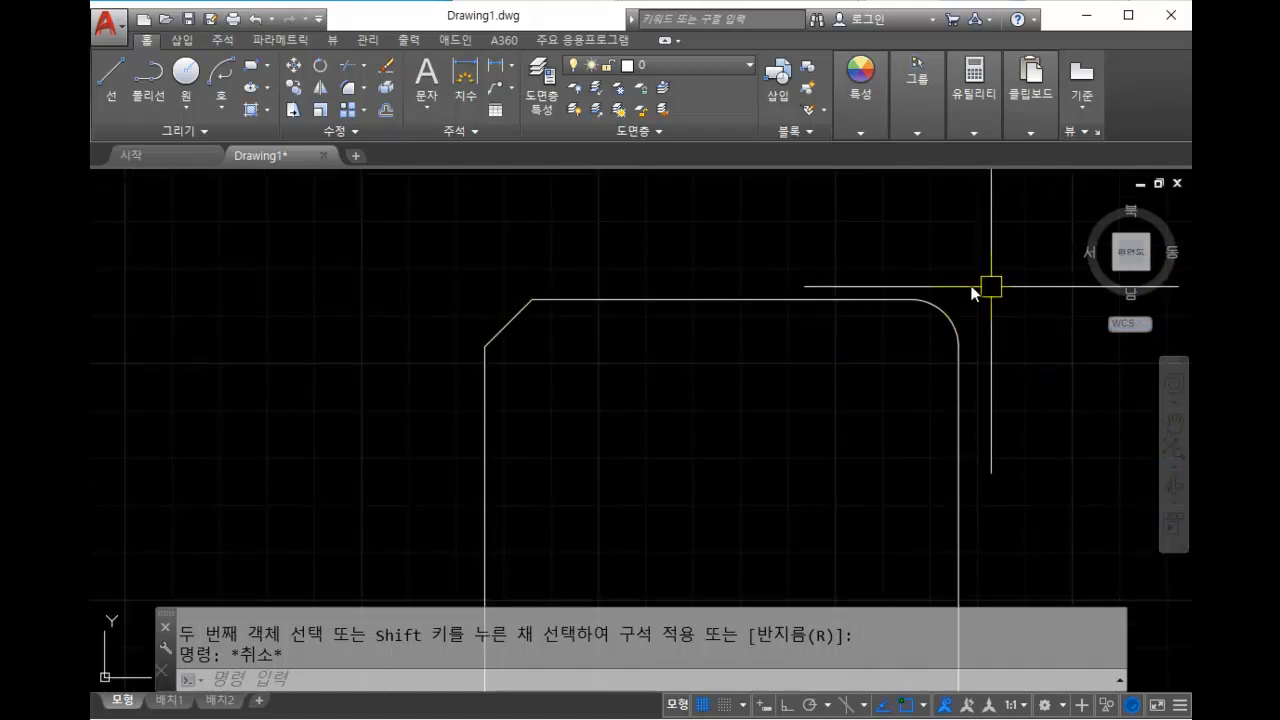
pyautogui.click(953, 330)
pyautogui.press('Escape')
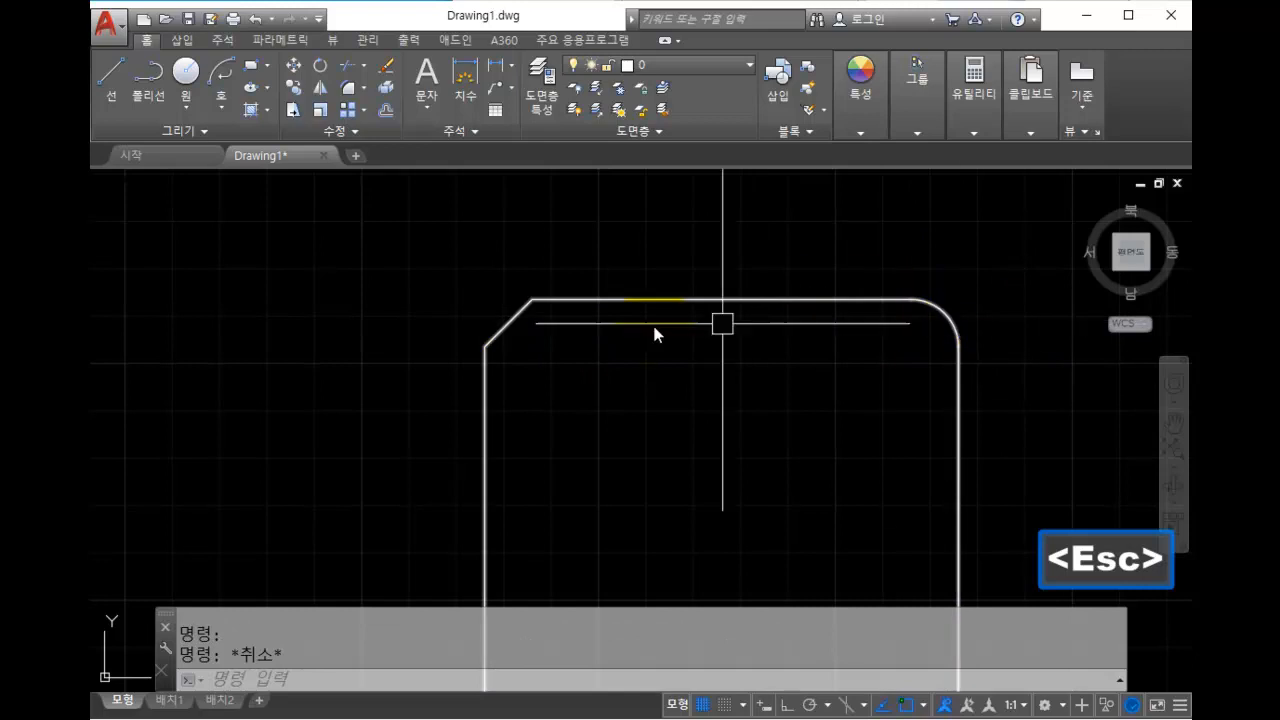
# Delete the rectangle with the chamfered and filleted corners.
pyautogui.moveTo(940, 343); pyautogui.dragTo(894, 337, button='middle')
pyautogui.scroll(2, 871, 334)
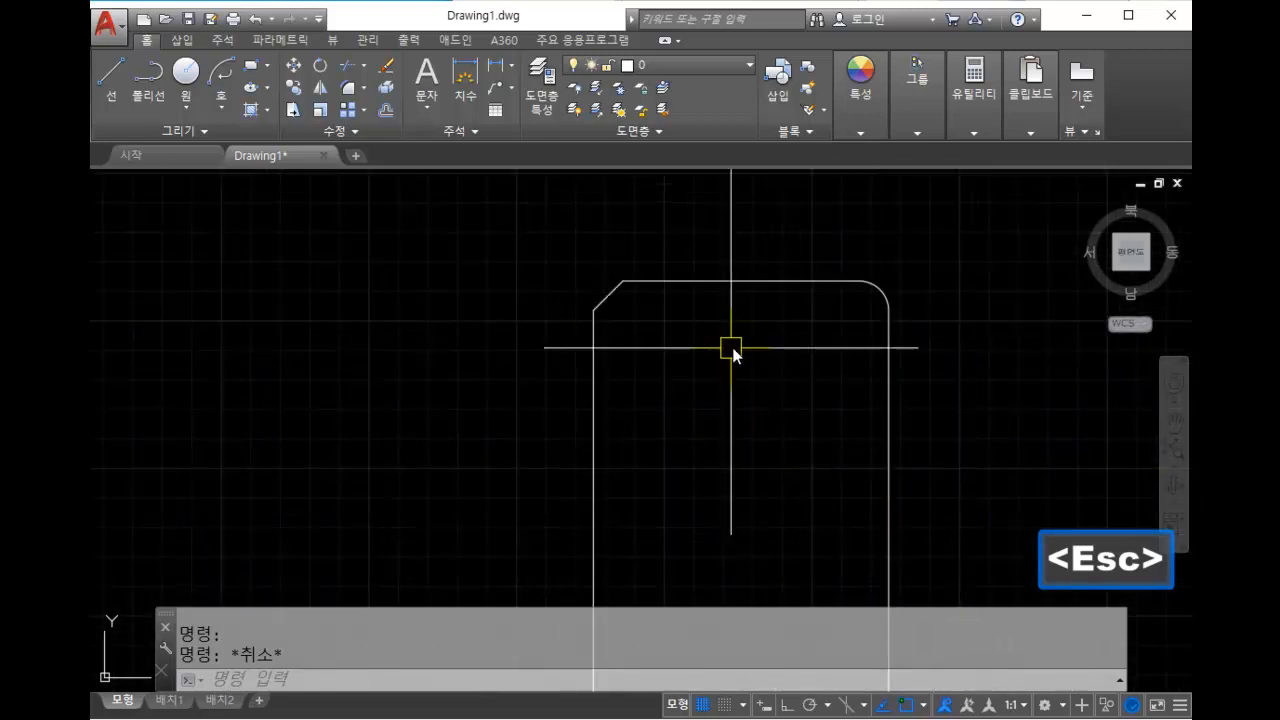
pyautogui.scroll(-2, 743, 340)
pyautogui.moveTo(863, 344); pyautogui.dragTo(778, 358, button='middle')
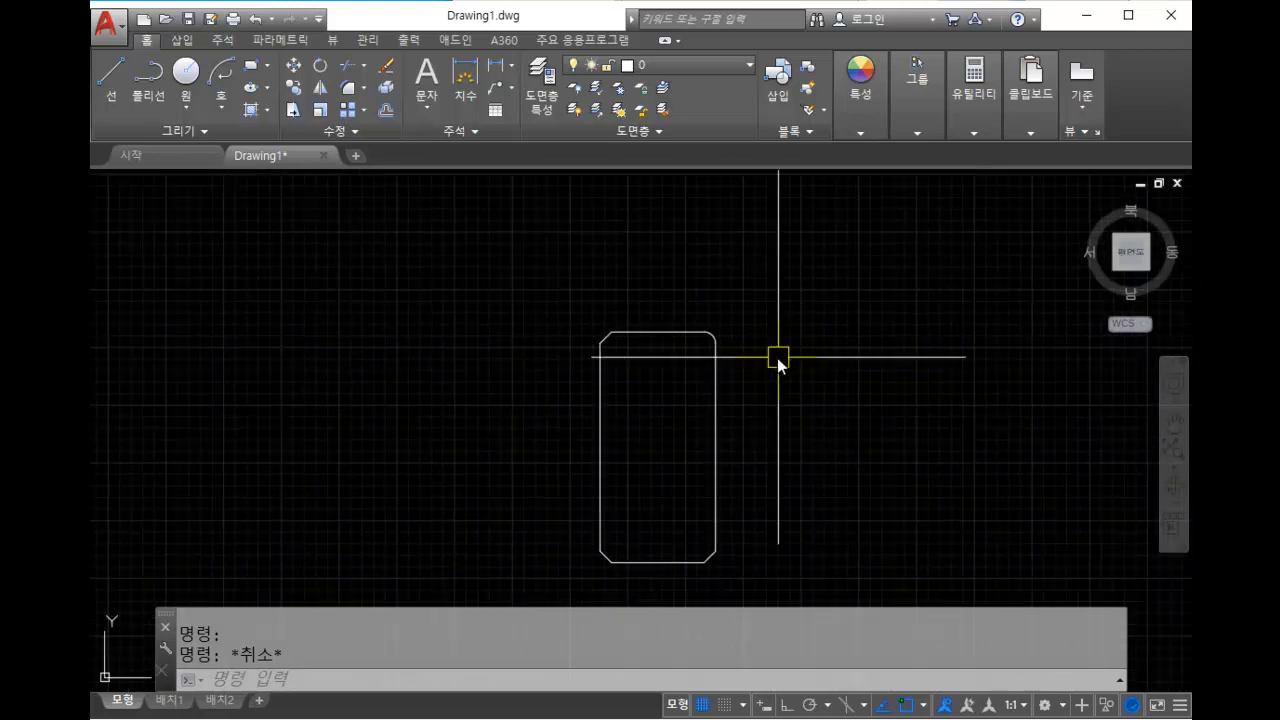
pyautogui.scroll(2, 626, 346)
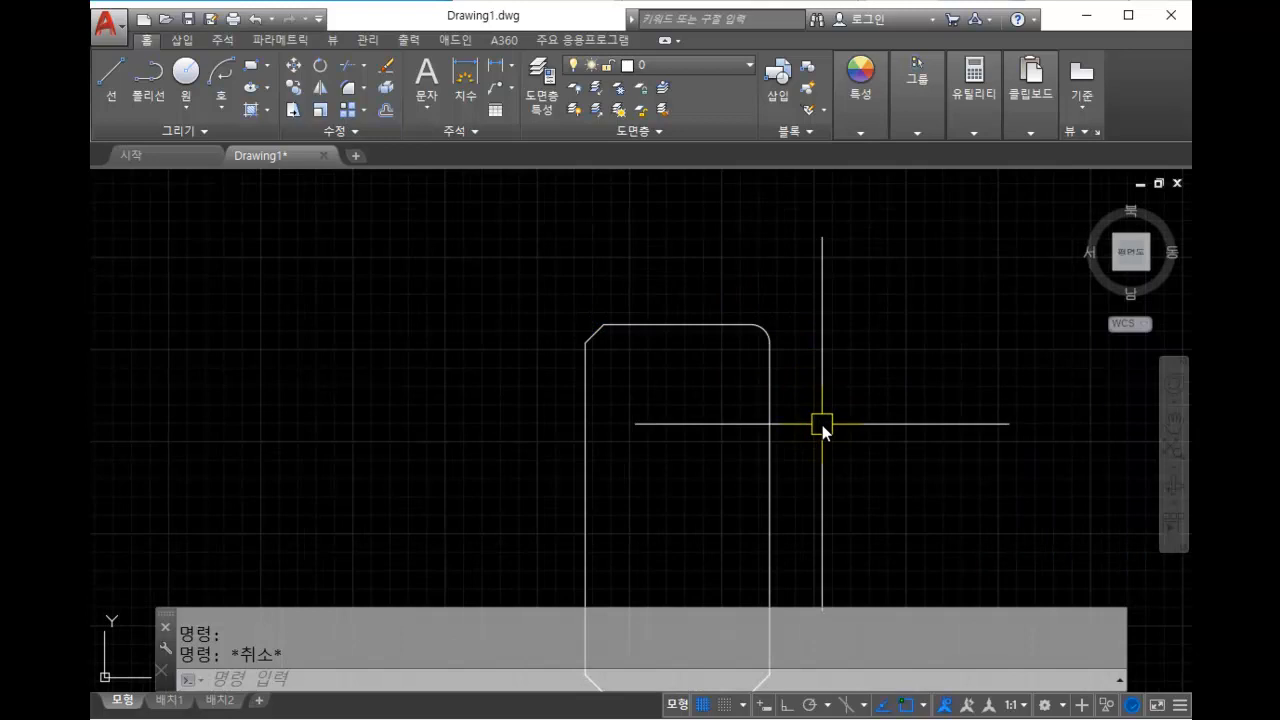
pyautogui.click(820, 479)
pyautogui.click(636, 443)
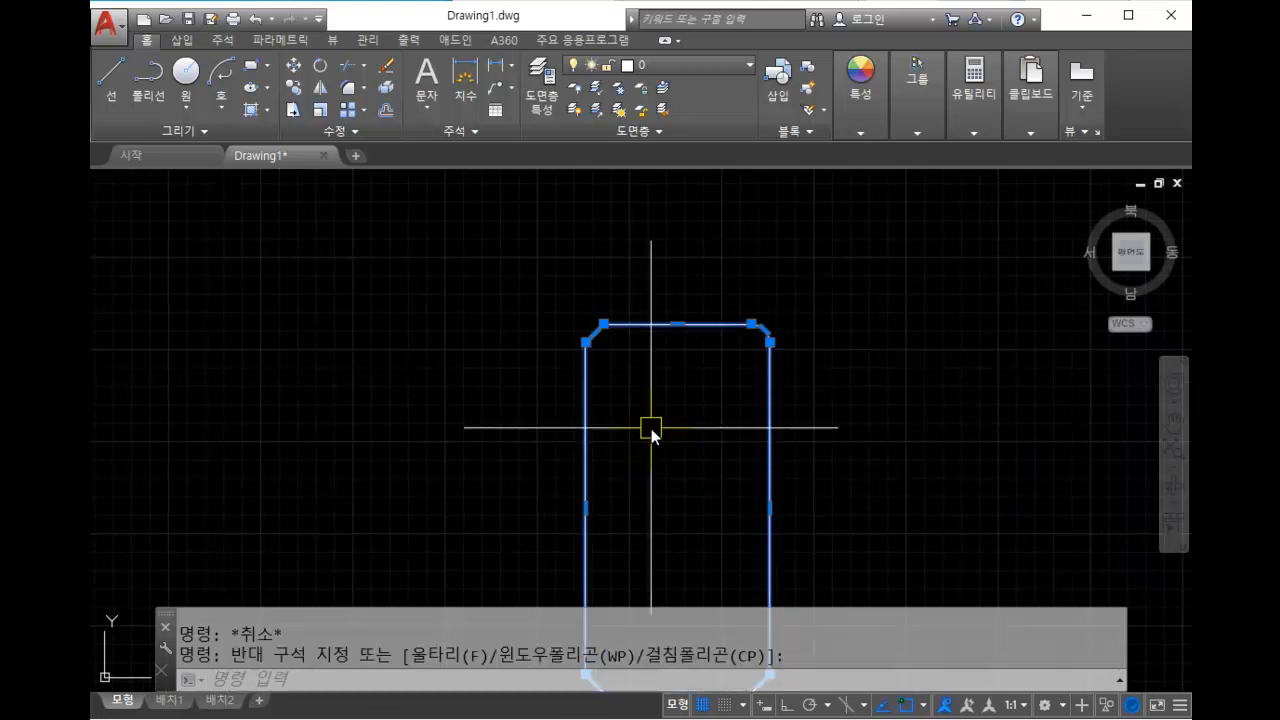
pyautogui.press('Delete')
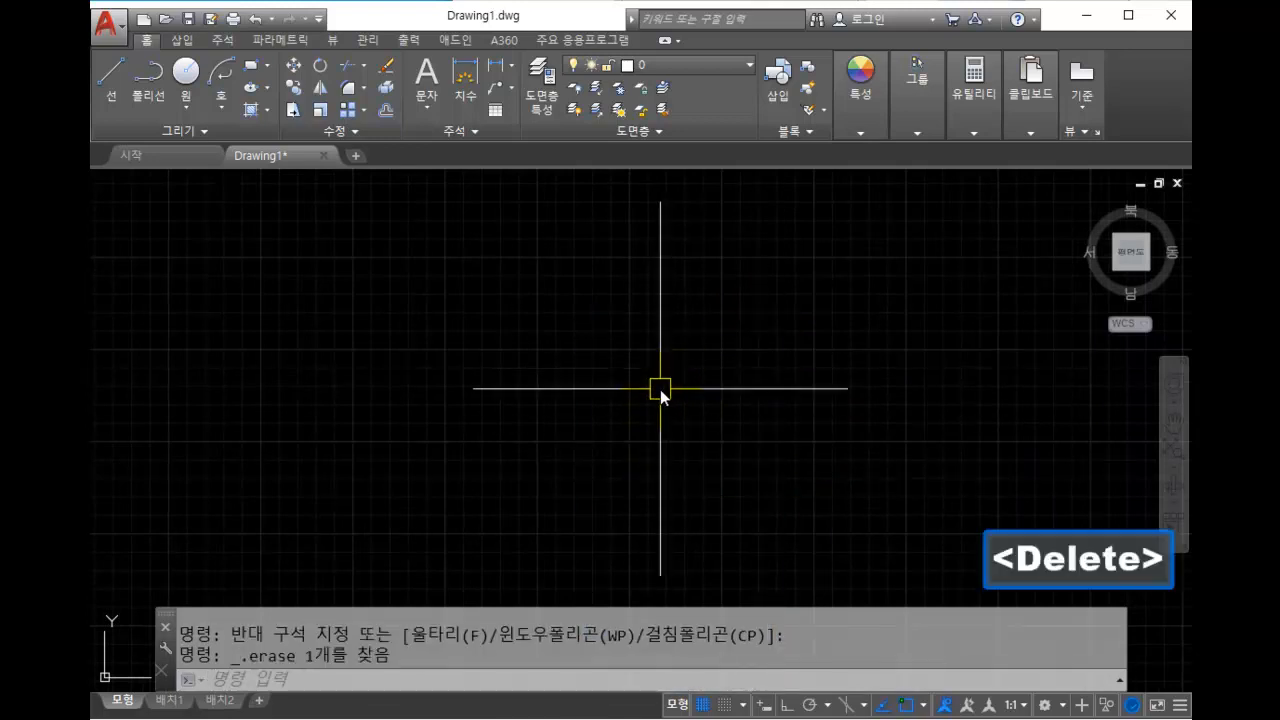
# Draw a freehand rectangle with a first chamfer distance of 10 and a second chamfer distance of 20.
pyautogui.click(254, 70)
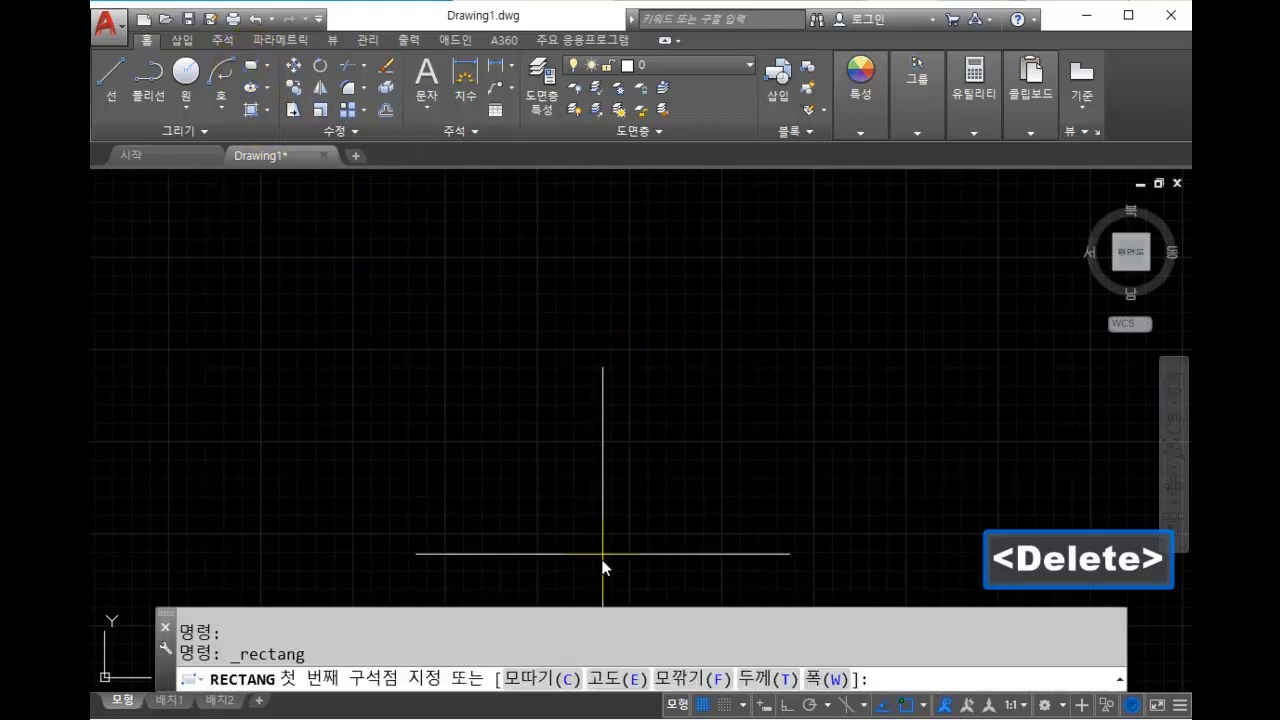
pyautogui.click(544, 683)
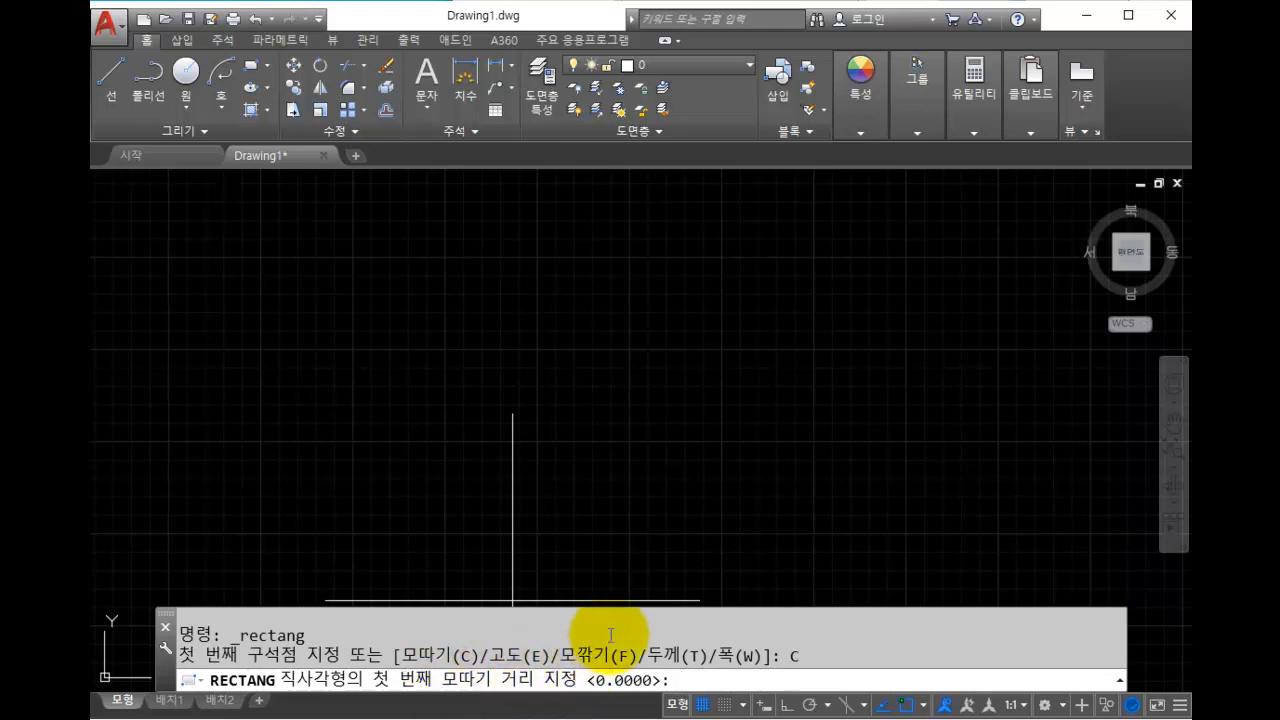
pyautogui.press('Return')
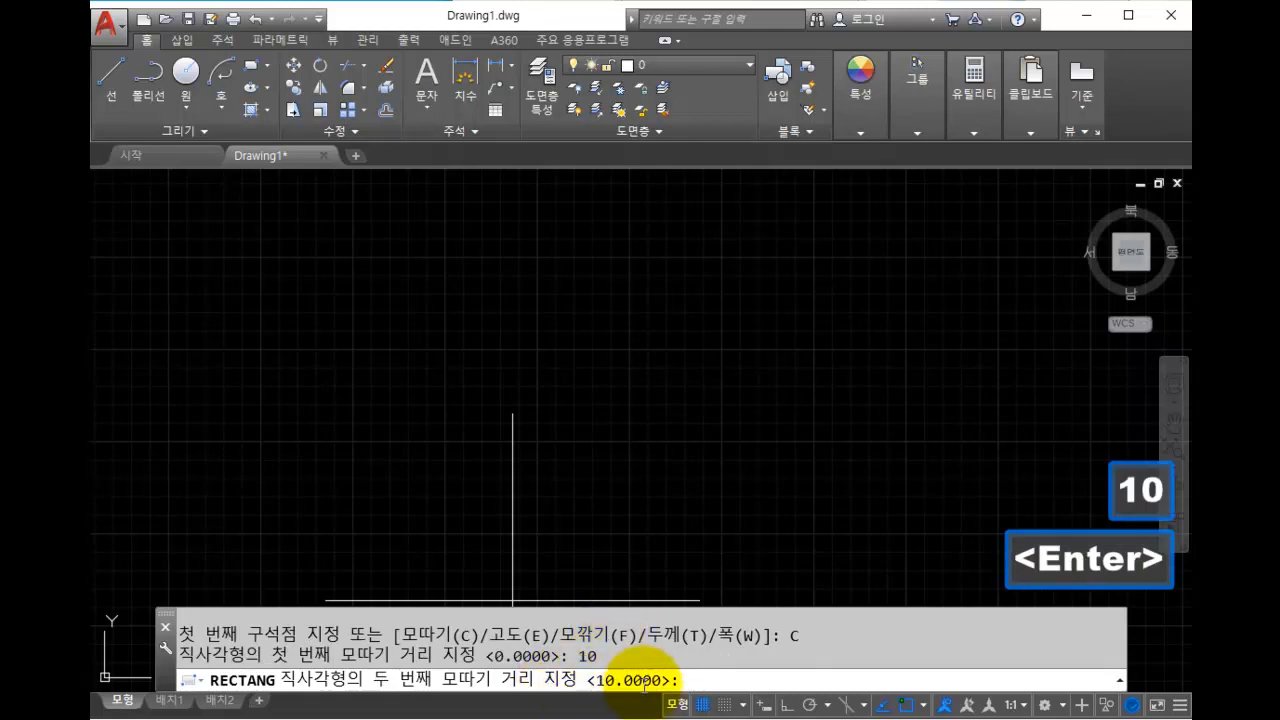
pyautogui.write('20')
pyautogui.press('Return')
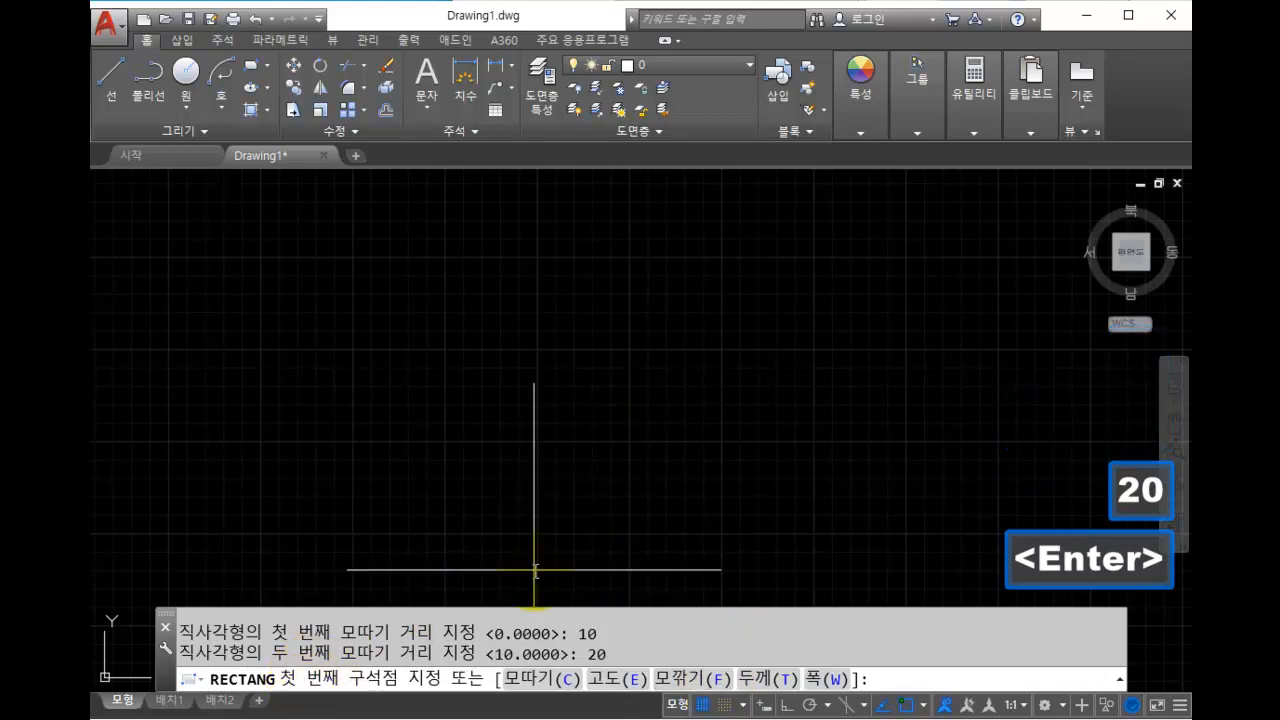
pyautogui.click(540, 561)
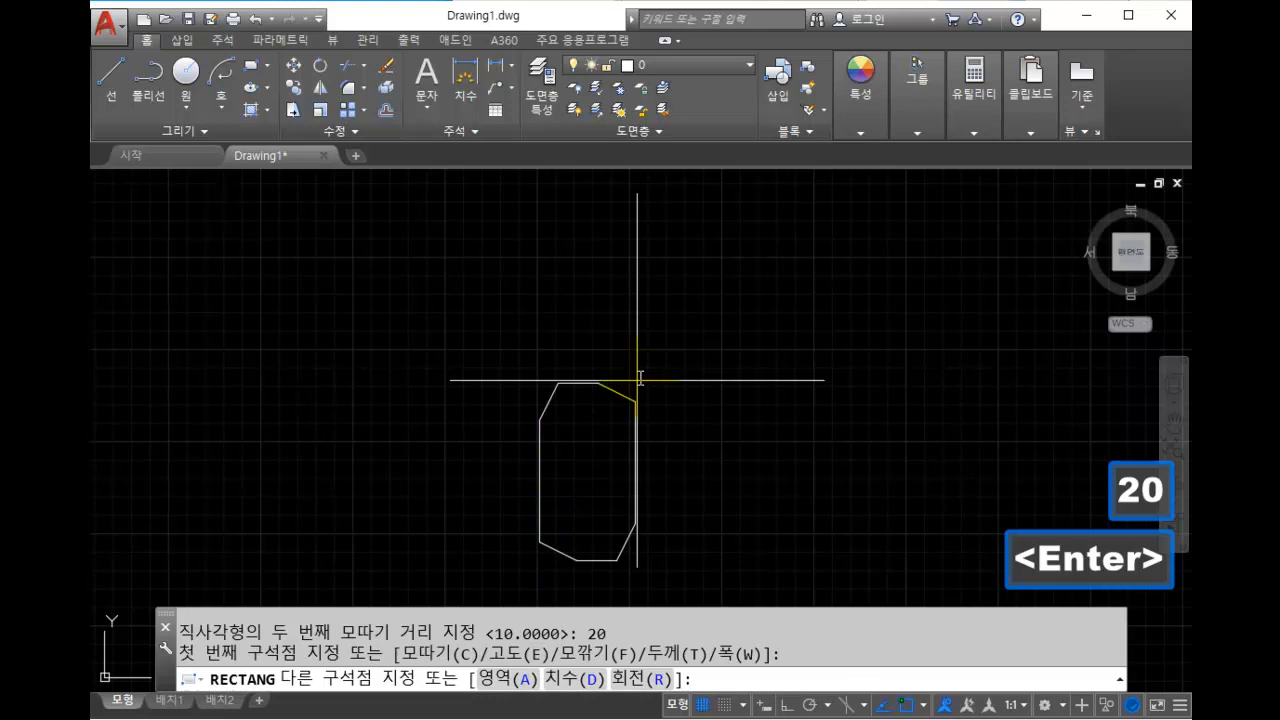
pyautogui.click(715, 276)
# Add a horizontal linear dimension to the new rectangle's upper-left chamfer, placed above the corner.
pyautogui.moveTo(566, 463); pyautogui.dragTo(709, 449, button='middle')
pyautogui.scroll(2, 760, 311)
pyautogui.moveTo(766, 326); pyautogui.dragTo(691, 217, button='middle')
pyautogui.moveTo(634, 509)
pyautogui.mouseDown(button='middle')
pyautogui.moveTo(599, 510)
pyautogui.moveTo(617, 534)
pyautogui.mouseUp(button='middle')
pyautogui.moveTo(693, 387); pyautogui.dragTo(654, 543, button='middle')
pyautogui.moveTo(583, 283); pyautogui.dragTo(651, 340, button='middle')
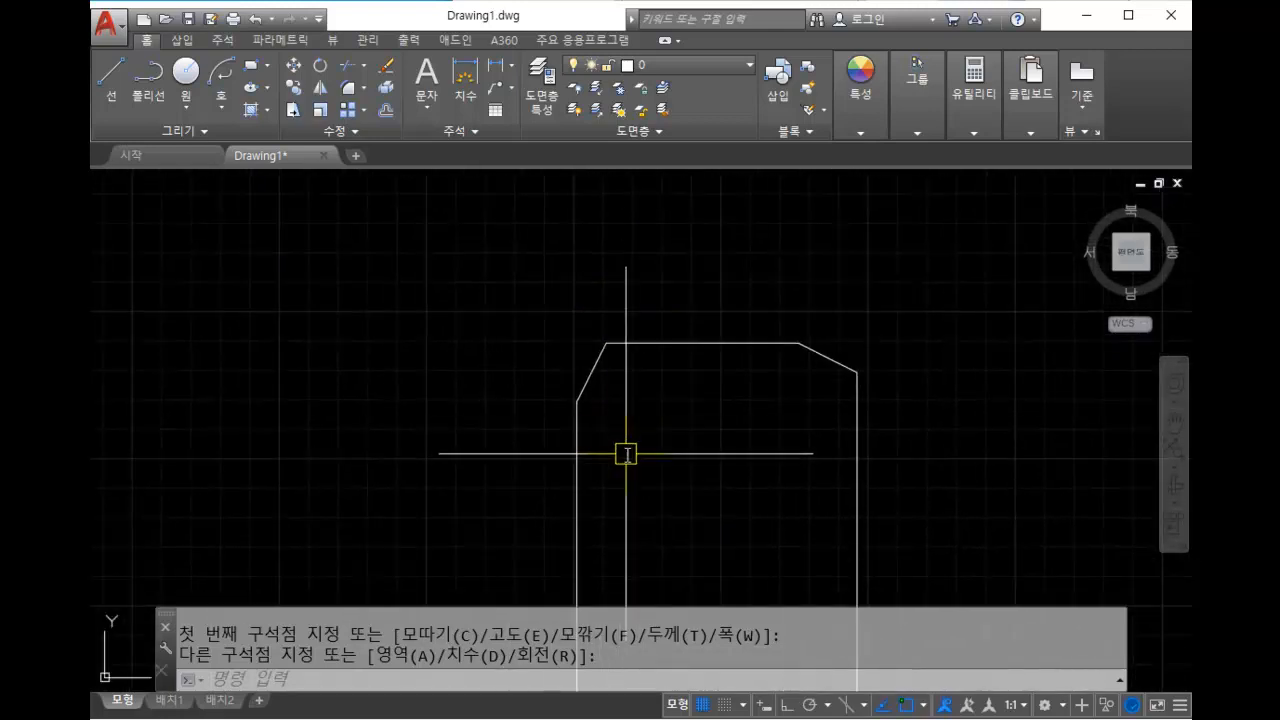
pyautogui.scroll(4, 600, 362)
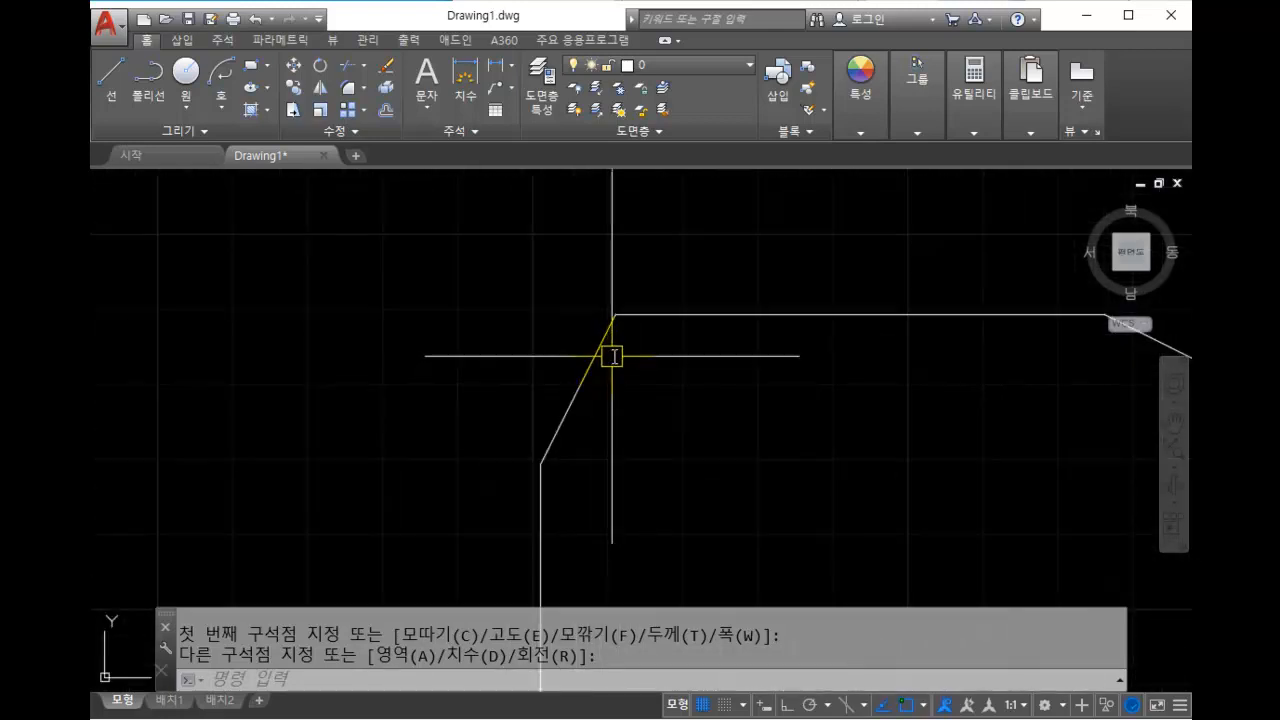
pyautogui.write('dli')
pyautogui.press('space')
pyautogui.click(540, 463)
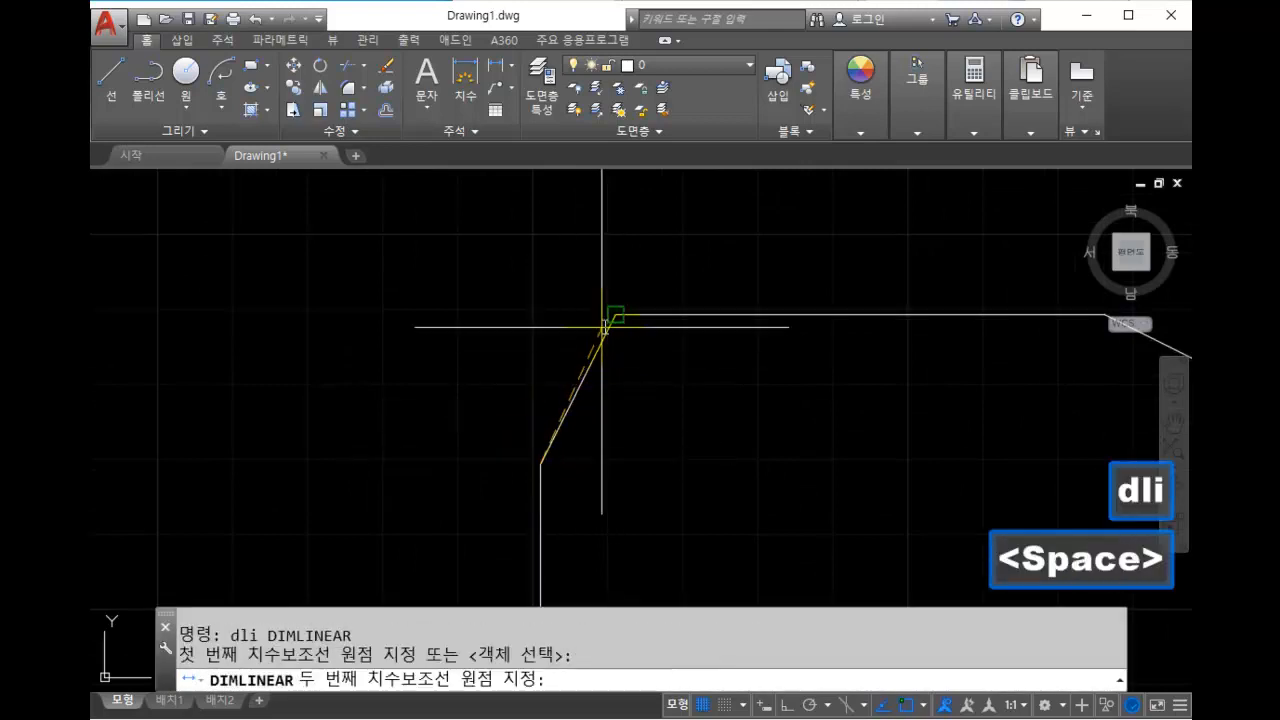
pyautogui.click(614, 312)
pyautogui.scroll(-5, 603, 251)
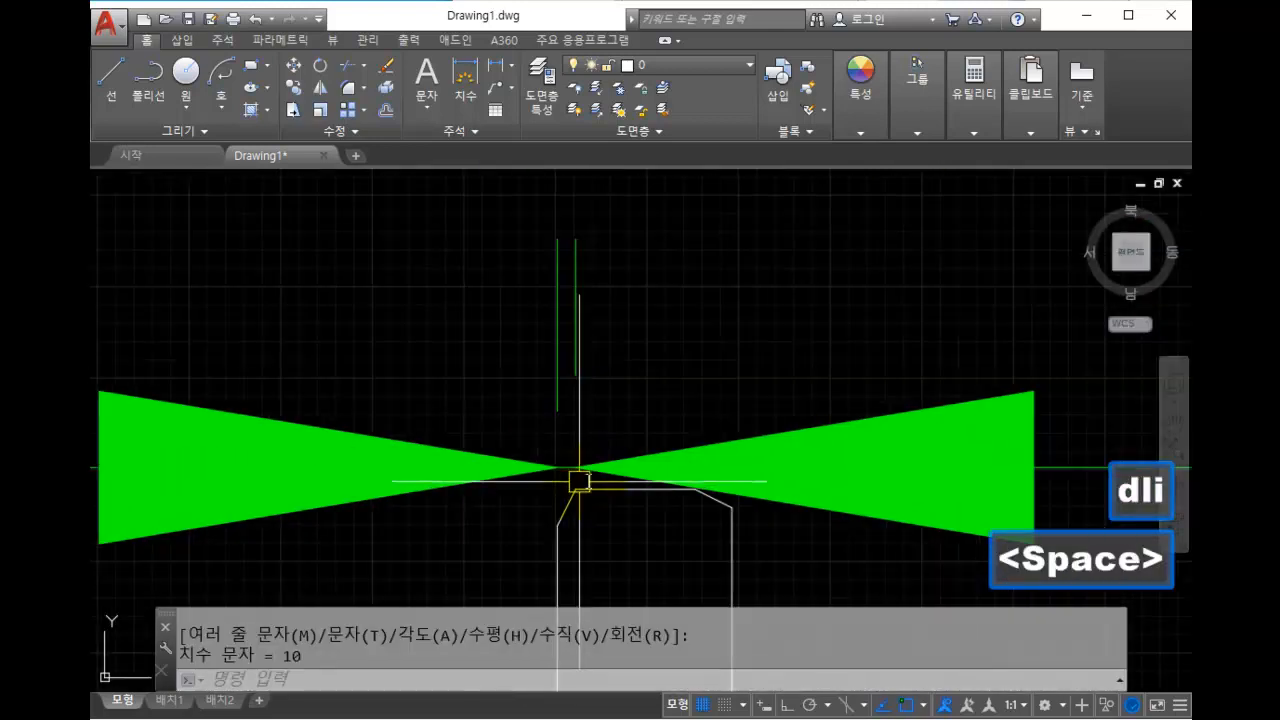
pyautogui.scroll(-2, 472, 490)
# Add a vertical linear dimension to the same upper-left chamfer, placed to the left of the rectangle.
pyautogui.scroll(8, 503, 390)
pyautogui.press('space')
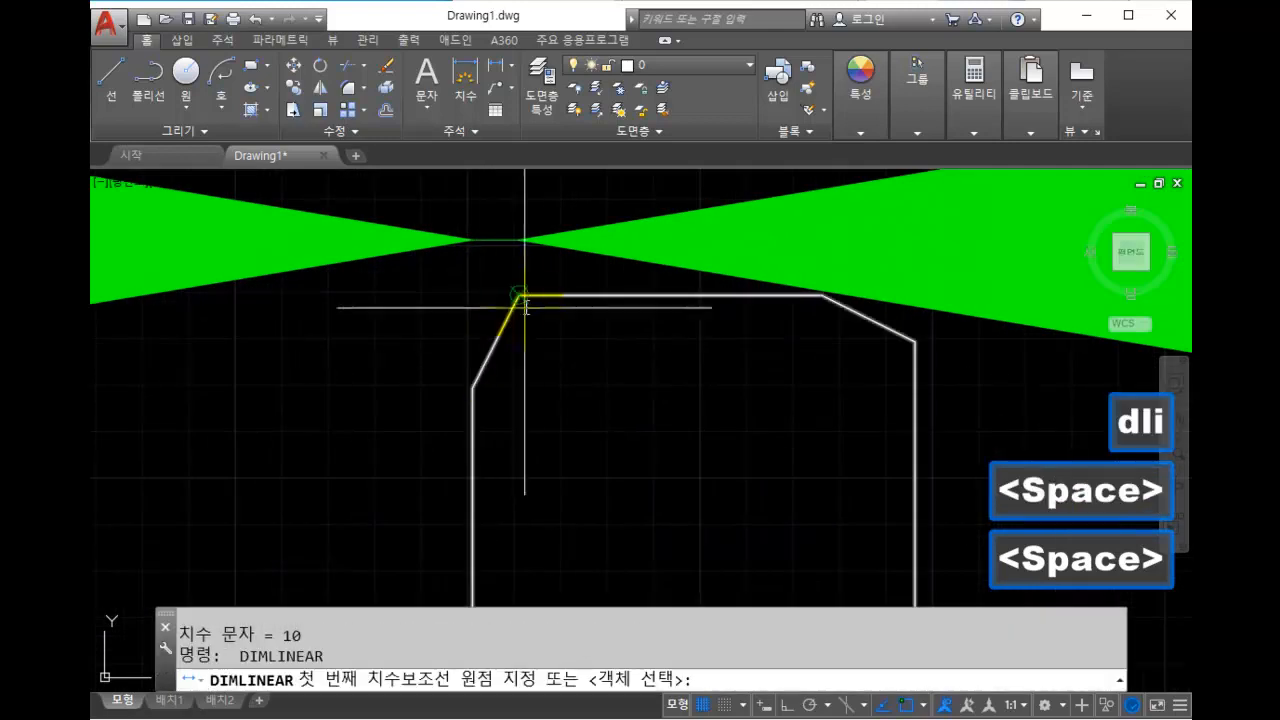
pyautogui.click(520, 294)
pyautogui.click(472, 388)
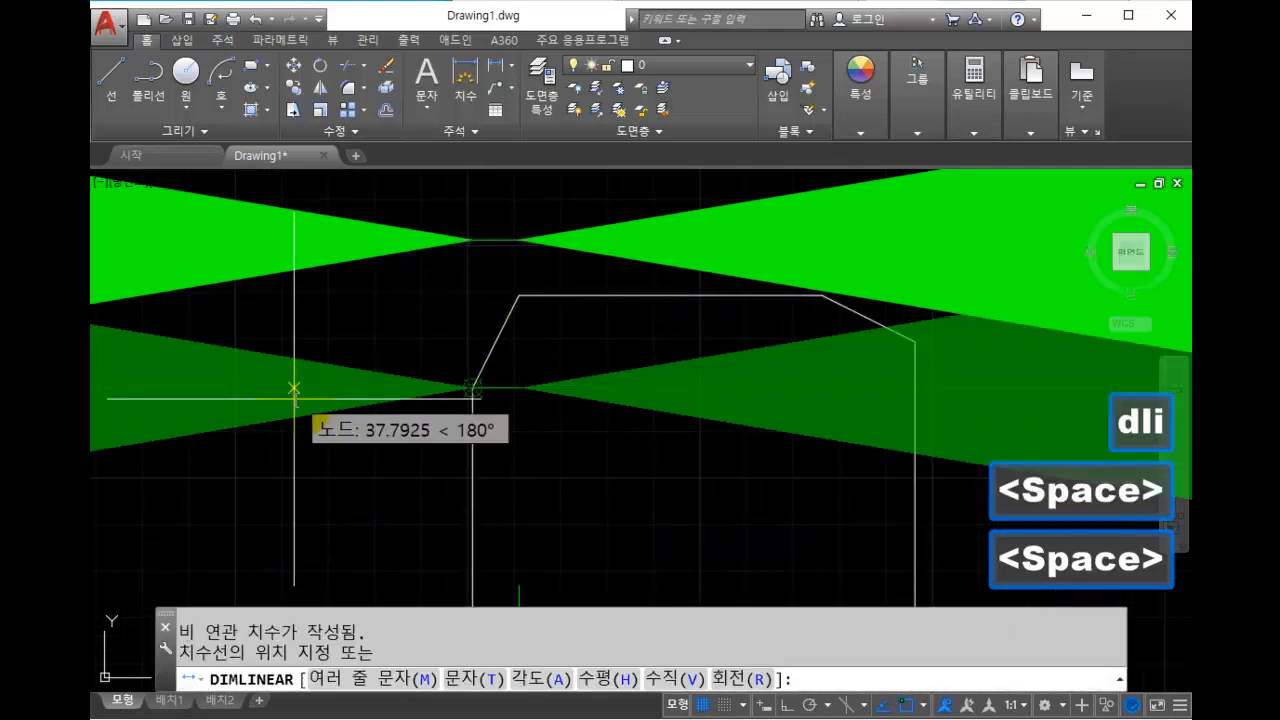
pyautogui.scroll(6, 300, 386)
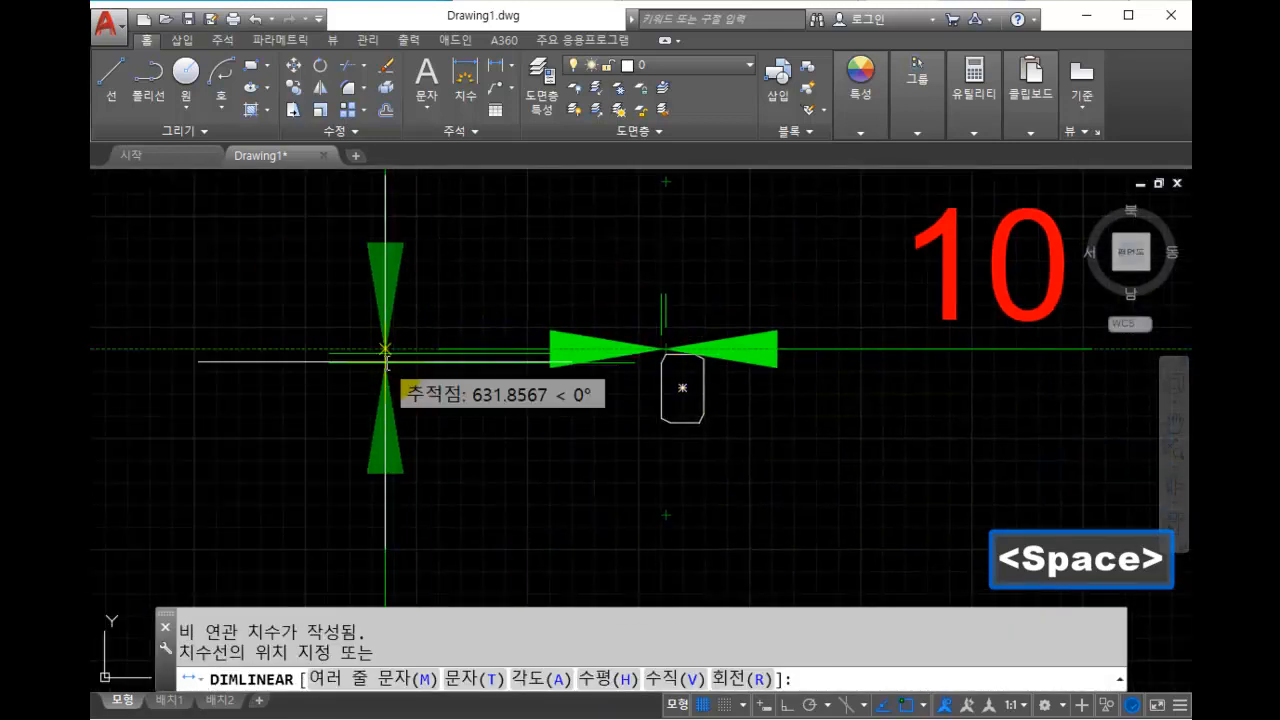
pyautogui.click(386, 363)
# Modify the ISO-25 dimension style to use an overall scale of 10.
pyautogui.scroll(-2, 416, 387)
pyautogui.moveTo(433, 402); pyautogui.dragTo(619, 284, button='middle')
pyautogui.moveTo(764, 365); pyautogui.dragTo(722, 446, button='middle')
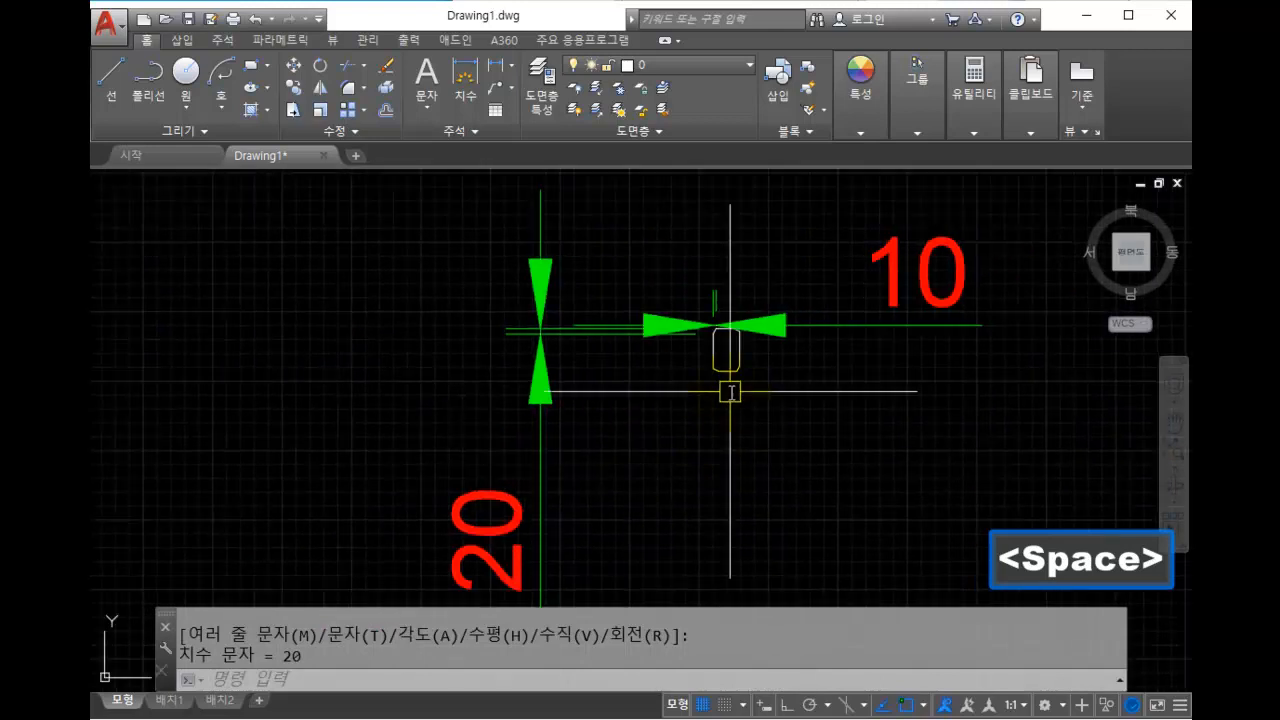
pyautogui.write('d')
pyautogui.press('space')
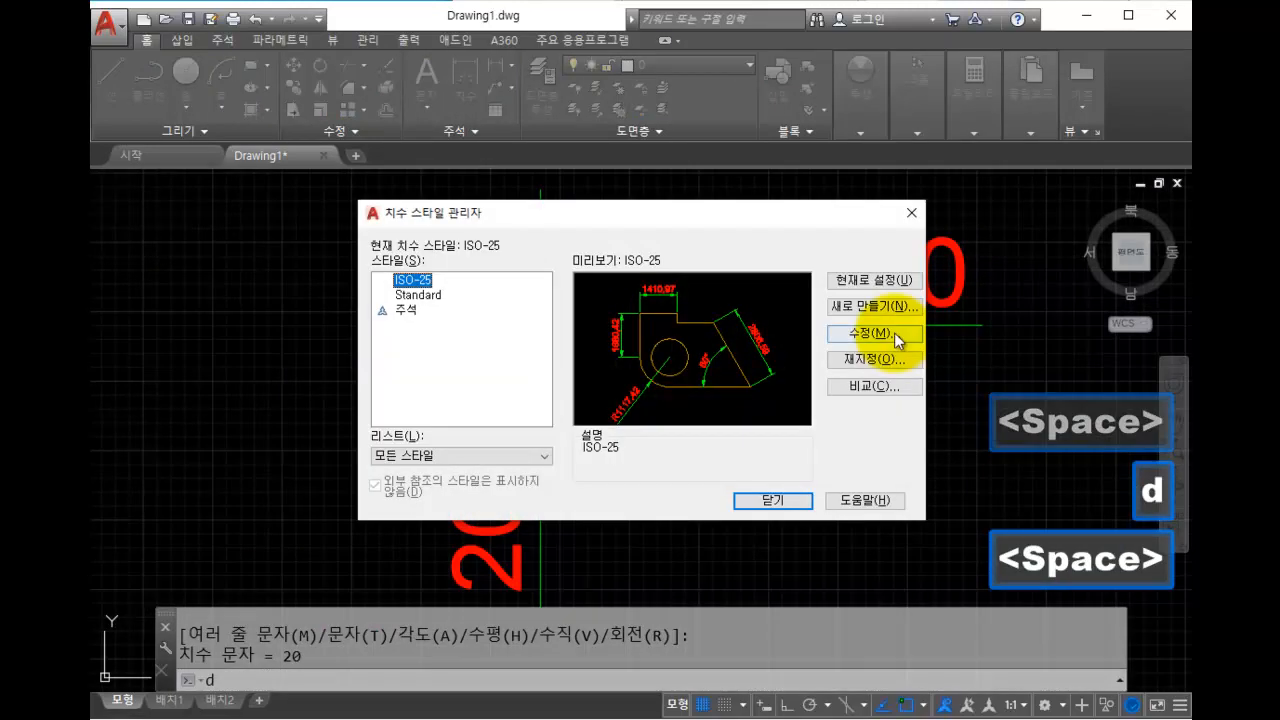
pyautogui.click(860, 334)
pyautogui.moveTo(762, 413); pyautogui.dragTo(647, 413)
pyautogui.write('10')
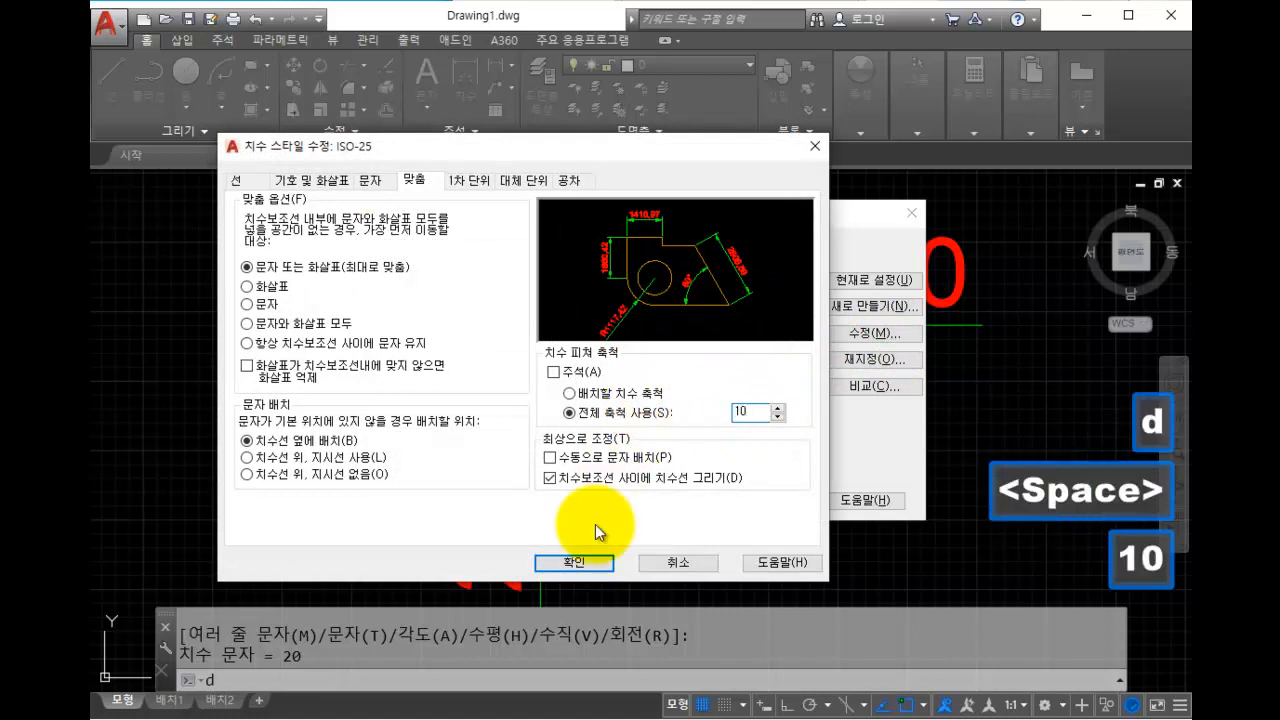
pyautogui.click(605, 562)
pyautogui.click(774, 499)
# Move the vertical chamfer dimension closer to the rectangle's left edge.
pyautogui.scroll(4, 715, 284)
pyautogui.scroll(-6, 645, 394)
pyautogui.scroll(6, 525, 417)
pyautogui.scroll(2, 715, 338)
pyautogui.moveTo(424, 275); pyautogui.dragTo(457, 325)
pyautogui.moveTo(1100, 355); pyautogui.dragTo(724, 338, button='middle')
pyautogui.press('Escape')
pyautogui.scroll(3, 790, 358)
pyautogui.scroll(-1, 814, 349)
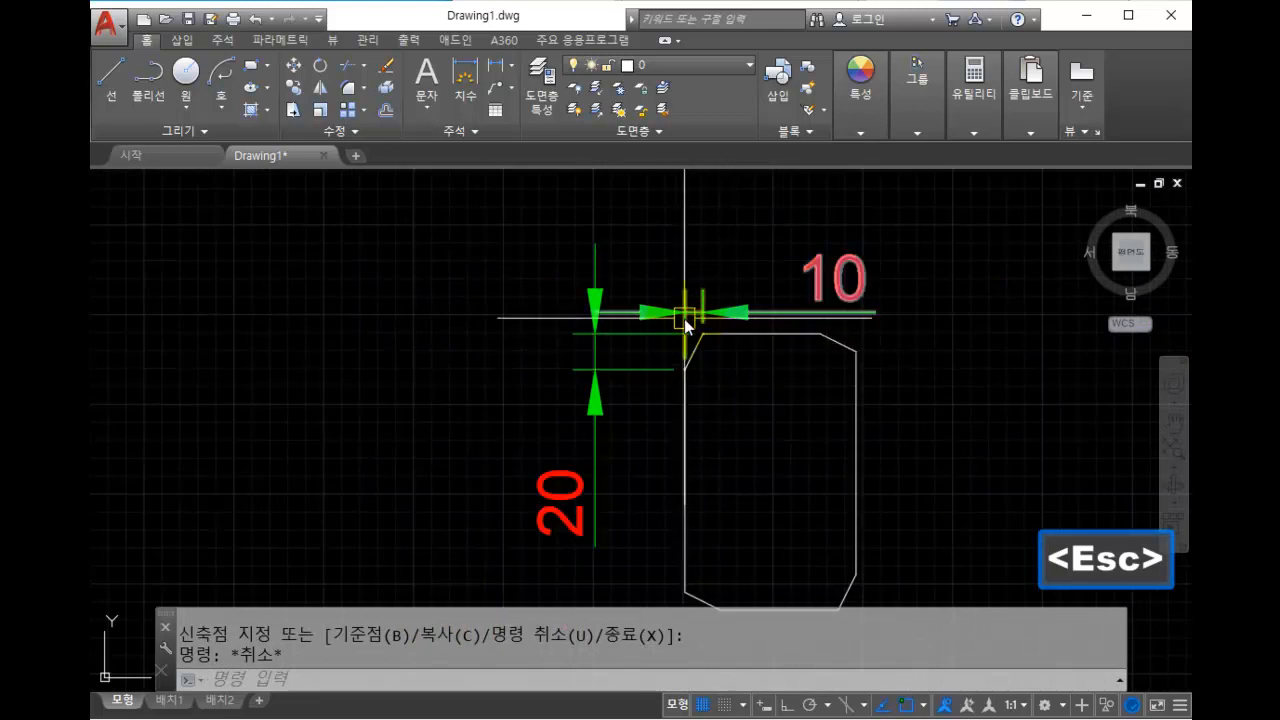
pyautogui.moveTo(703, 381); pyautogui.dragTo(728, 328, button='middle')
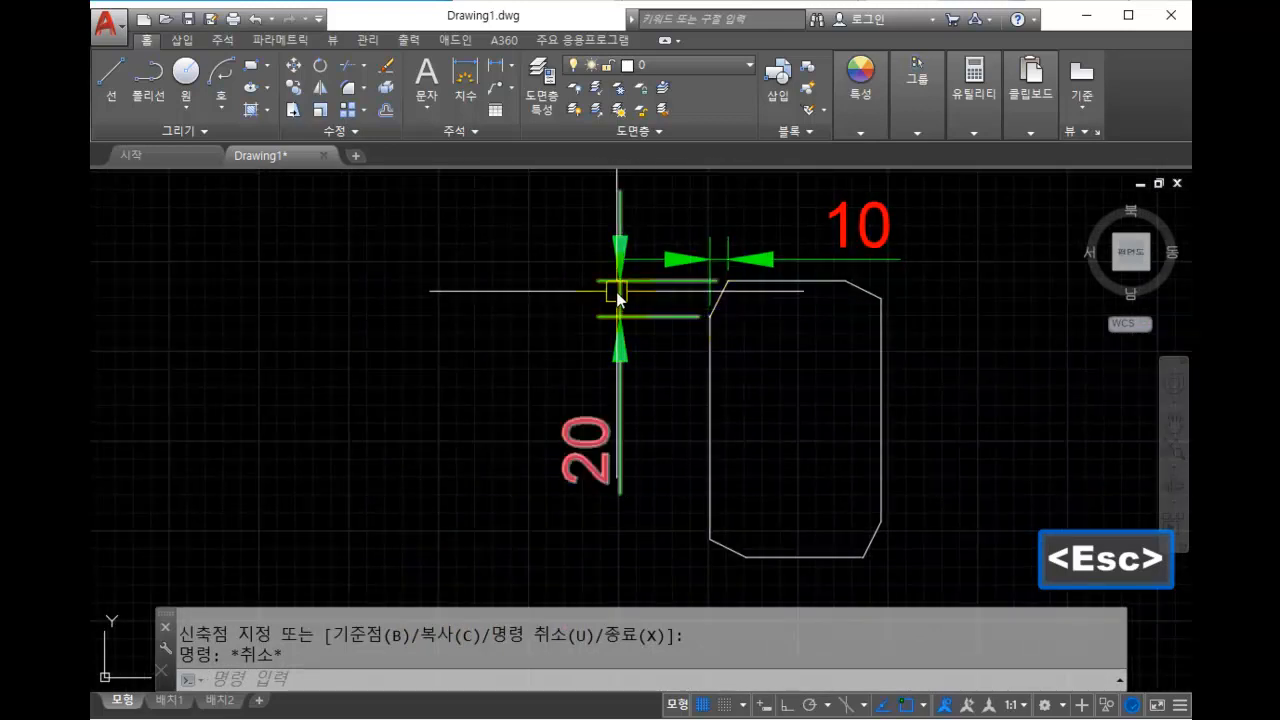
pyautogui.moveTo(880, 331); pyautogui.dragTo(828, 345, button='middle')
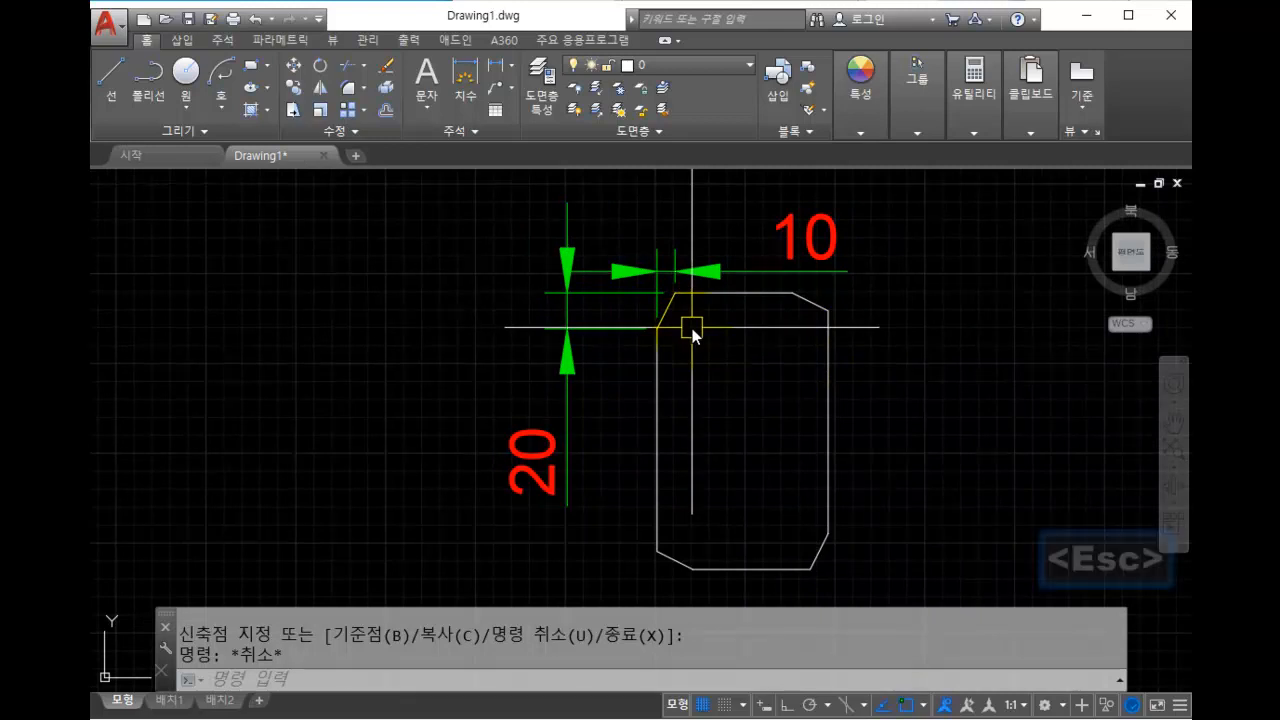
pyautogui.scroll(-2, 745, 360)
pyautogui.scroll(2, 752, 360)
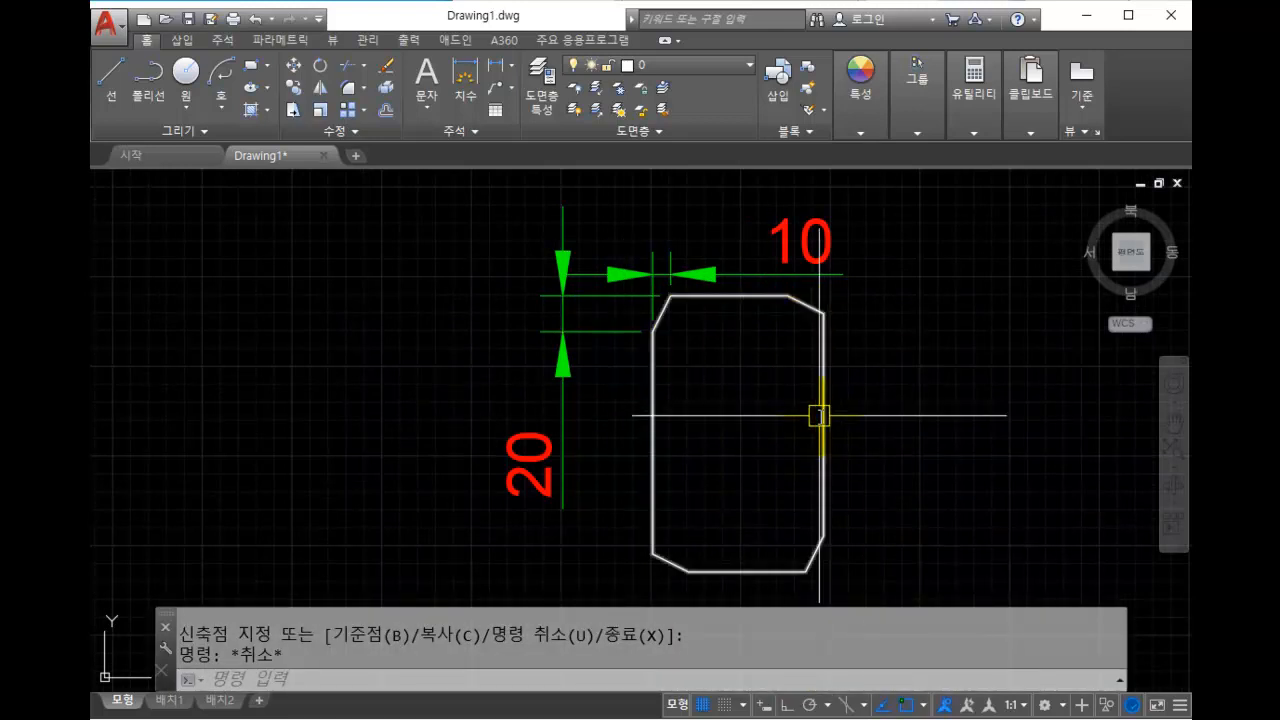
pyautogui.scroll(-4, 789, 376)
pyautogui.moveTo(915, 380); pyautogui.dragTo(823, 357, button='middle')
pyautogui.click(815, 453)
pyautogui.click(524, 266)
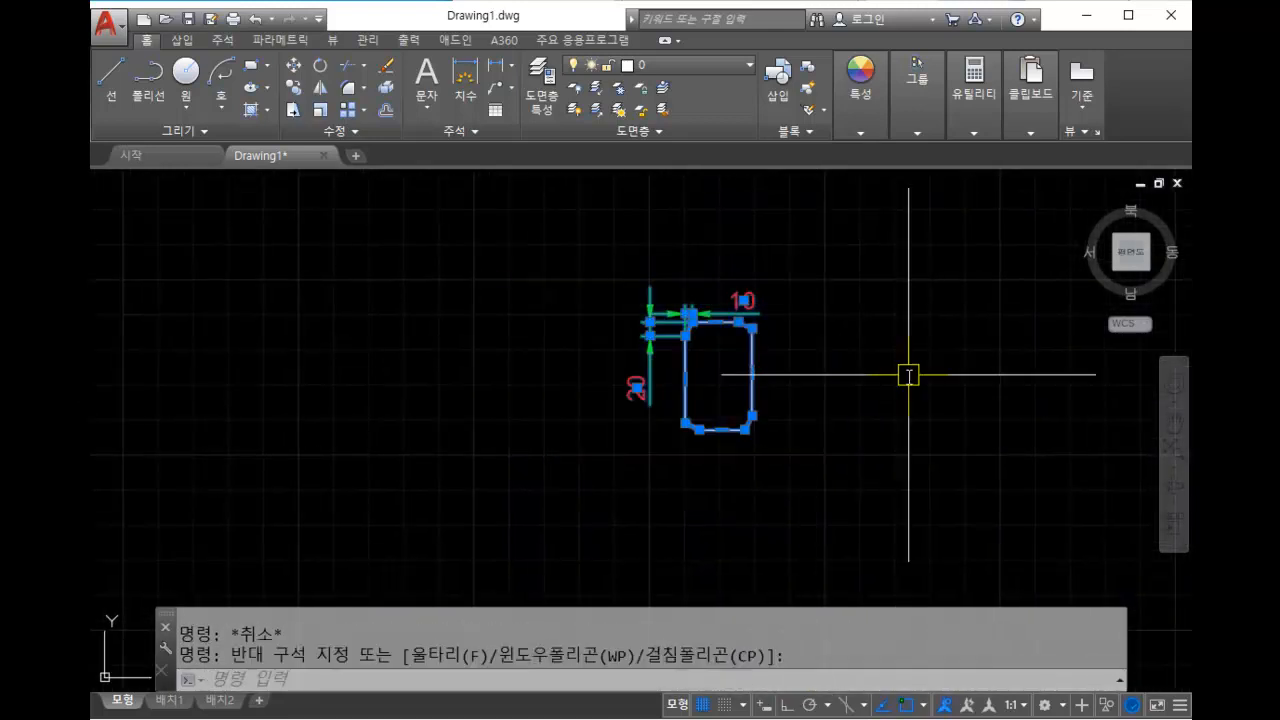
pyautogui.press('Escape')
pyautogui.press('Escape')
# Start a new rectangle and reset both of its chamfer distances to 0.
pyautogui.moveTo(900, 370); pyautogui.dragTo(767, 386, button='middle')
pyautogui.write('rec')
pyautogui.press('space')
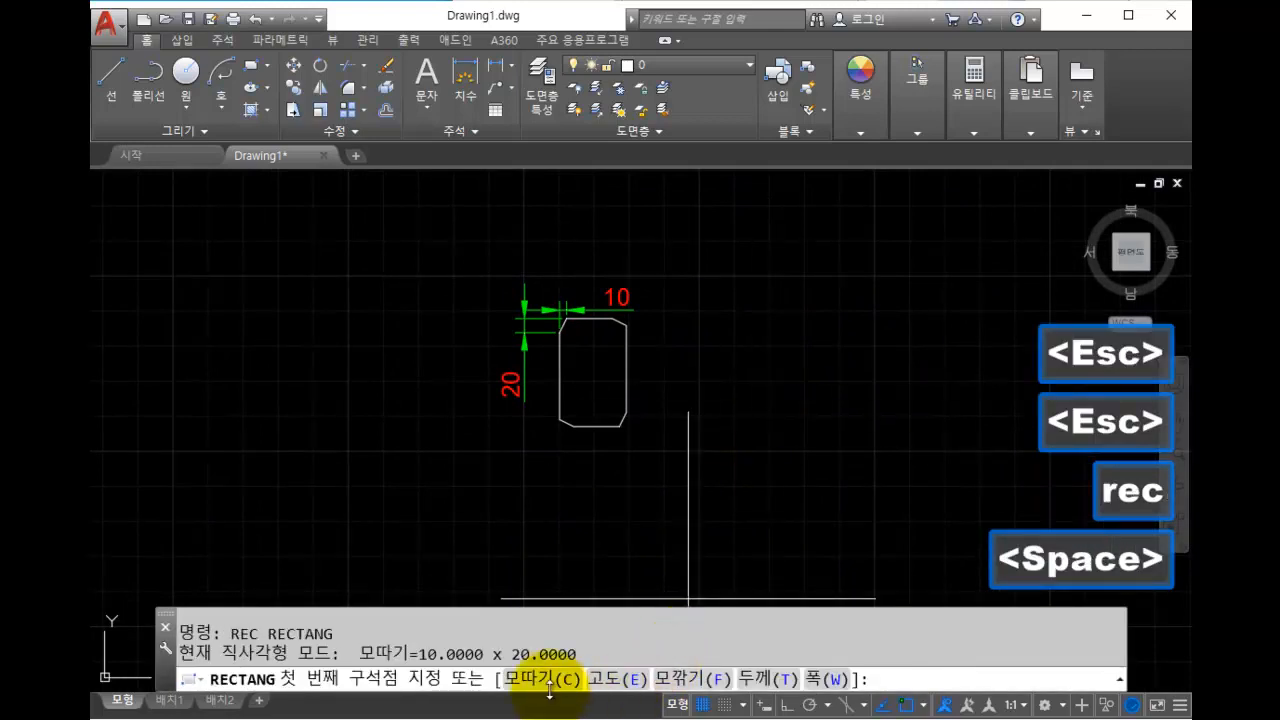
pyautogui.click(555, 687)
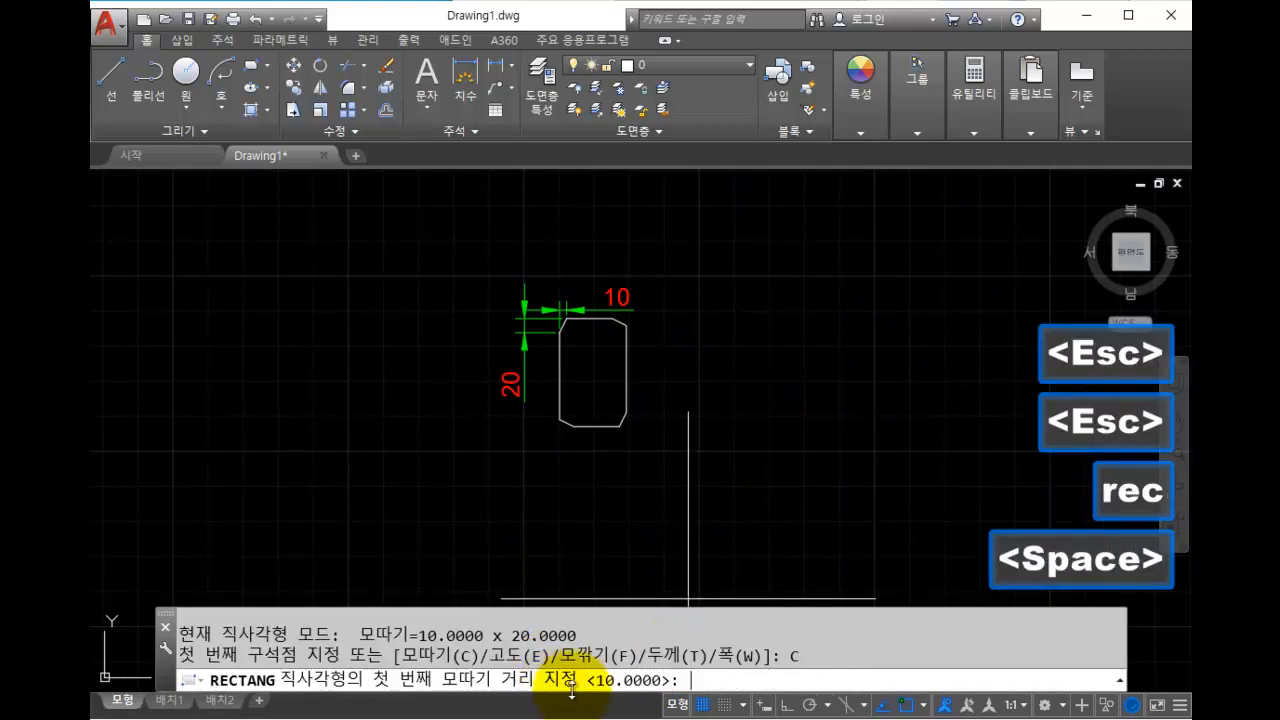
pyautogui.write('0')
pyautogui.press('space')
pyautogui.write('0')
pyautogui.press('space')
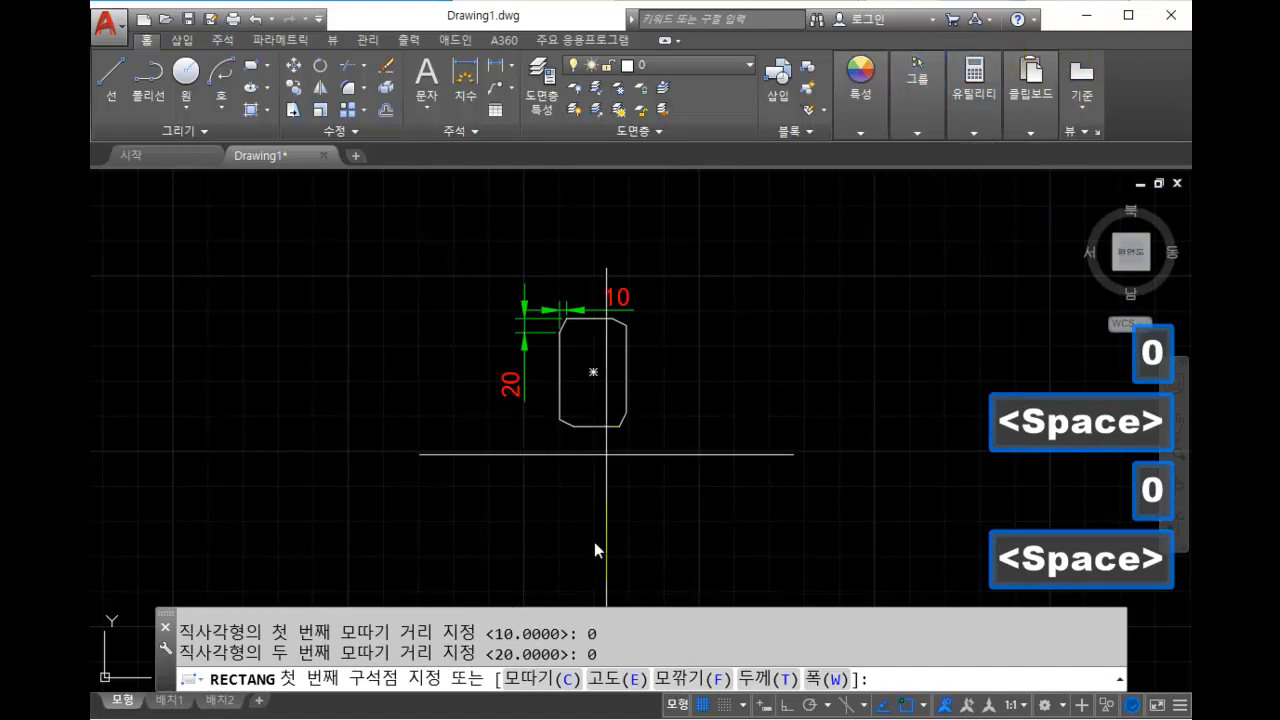
# Set the rectangle's fillet radius to 10 and draw it freehand to the right of the chamfered rectangle.
pyautogui.click(680, 682)
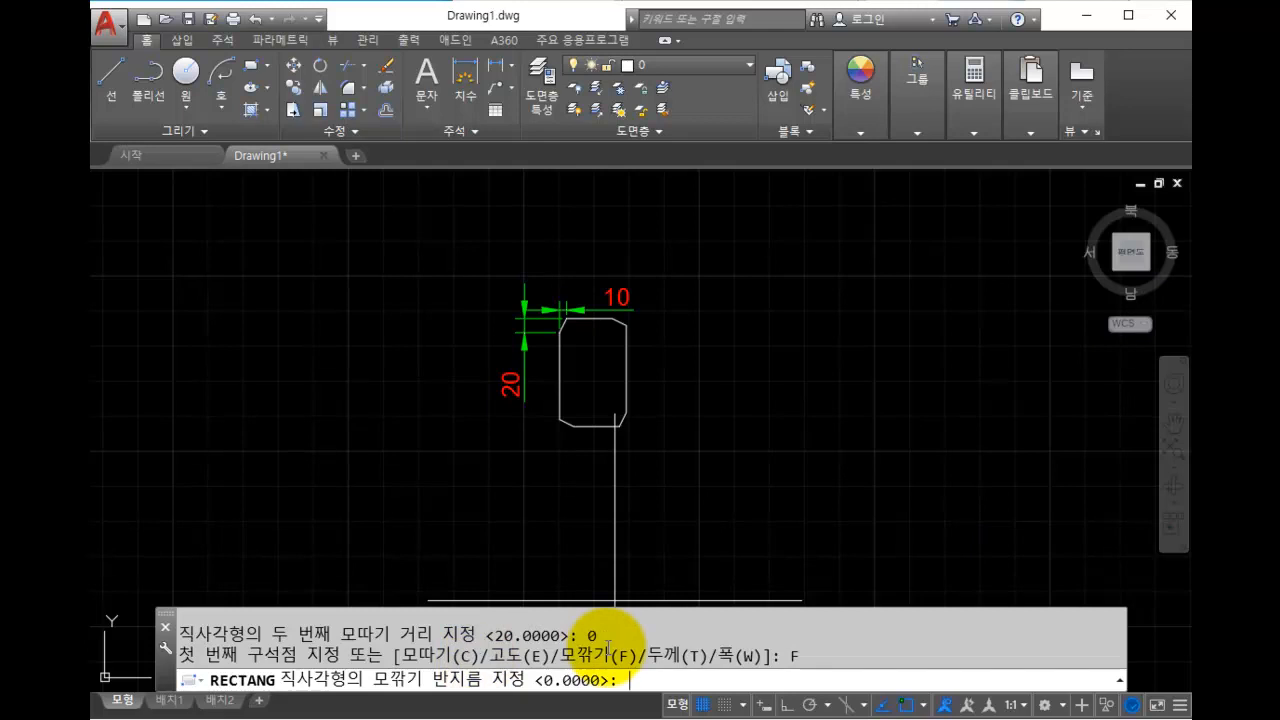
pyautogui.write('10')
pyautogui.press('space')
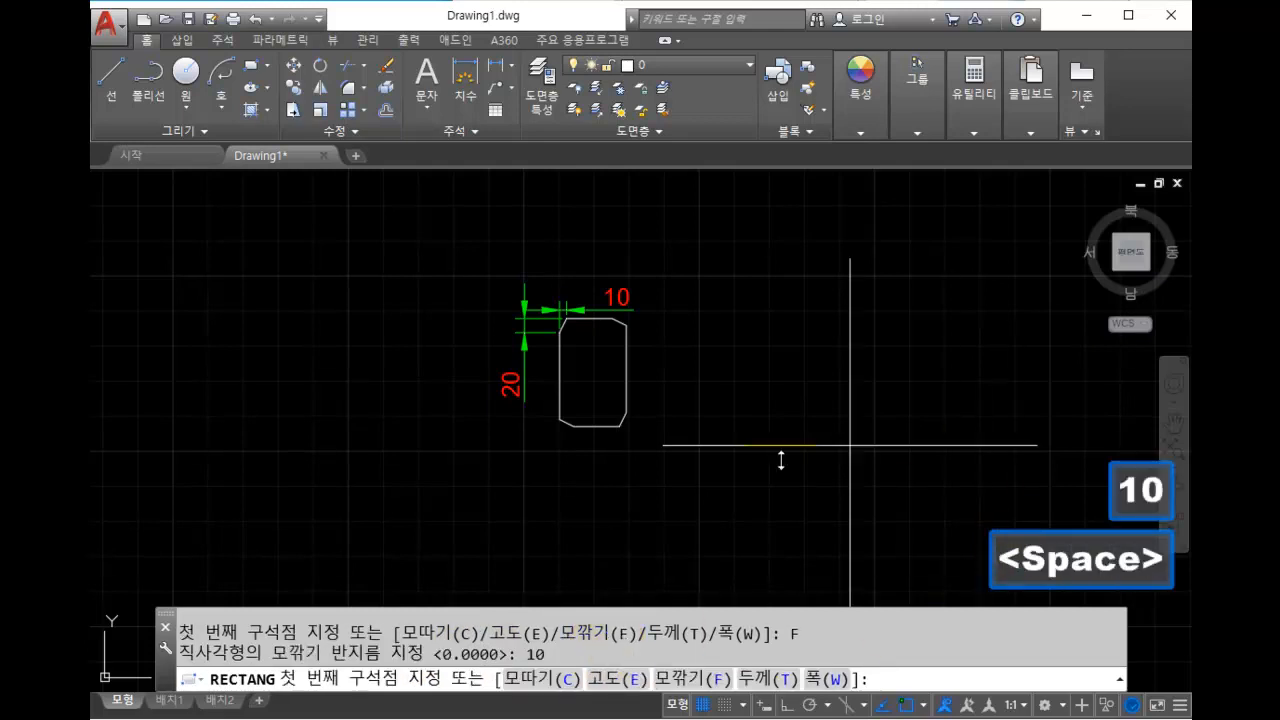
pyautogui.click(725, 430)
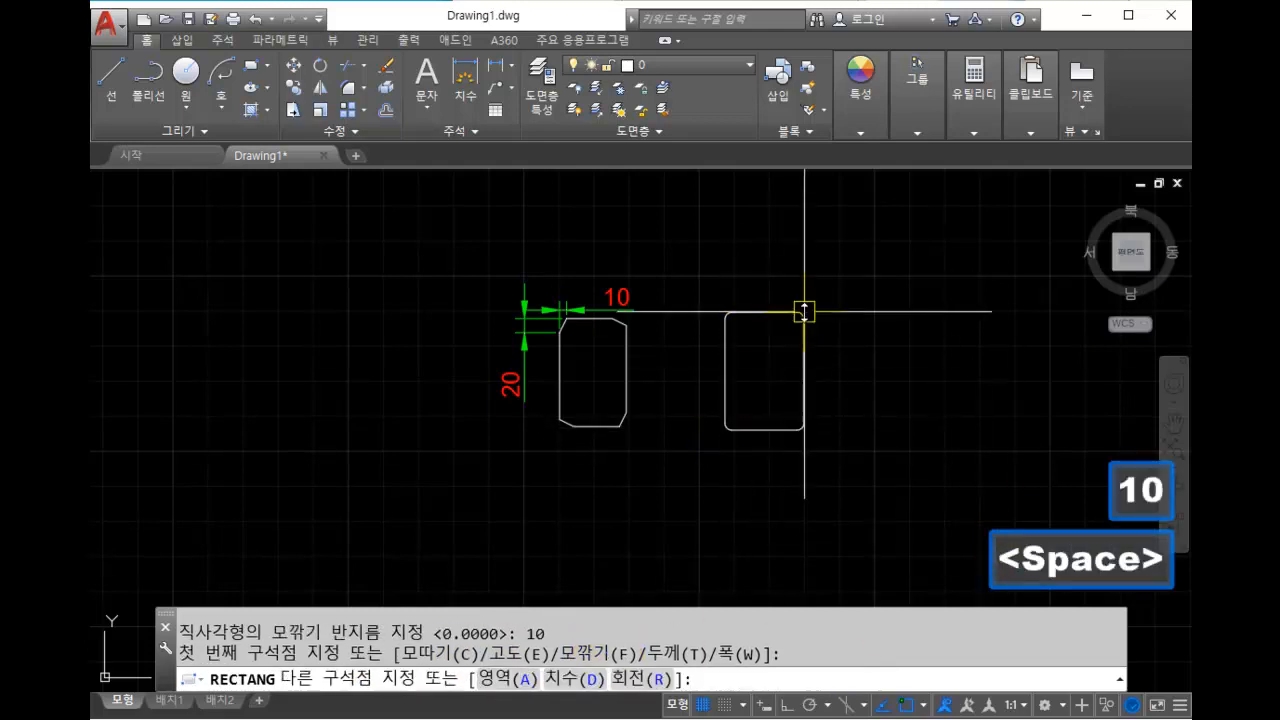
pyautogui.click(804, 313)
# Add a radius dimension to the upper-left rounded corner of the filleted rectangle.
pyautogui.scroll(5, 707, 301)
pyautogui.scroll(-5, 717, 320)
pyautogui.scroll(5, 700, 321)
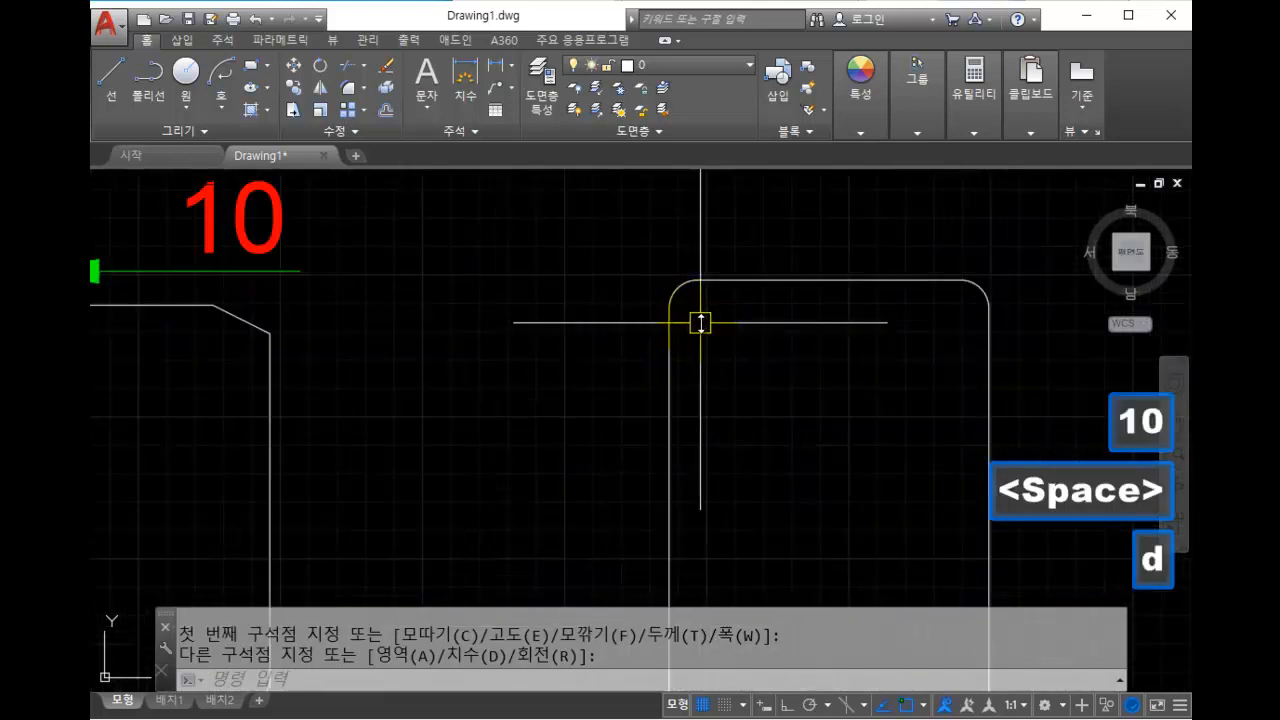
pyautogui.write('dra')
pyautogui.press('space')
pyautogui.click(679, 290)
pyautogui.press('Escape')
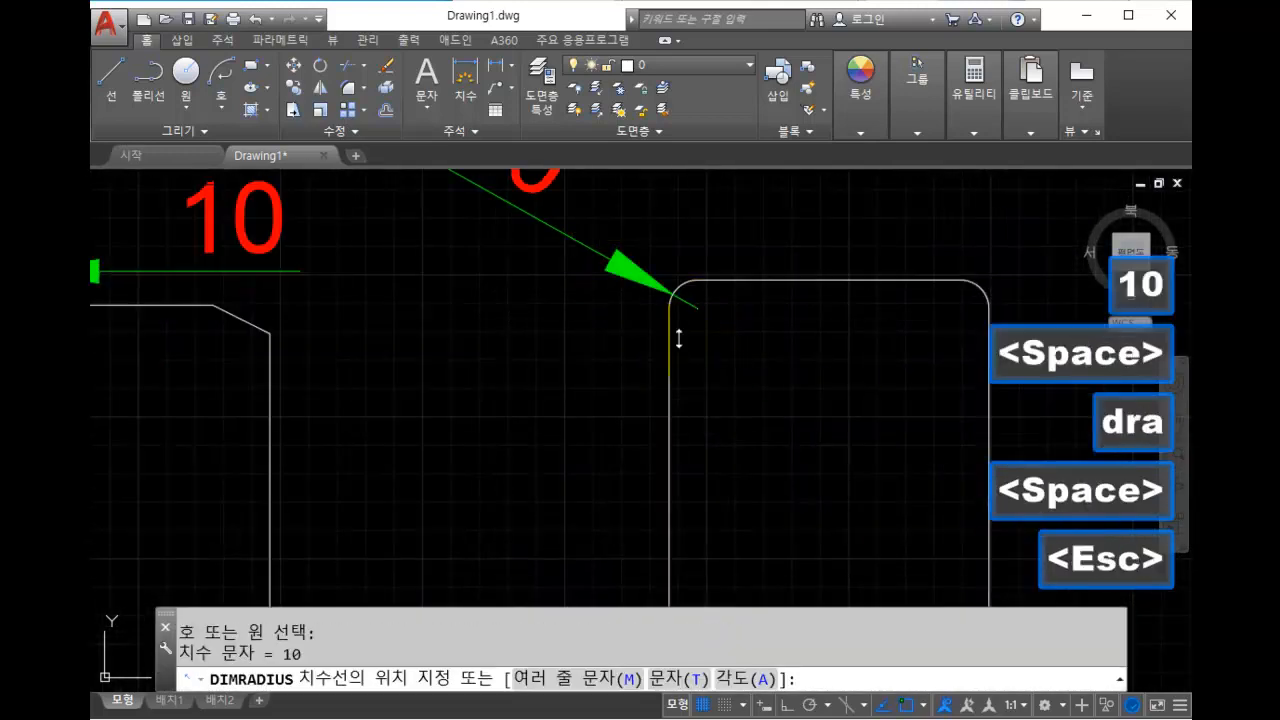
pyautogui.moveTo(688, 352); pyautogui.dragTo(705, 437, button='middle')
pyautogui.scroll(-2, 705, 437)
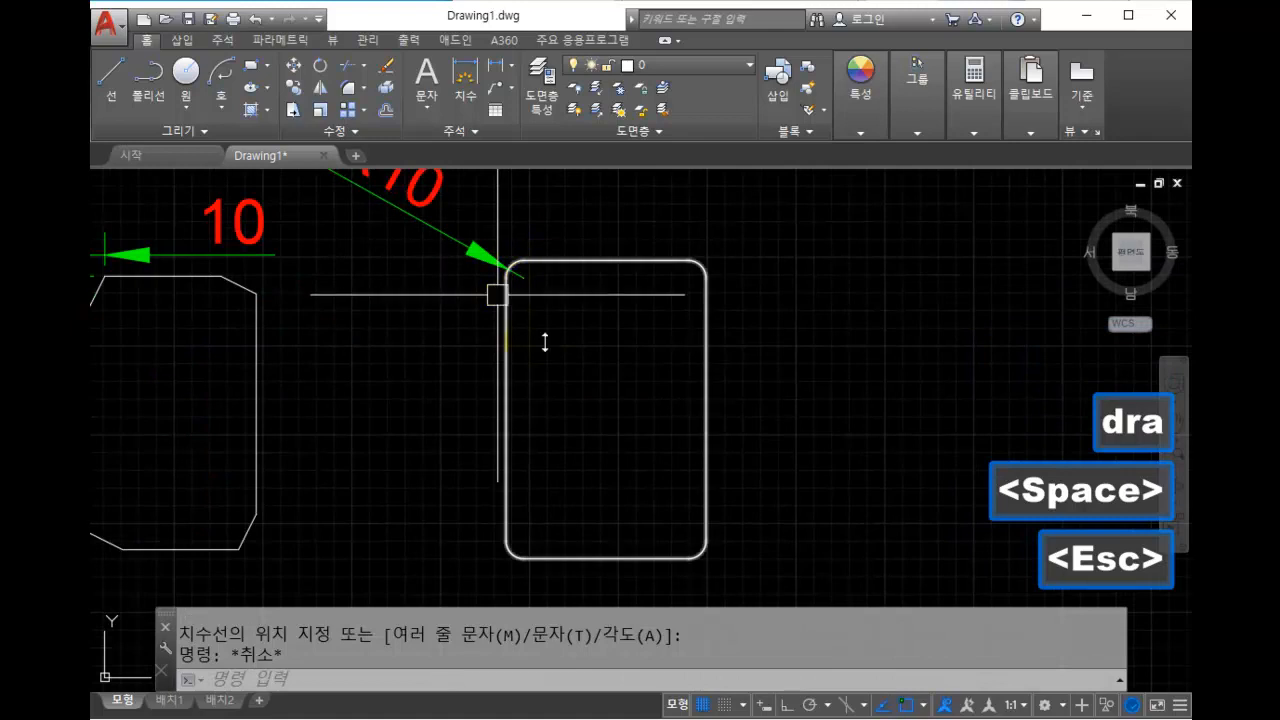
pyautogui.scroll(2, 500, 290)
pyautogui.scroll(3, 537, 245)
pyautogui.scroll(-5, 490, 287)
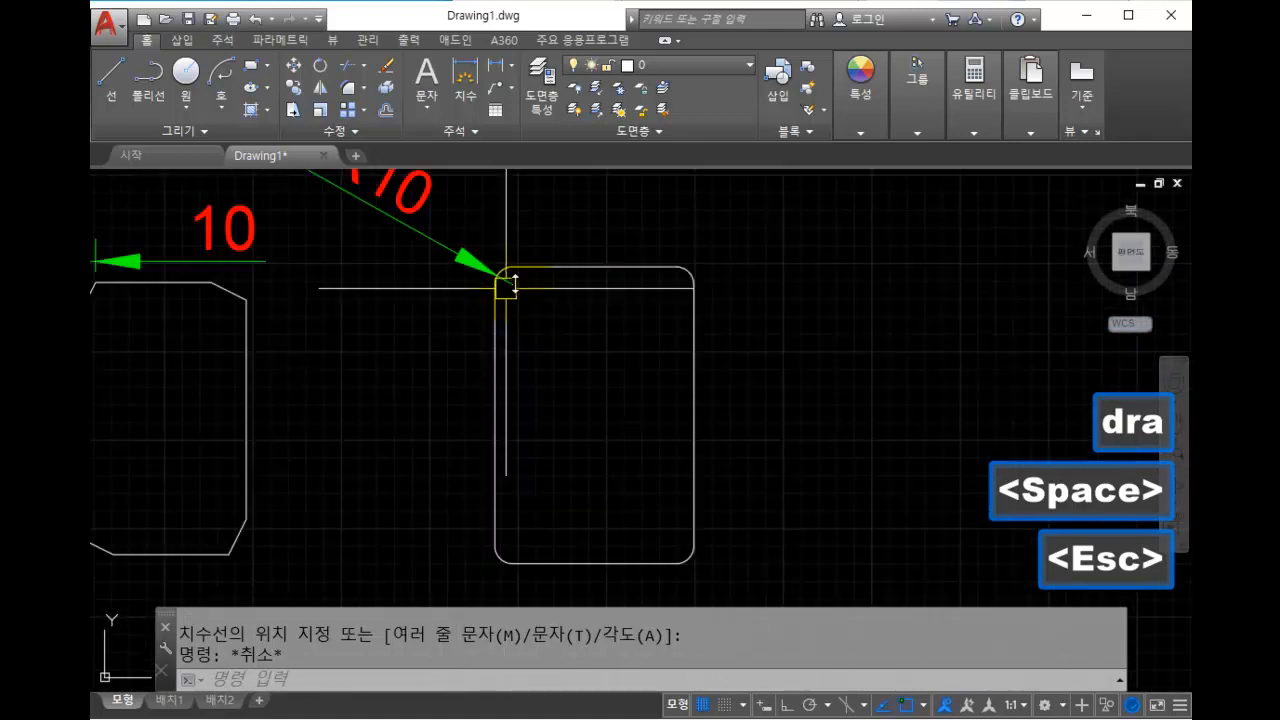
# Erase the chamfered and filleted rectangles together with all their dimensions.
pyautogui.moveTo(520, 285); pyautogui.dragTo(519, 344, button='middle')
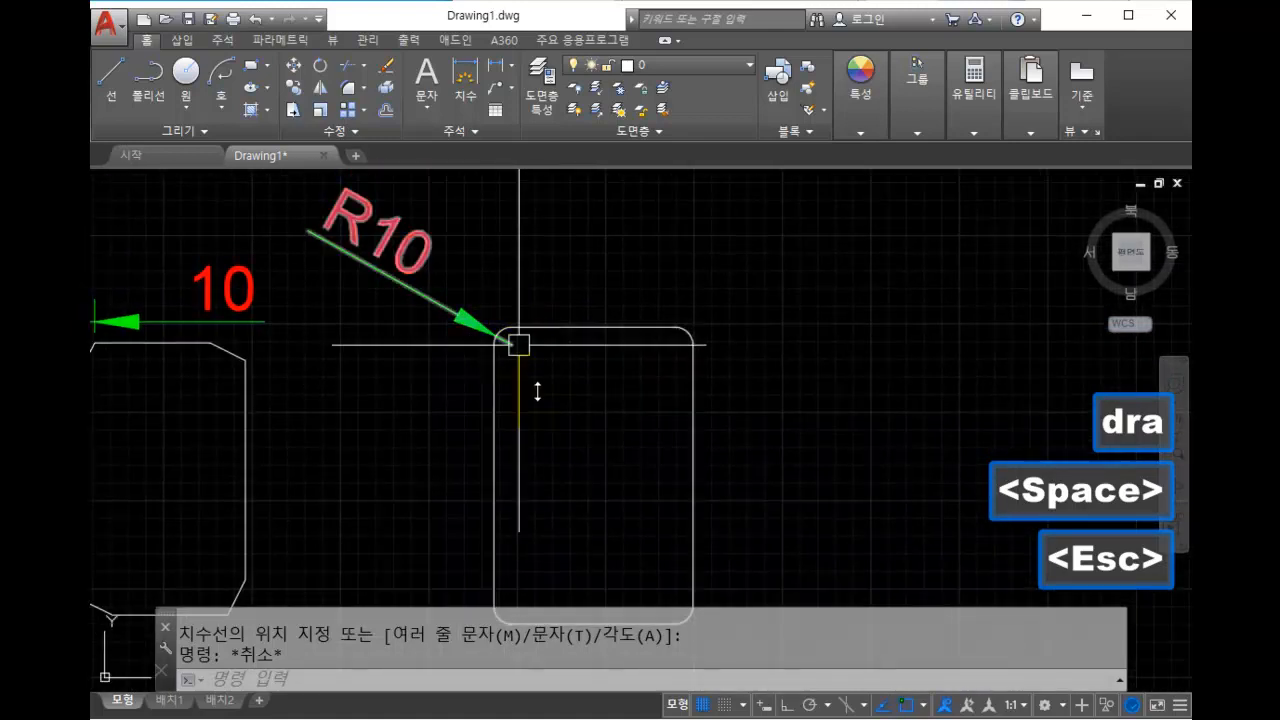
pyautogui.moveTo(591, 420); pyautogui.dragTo(653, 334, button='middle')
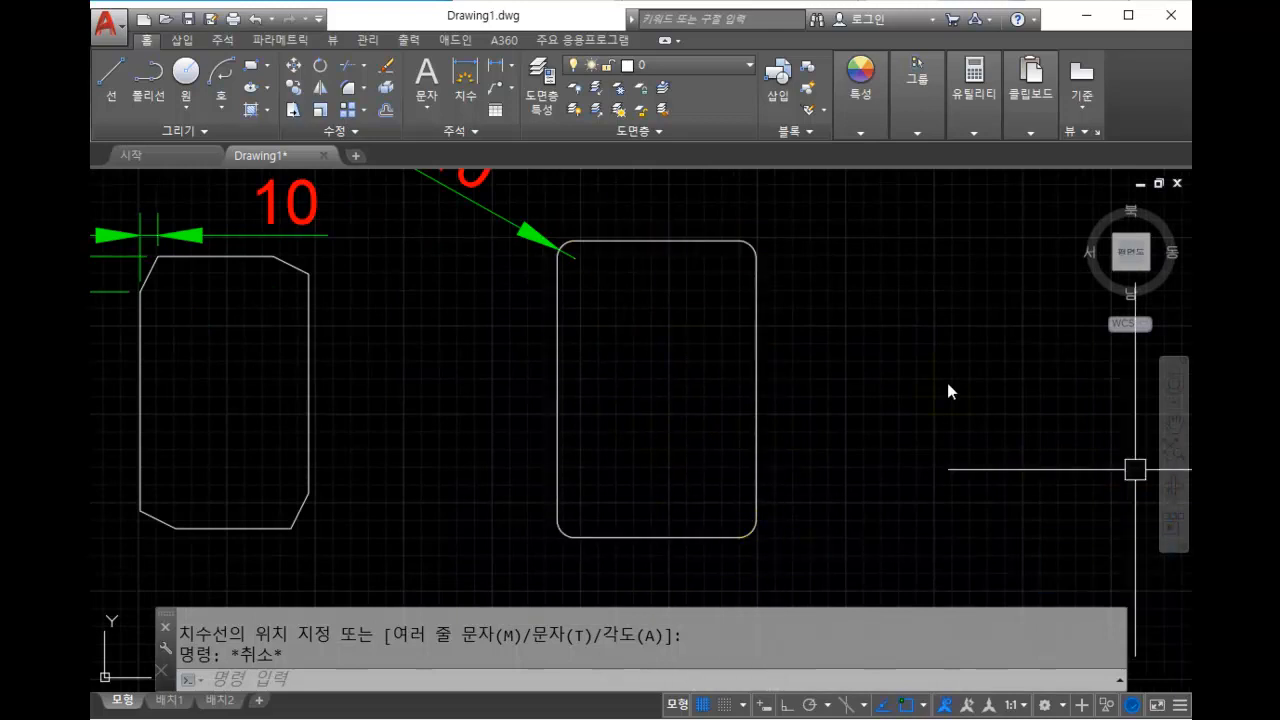
pyautogui.click(640, 406)
pyautogui.press('Escape')
pyautogui.click(631, 411)
pyautogui.press('Escape')
pyautogui.scroll(-4, 631, 411)
pyautogui.moveTo(631, 411); pyautogui.dragTo(767, 440, button='middle')
pyautogui.click(897, 557)
pyautogui.click(380, 271)
pyautogui.press('Delete')
# Reset the Rectangle command's fillet radius to 0 and leave the command without drawing.
pyautogui.moveTo(760, 360); pyautogui.dragTo(706, 362, button='middle')
pyautogui.write('rec')
pyautogui.press('space')
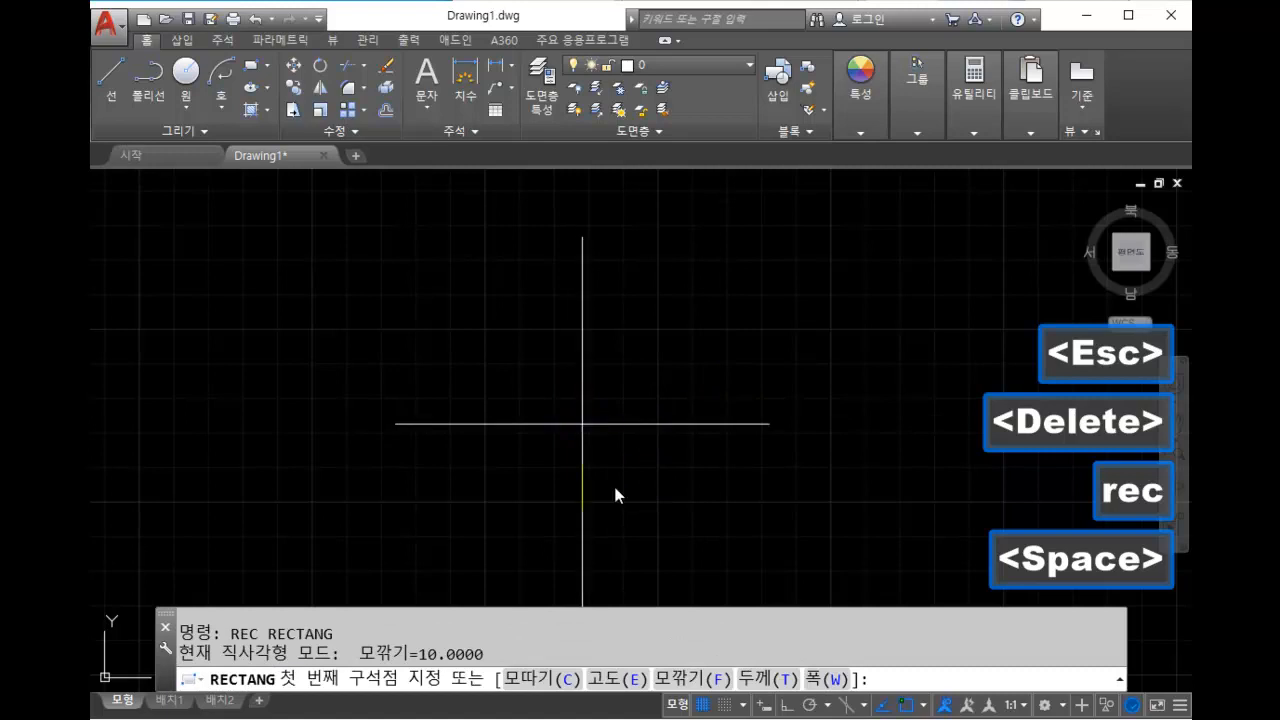
pyautogui.click(725, 677)
pyautogui.write('0')
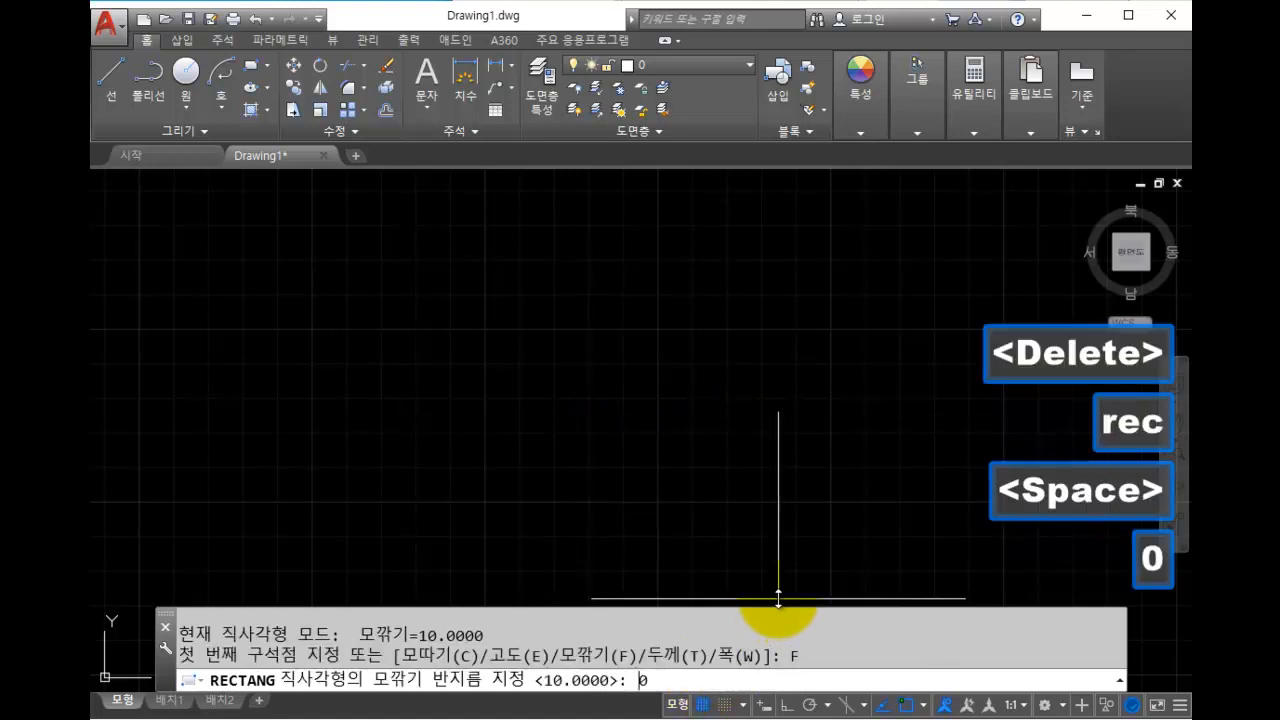
pyautogui.press('space')
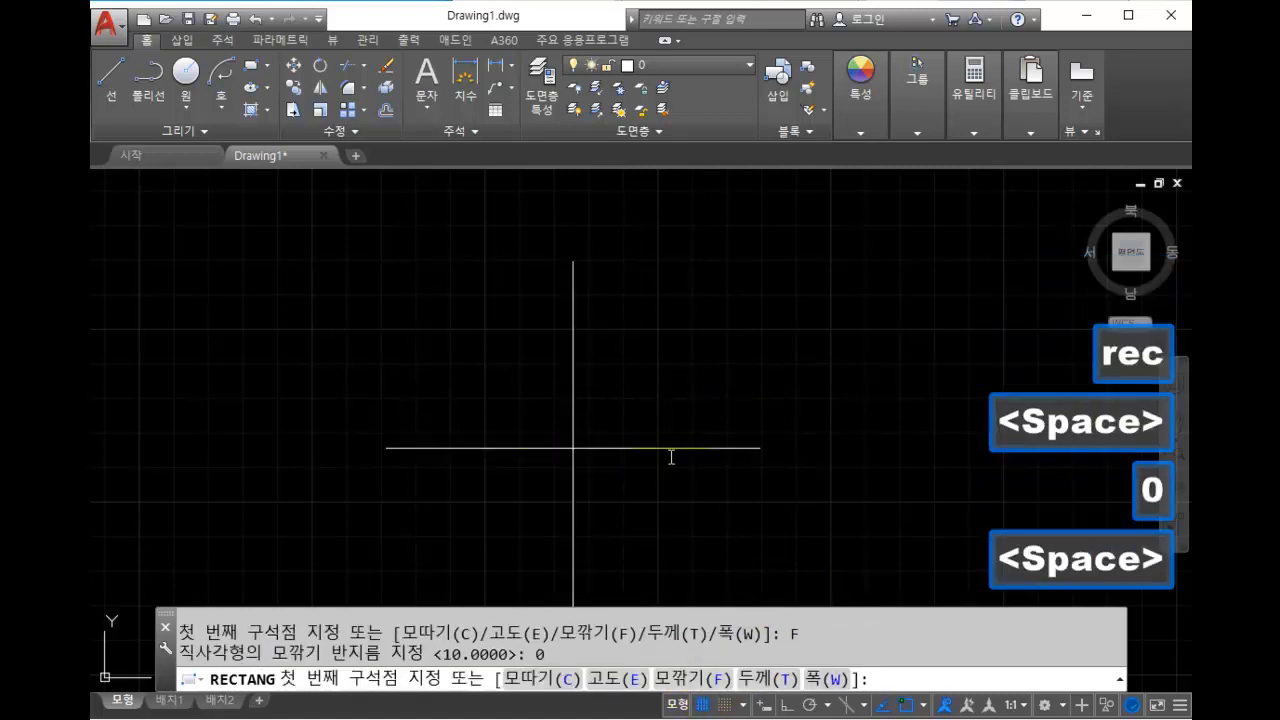
pyautogui.press('Escape')
pyautogui.press('Escape')
pyautogui.press('Escape')
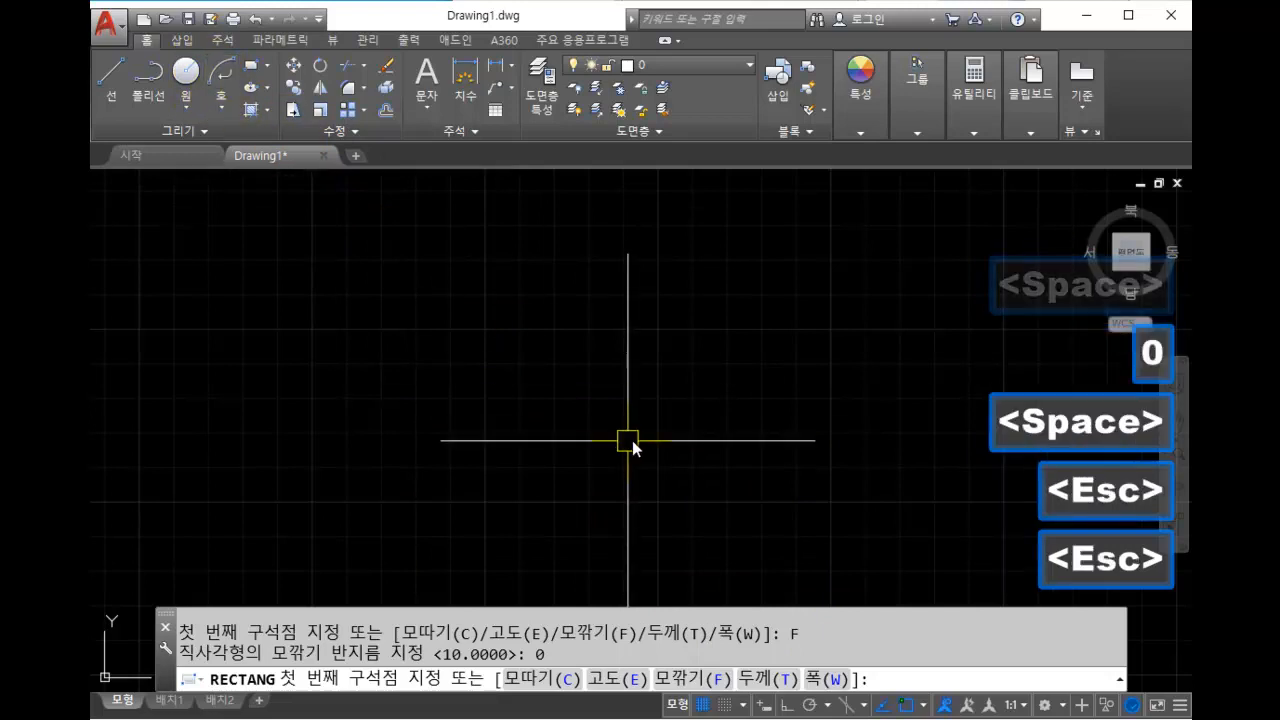
pyautogui.write('rec')
pyautogui.press('space')
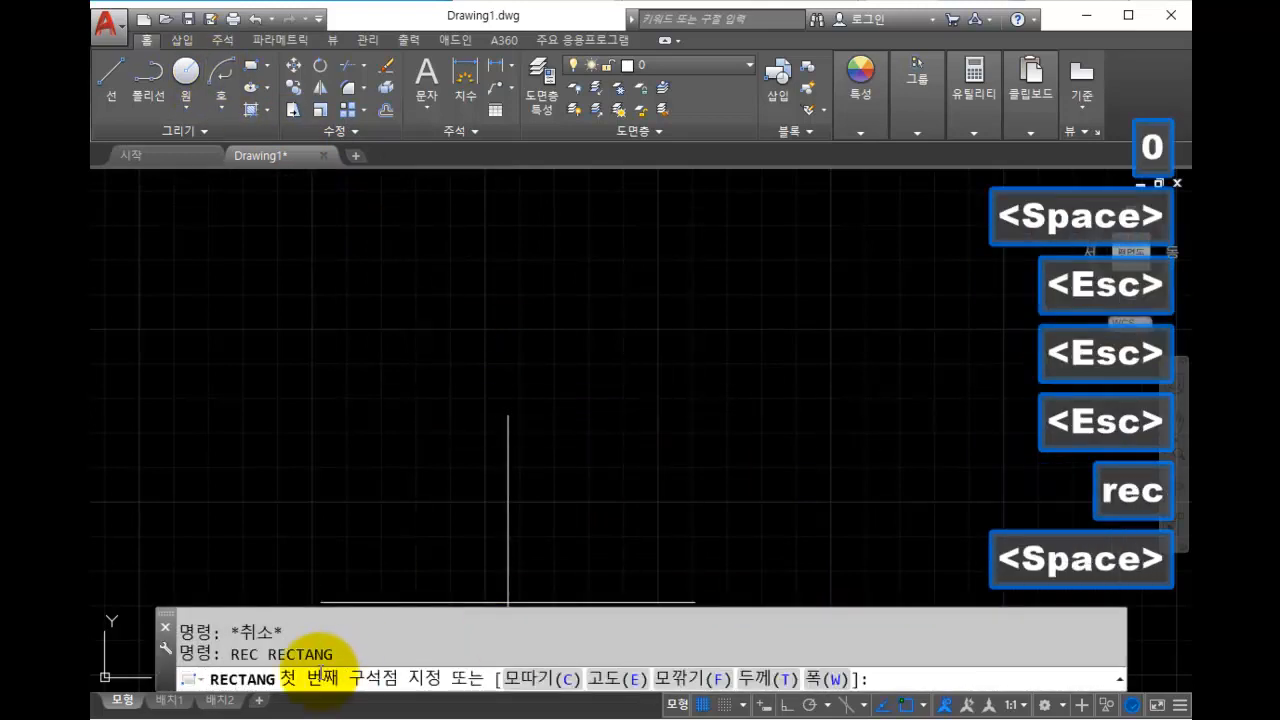
pyautogui.click(497, 425)
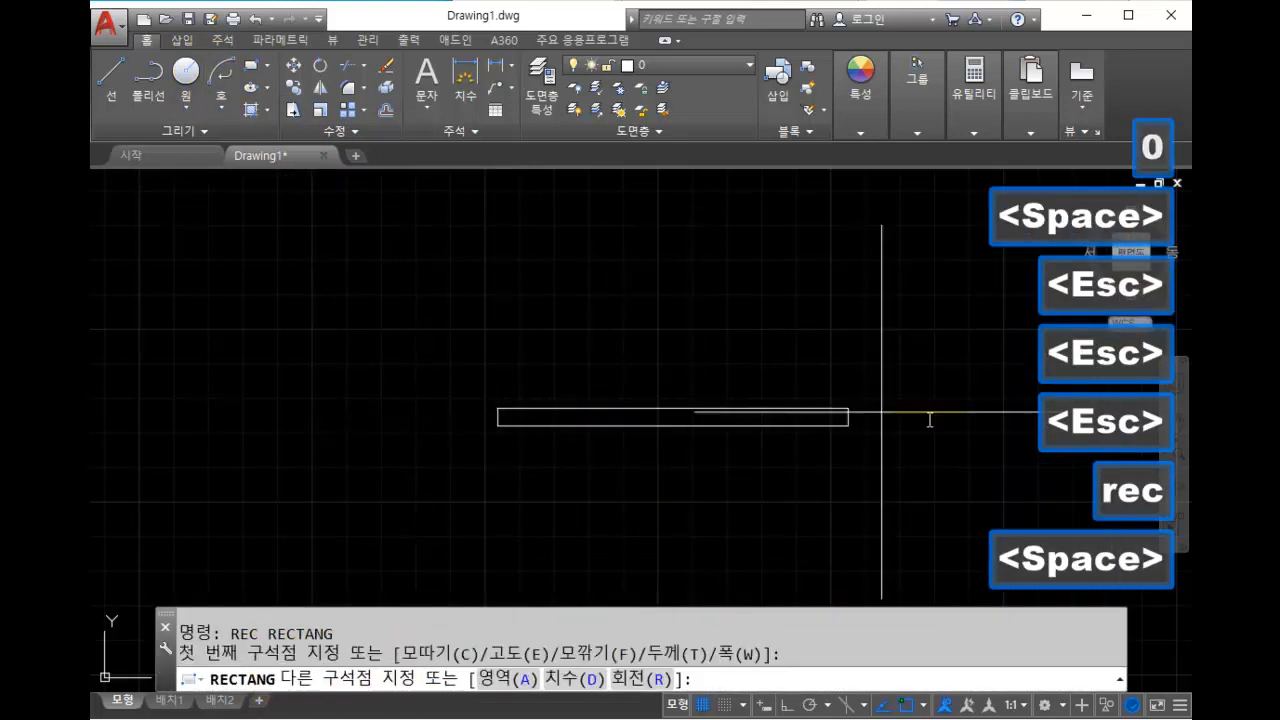
pyautogui.scroll(-4, 657, 264)
pyautogui.moveTo(657, 264); pyautogui.dragTo(623, 382, button='middle')
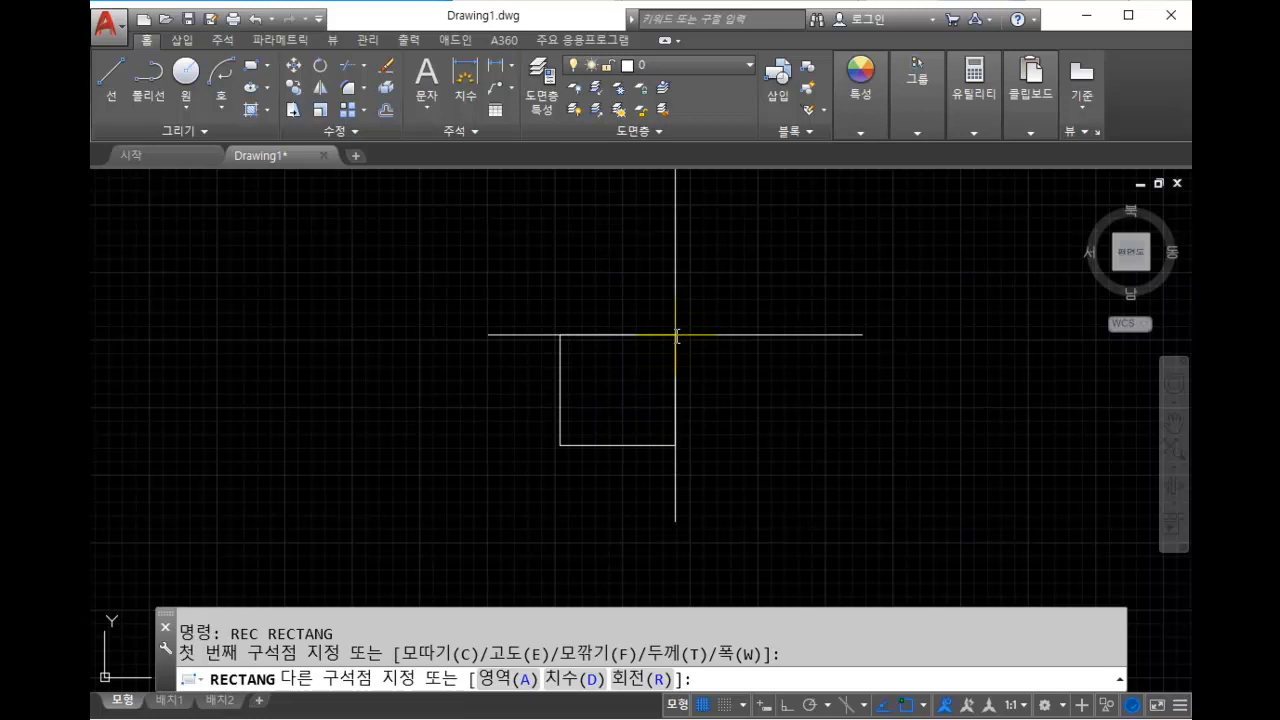
pyautogui.scroll(2, 639, 366)
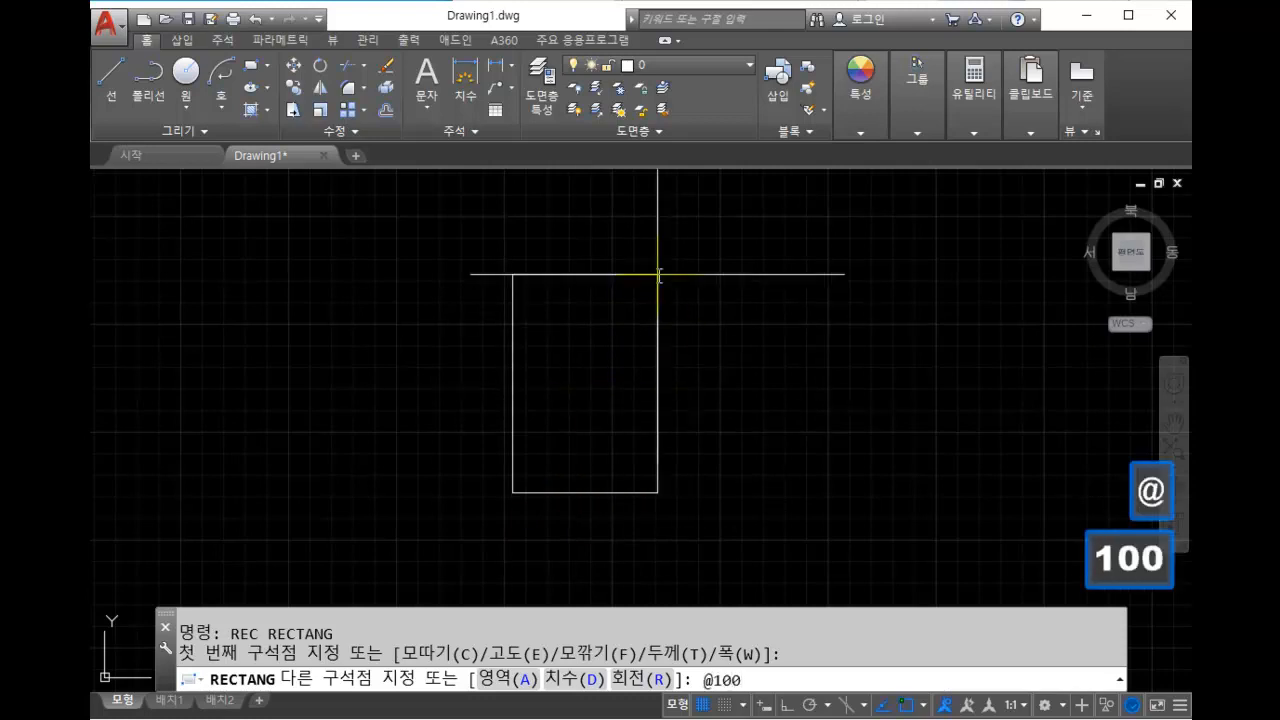
pyautogui.write(',200')
pyautogui.press('Return')
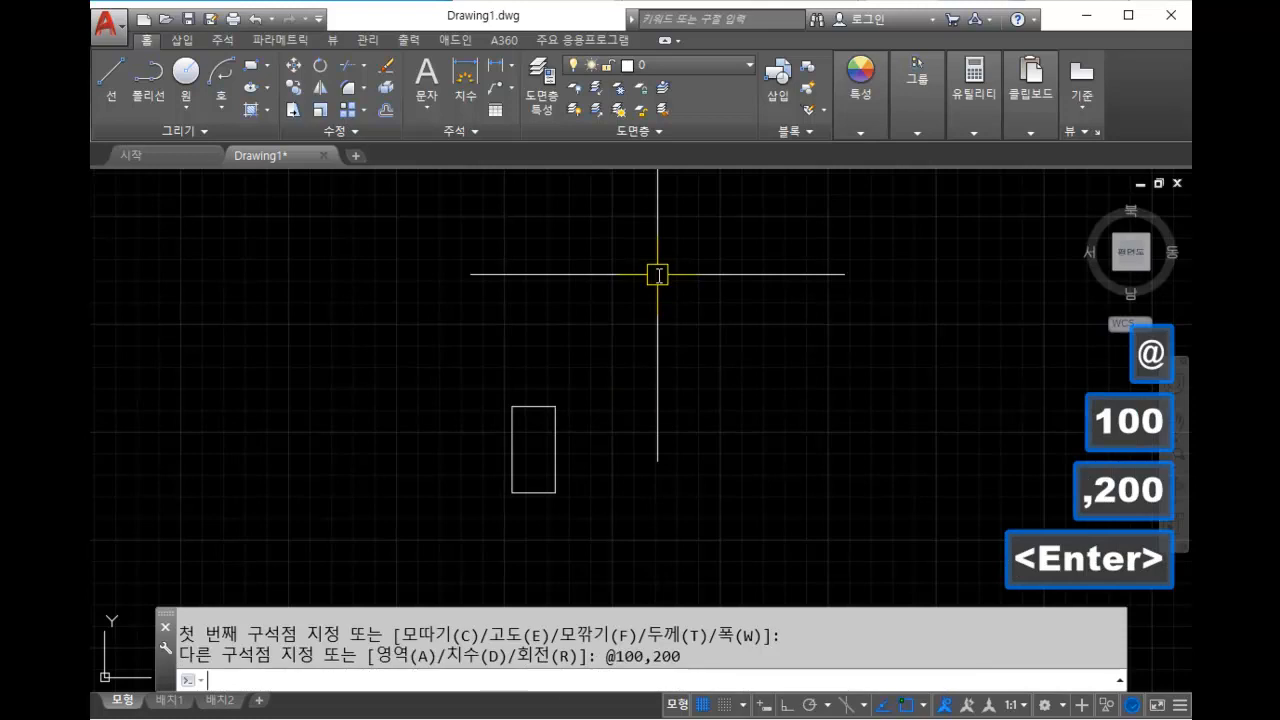
# Add a horizontal linear dimension to the rectangle's bottom edge, placed below it.
pyautogui.scroll(2, 486, 490)
pyautogui.write('dli')
pyautogui.press('space')
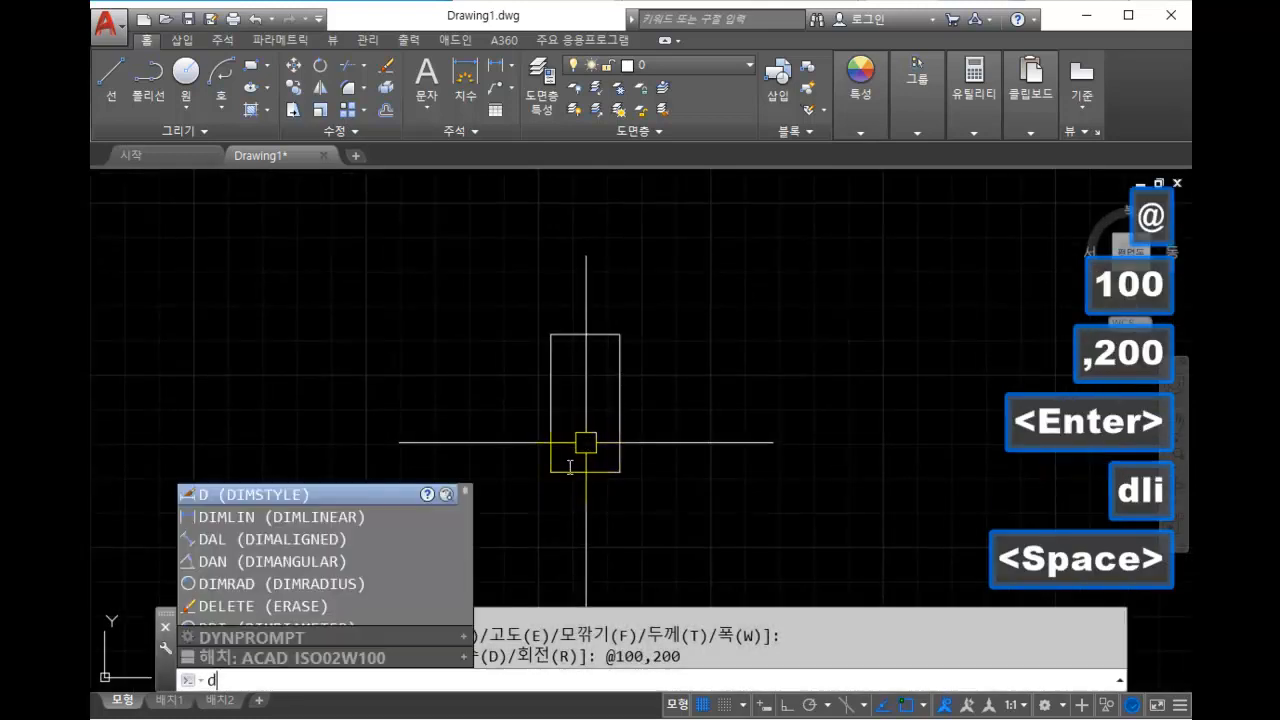
pyautogui.press('Escape')
pyautogui.press('Escape')
pyautogui.write('dli')
pyautogui.press('space')
pyautogui.click(552, 472)
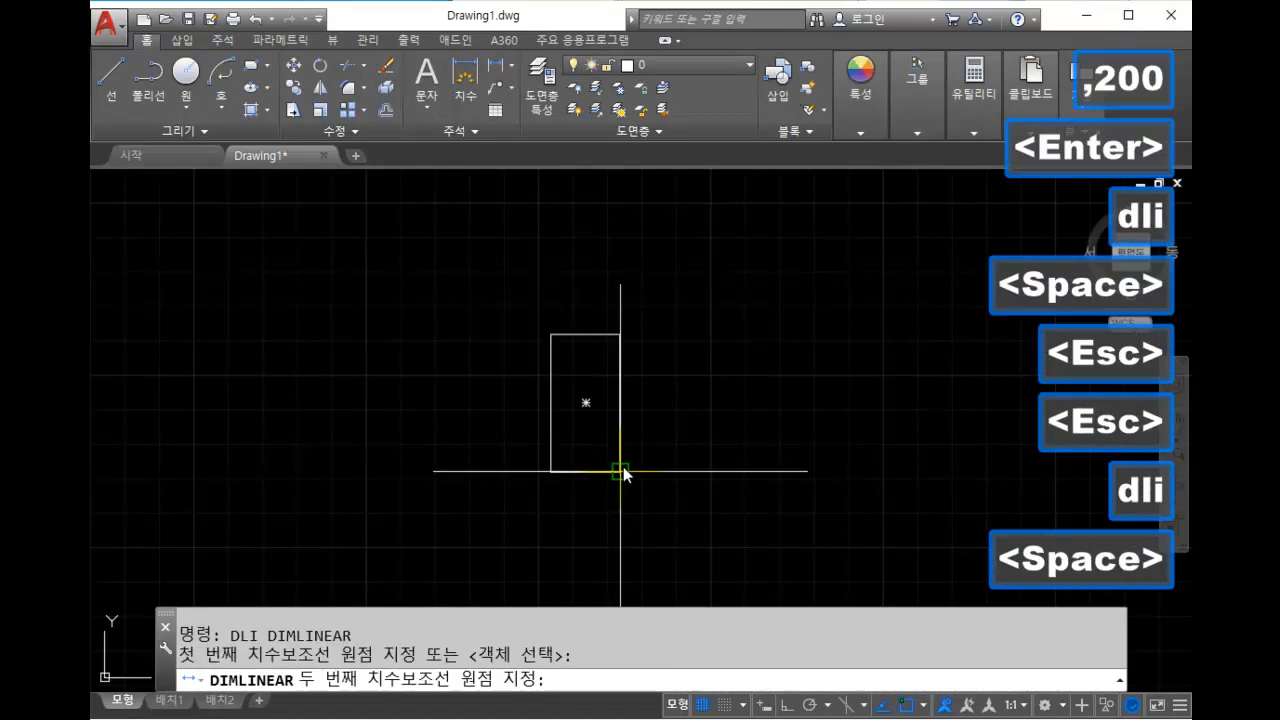
pyautogui.click(621, 470)
pyautogui.click(610, 552)
# Add a vertical linear dimension to the rectangle's right edge, placed outside the rectangle.
pyautogui.press('space')
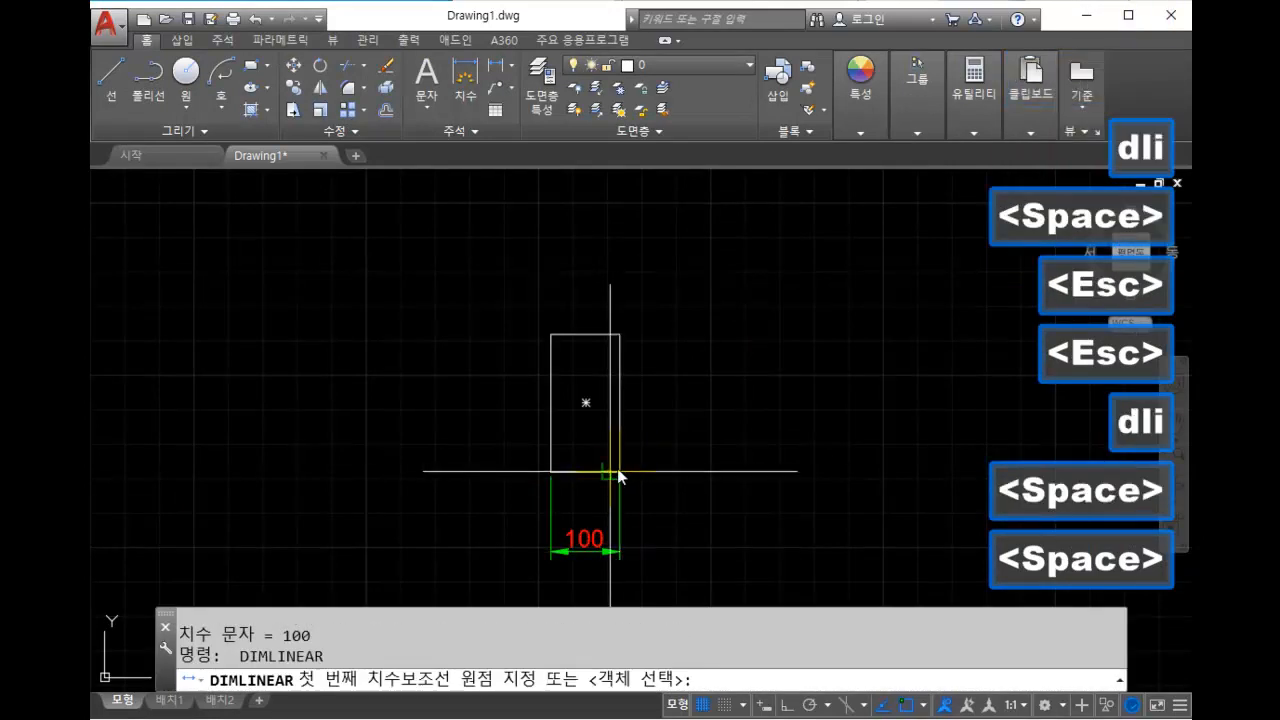
pyautogui.click(620, 471)
pyautogui.click(650, 340)
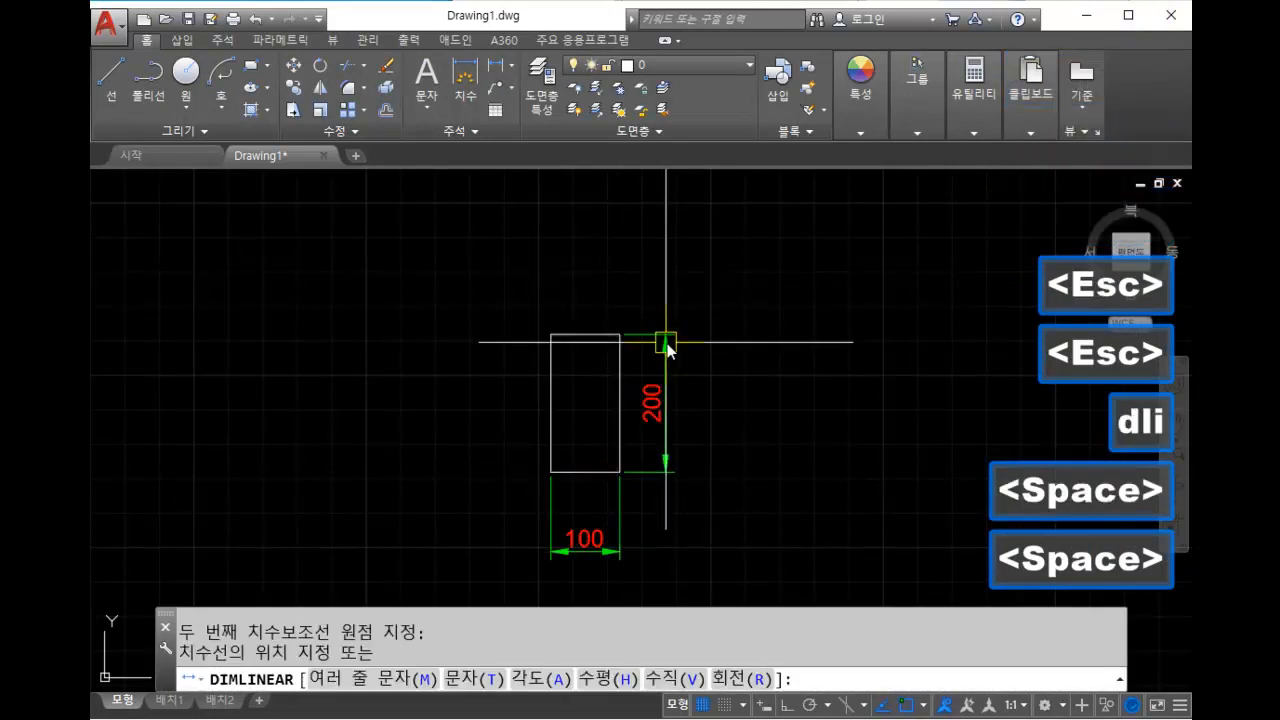
pyautogui.click(664, 338)
pyautogui.press('Escape')
# Examine the dimensioned rectangle, comparing its width and height with the relative coordinates entered.
pyautogui.scroll(-2, 686, 446)
pyautogui.scroll(5, 634, 417)
pyautogui.moveTo(614, 392)
pyautogui.mouseDown(button='middle')
pyautogui.moveTo(520, 494)
pyautogui.moveTo(452, 540)
pyautogui.mouseUp(button='middle')
pyautogui.scroll(-2, 516, 496)
pyautogui.scroll(-2, 454, 537)
pyautogui.scroll(2, 466, 520)
pyautogui.scroll(-2, 468, 525)
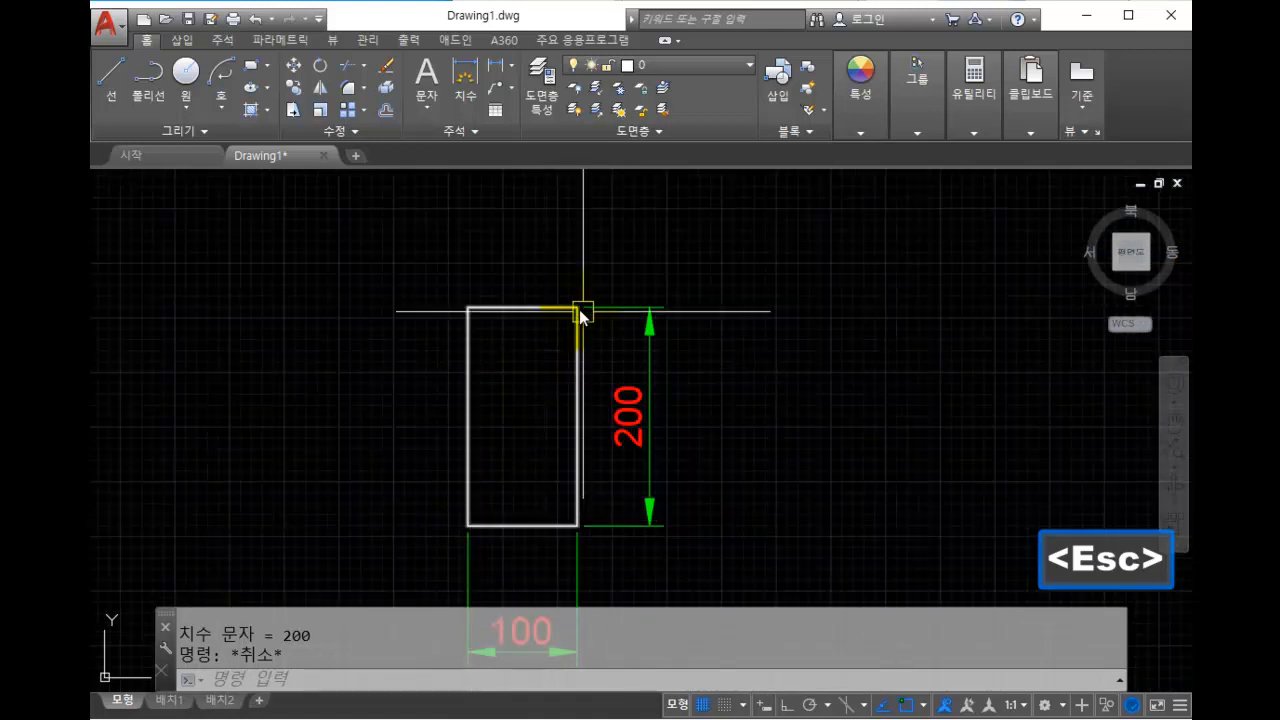
pyautogui.moveTo(471, 529)
pyautogui.mouseDown(button='middle')
pyautogui.moveTo(620, 403)
pyautogui.moveTo(516, 439)
pyautogui.mouseUp(button='middle')
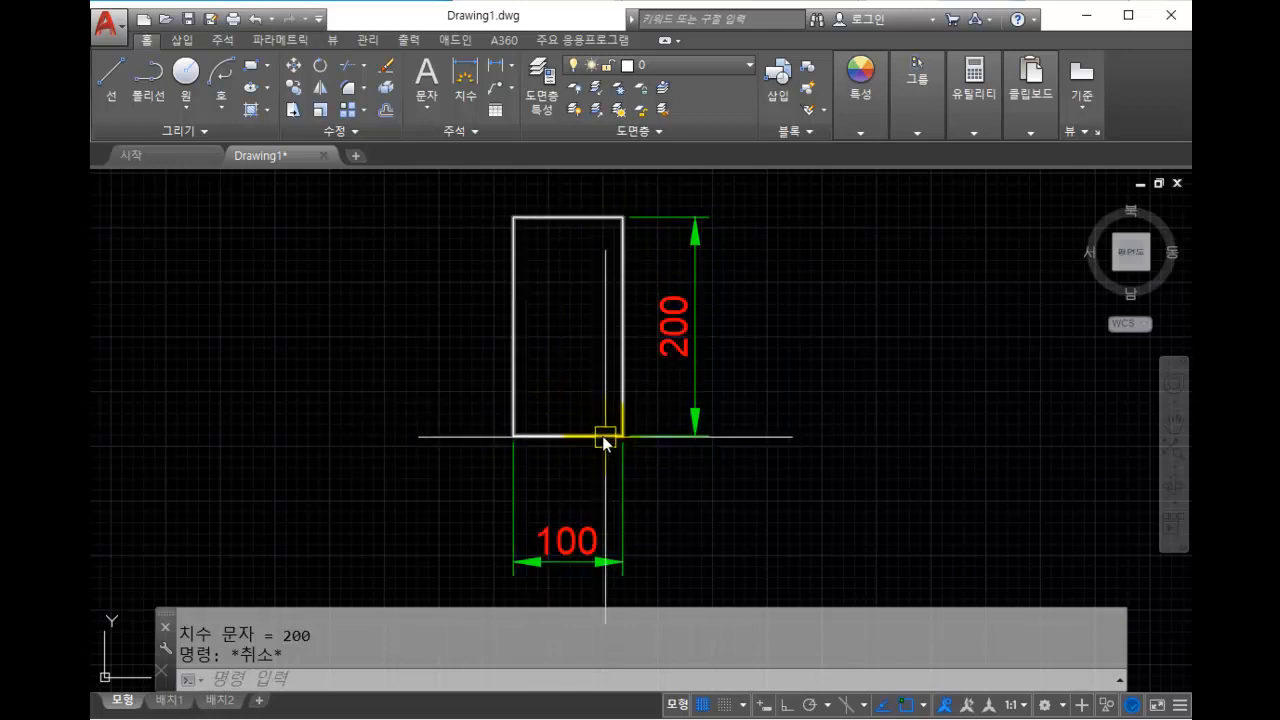
pyautogui.moveTo(635, 226); pyautogui.dragTo(628, 266, button='middle')
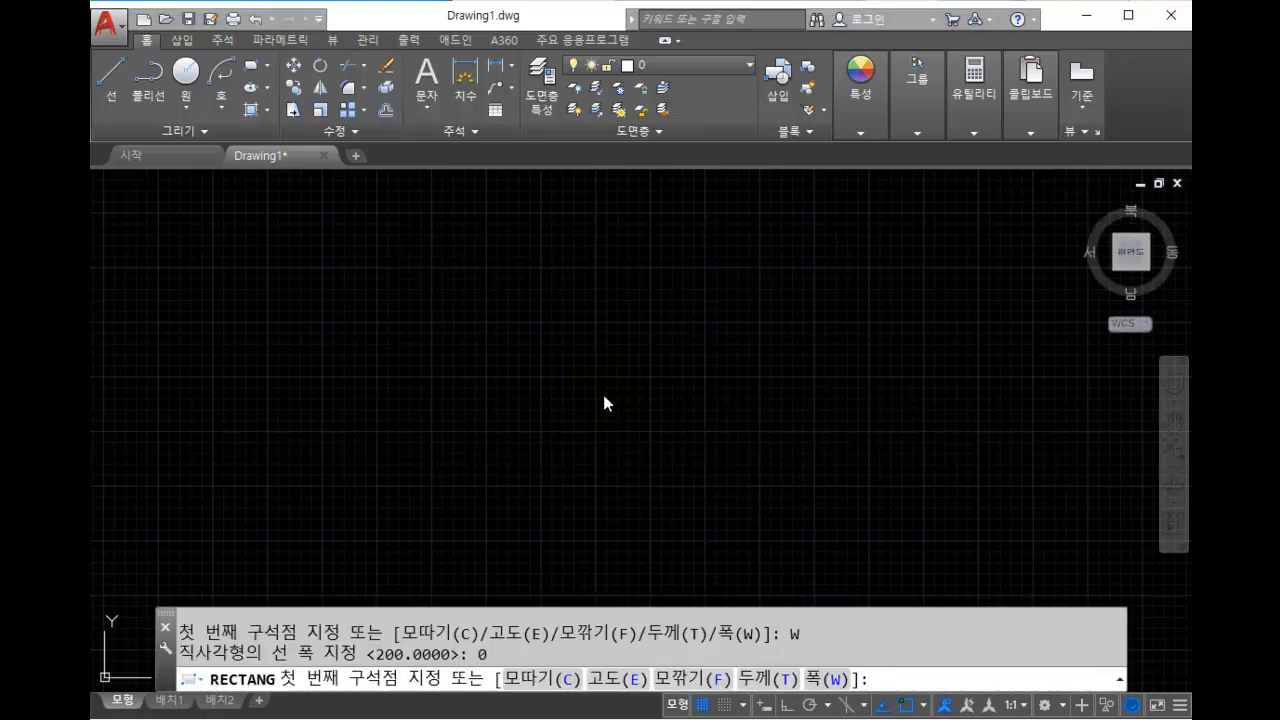
pyautogui.write('rec')
pyautogui.press('space')
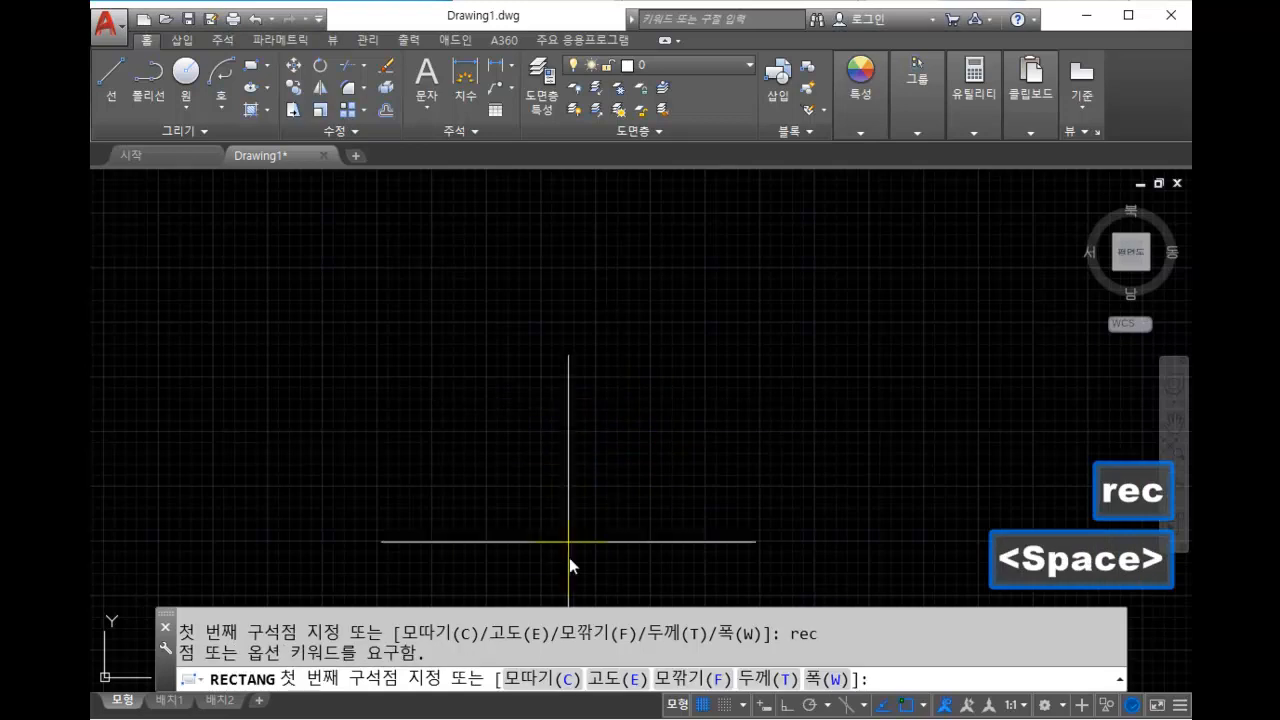
pyautogui.press('Escape')
pyautogui.press('Escape')
pyautogui.press('Escape')
pyautogui.write('rec')
pyautogui.press('space')
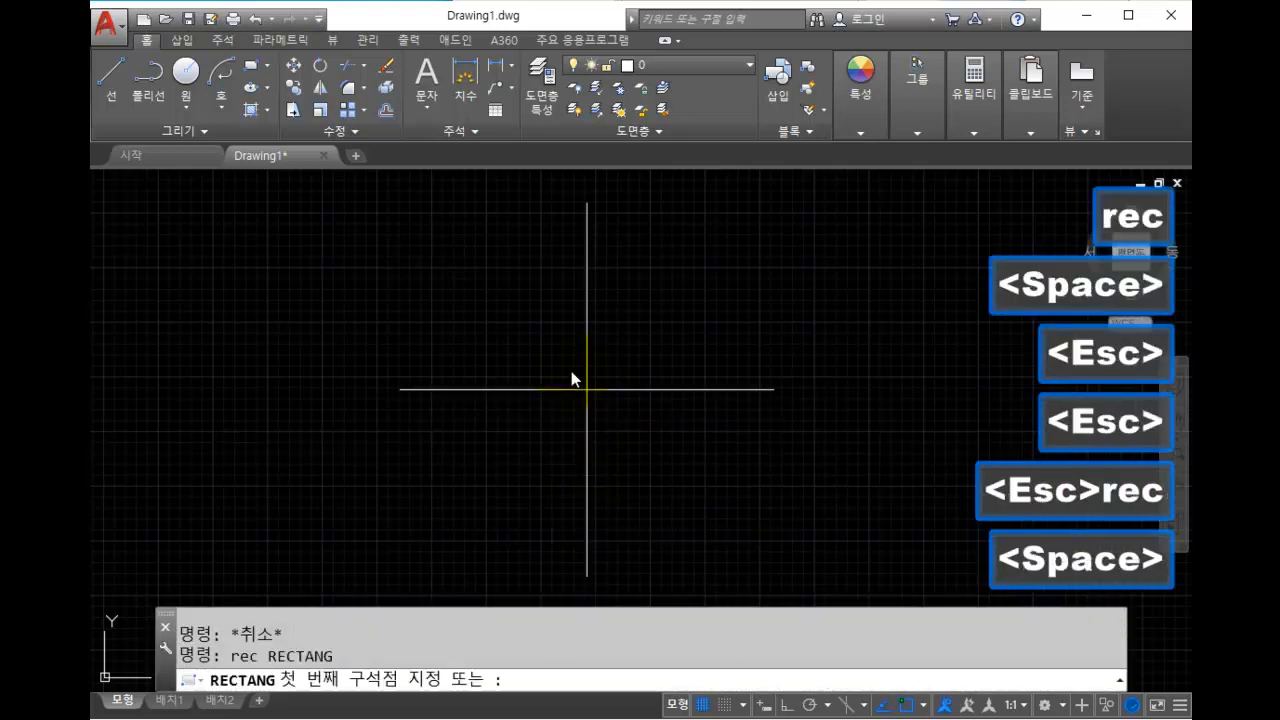
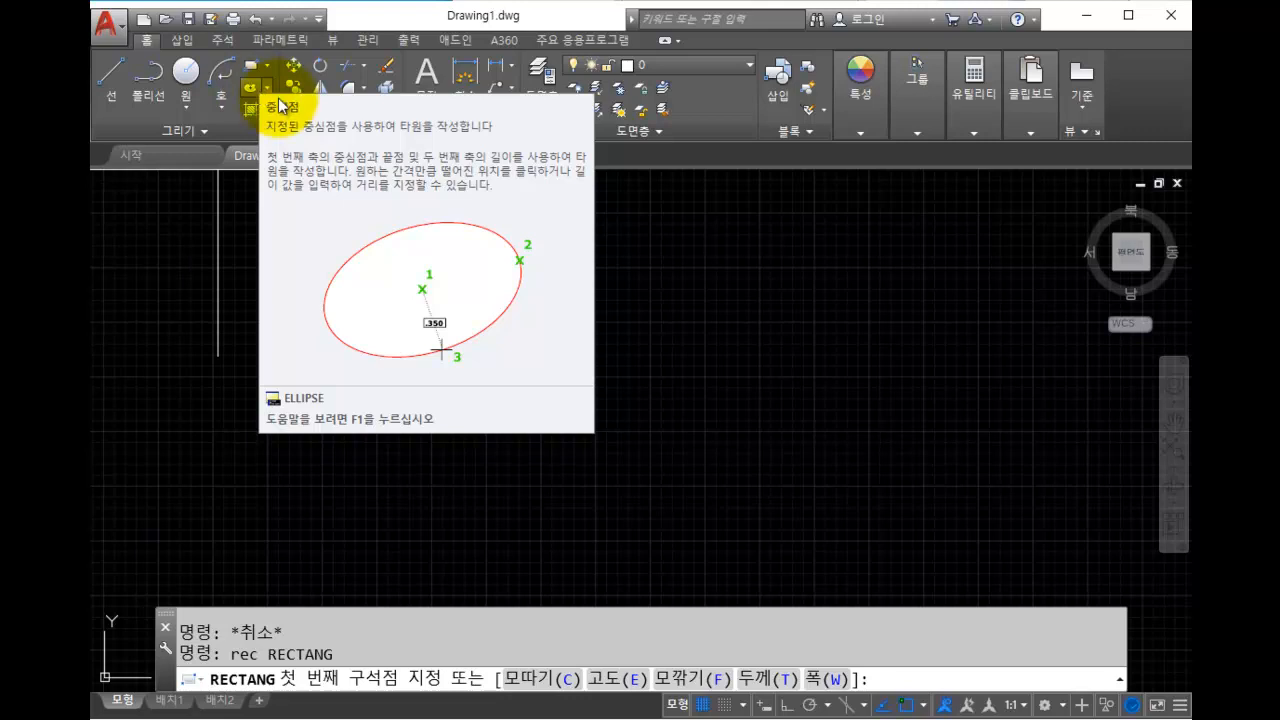
pyautogui.press('Escape')
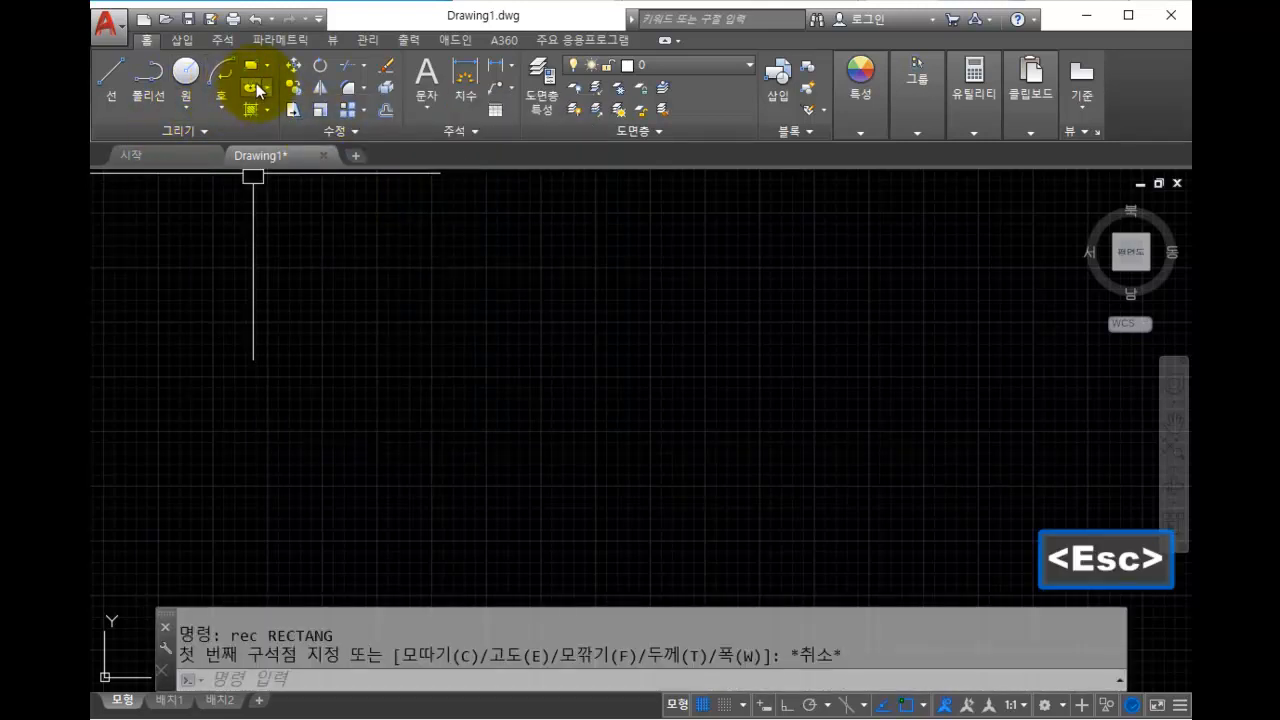
# Draw a tilted ellipse freehand with the center method, its long axis rising to the upper right.
pyautogui.click(256, 89)
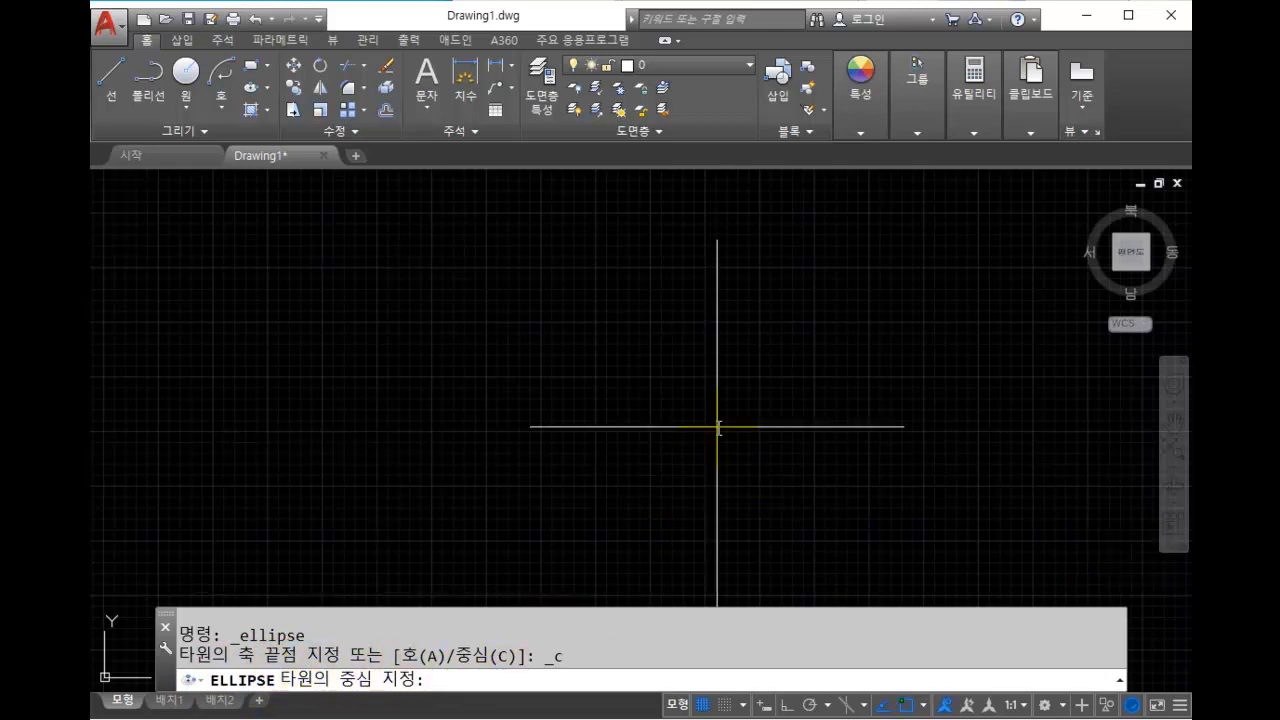
pyautogui.click(718, 428)
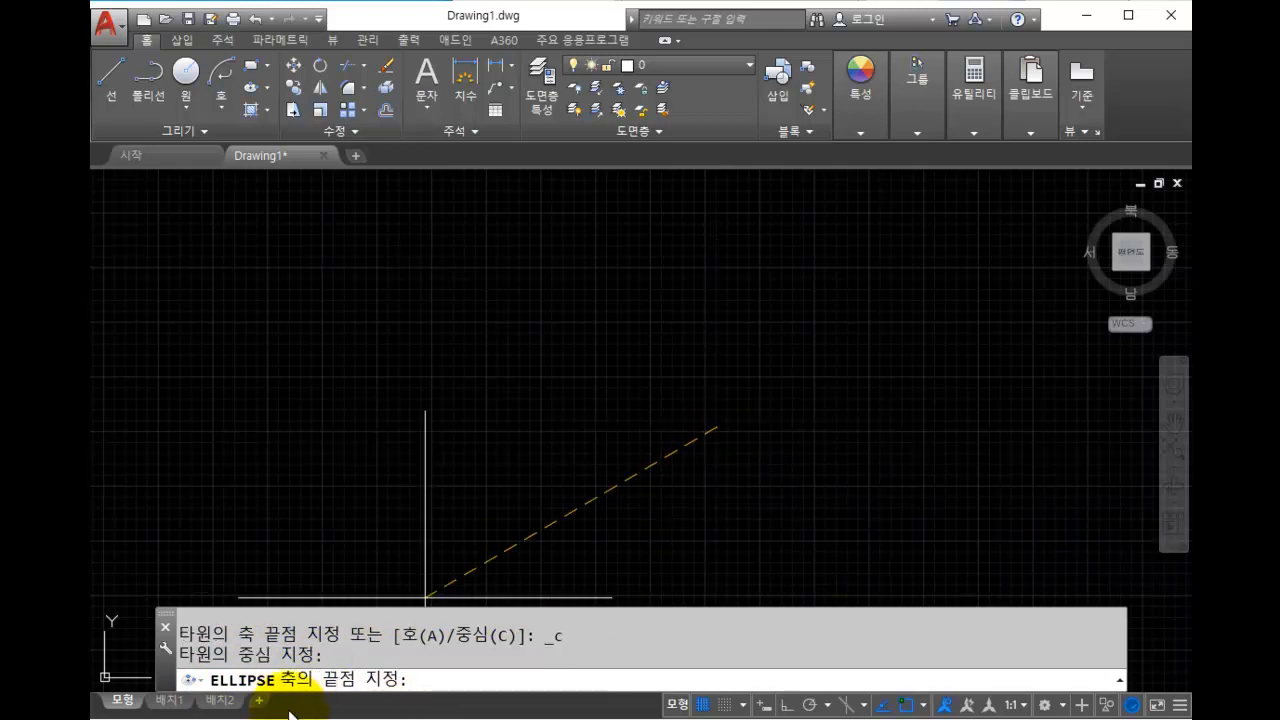
pyautogui.click(916, 301)
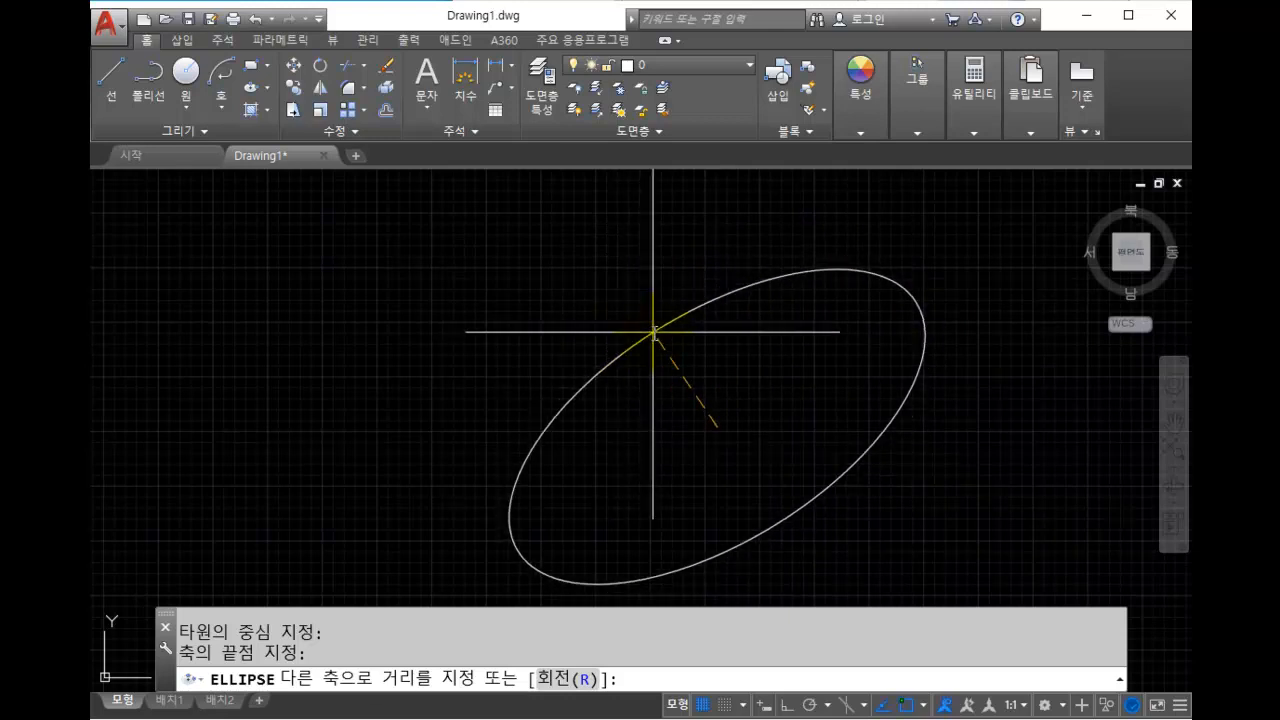
pyautogui.click(650, 340)
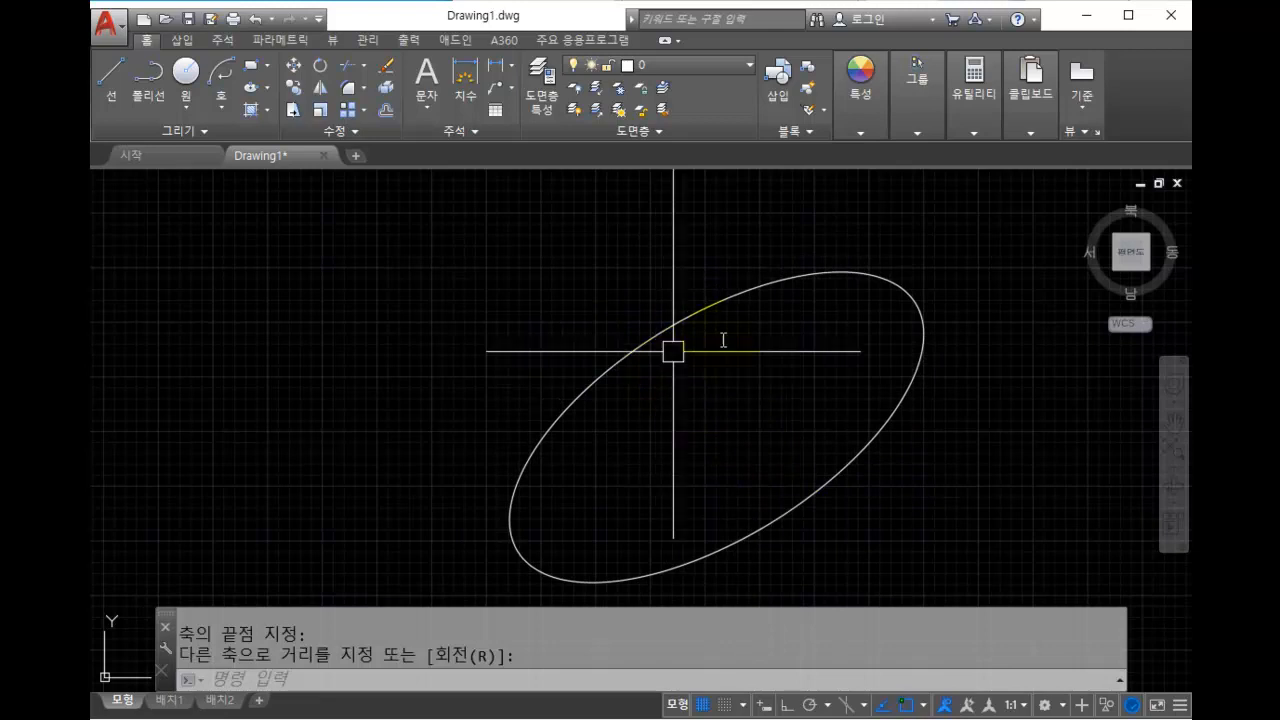
# Draw a line along the ellipse's long axis between its two opposite quadrant points.
pyautogui.click(910, 321)
pyautogui.press('Escape')
pyautogui.write('l')
pyautogui.press('space')
pyautogui.click(914, 304)
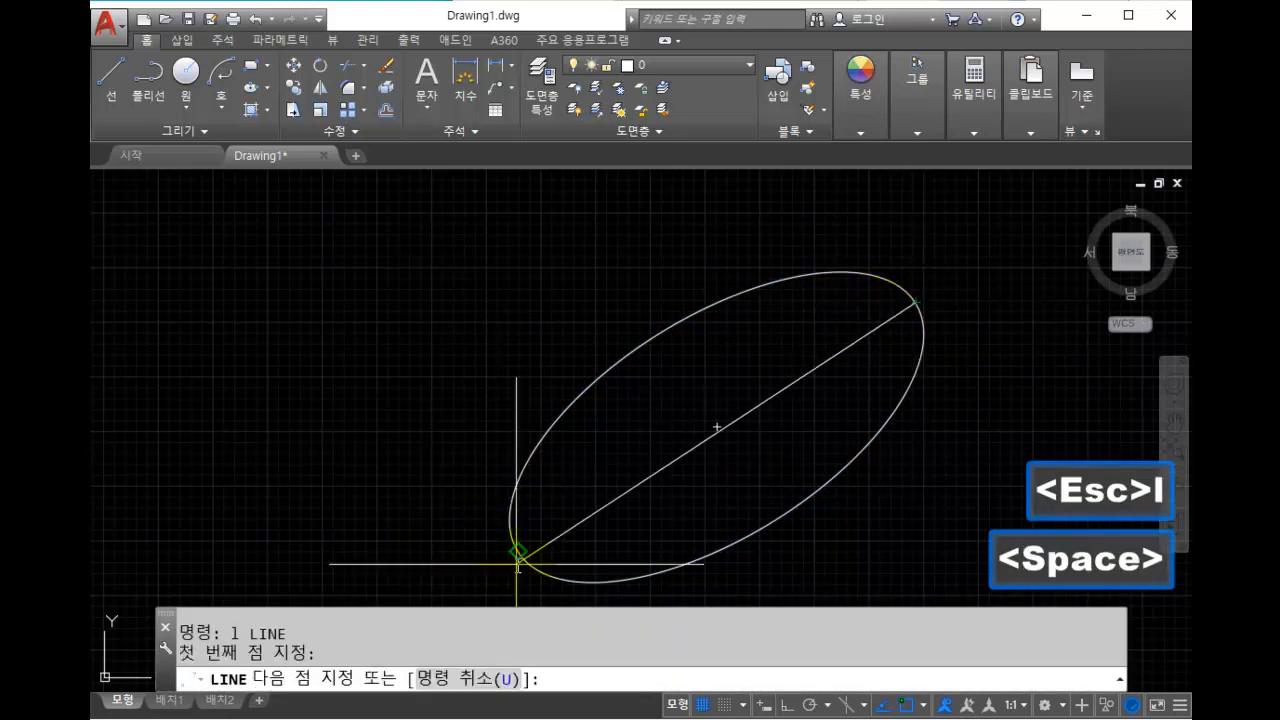
pyautogui.click(520, 550)
pyautogui.press('Escape')
# Draw a line along the ellipse's short axis between its two opposite quadrant points.
pyautogui.press('space')
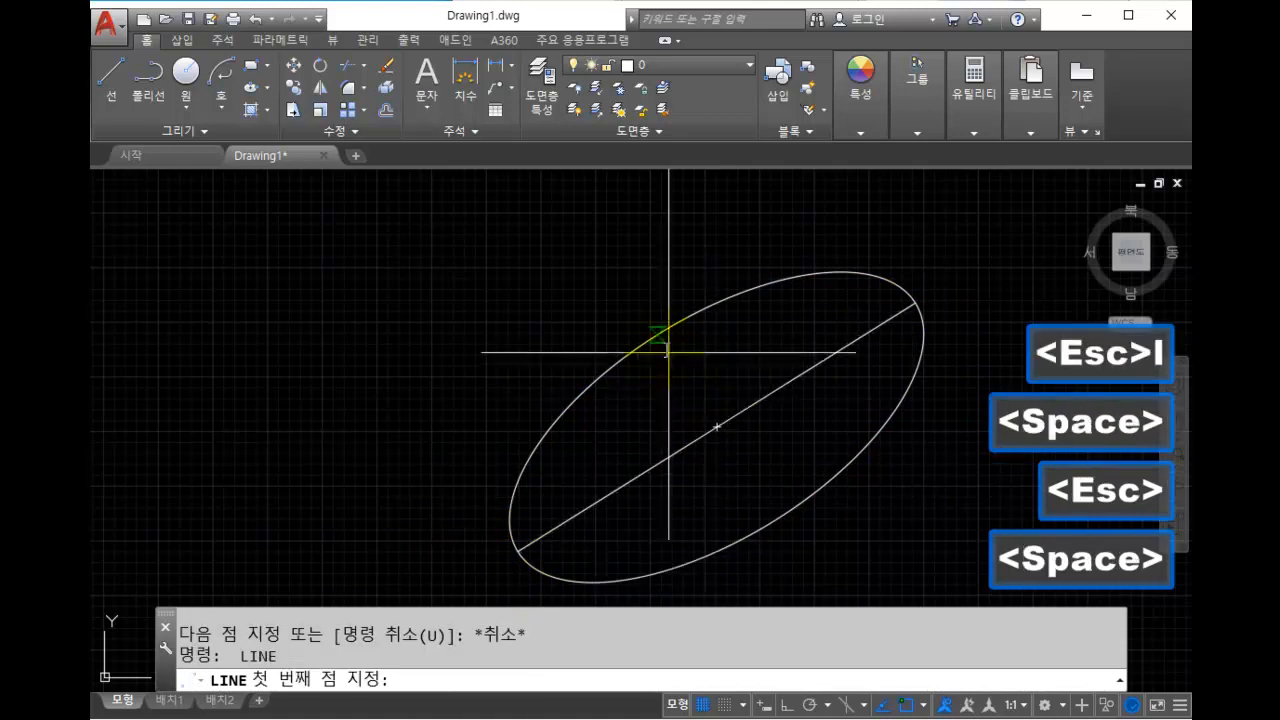
pyautogui.click(660, 334)
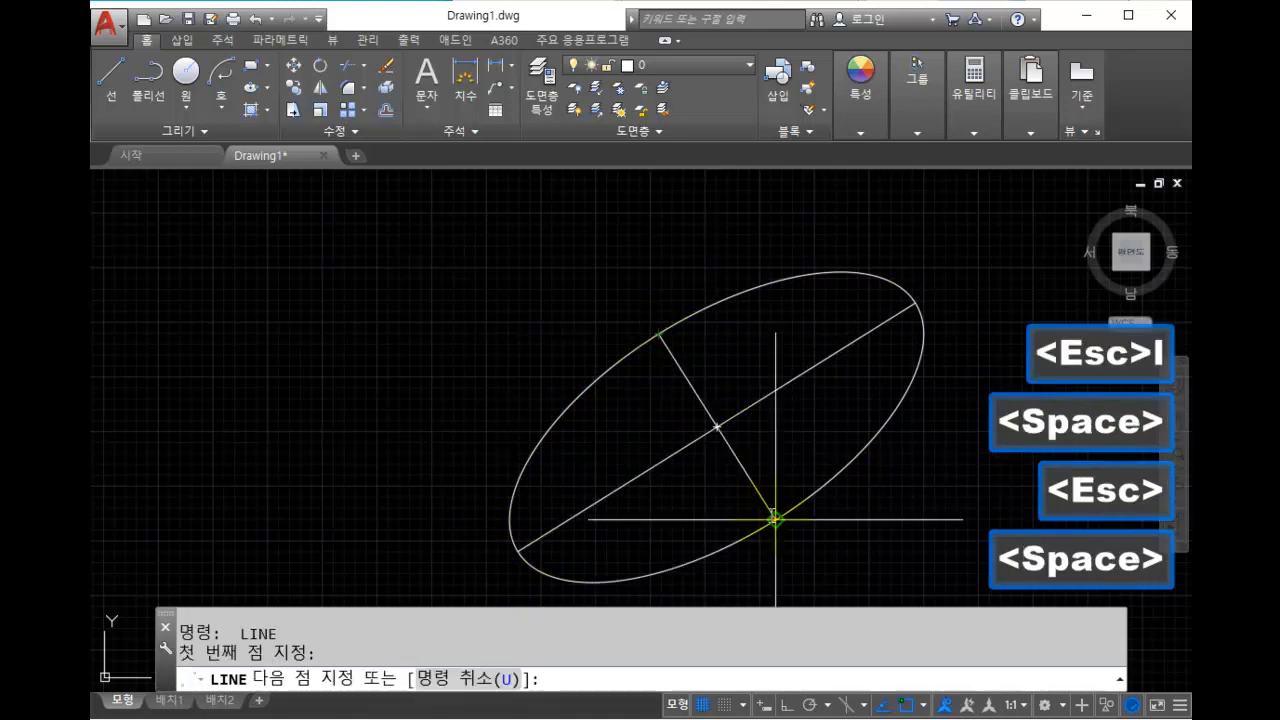
pyautogui.click(774, 519)
pyautogui.press('Escape')
# Erase the tilted ellipse and its two axis lines.
pyautogui.moveTo(847, 405); pyautogui.dragTo(765, 413, button='middle')
pyautogui.scroll(-2, 709, 382)
pyautogui.moveTo(661, 440); pyautogui.dragTo(687, 369, button='middle')
pyautogui.scroll(2, 687, 370)
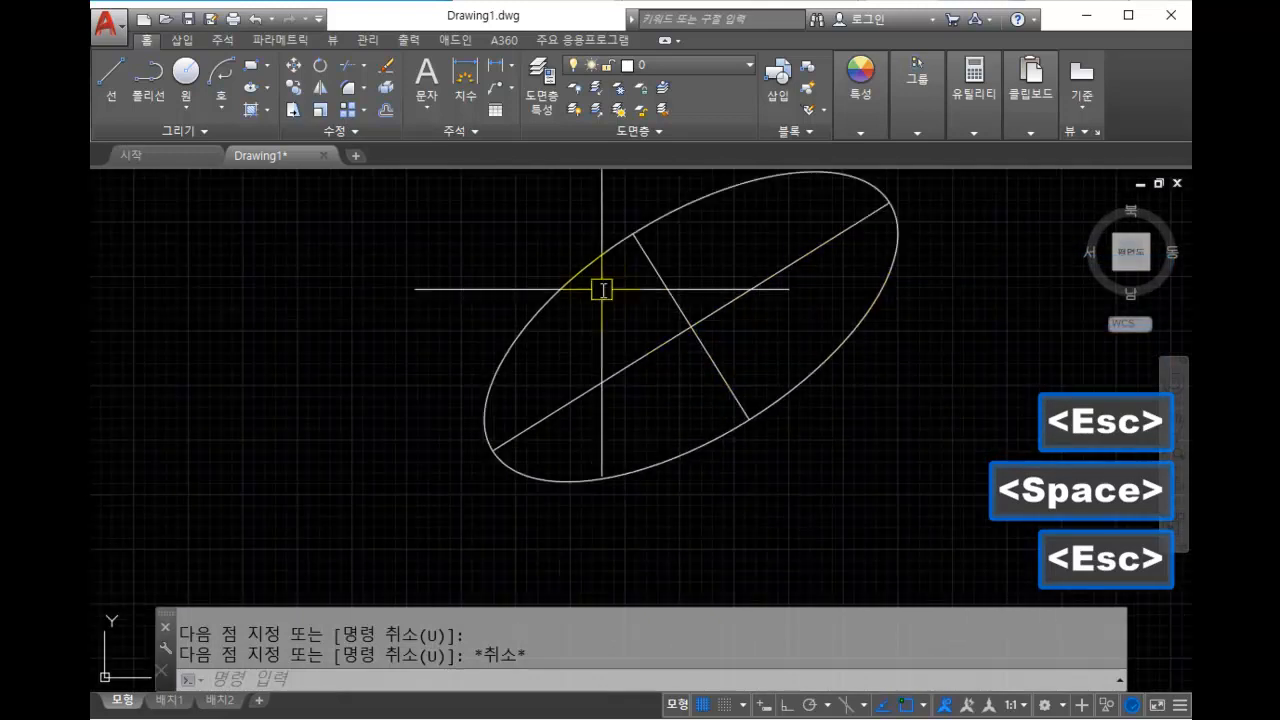
pyautogui.moveTo(757, 343); pyautogui.dragTo(684, 406, button='middle')
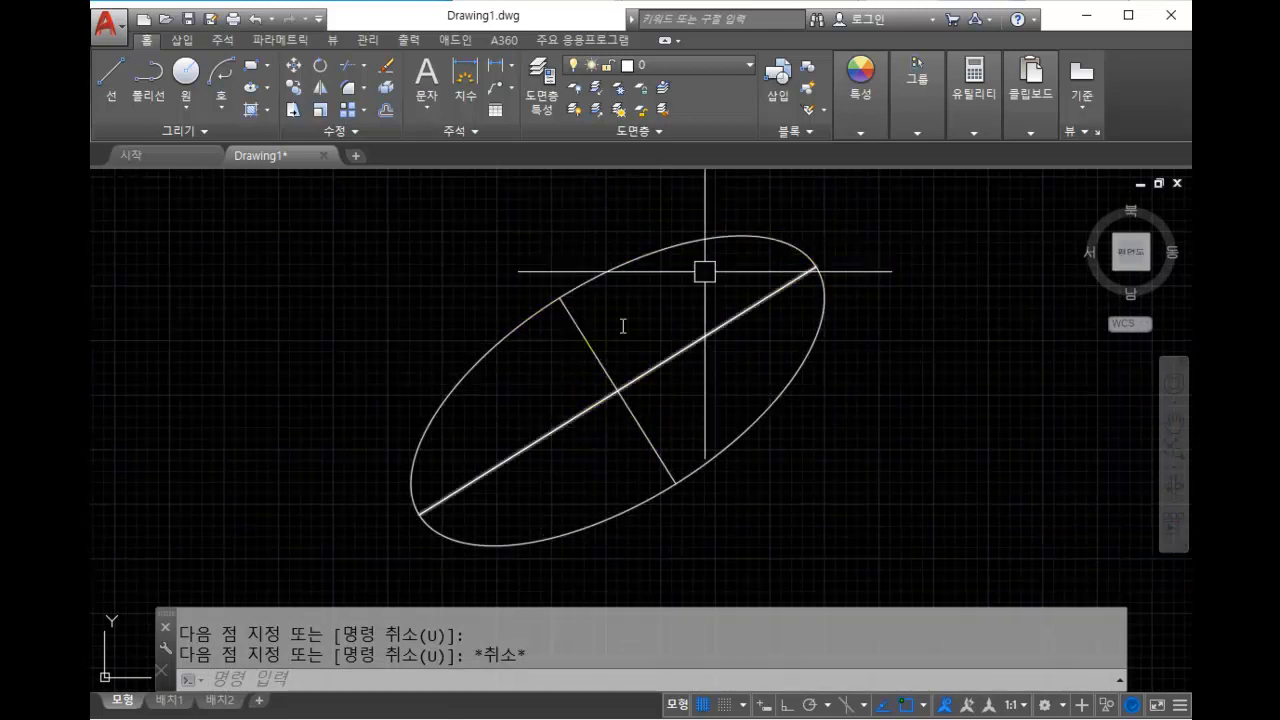
pyautogui.click(794, 510)
pyautogui.click(423, 320)
pyautogui.press('Delete')
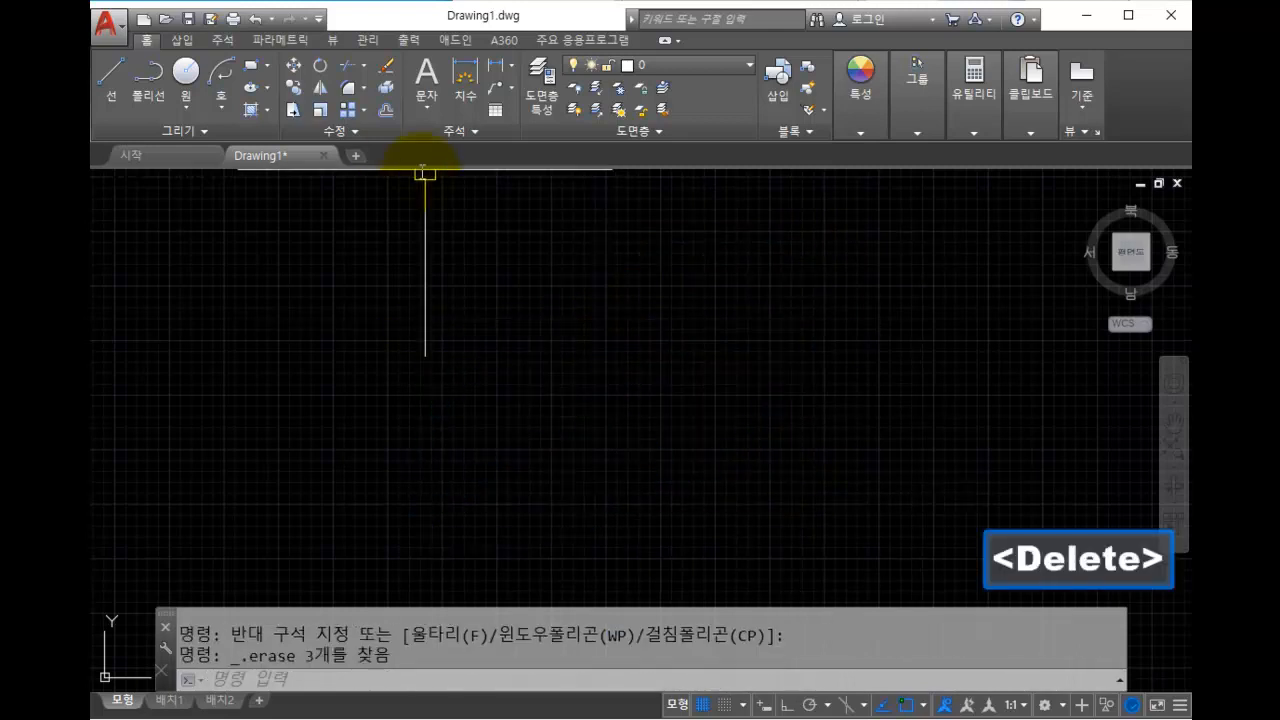
# Draw a wide, nearly horizontal ellipse freehand with the axis-endpoint method, picking both ends of its long axis and a point above.
pyautogui.click(268, 89)
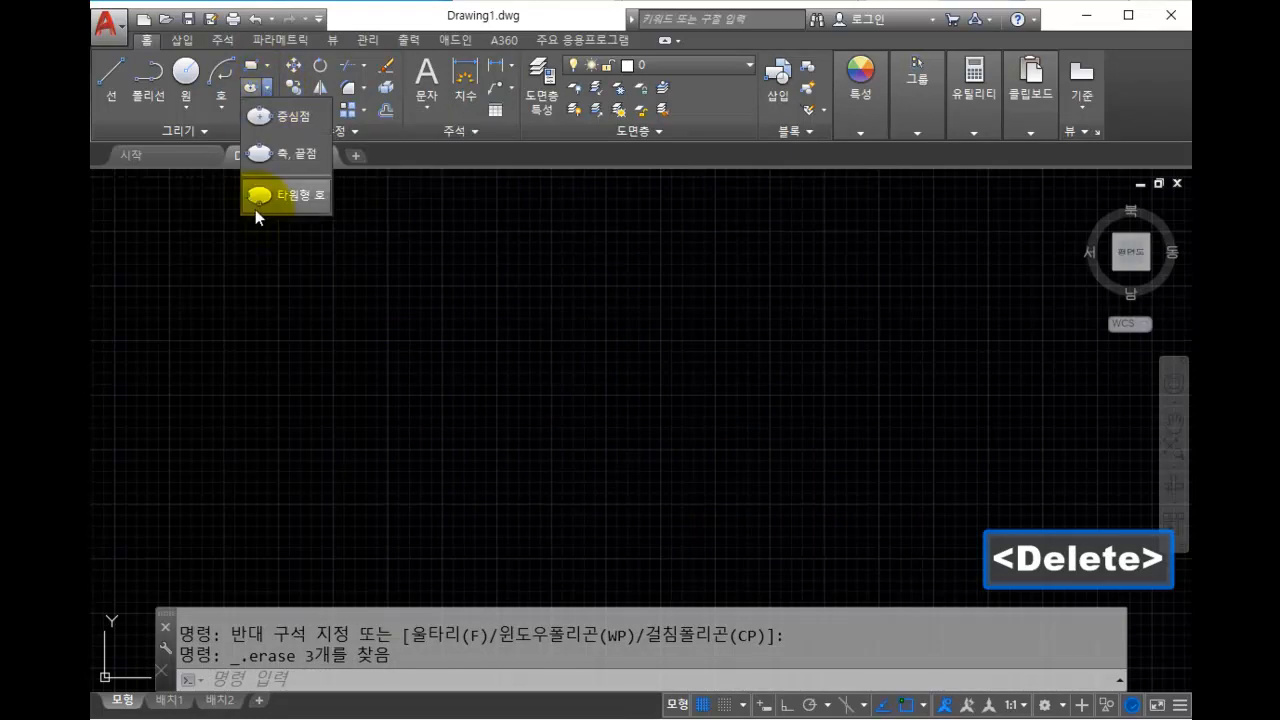
pyautogui.click(300, 154)
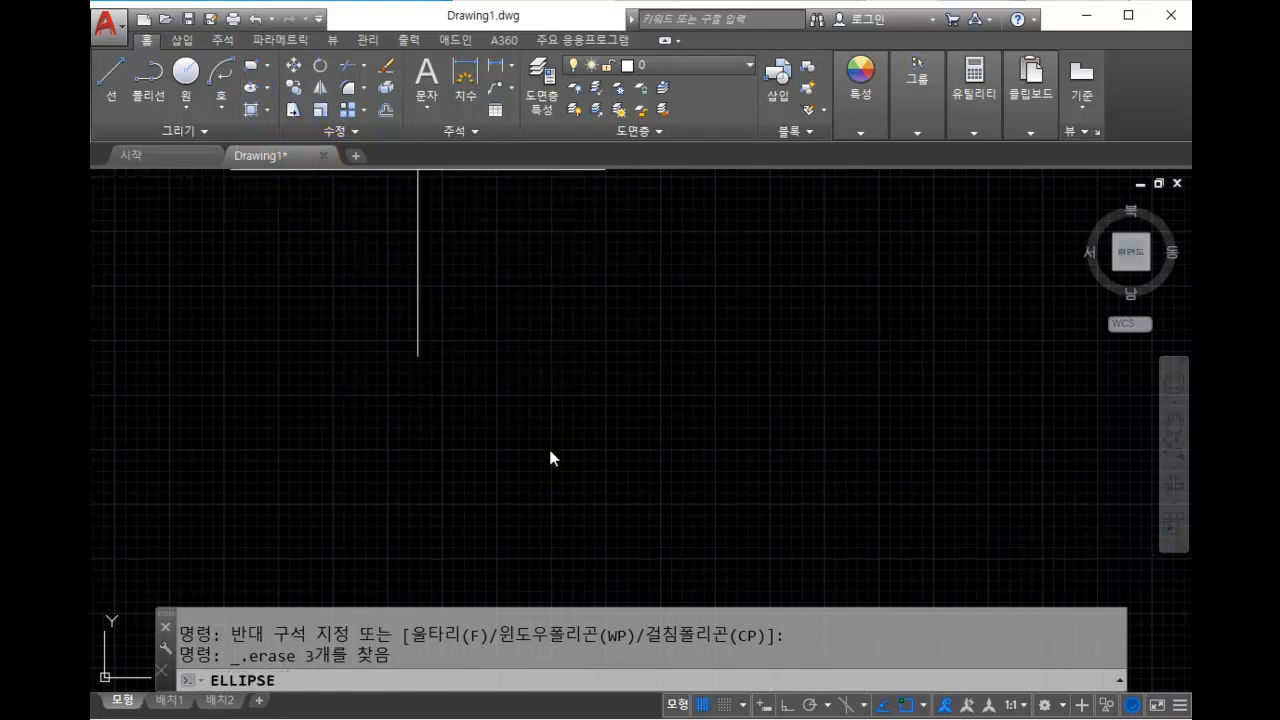
pyautogui.click(397, 333)
pyautogui.click(911, 314)
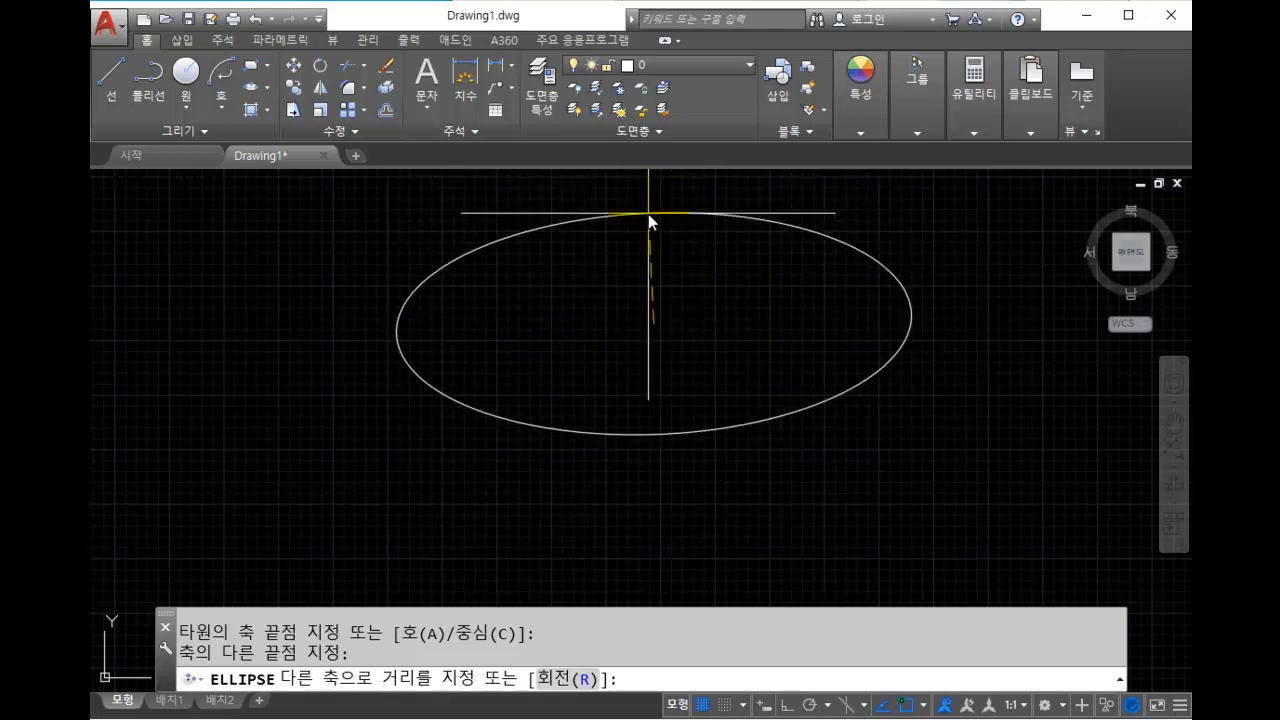
pyautogui.click(651, 213)
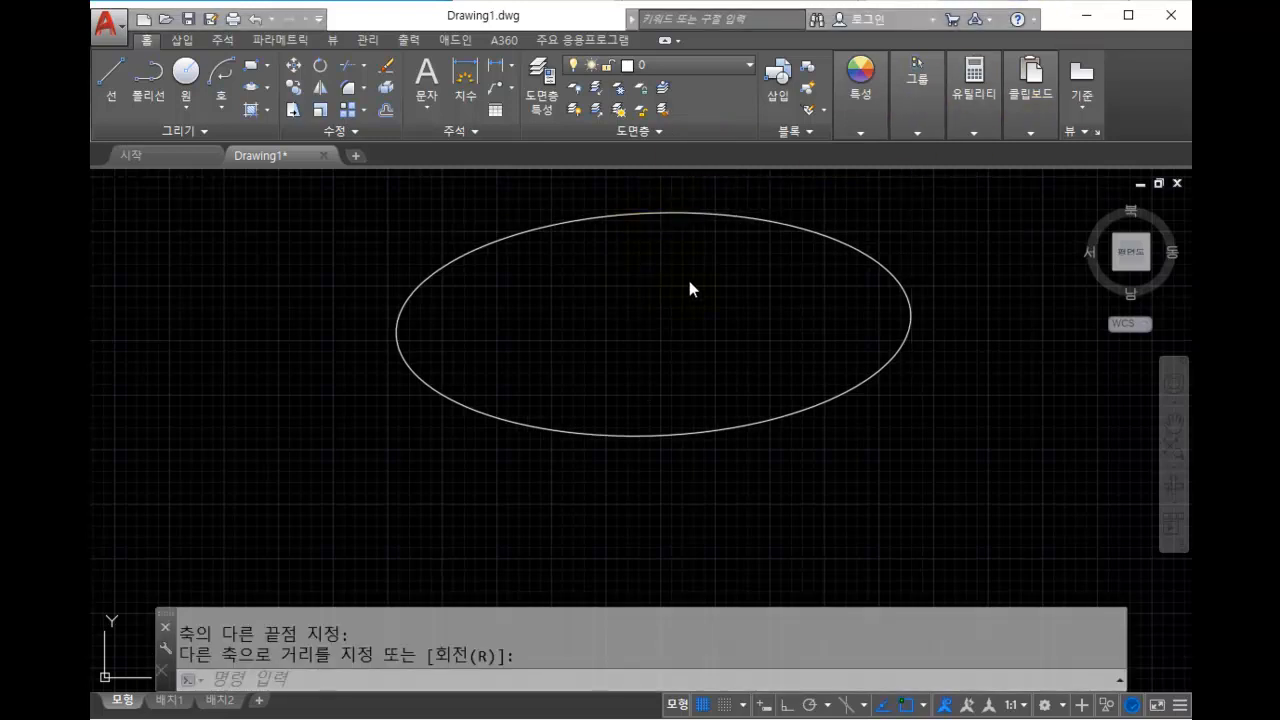
# Erase the nearly horizontal ellipse.
pyautogui.click(837, 443)
pyautogui.click(680, 364)
pyautogui.press('Delete')
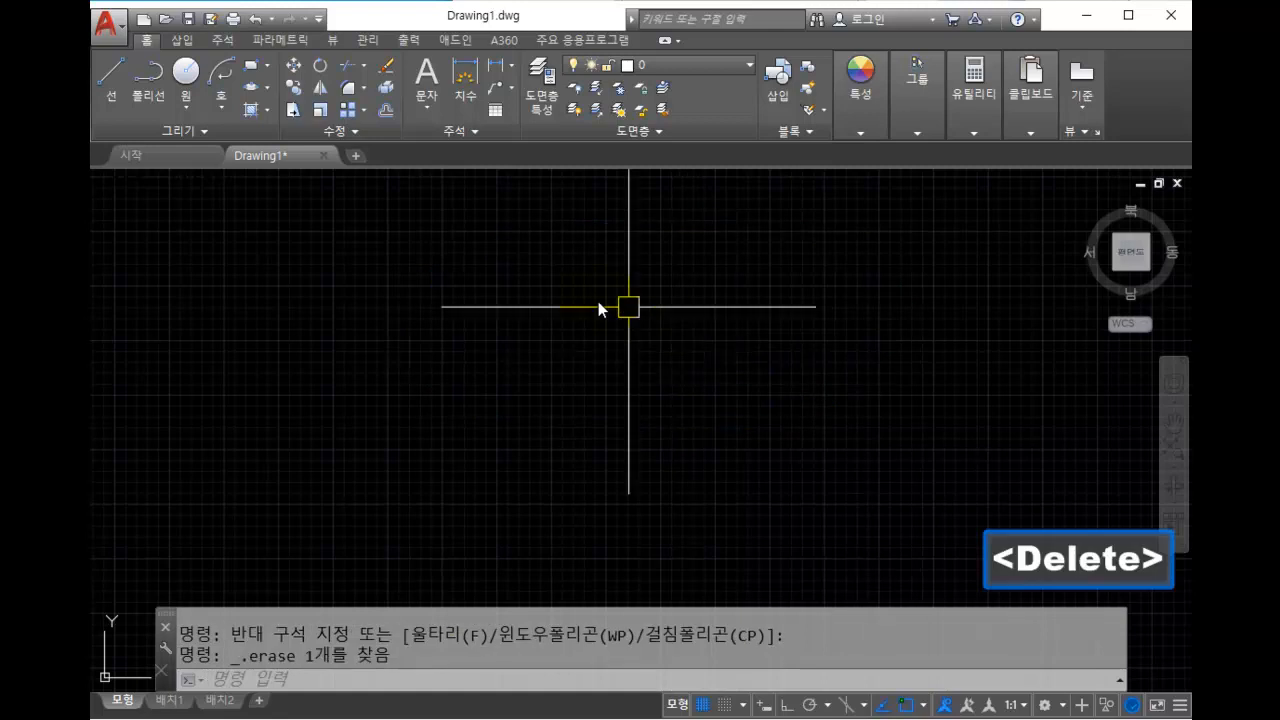
# Draw a tilted ellipse freehand with the axis-endpoint method, its long axis rising to the upper right.
pyautogui.click(250, 93)
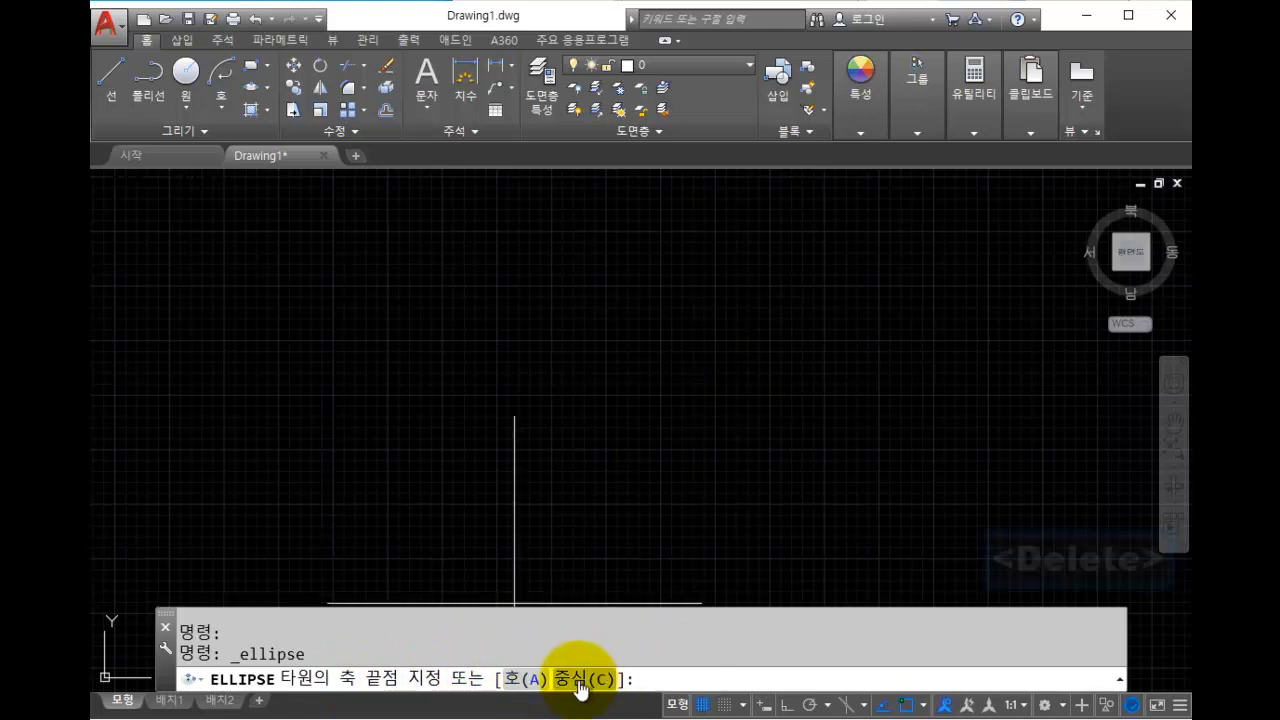
pyautogui.click(419, 427)
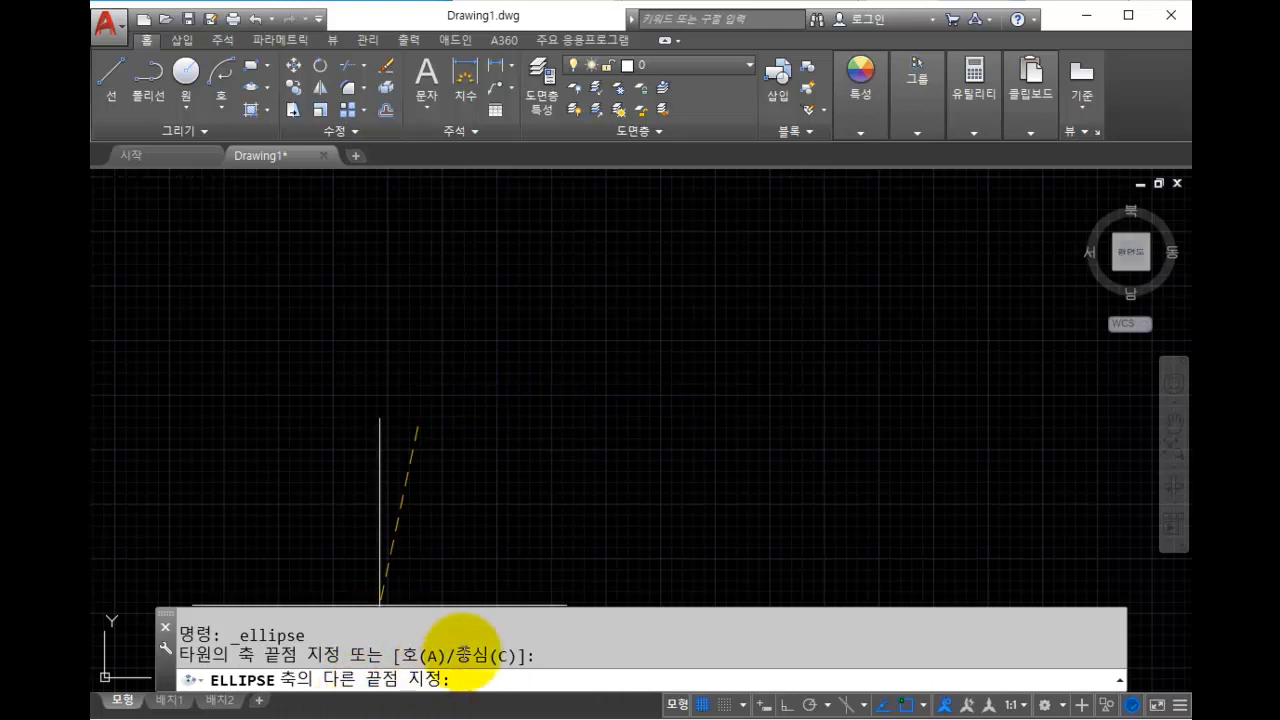
pyautogui.click(931, 302)
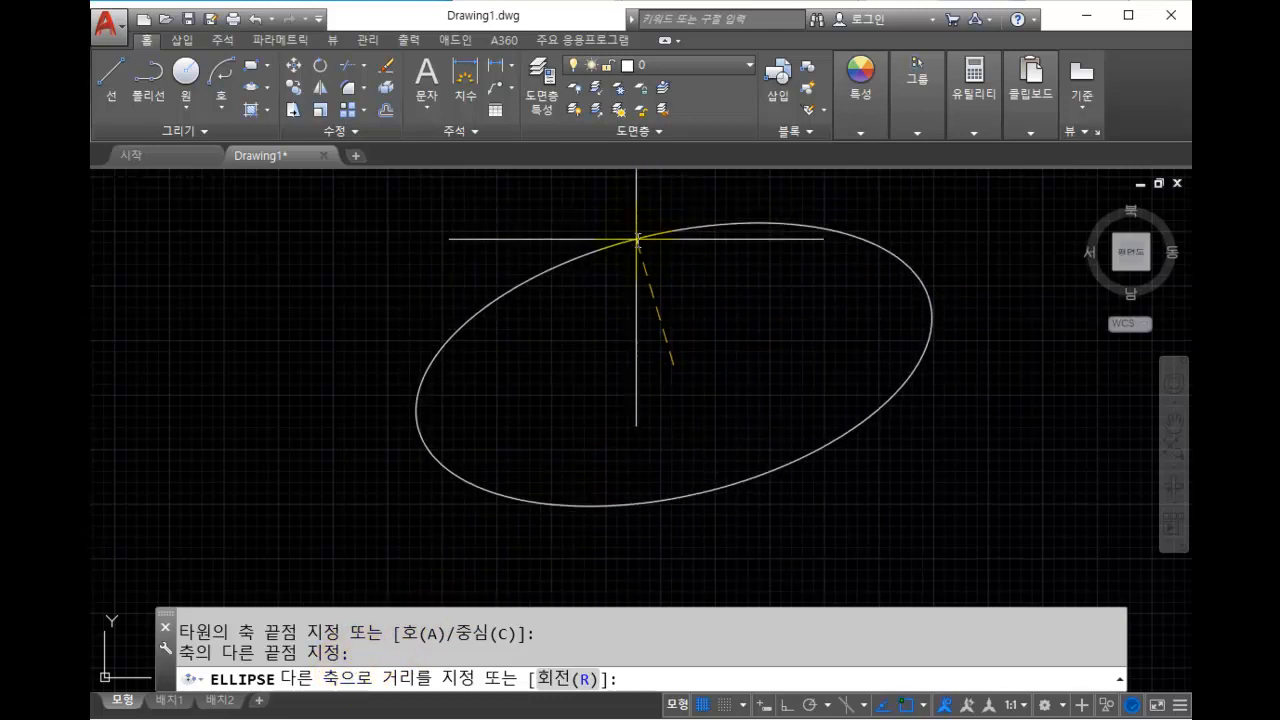
# Draw a line between the two ends of the tilted ellipse's long axis.
pyautogui.write('1')
pyautogui.press('space')
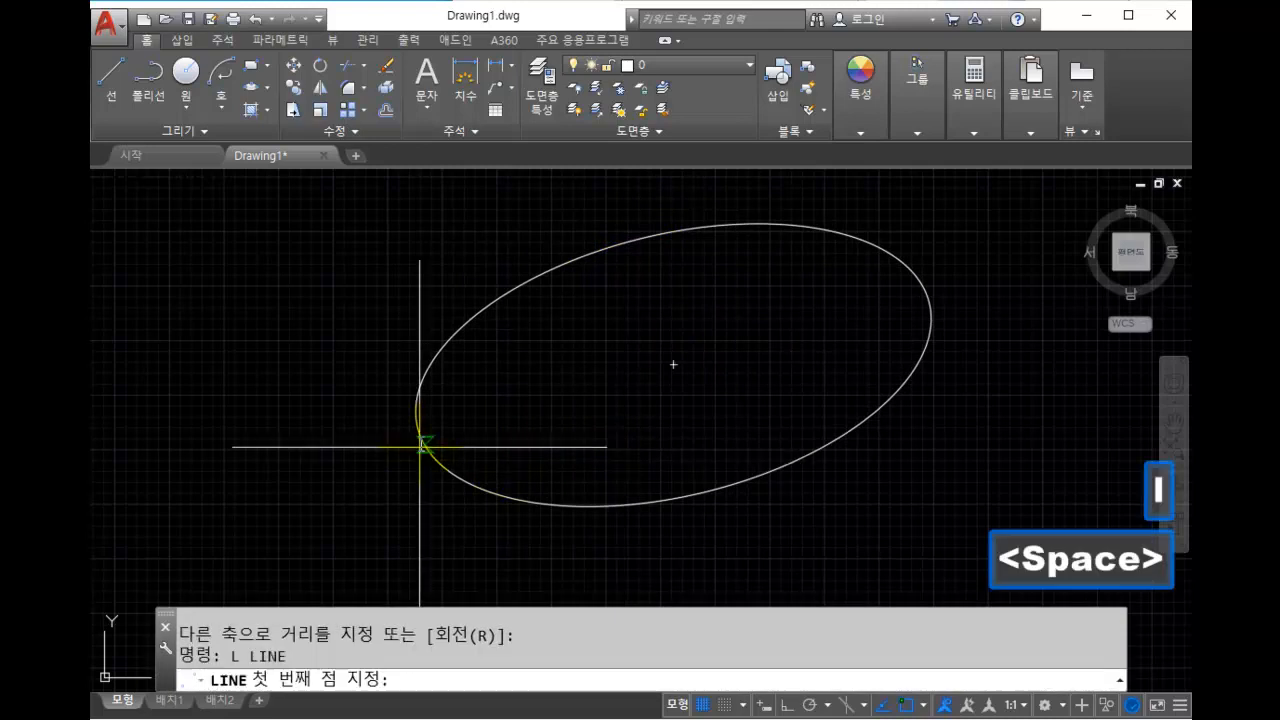
pyautogui.click(417, 427)
pyautogui.click(923, 310)
pyautogui.press('Escape')
# Draw a line between the two ends of the tilted ellipse's short axis.
pyautogui.press('space')
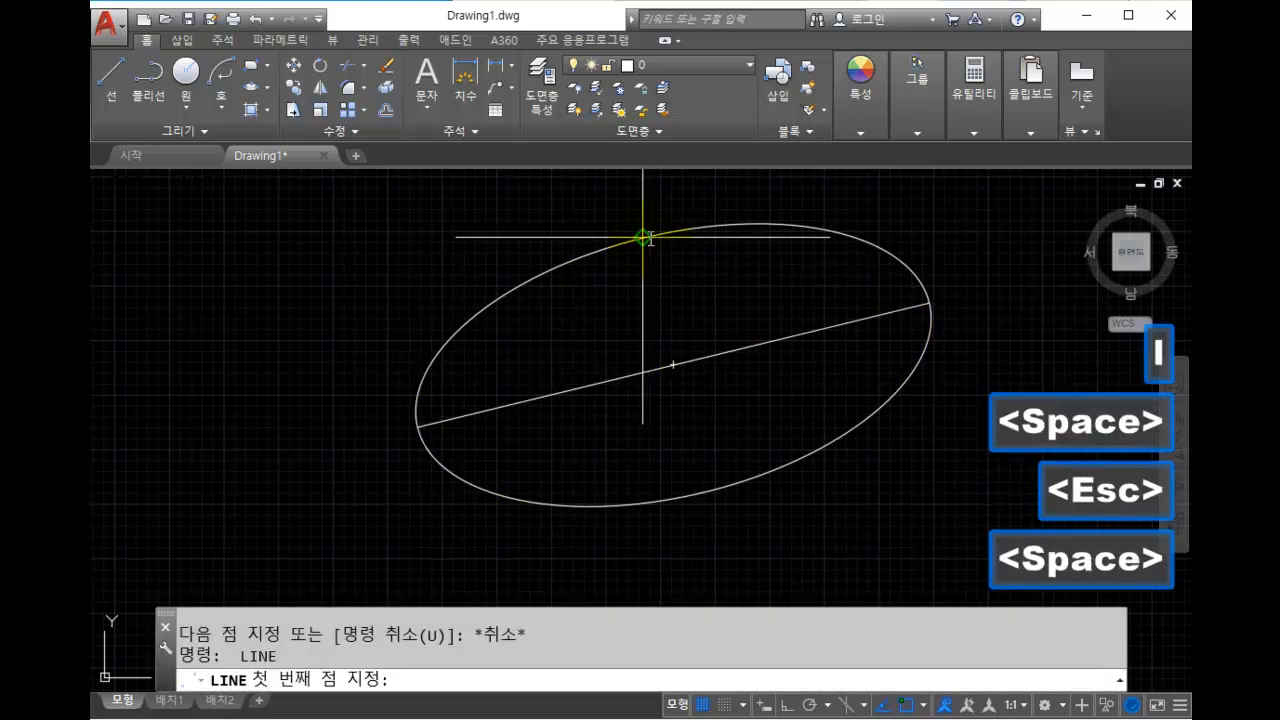
pyautogui.click(643, 238)
pyautogui.click(705, 492)
pyautogui.press('Escape')
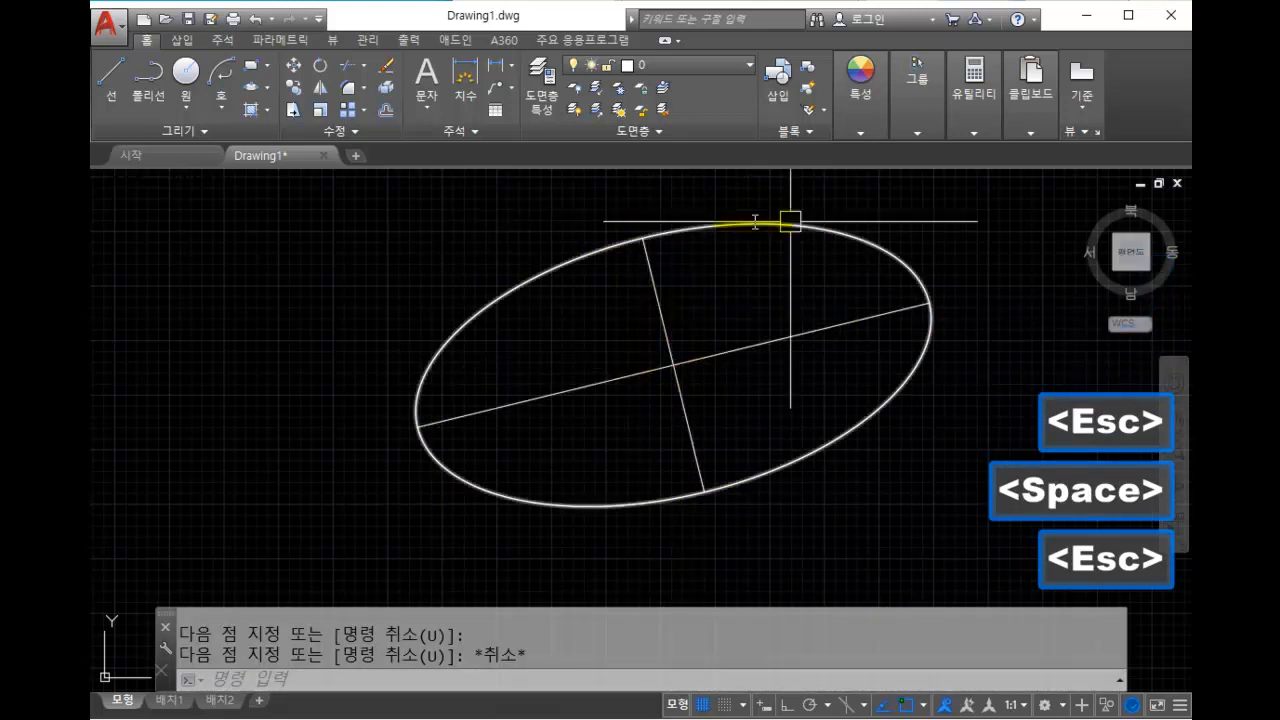
# Clear the axis-endpoint ellipse and its two axis lines from the drawing.
pyautogui.click(879, 478)
pyautogui.click(646, 313)
pyautogui.press('Delete')
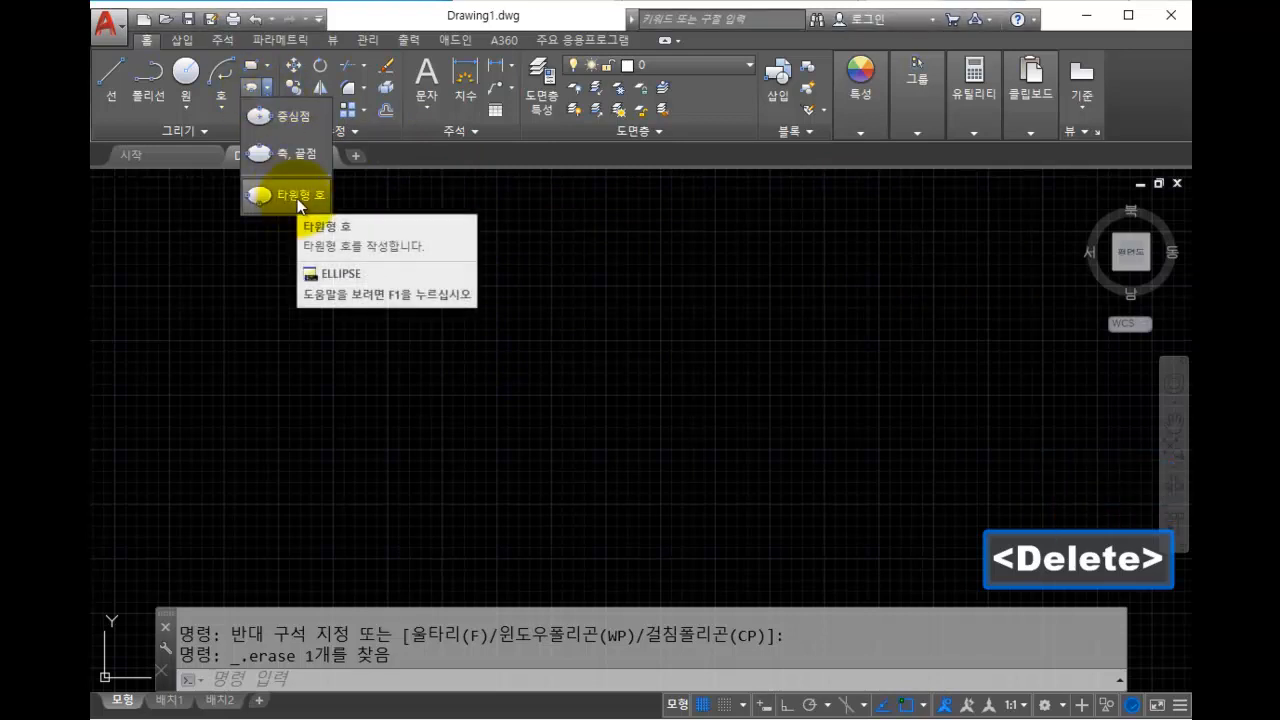
# Draw an elliptical arc freehand on a tilted ellipse, sweeping counter-clockwise from its upper-left side around the left end to the lower middle.
pyautogui.click(297, 198)
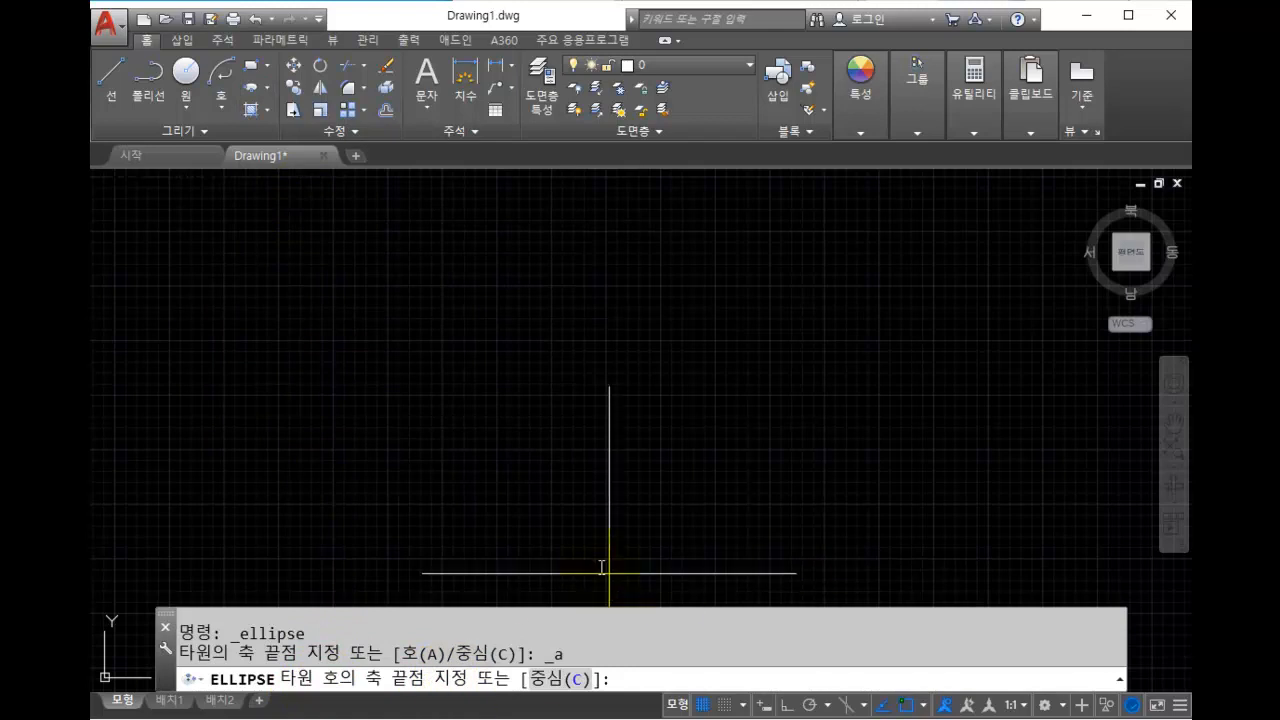
pyautogui.click(387, 462)
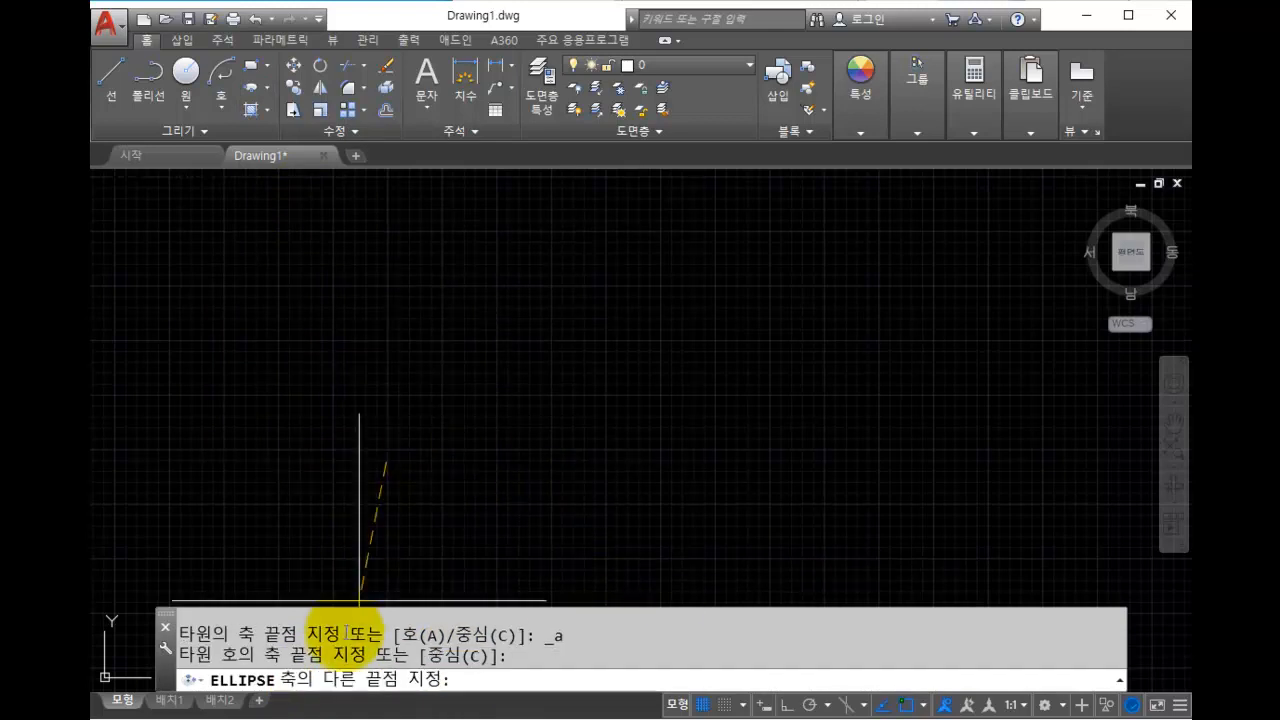
pyautogui.click(890, 340)
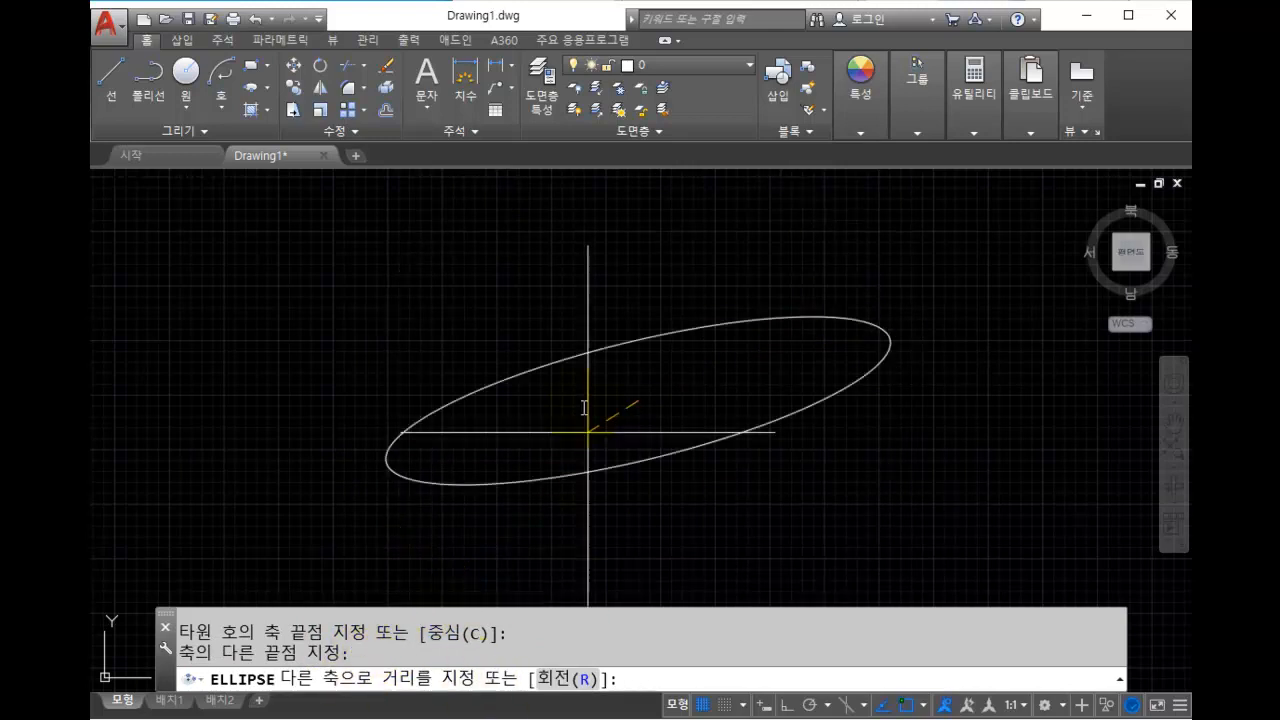
pyautogui.click(590, 298)
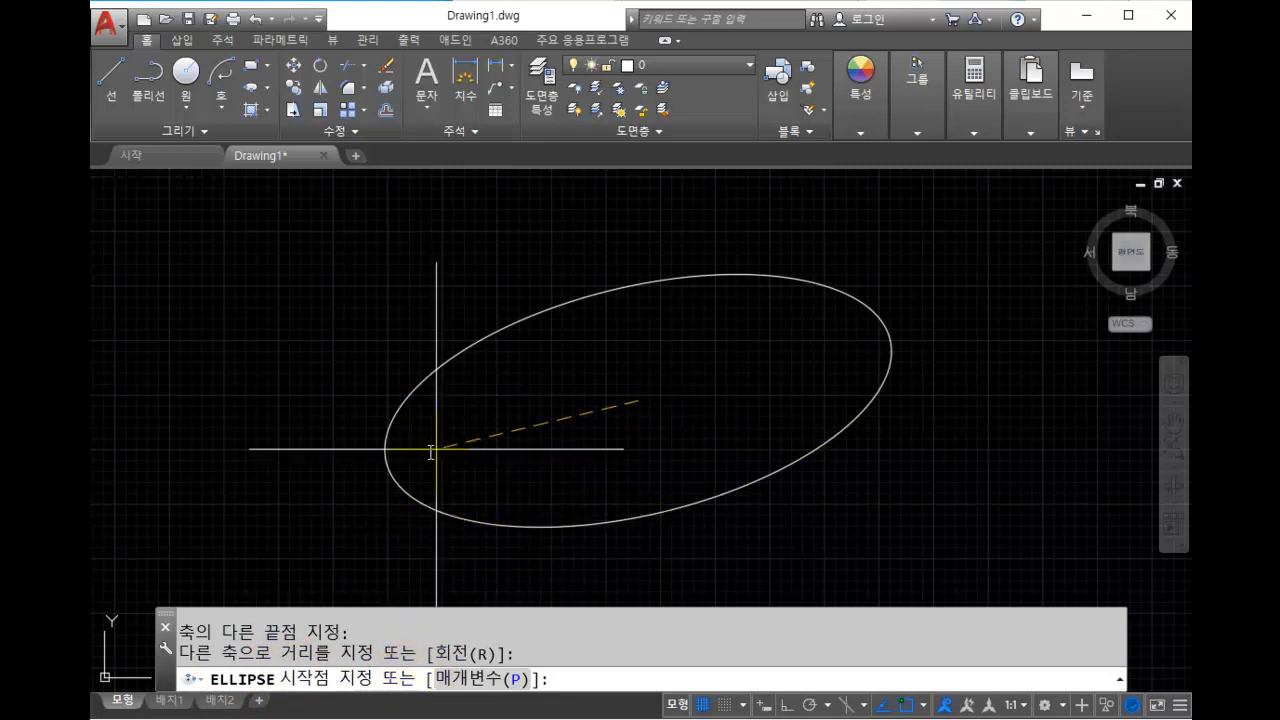
pyautogui.click(403, 401)
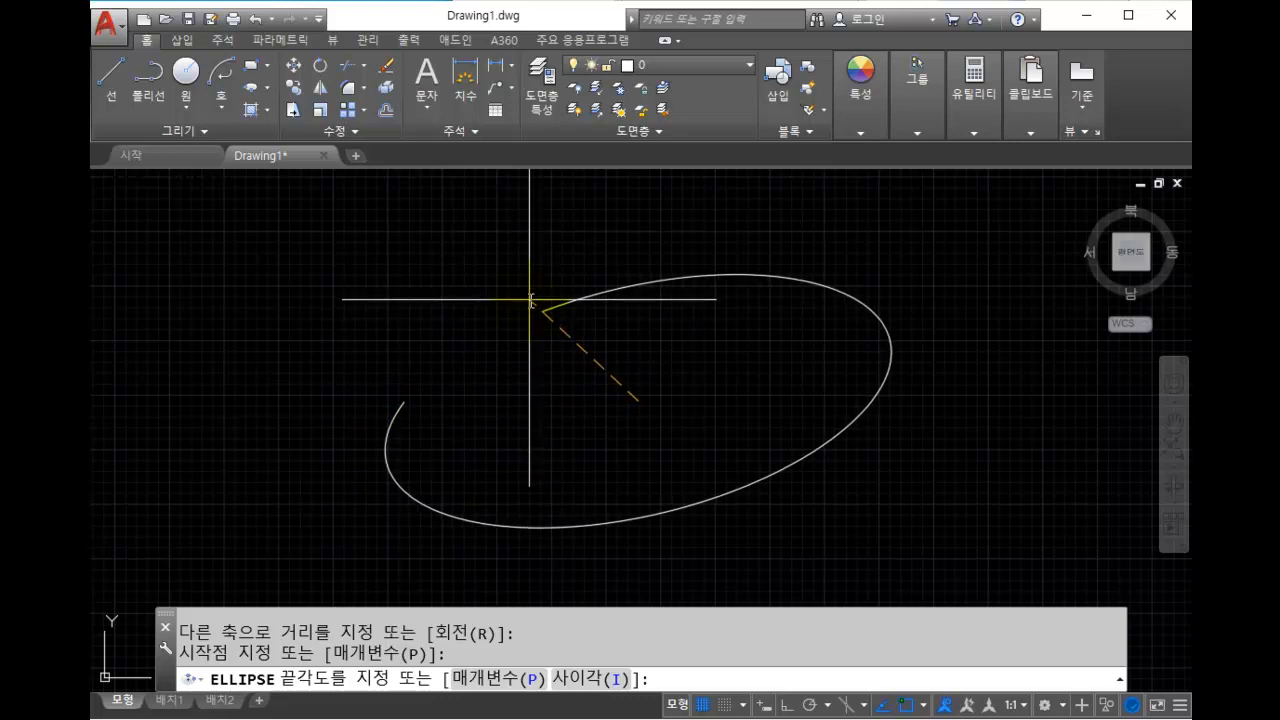
pyautogui.press('ctrl')
pyautogui.press('ctrl')
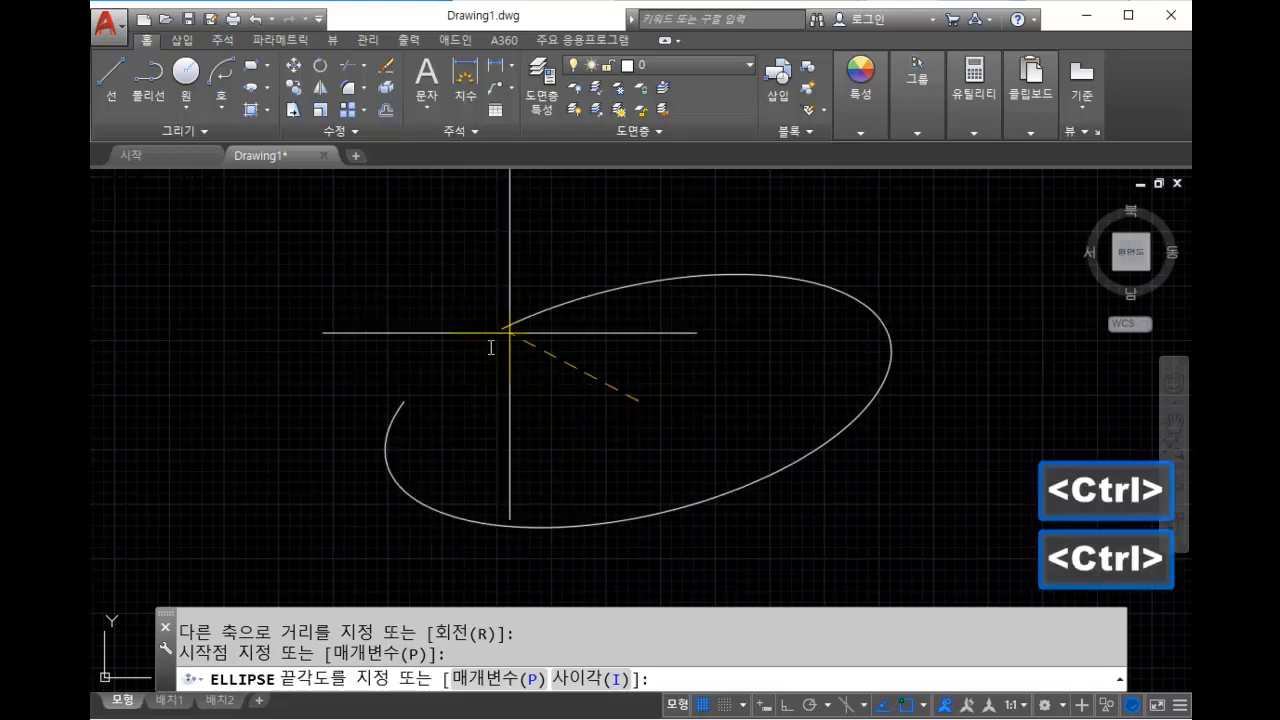
pyautogui.press('ctrl')
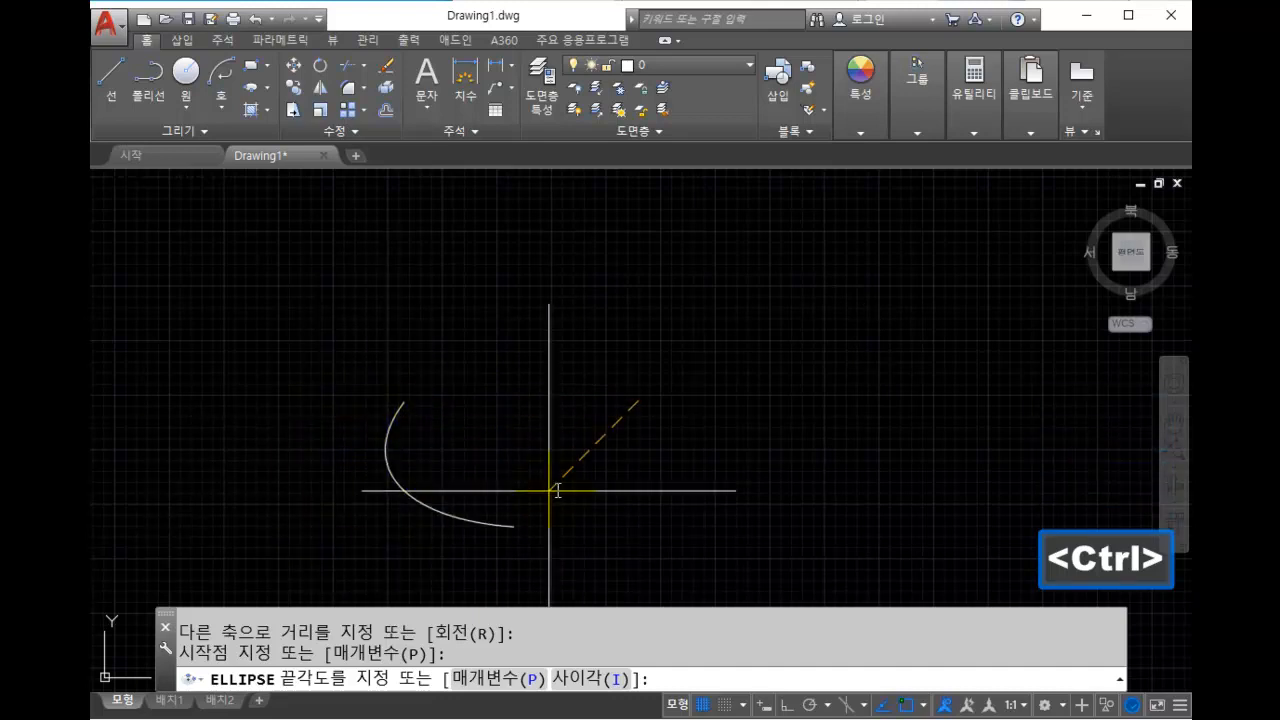
pyautogui.click(628, 443)
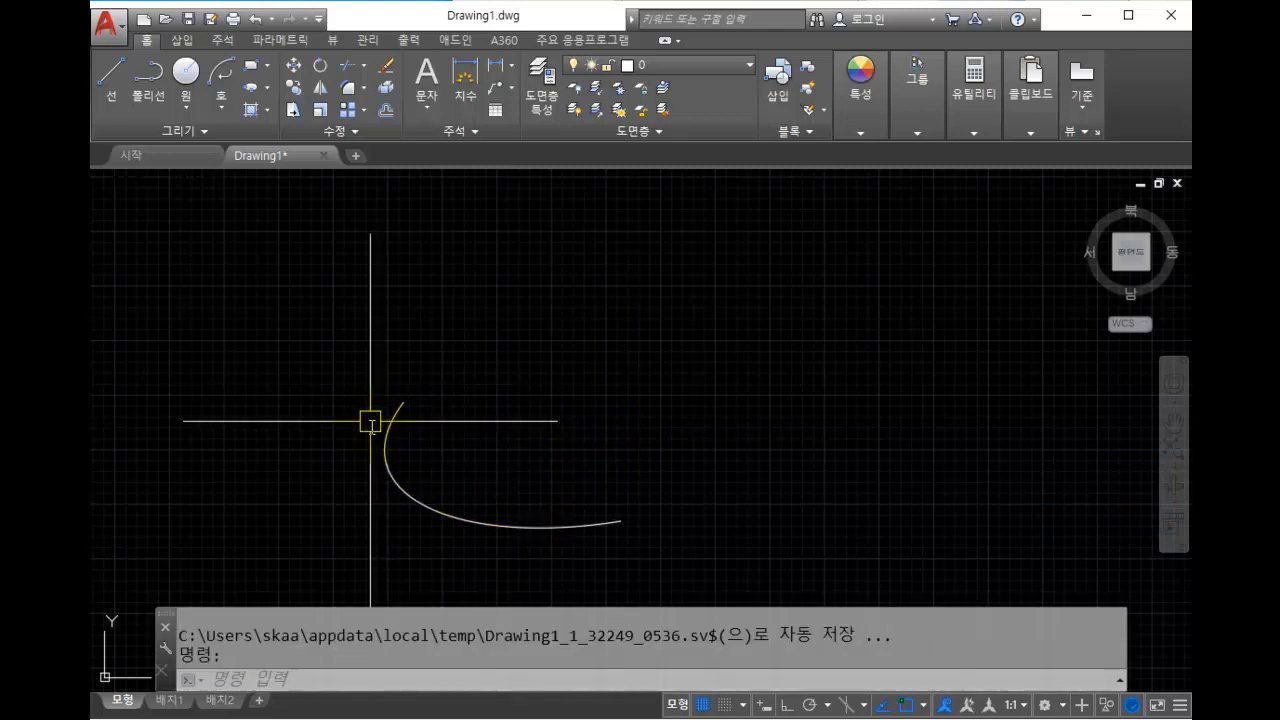
# Erase the freehand elliptical arc.
pyautogui.click(676, 548)
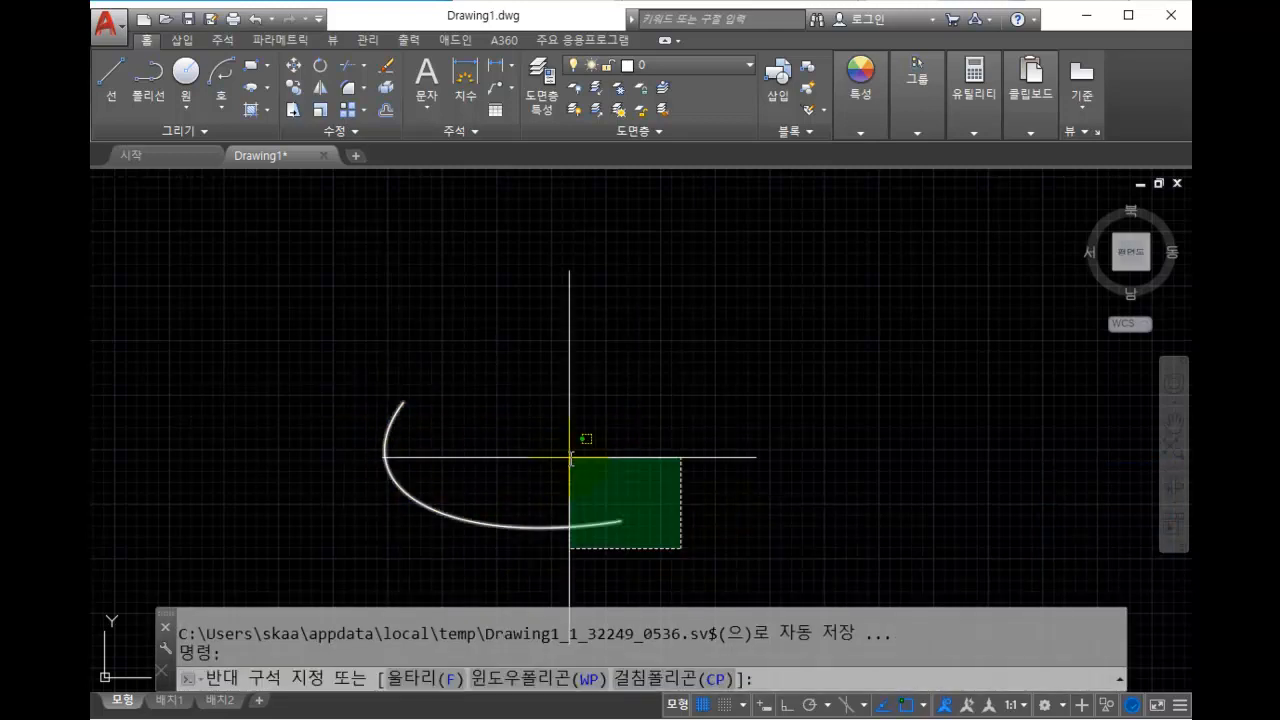
pyautogui.click(721, 485)
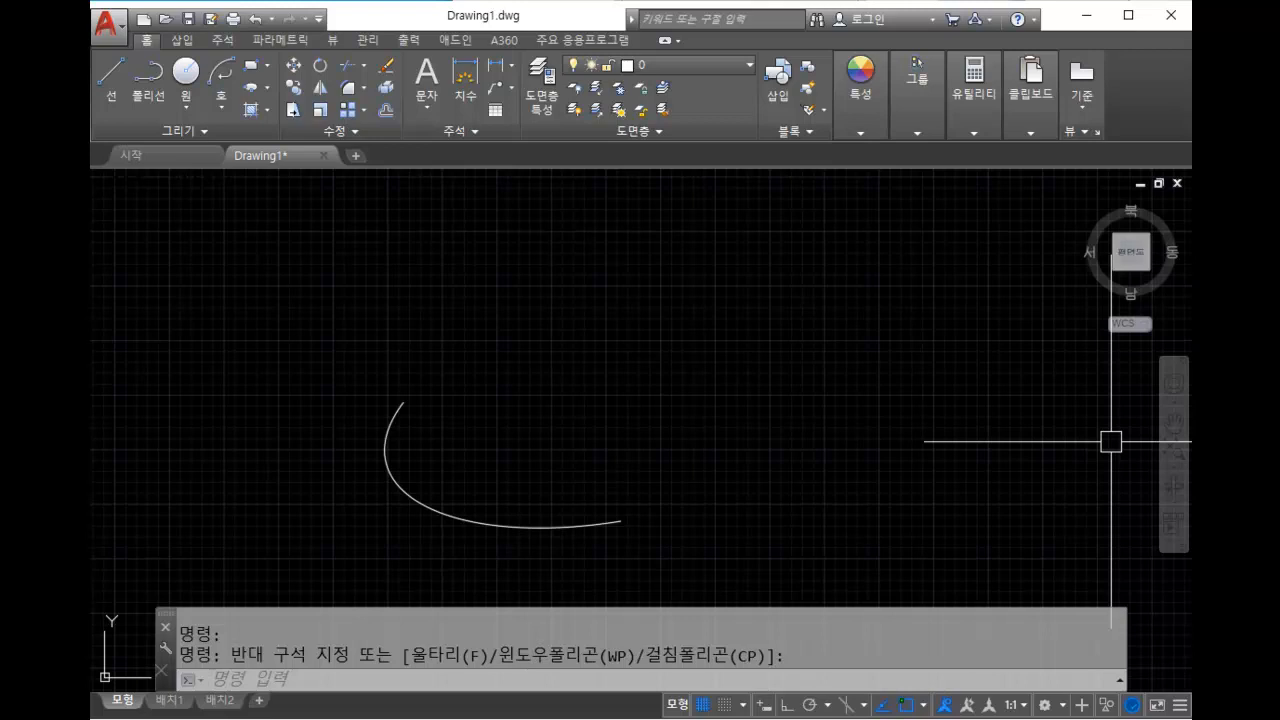
pyautogui.click(500, 520)
pyautogui.press('Delete')
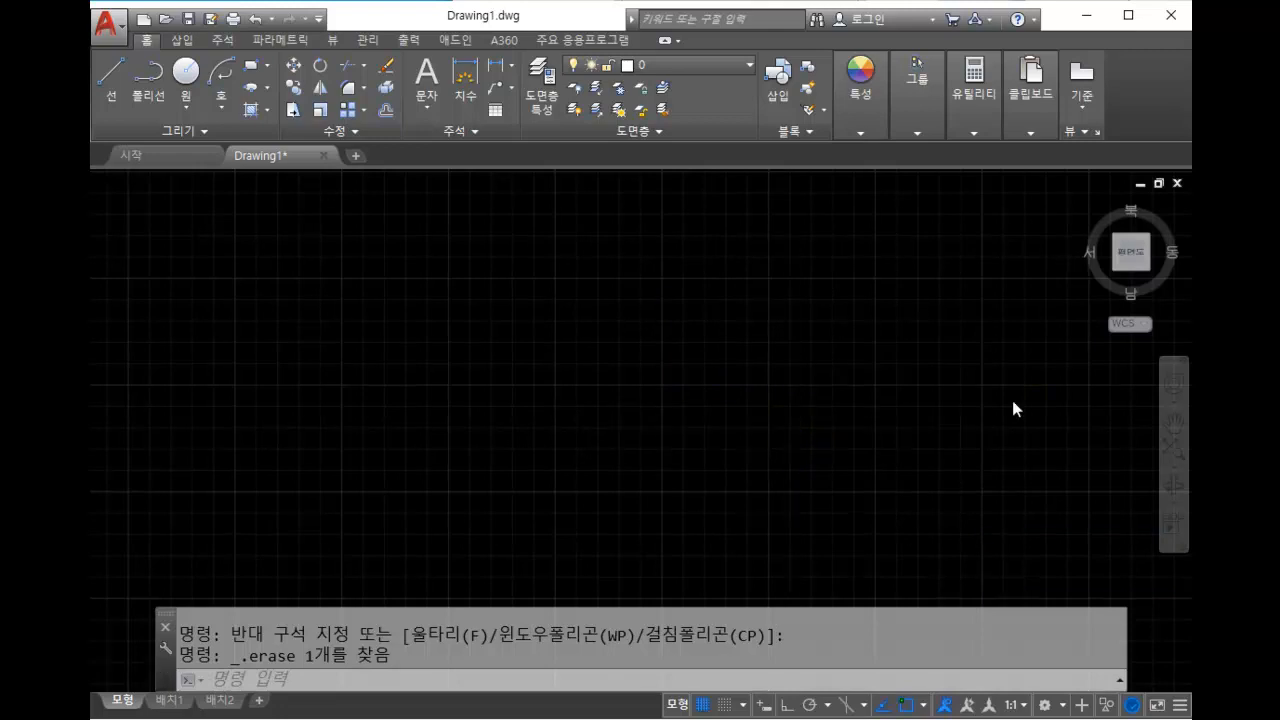
# Switch to the lecture handout 오토캐드 강의교안 #1.hwp in Hangul and examine the dimensioned elliptical arc example.
pyautogui.moveTo(1279, 0); pyautogui.dragTo(732, 0)
pyautogui.scroll(-15, 803, 317)
pyautogui.scroll(-20, 803, 317)
pyautogui.scroll(-20, 803, 317)
pyautogui.scroll(-15, 803, 317)
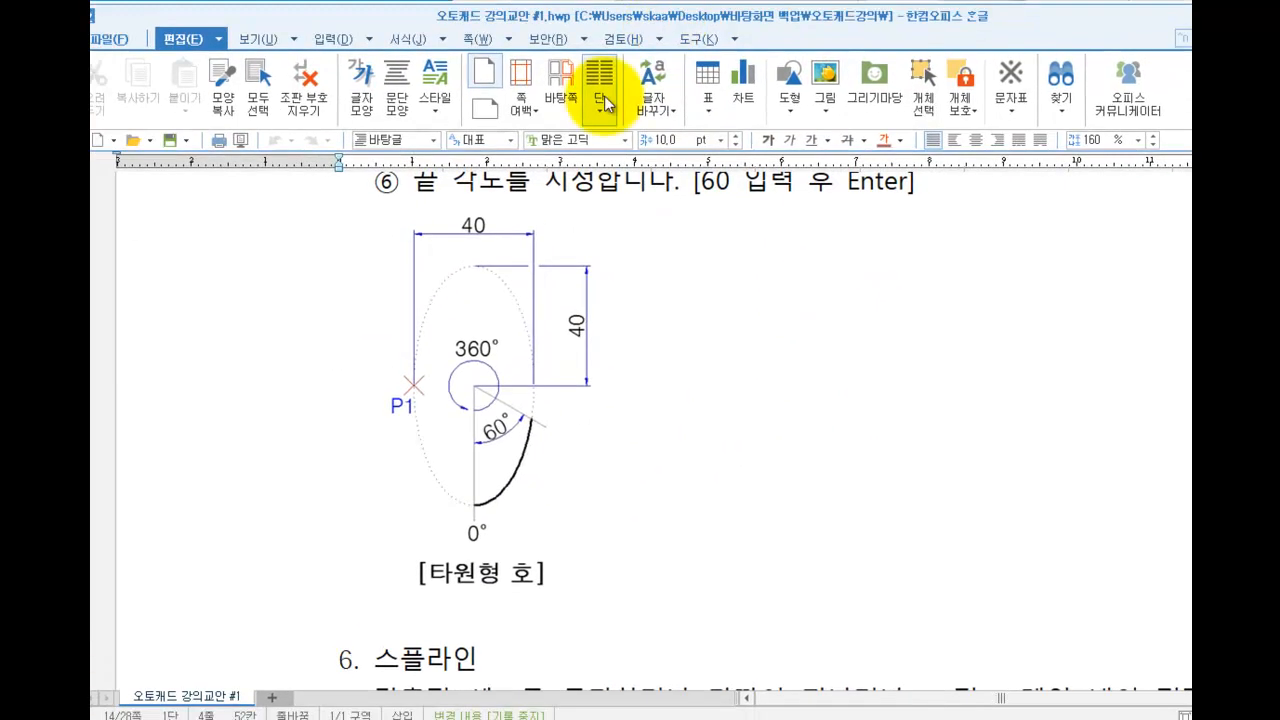
pyautogui.scroll(1, 510, 368)
pyautogui.scroll(-1, 510, 368)
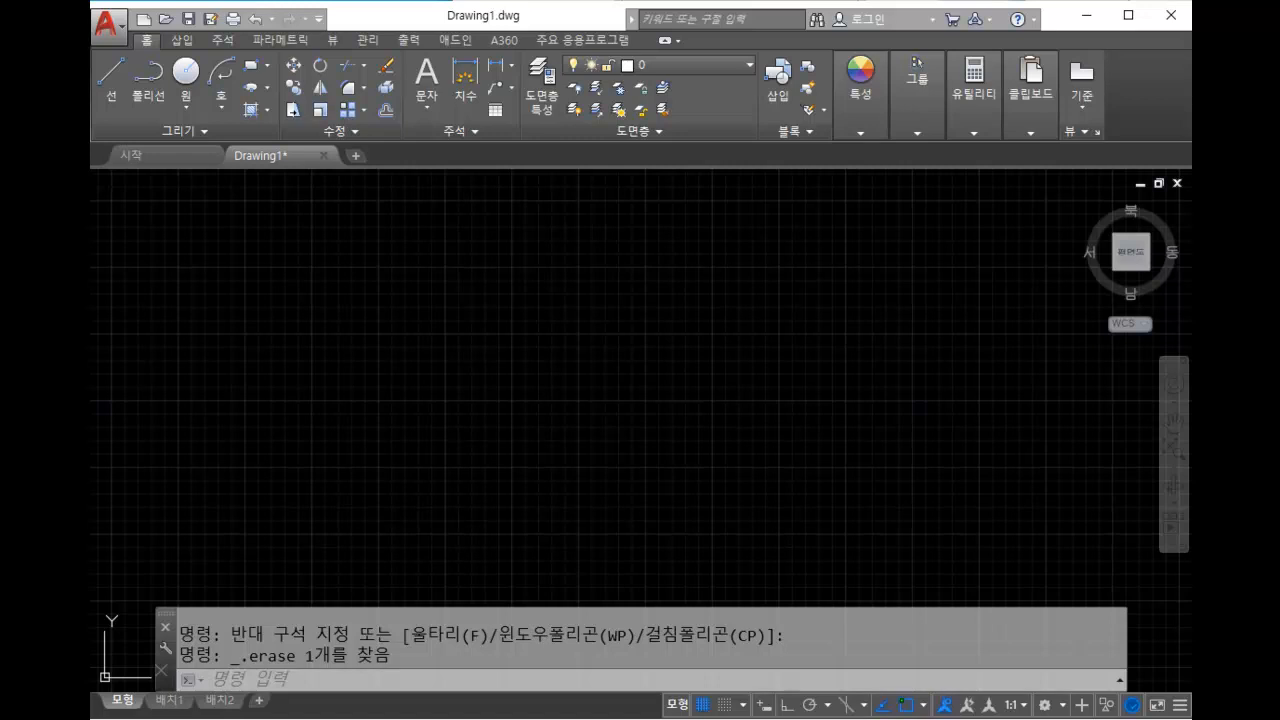
# Switch back to AutoCAD and start an elliptical arc with its first axis ending at @0,80 and the other axis distance 20.
pyautogui.click(241, 92)
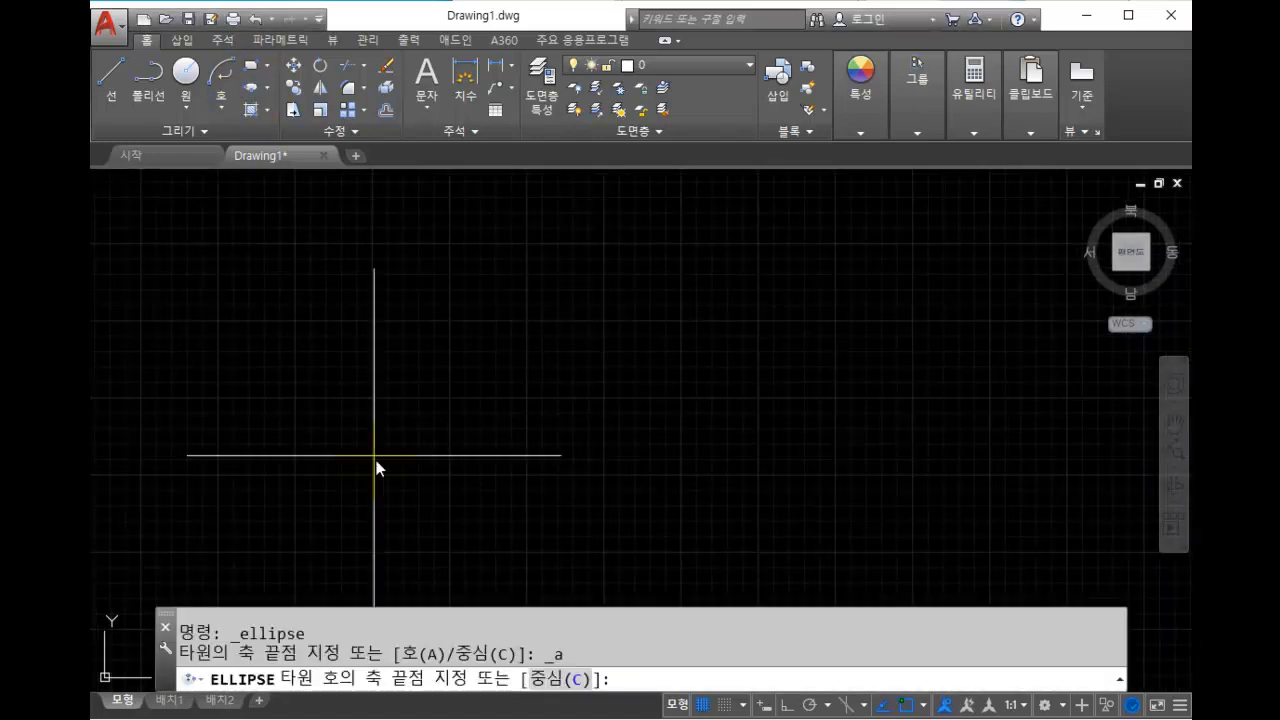
pyautogui.click(267, 88)
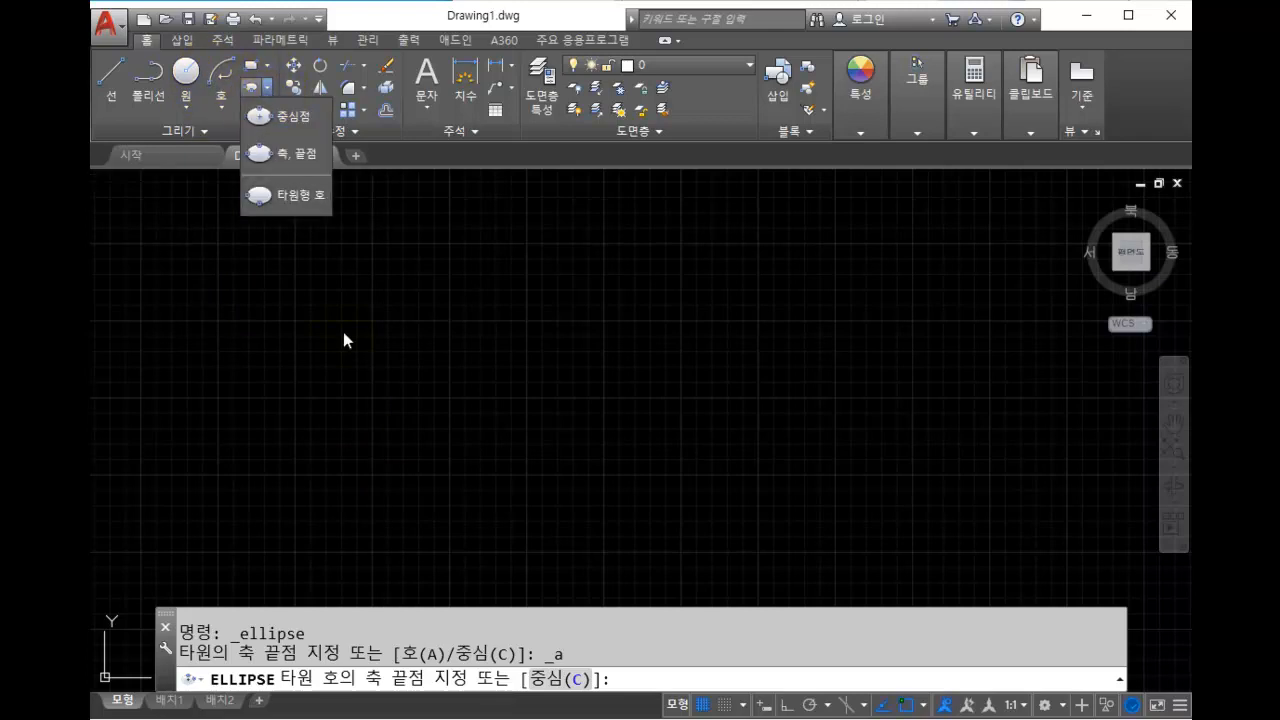
pyautogui.click(281, 197)
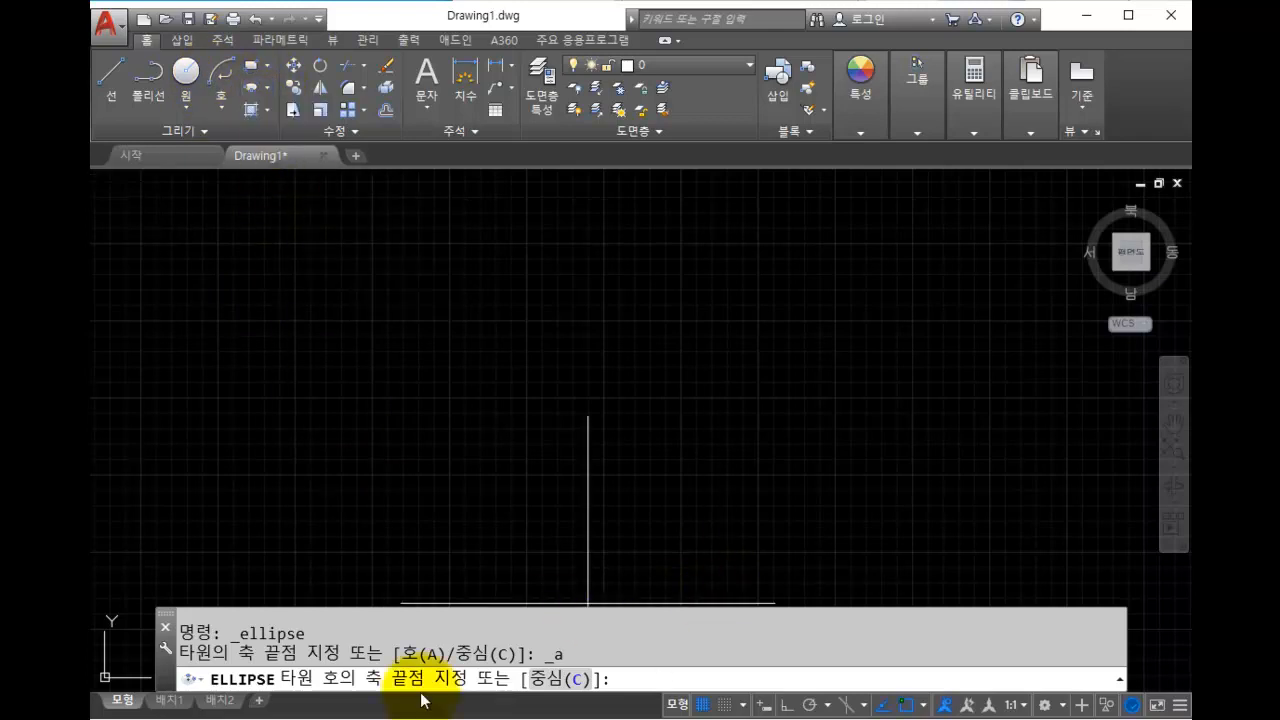
pyautogui.click(610, 466)
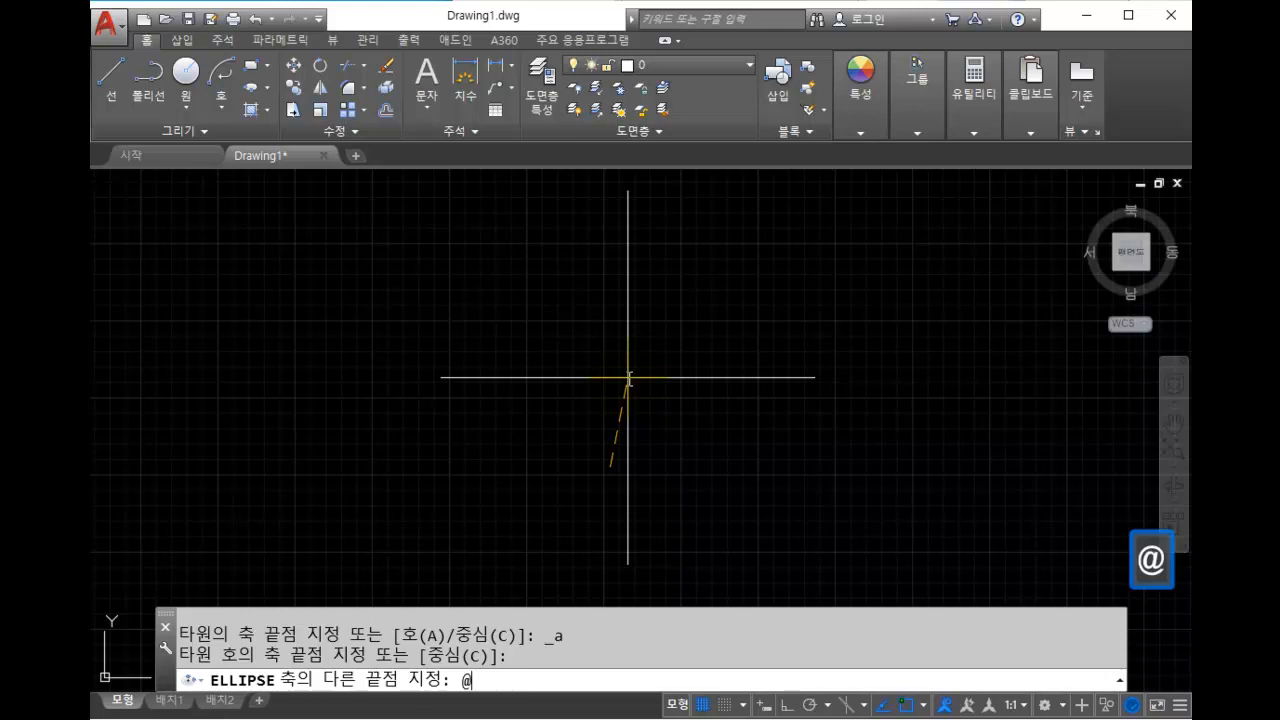
pyautogui.press('Return')
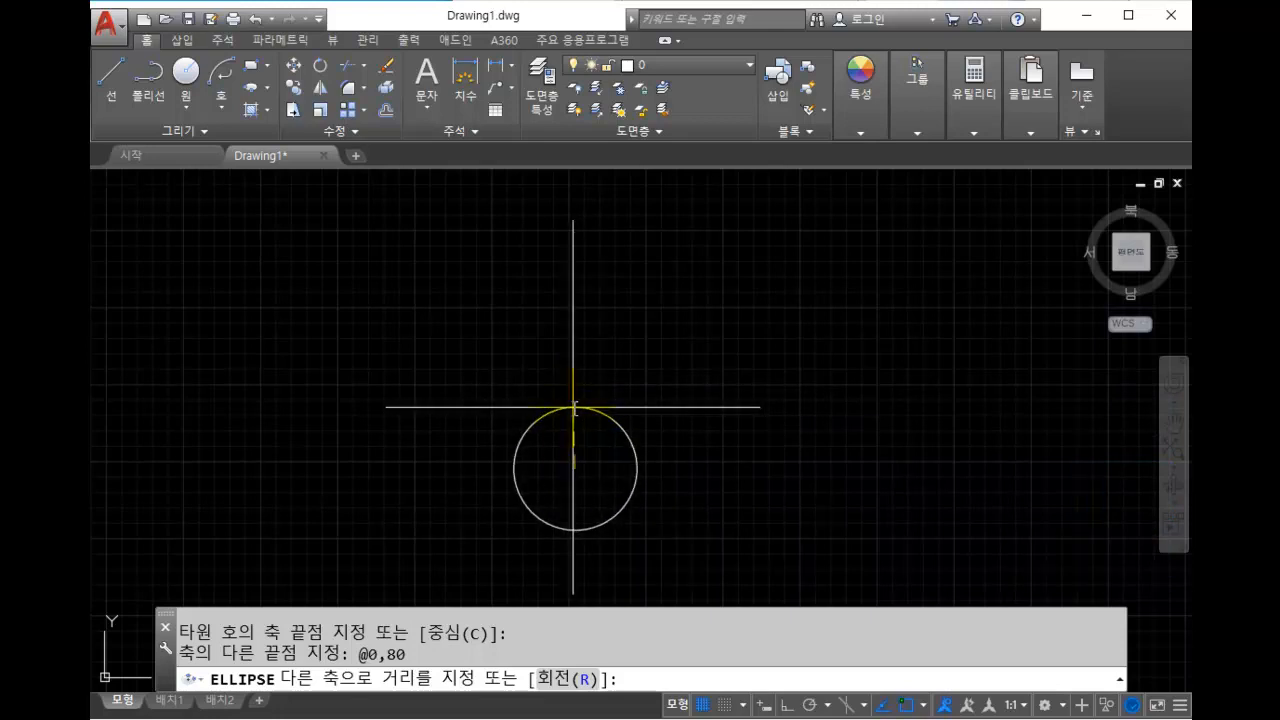
pyautogui.scroll(2, 600, 471)
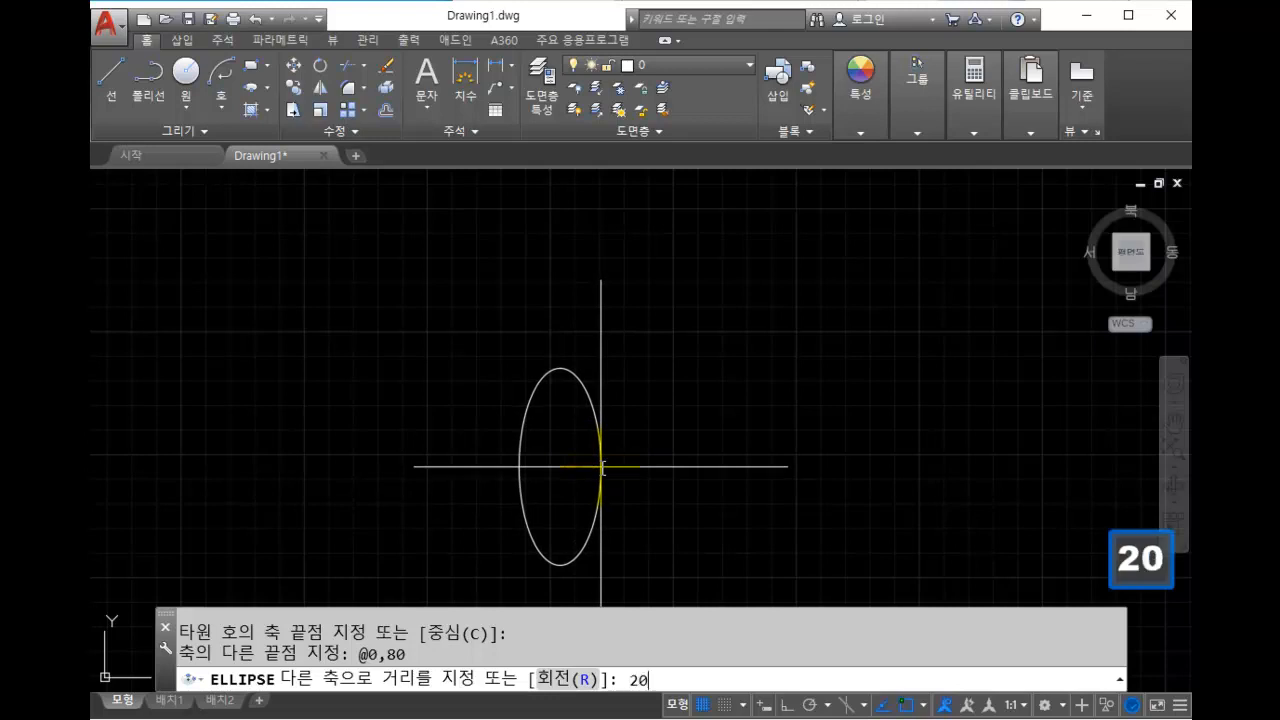
pyautogui.press('Return')
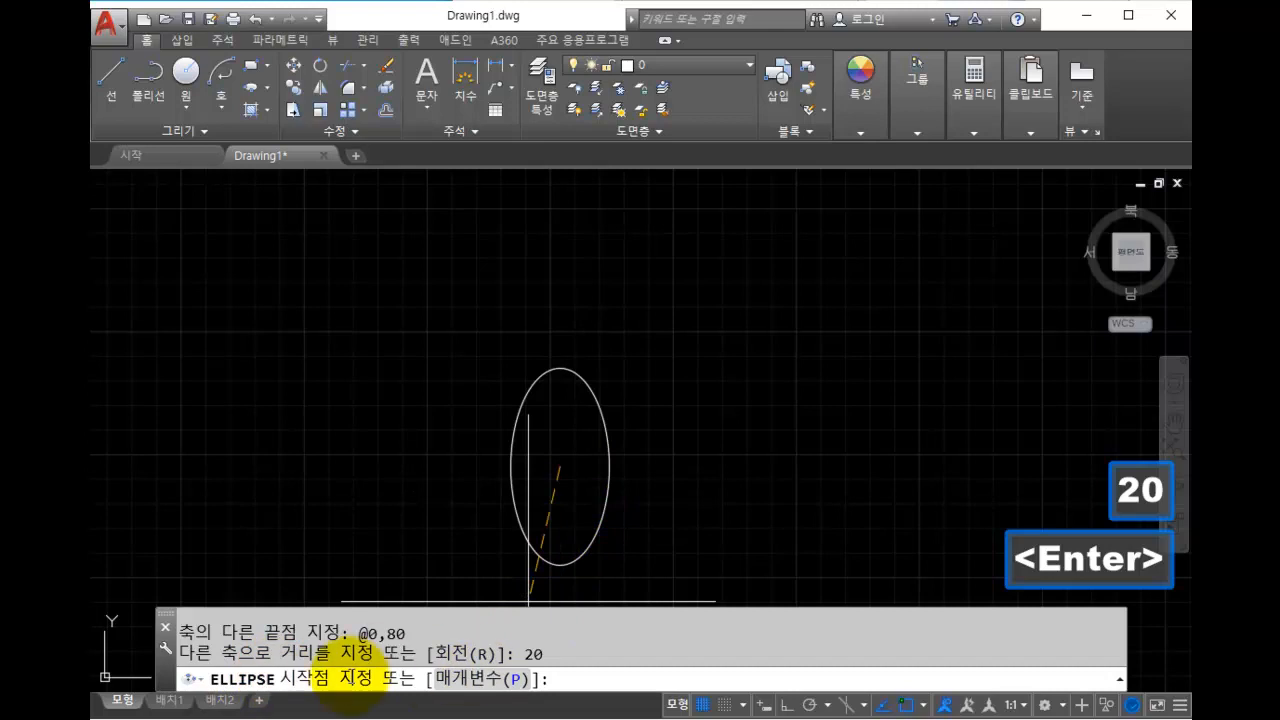
# Complete the elliptical arc with a start angle of 0 and an end angle of 60.
pyautogui.write('0')
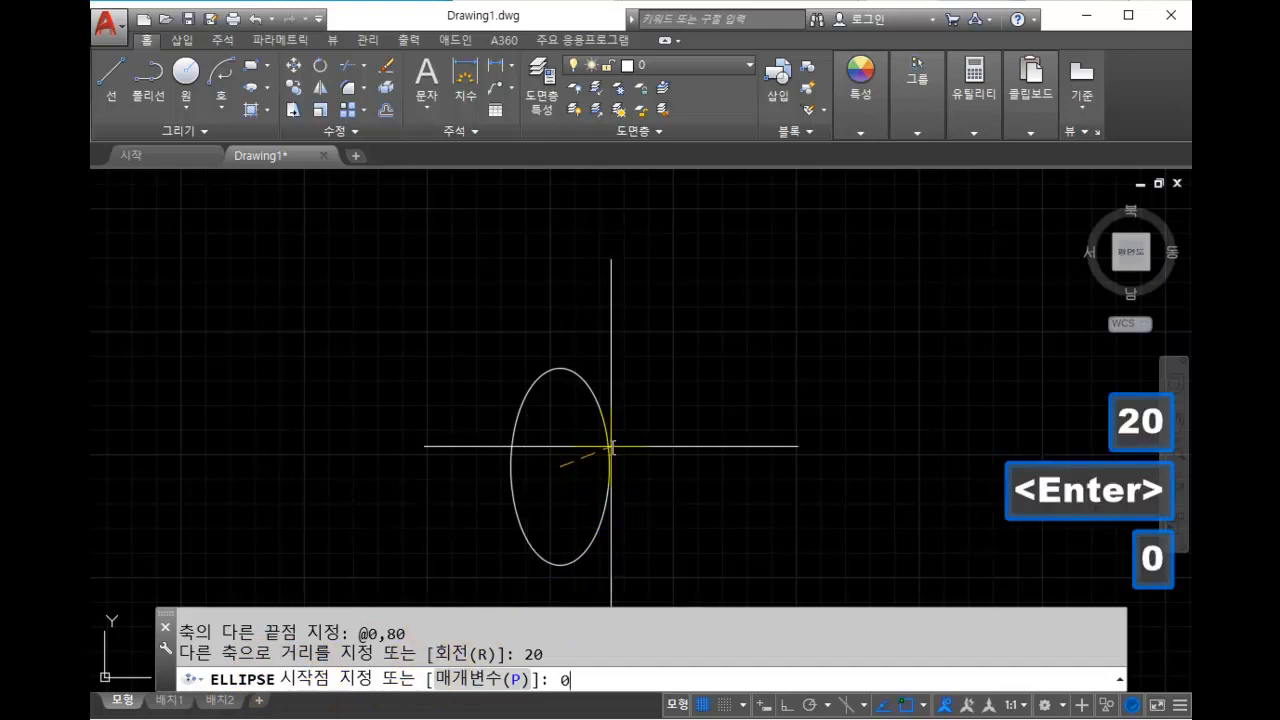
pyautogui.press('space')
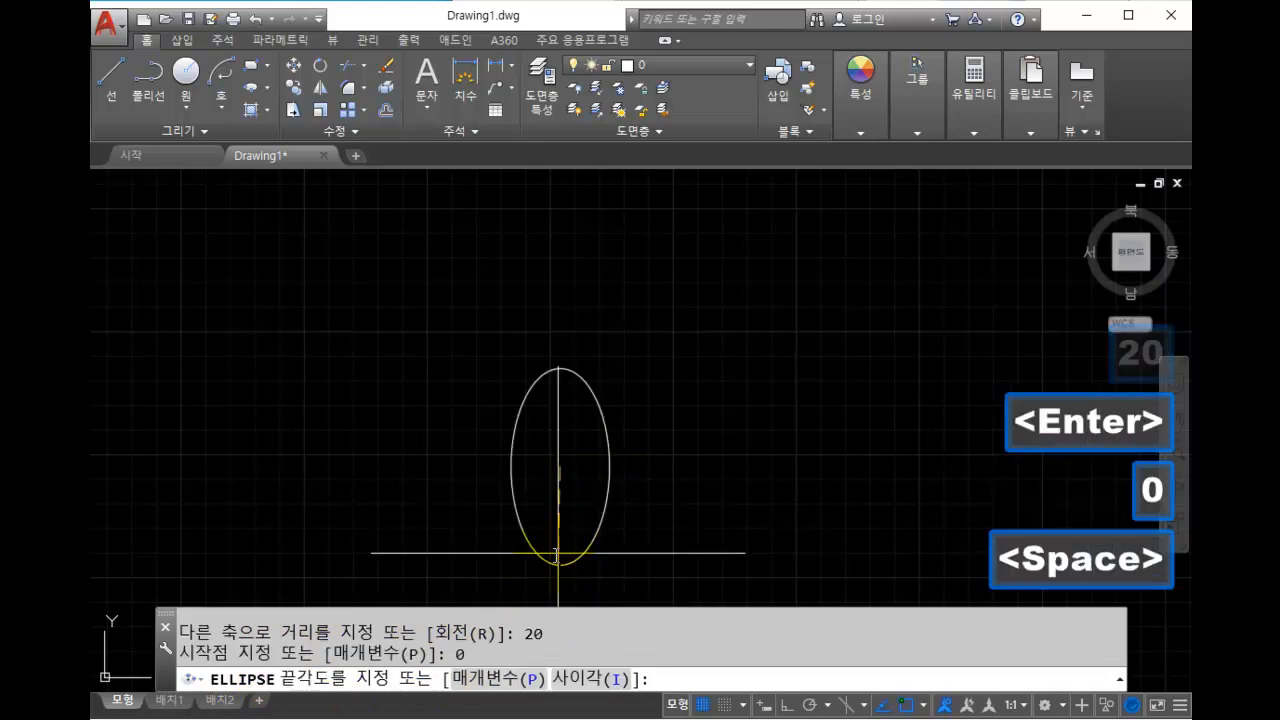
pyautogui.click(556, 590)
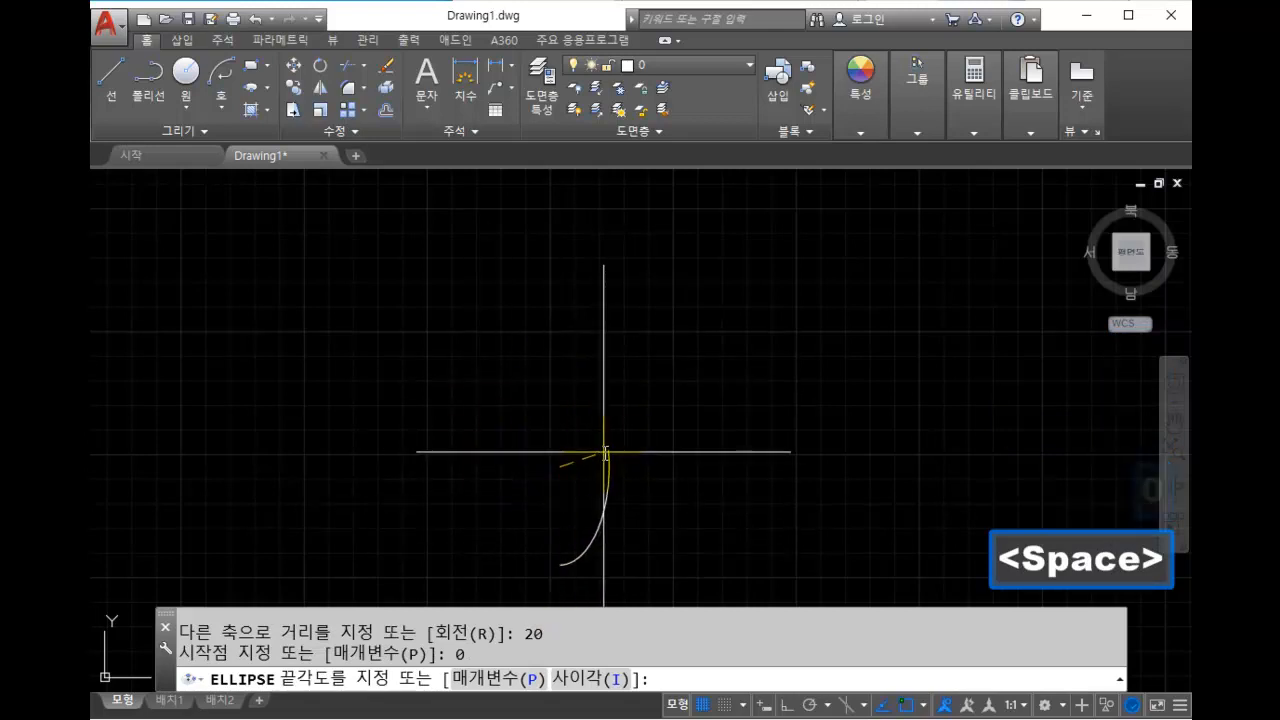
pyautogui.write('60')
pyautogui.press('Return')
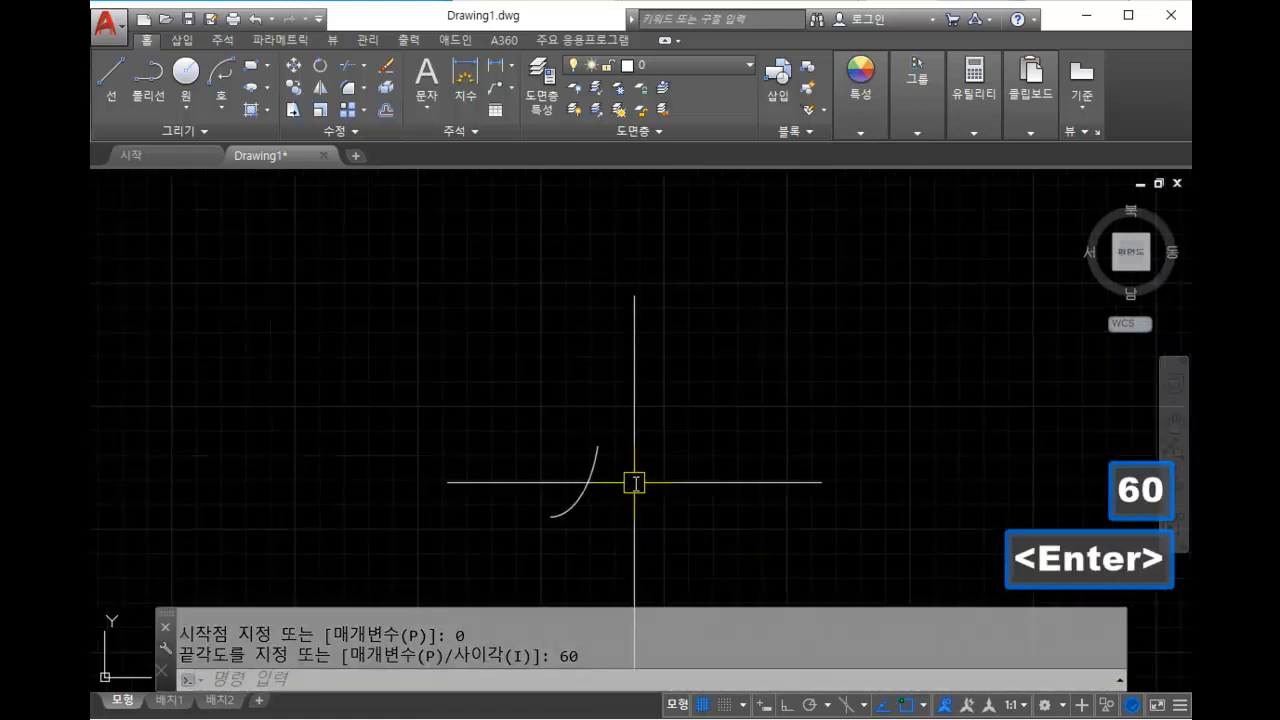
# Draw connected lines from the arc's upper end to the ellipse center and down to the arc's lower end.
pyautogui.write('l')
pyautogui.press('space')
pyautogui.click(598, 444)
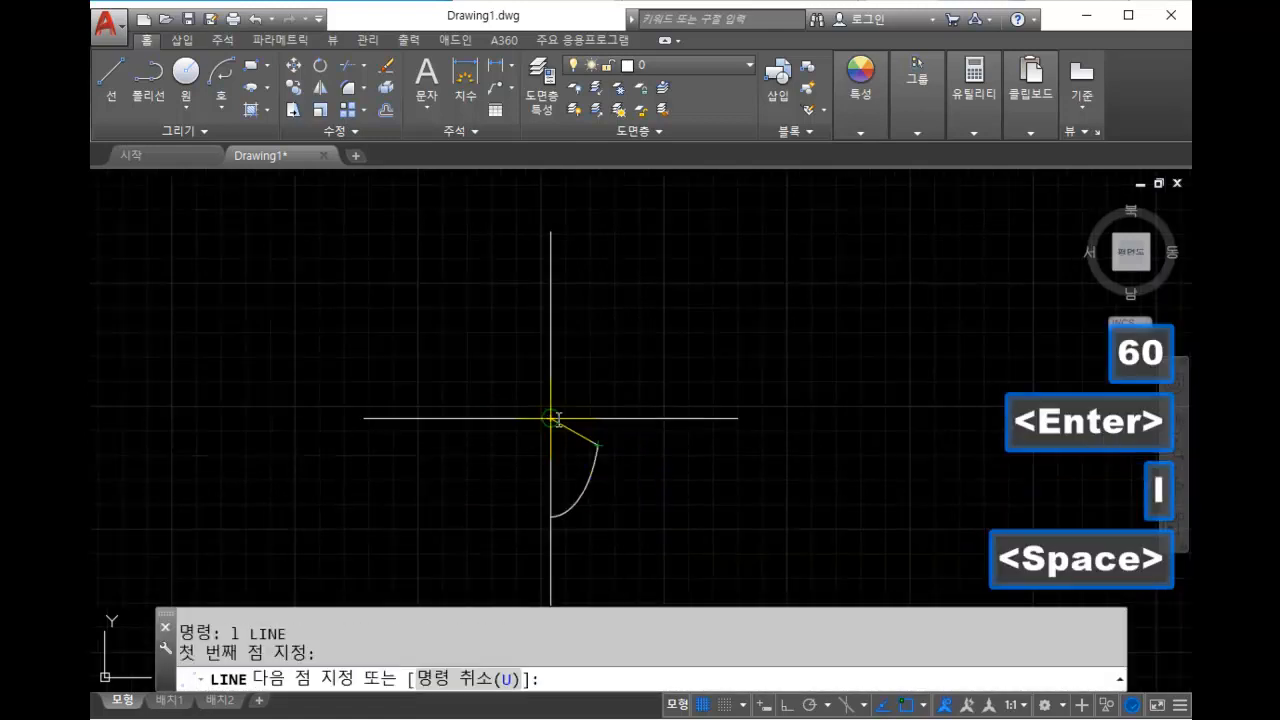
pyautogui.click(551, 418)
pyautogui.click(553, 516)
pyautogui.press('Escape')
# Add an angular dimension between the slanted and vertical lines, placed outside the arc at its lower right.
pyautogui.scroll(2, 560, 466)
pyautogui.write('dan')
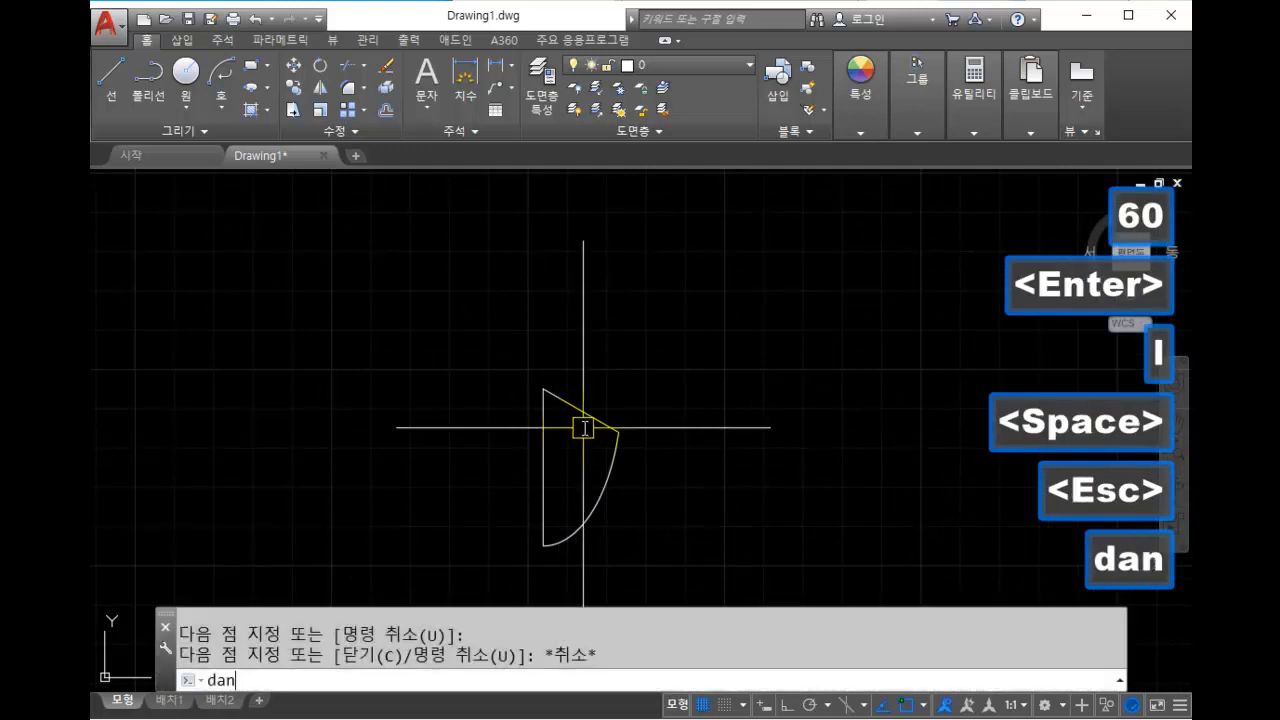
pyautogui.press('space')
pyautogui.click(579, 400)
pyautogui.click(543, 437)
pyautogui.scroll(-2, 535, 455)
pyautogui.scroll(2, 584, 476)
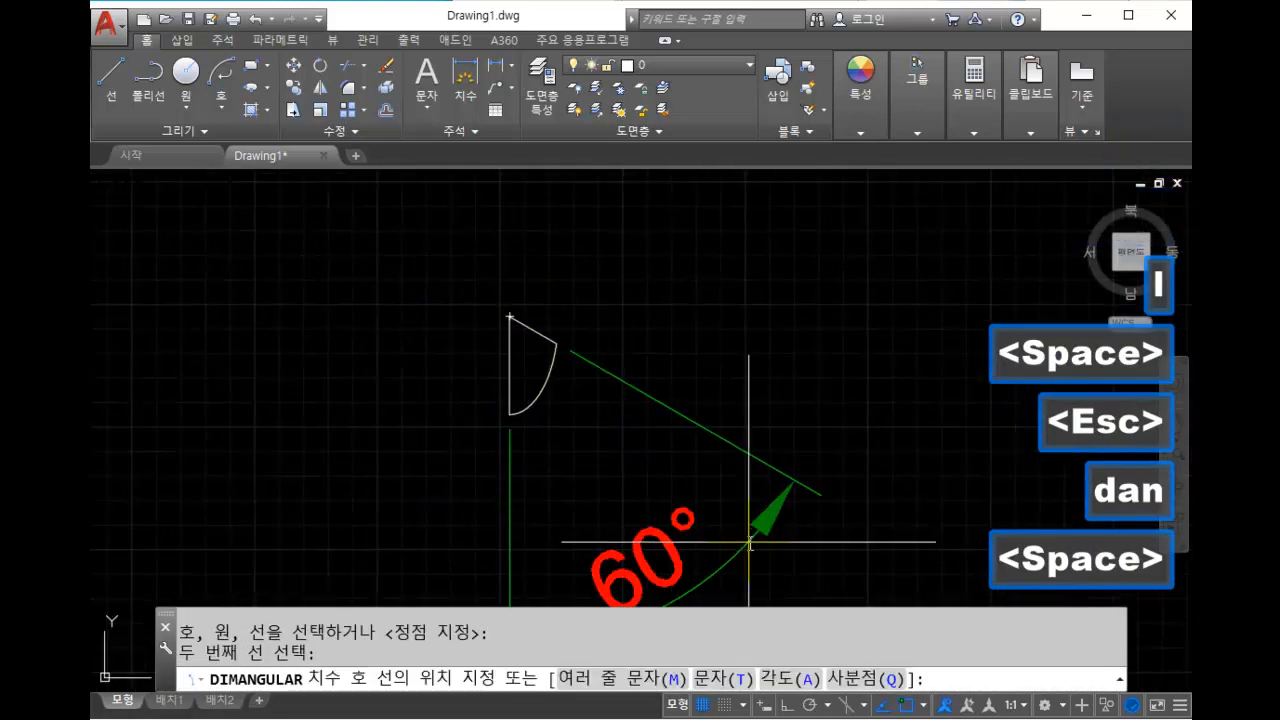
pyautogui.click(708, 530)
pyautogui.press('Escape')
pyautogui.scroll(1, 605, 436)
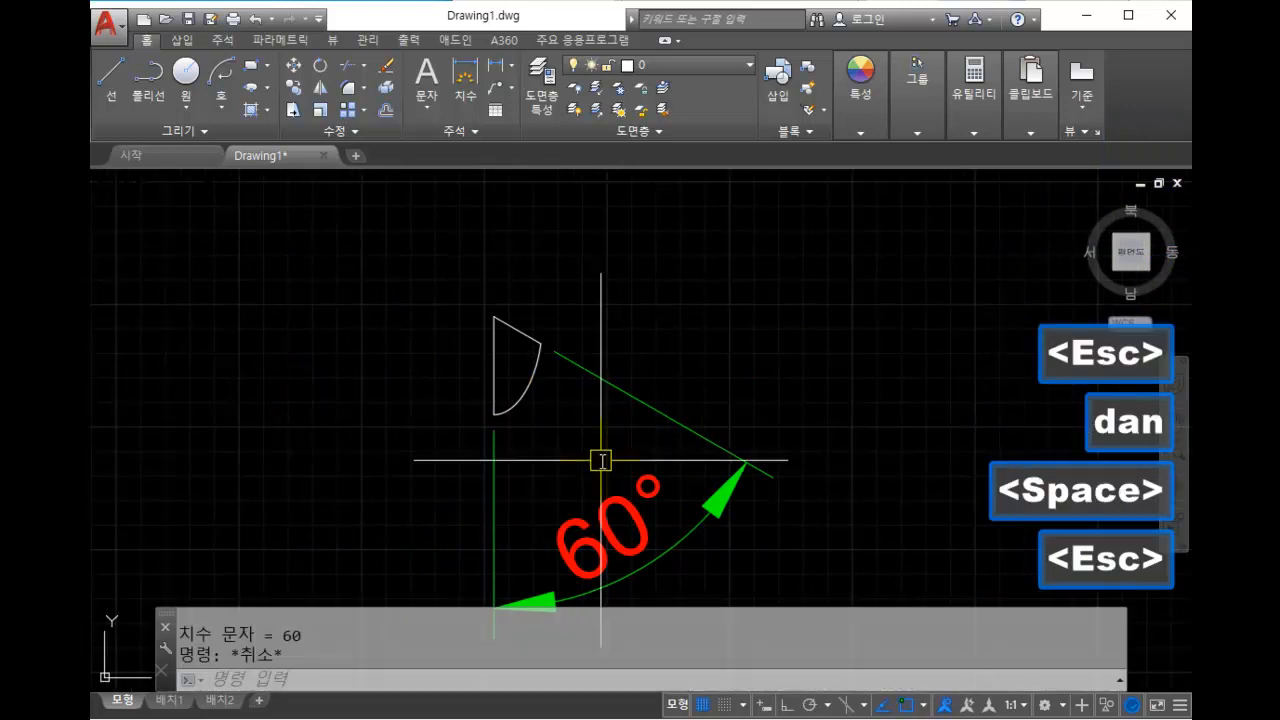
pyautogui.scroll(-1, 596, 483)
pyautogui.write('d')
pyautogui.press('space')
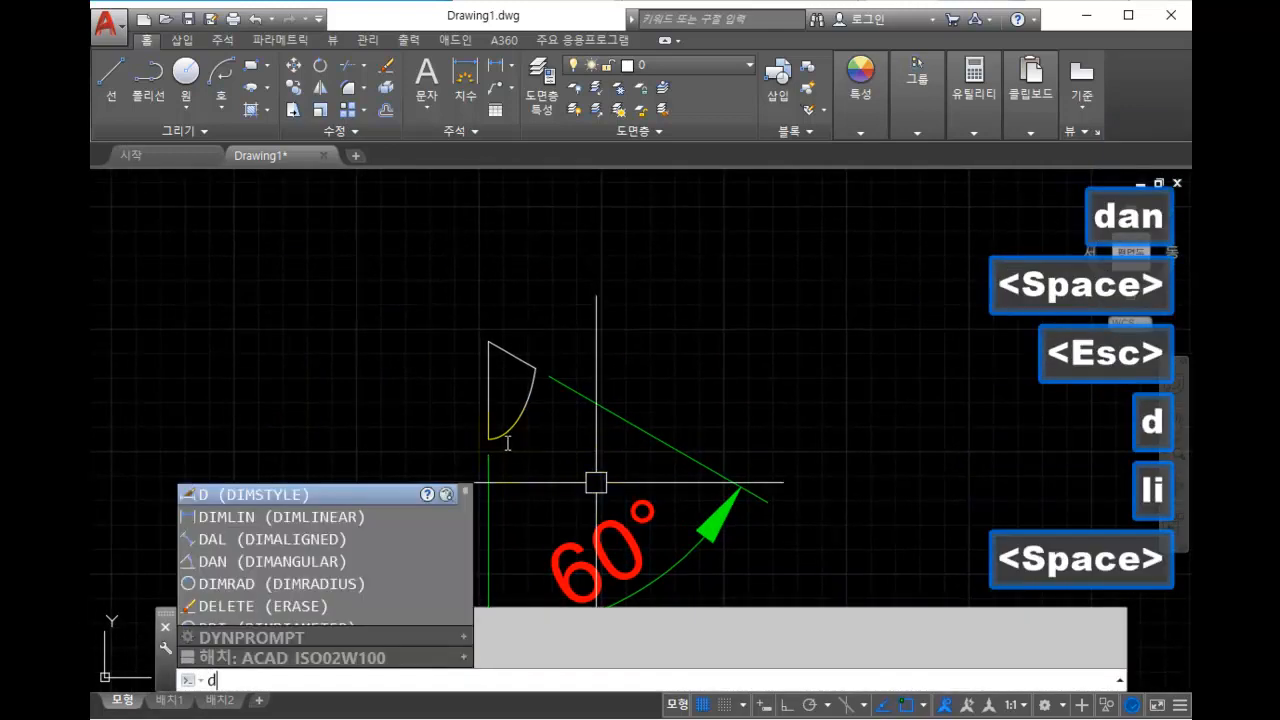
pyautogui.press('Escape')
pyautogui.press('Escape')
# Add a vertical linear dimension from the arc's lower end to the ellipse center, placed left of the shape.
pyautogui.write('dli')
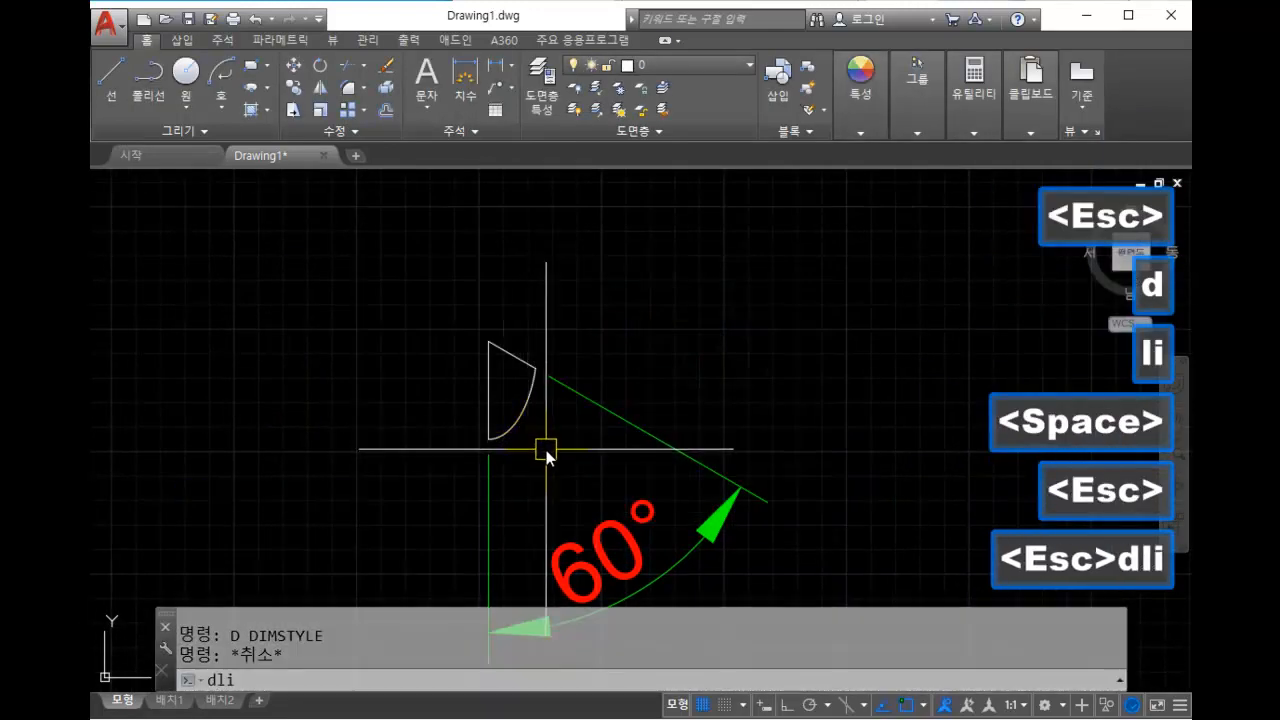
pyautogui.press('space')
pyautogui.click(487, 444)
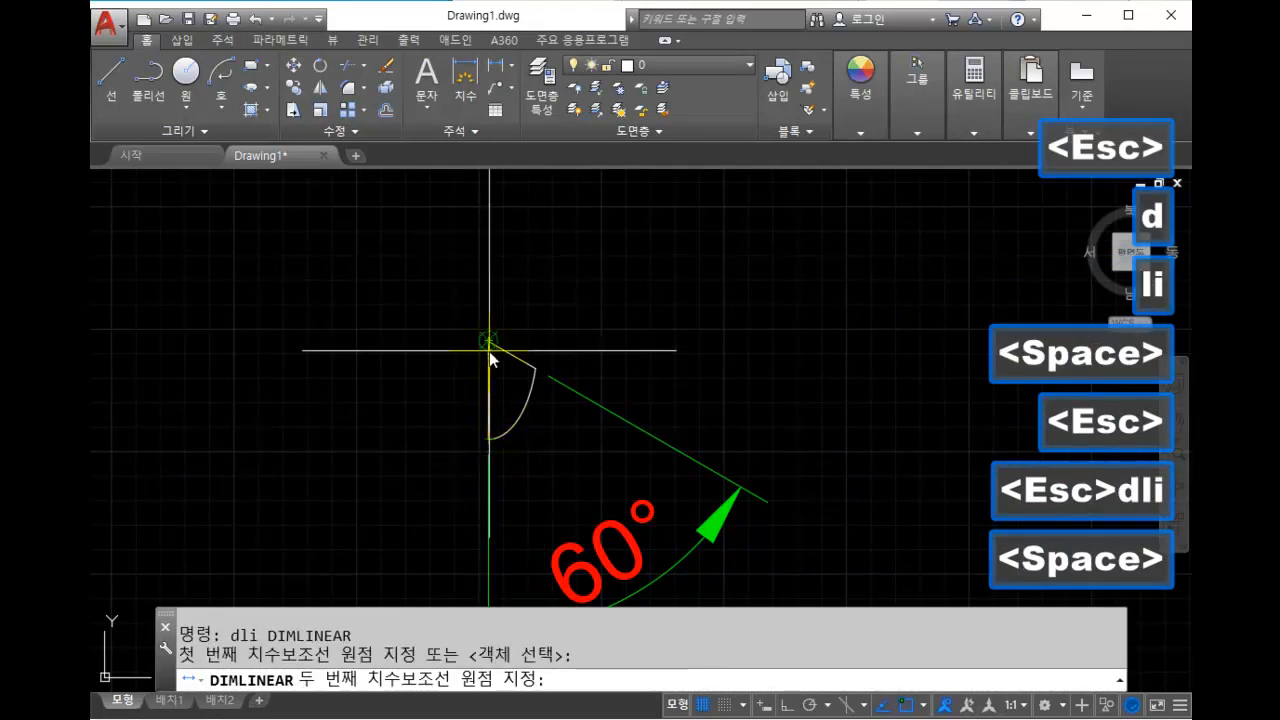
pyautogui.click(484, 343)
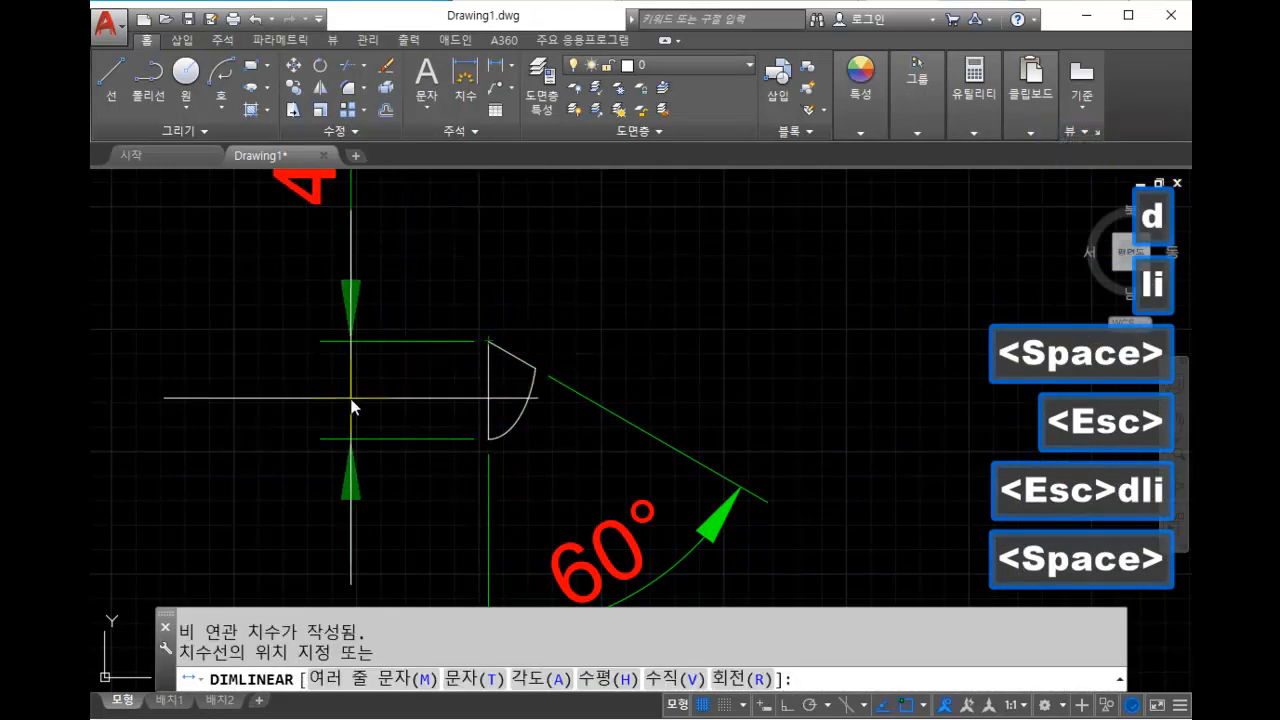
pyautogui.scroll(-3, 308, 406)
pyautogui.click(316, 401)
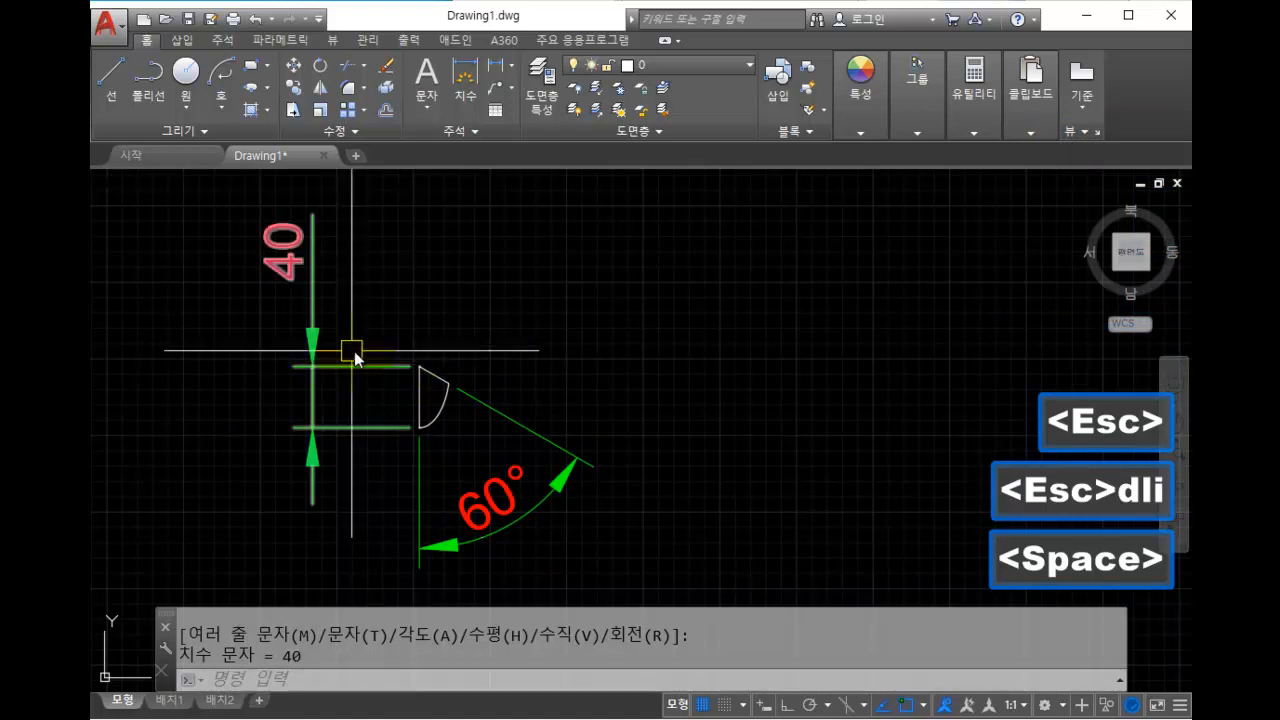
pyautogui.scroll(4, 423, 366)
pyautogui.scroll(-6, 451, 389)
pyautogui.scroll(5, 469, 425)
pyautogui.press('space')
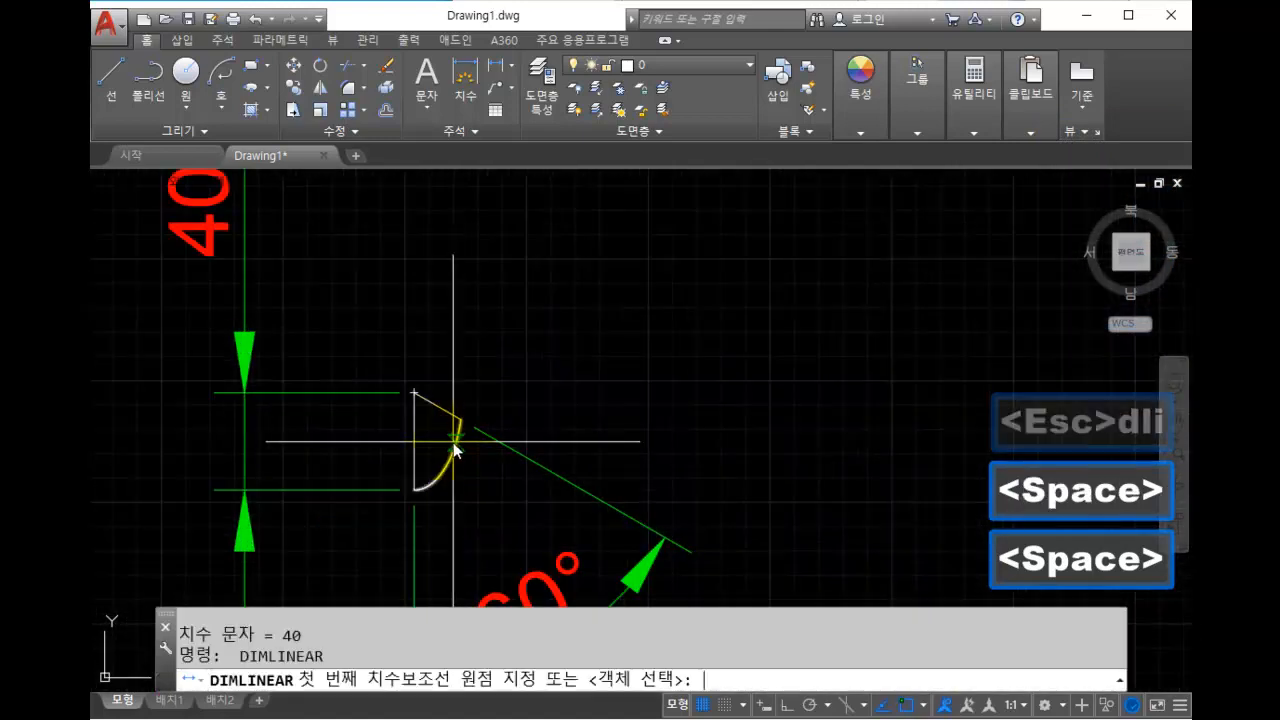
pyautogui.scroll(4, 474, 432)
pyautogui.press('Escape')
# Extend the arc to a horizontal construction line through the ellipse center and add an aligned dimension of the half-width above it.
pyautogui.click(486, 427)
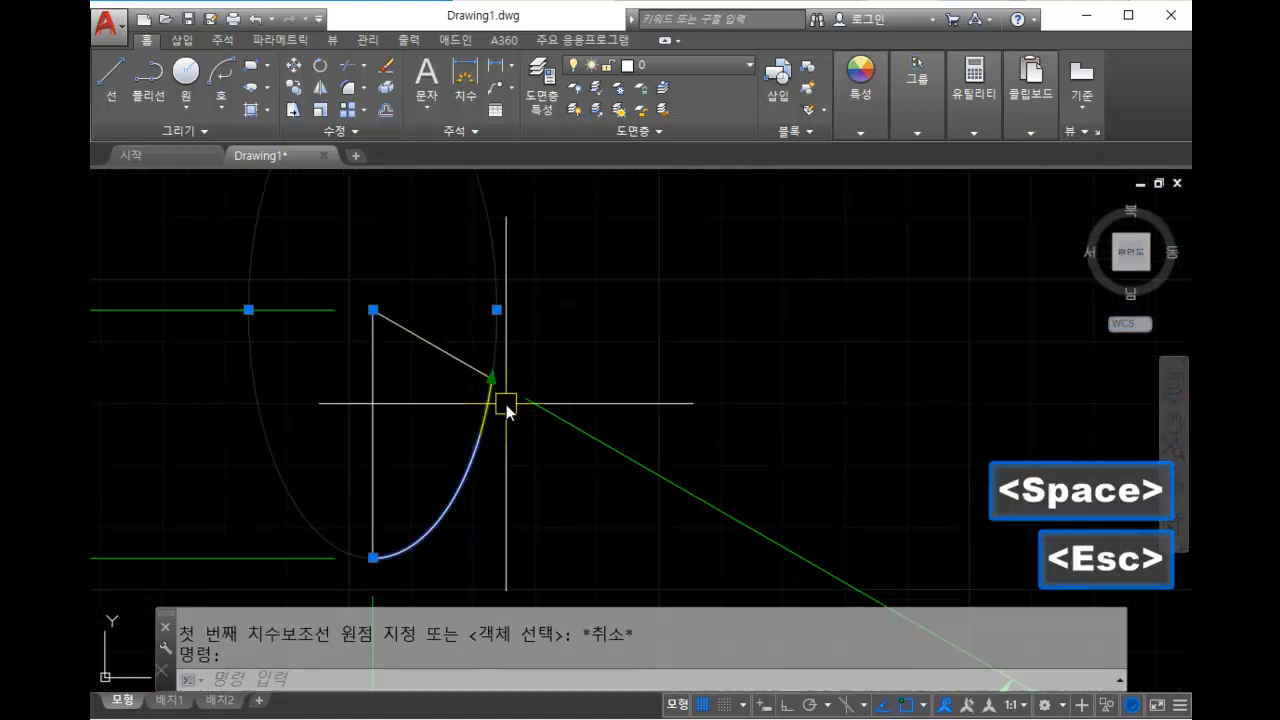
pyautogui.scroll(3, 517, 486)
pyautogui.write('dli')
pyautogui.press('space')
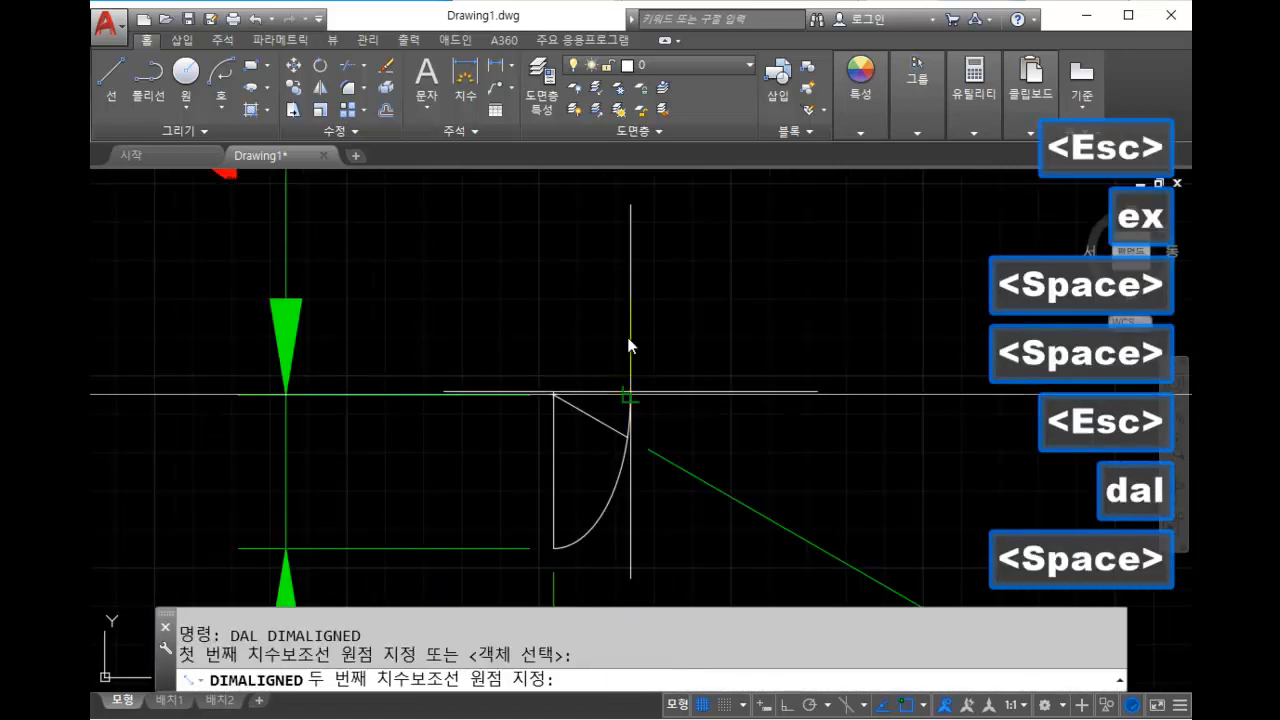
pyautogui.click(630, 392)
pyautogui.click(626, 306)
pyautogui.scroll(-3, 640, 398)
pyautogui.scroll(5, 653, 400)
pyautogui.press('Escape')
# Erase the horizontal construction line through the ellipse center.
pyautogui.click(630, 403)
pyautogui.click(583, 293)
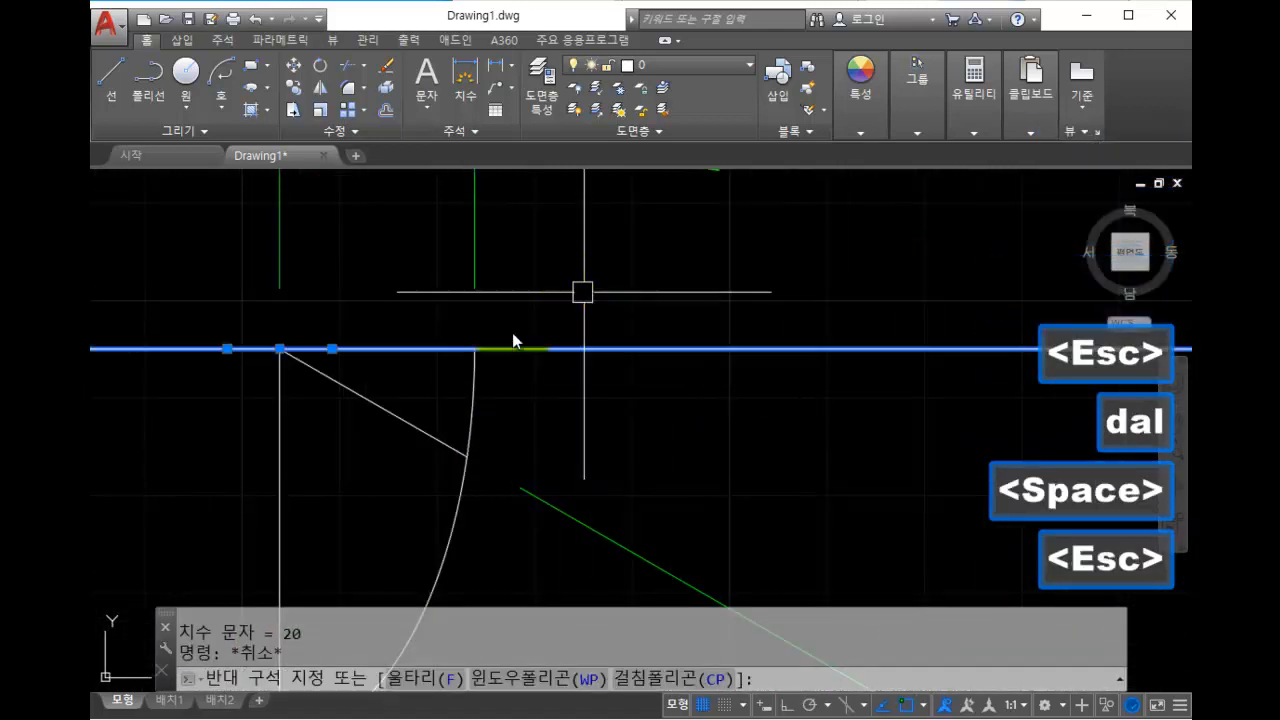
pyautogui.click(434, 372)
pyautogui.press('Delete')
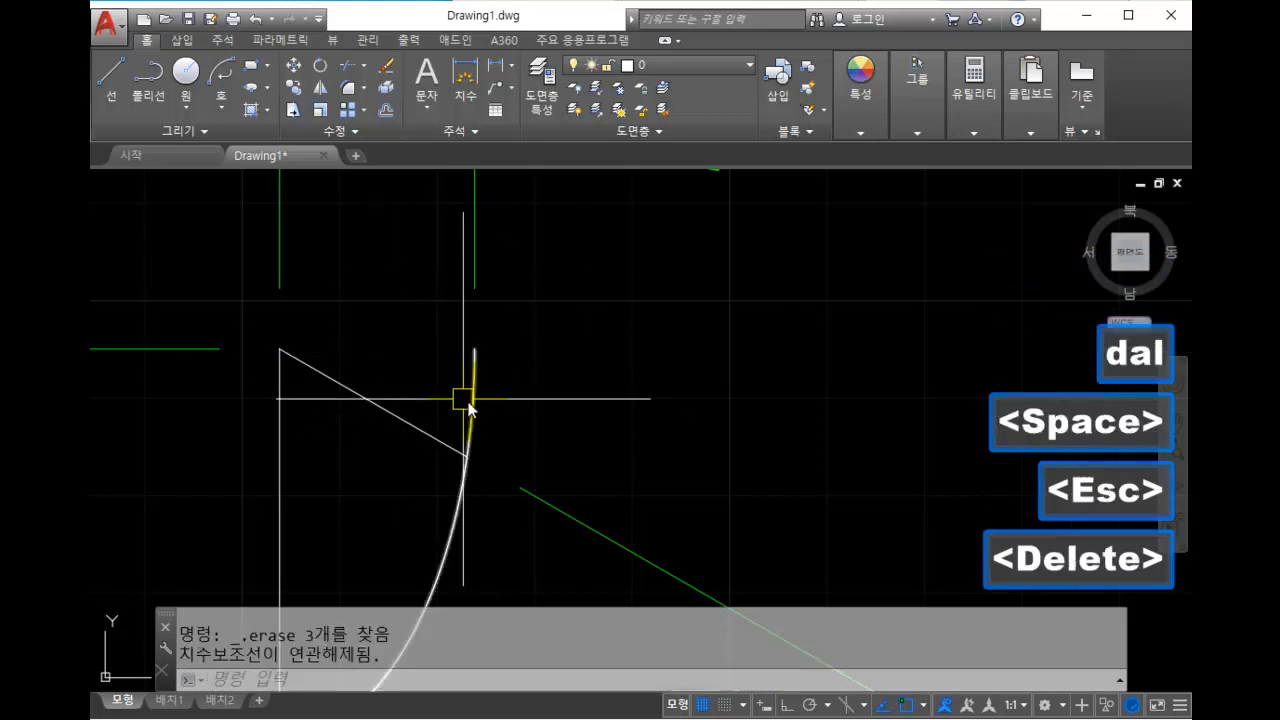
# Trim the extended part of the arc back to the slanted line.
pyautogui.press('Escape')
pyautogui.write('tr')
pyautogui.press('space')
pyautogui.click(429, 432)
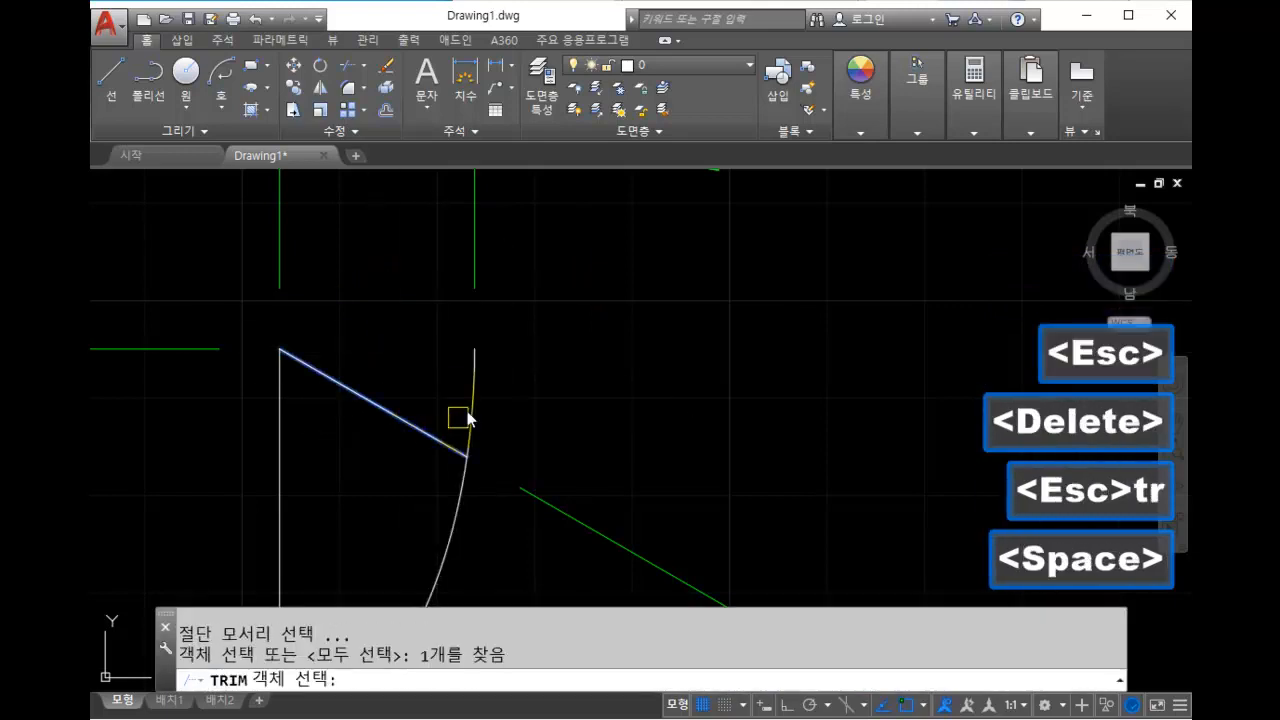
pyautogui.press('space')
pyautogui.click(474, 392)
pyautogui.press('Escape')
# Erase the elliptical sector together with its linear and angular dimensions.
pyautogui.scroll(-5, 566, 414)
pyautogui.scroll(-3, 693, 397)
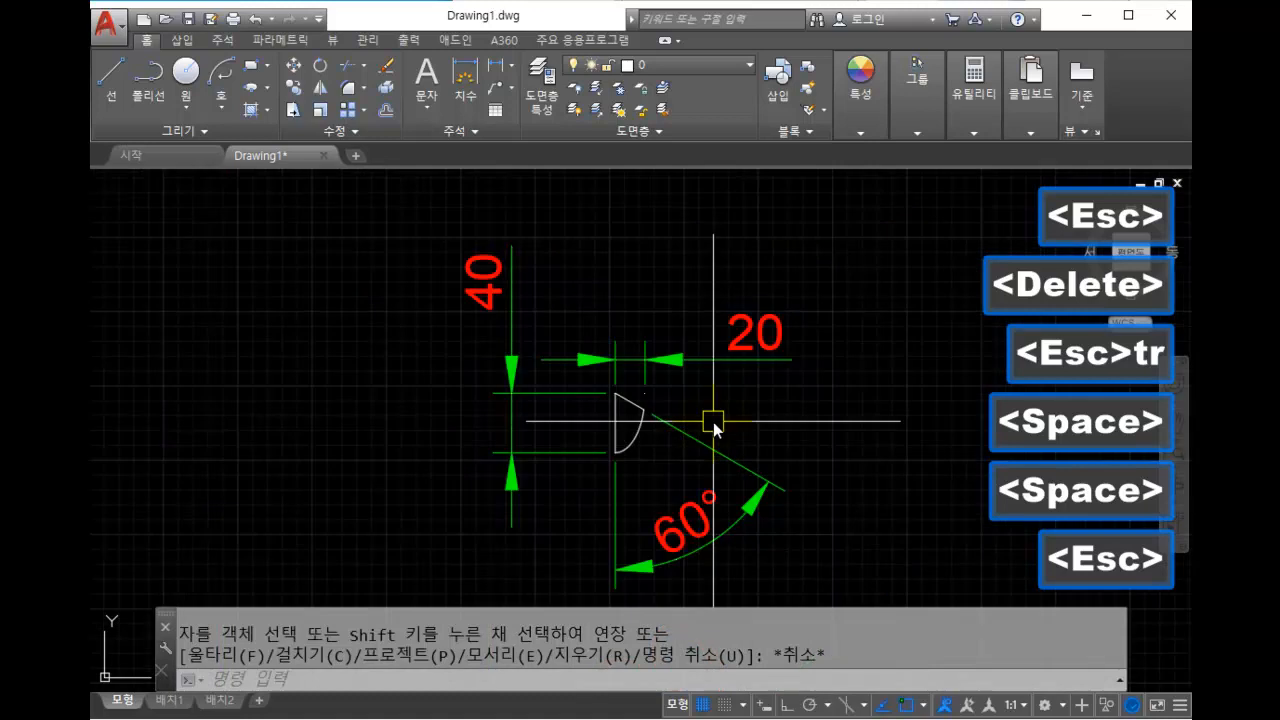
pyautogui.scroll(3, 596, 415)
pyautogui.scroll(-3, 620, 390)
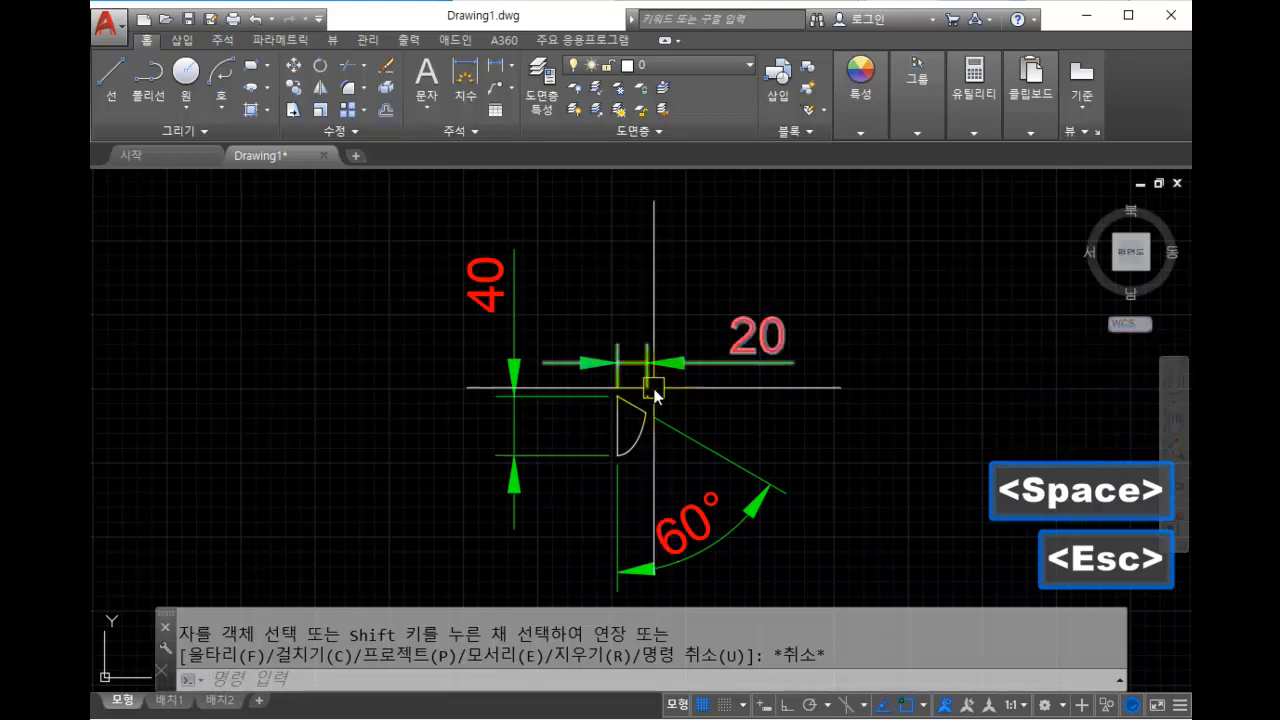
pyautogui.scroll(4, 640, 422)
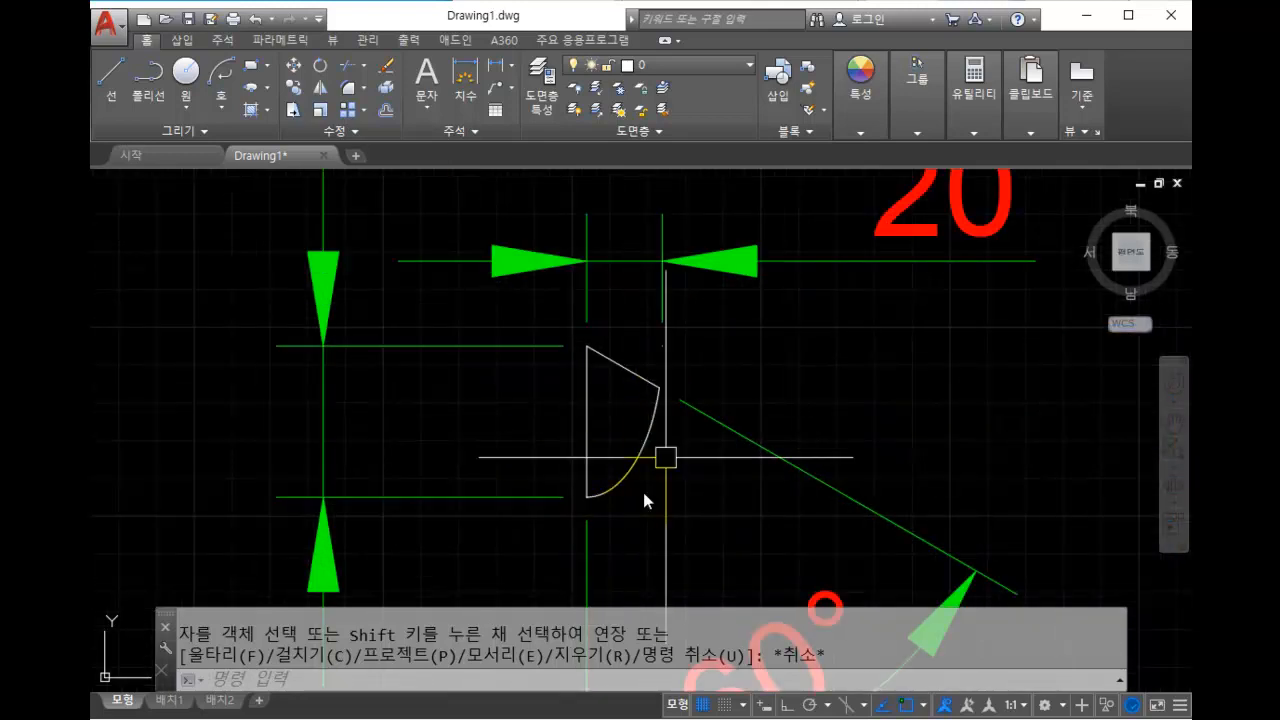
pyautogui.scroll(-4, 710, 414)
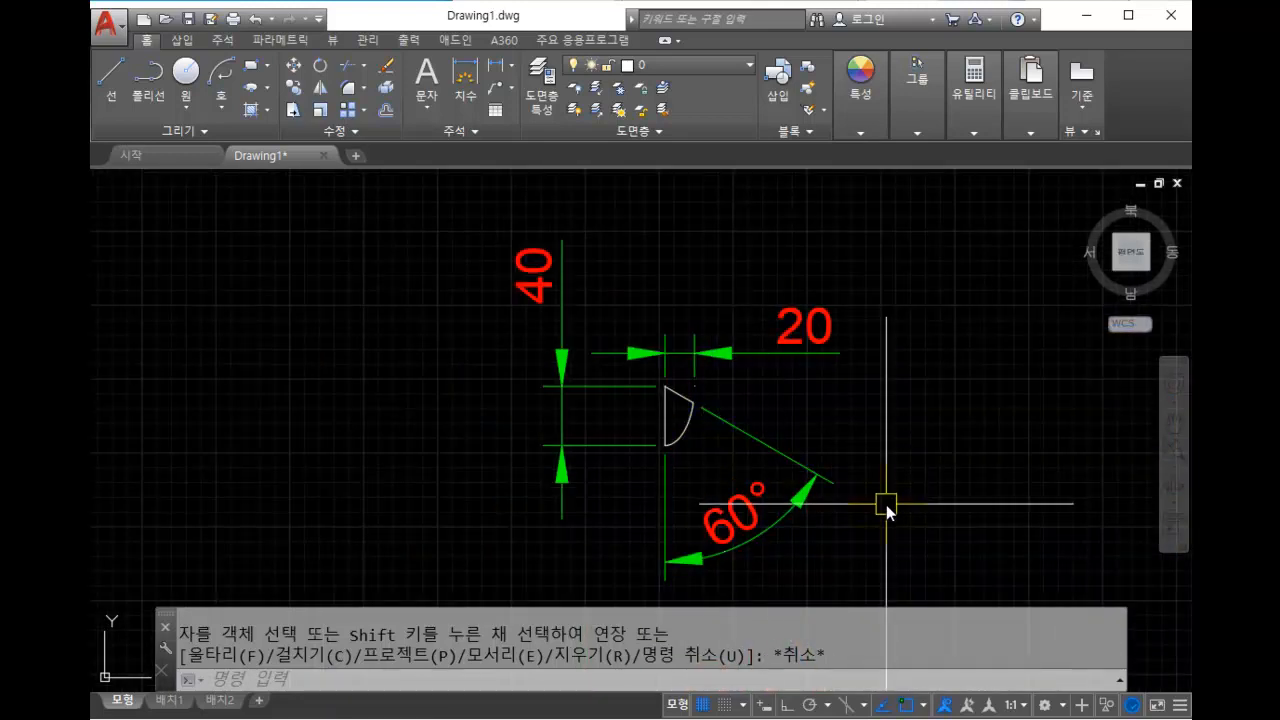
pyautogui.click(889, 565)
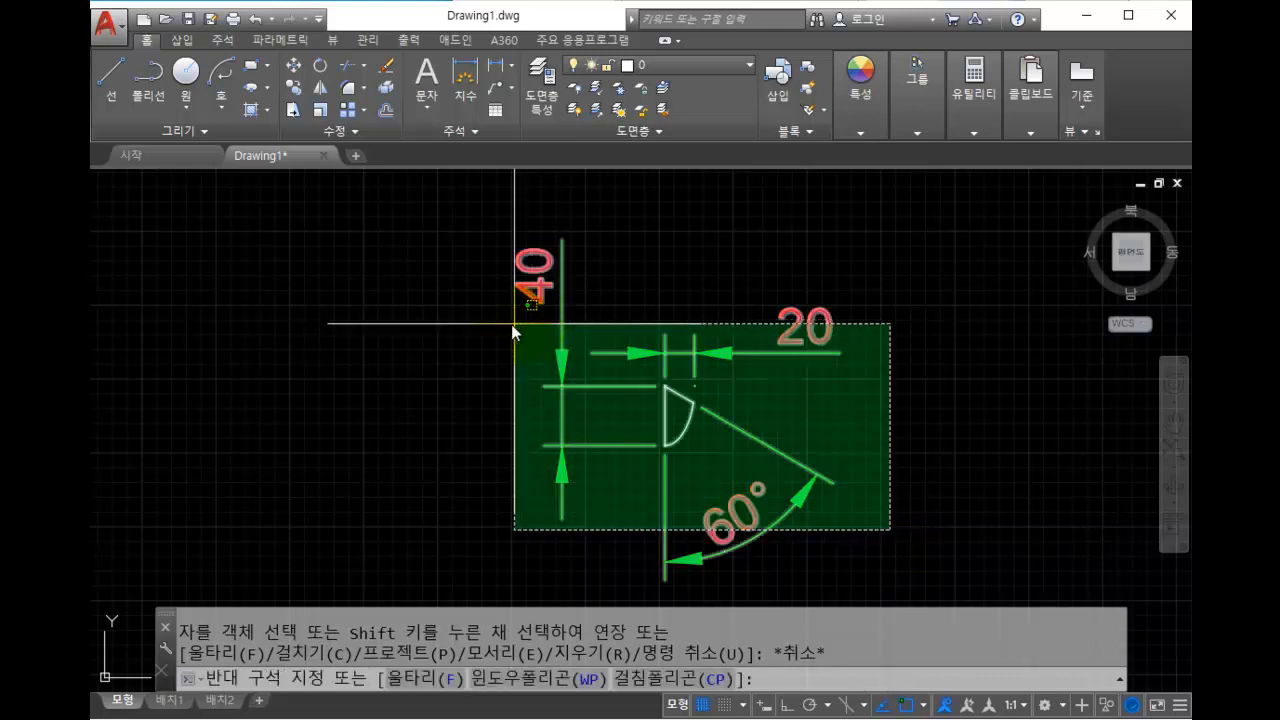
pyautogui.click(524, 324)
pyautogui.press('Delete')
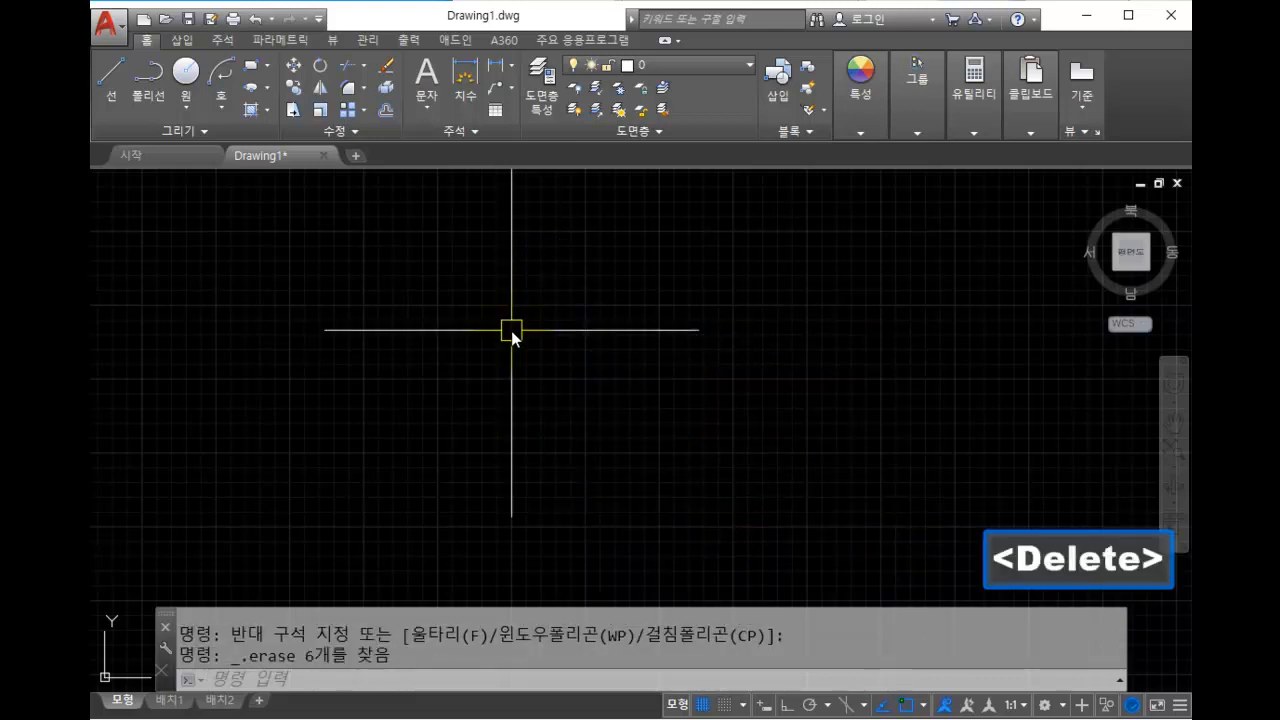